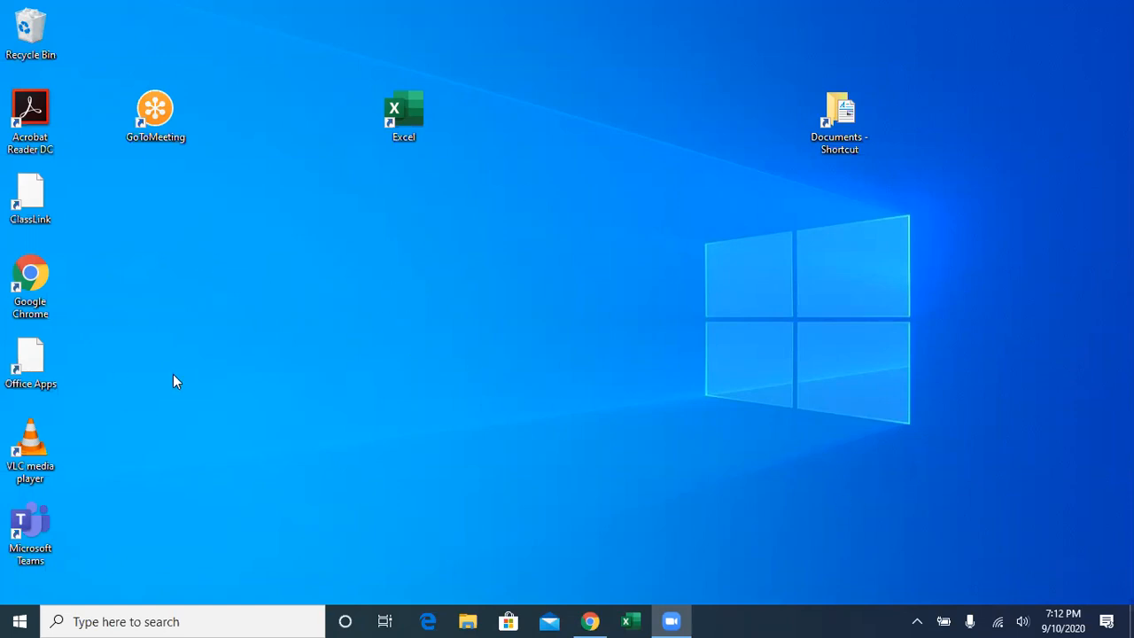
- Launch Excel from the installed apps list and create a blank workbook
click(15, 619)
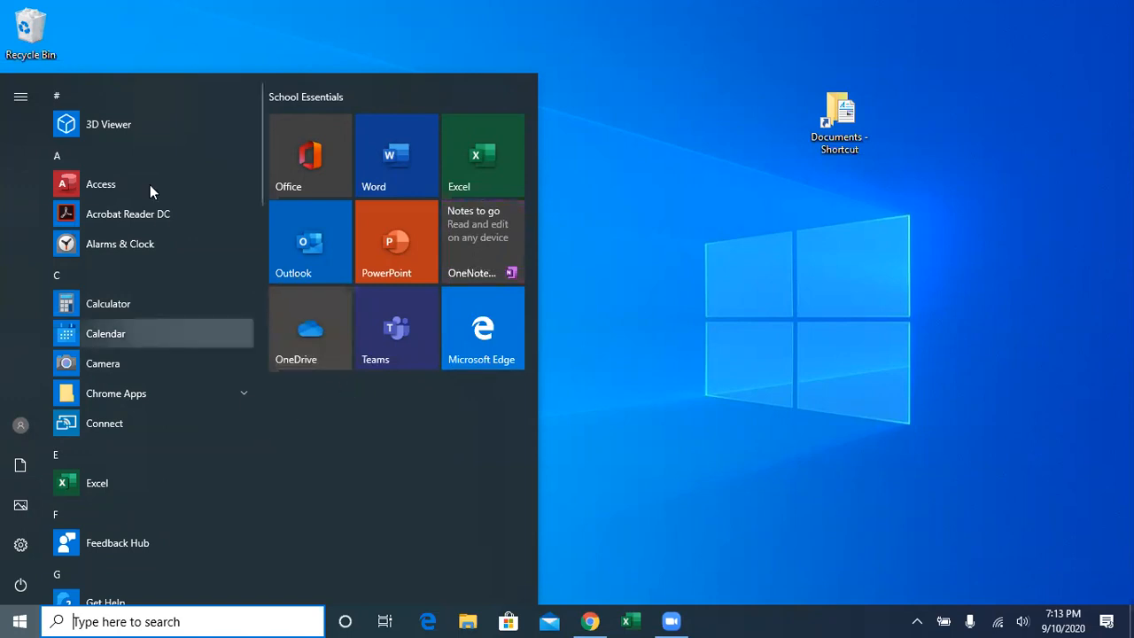
scroll(133, 399, down, 3)
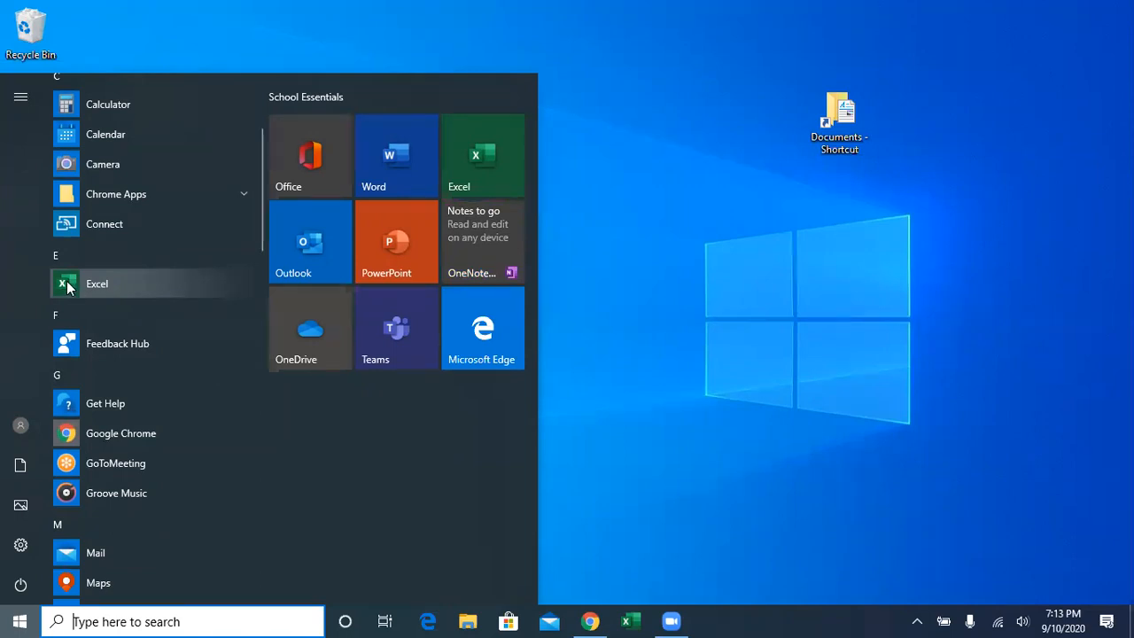
click(68, 284)
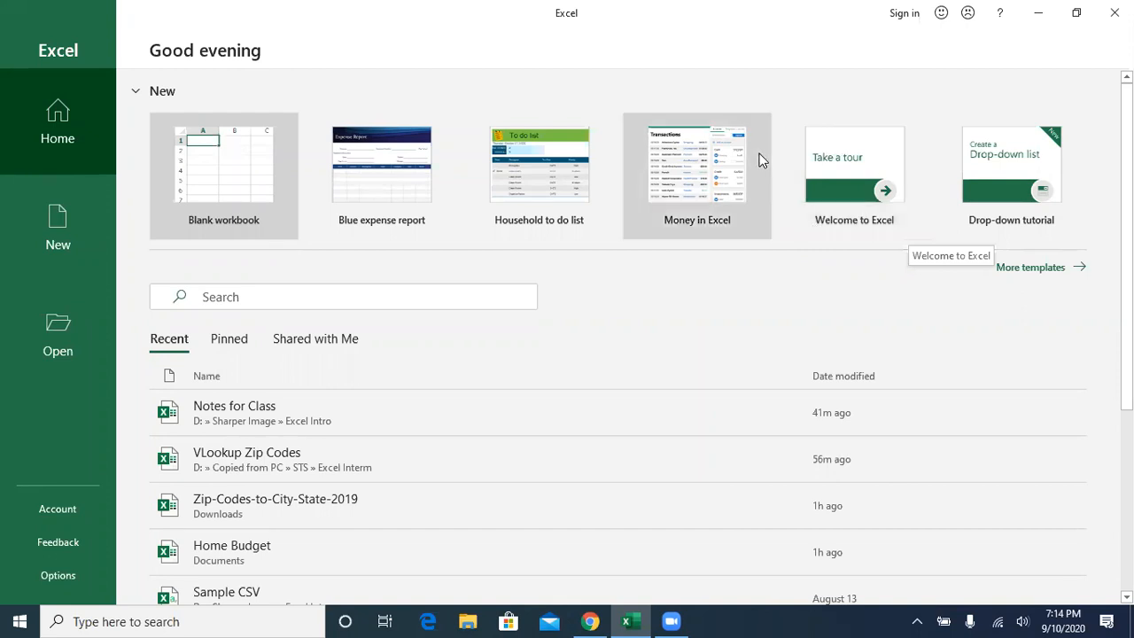
click(224, 187)
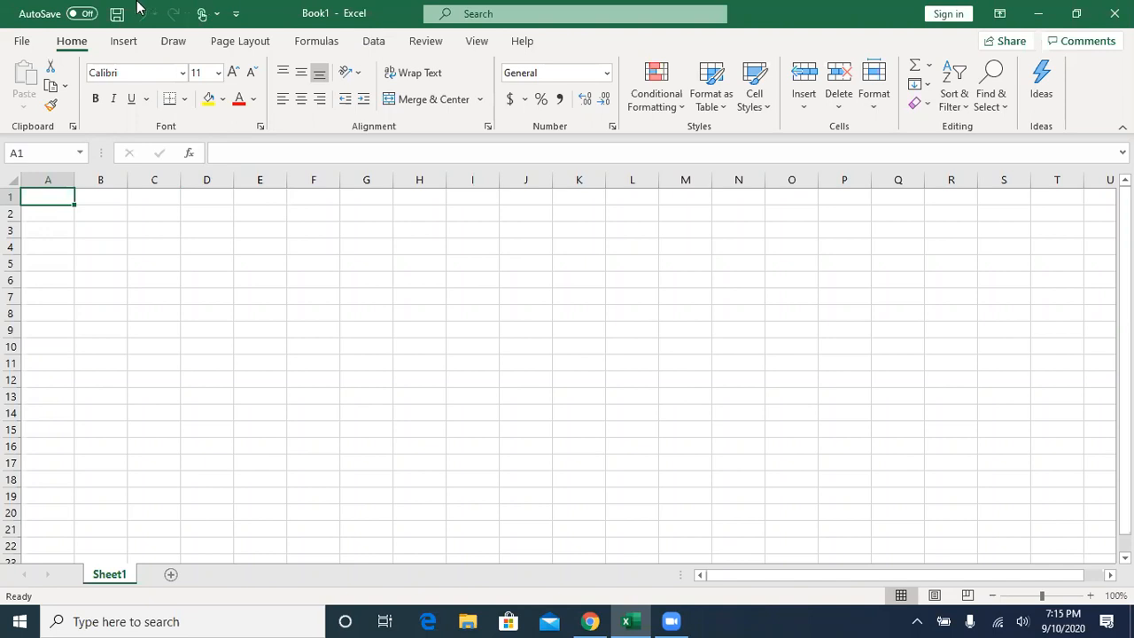
- Examine the available Quick Access Toolbar customization options and leave them as they are
click(236, 16)
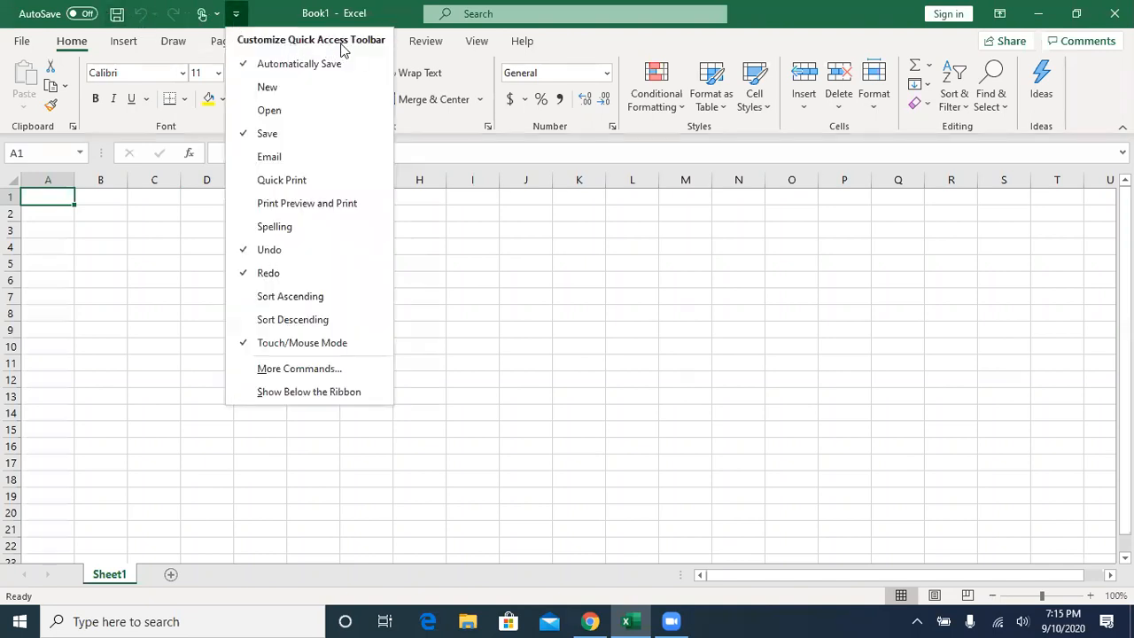
click(241, 13)
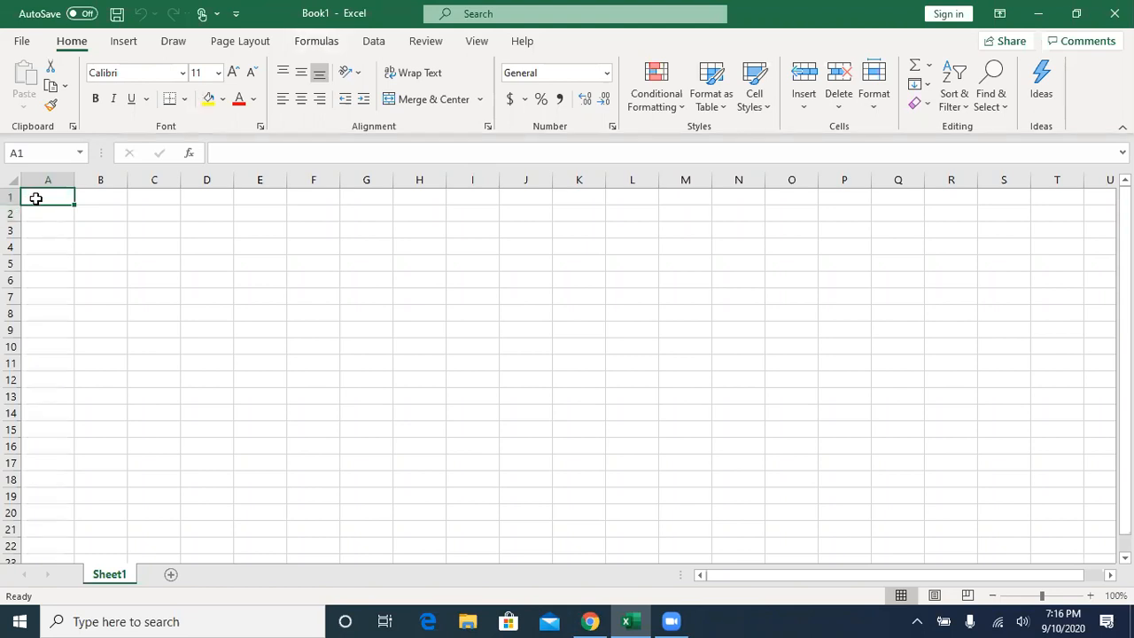
- Demonstrate selecting single cells, the whole of column G and entire rows 2 to 4, ending on cell D2
click(244, 193)
click(337, 196)
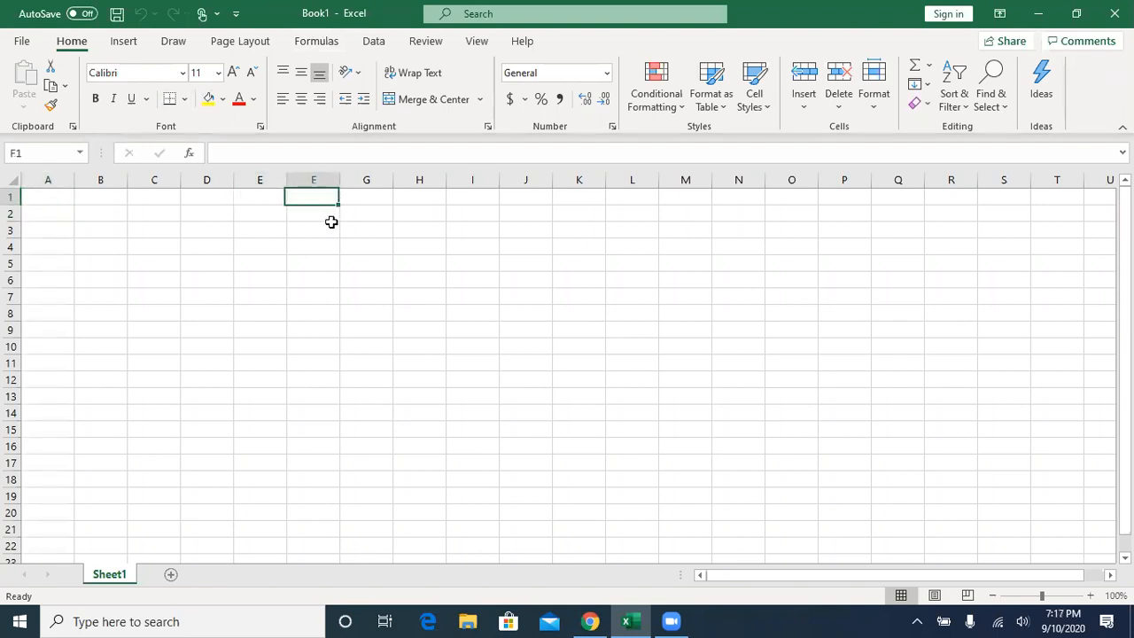
click(370, 242)
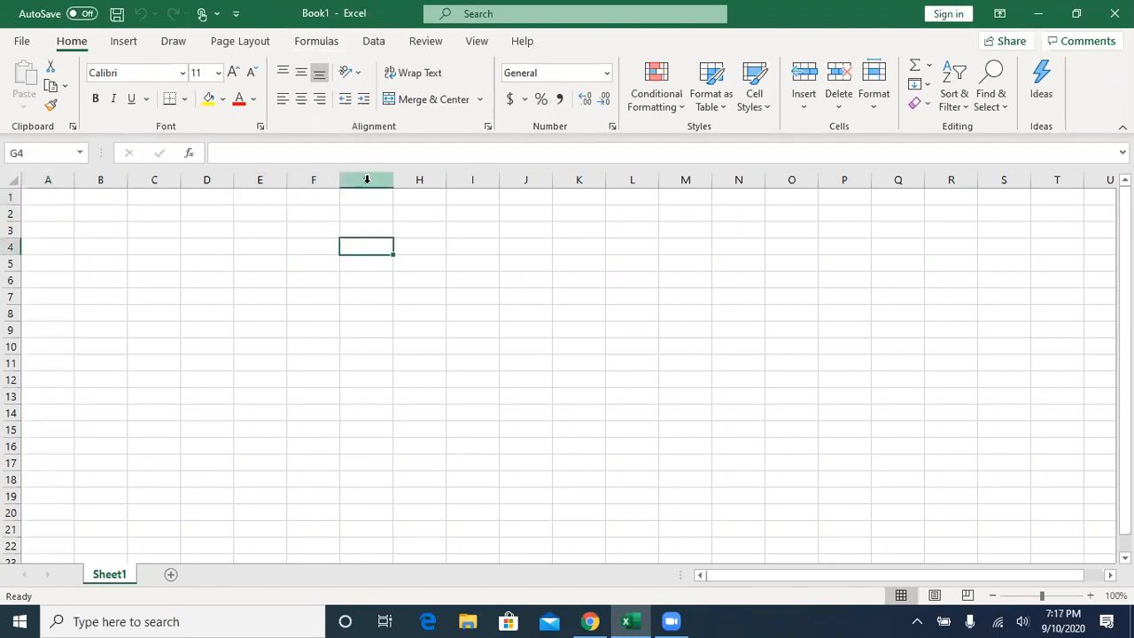
click(367, 180)
click(370, 196)
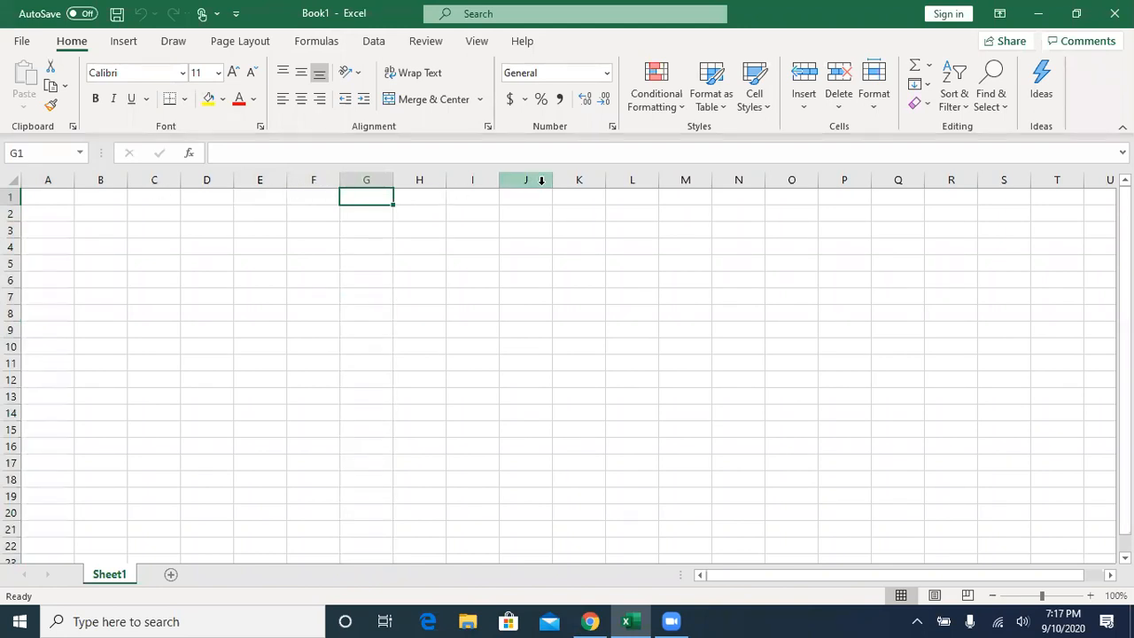
click(12, 213)
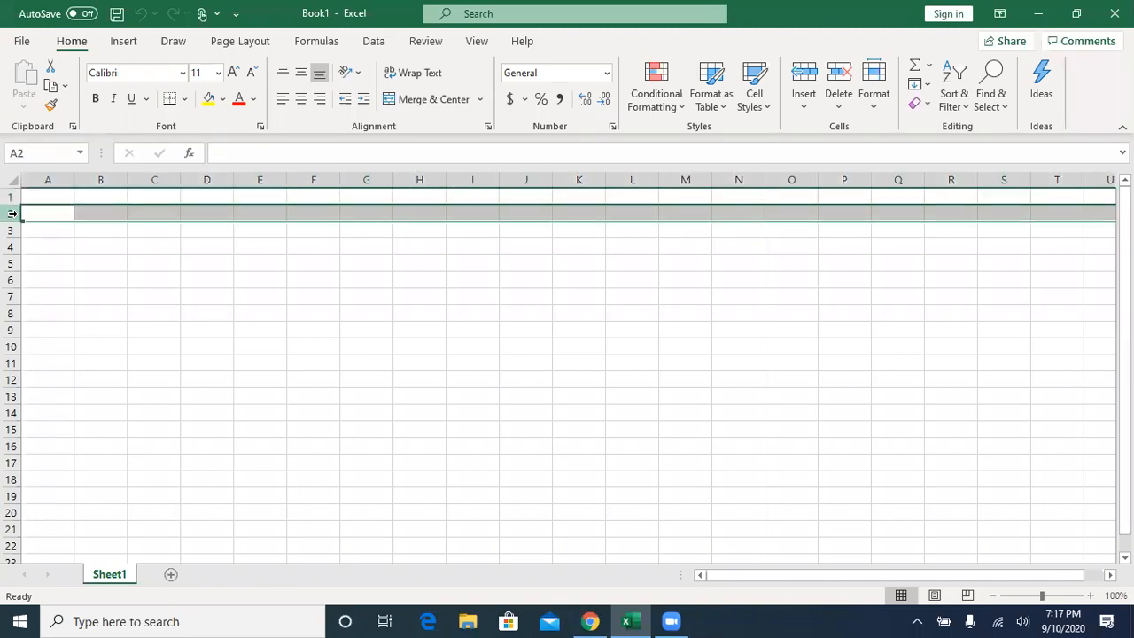
click(15, 230)
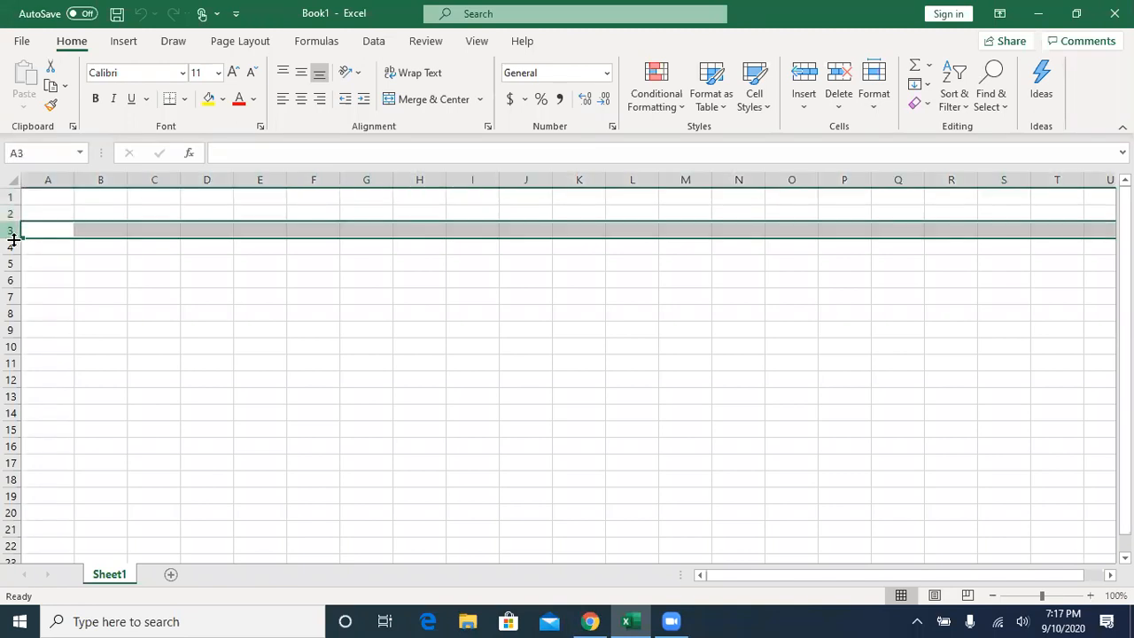
click(14, 246)
click(206, 213)
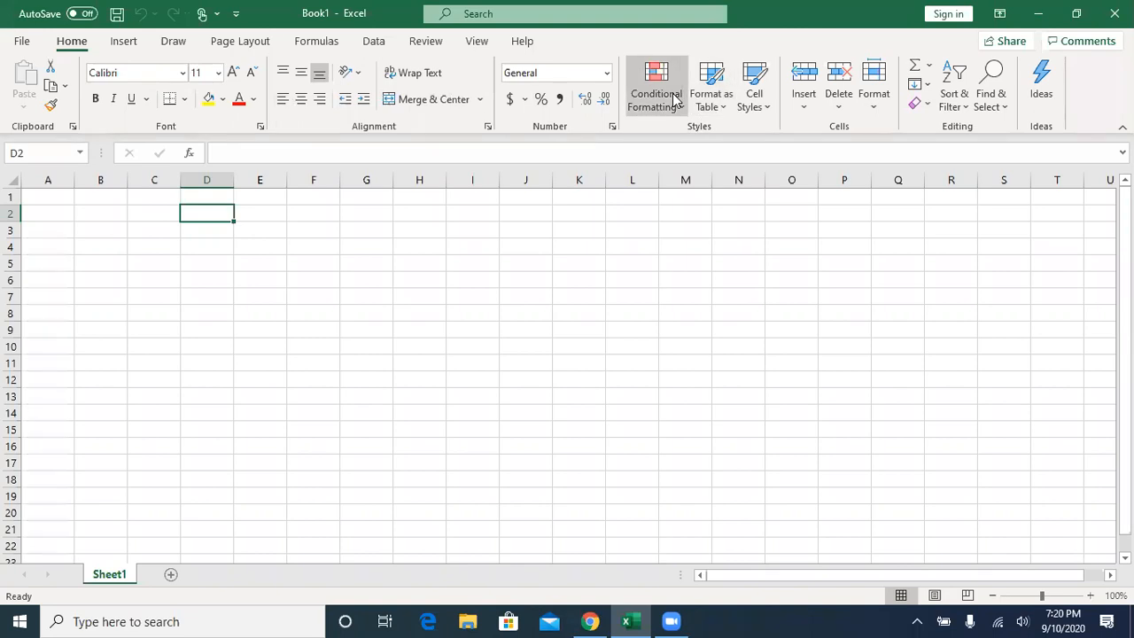
- Look over the ribbon commands for inserting, drawing and page layout, and return to the home commands
click(123, 44)
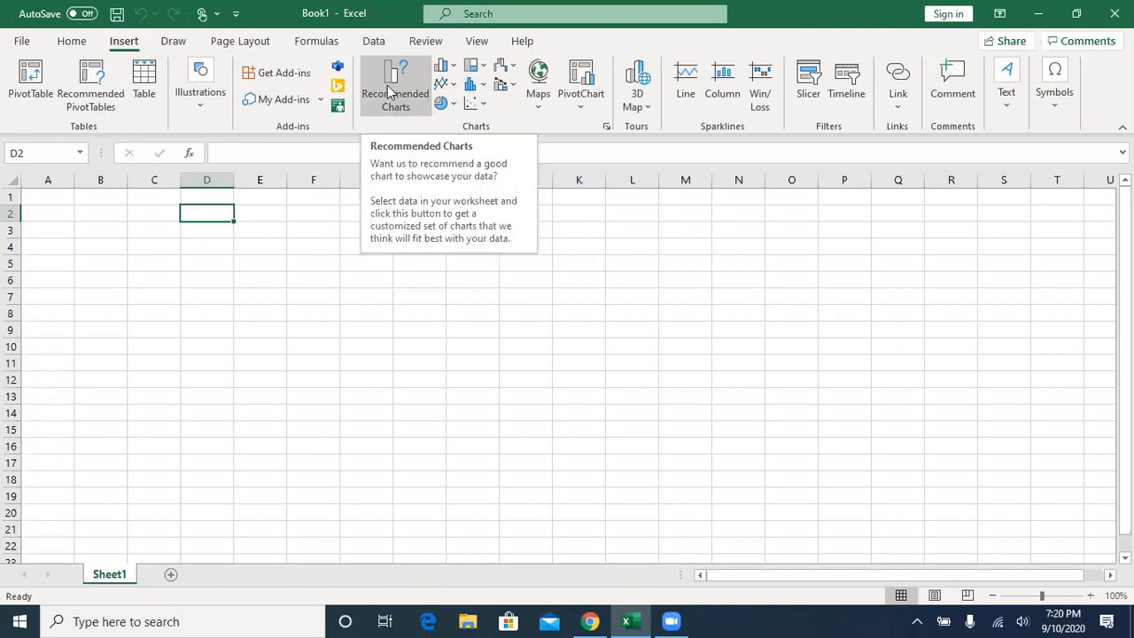
click(174, 41)
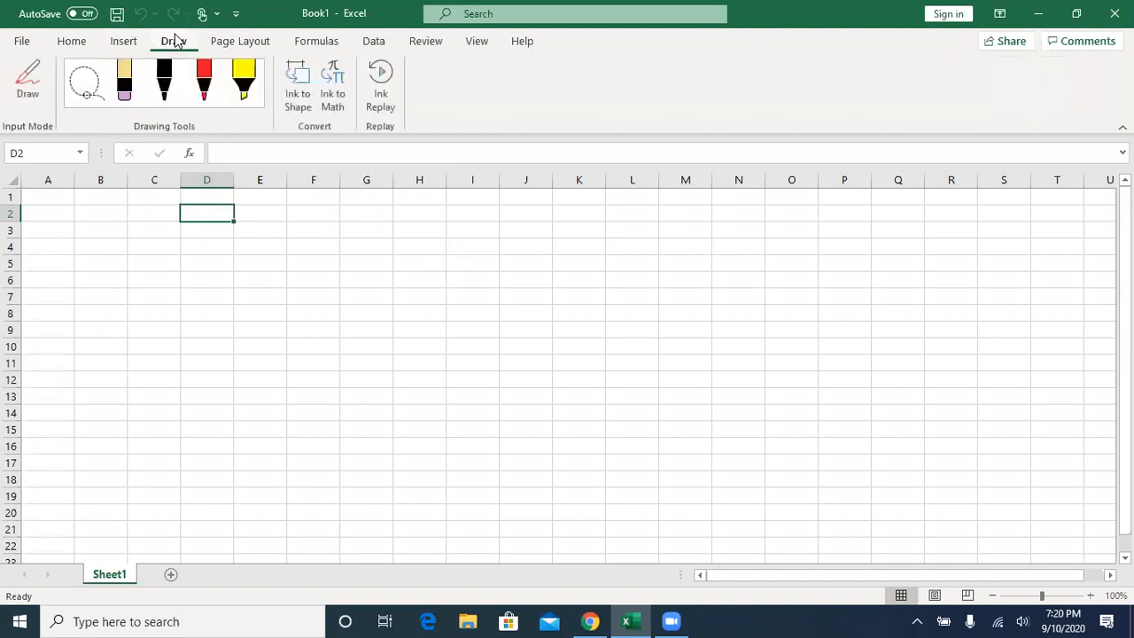
click(237, 46)
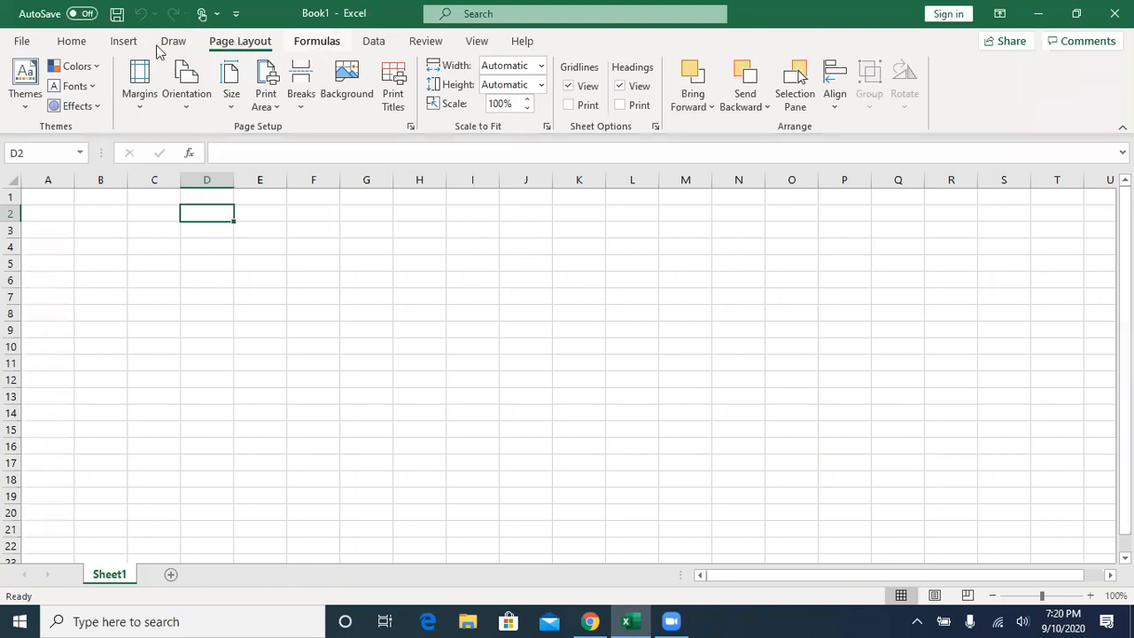
click(74, 45)
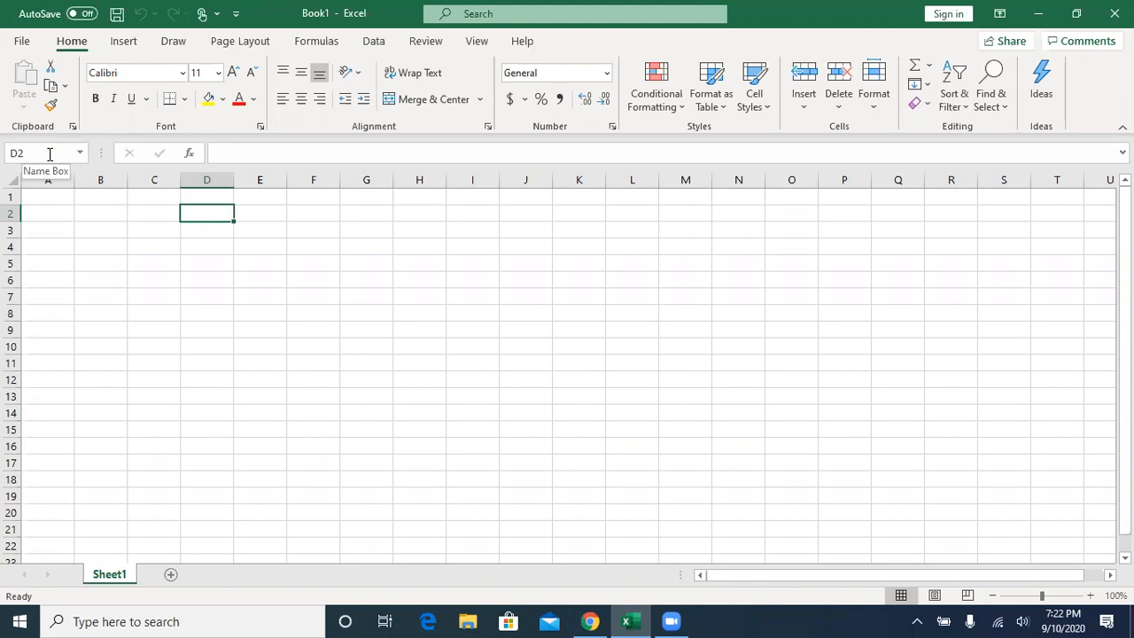
- Select cell H4 and then columns A through E one at a time to show the column headings
click(411, 247)
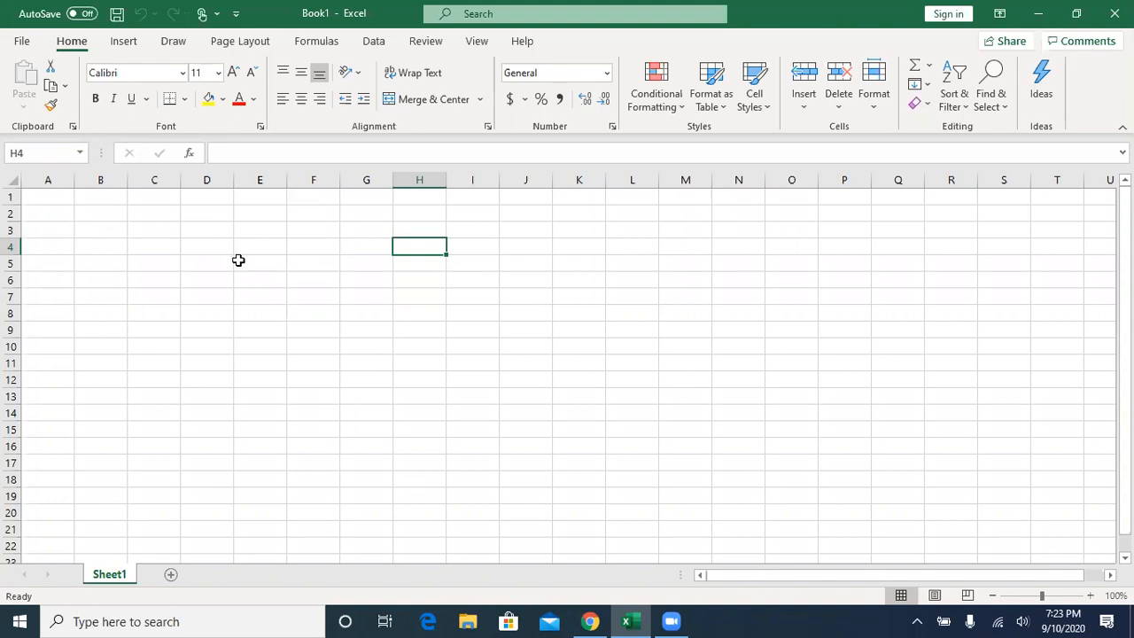
click(51, 181)
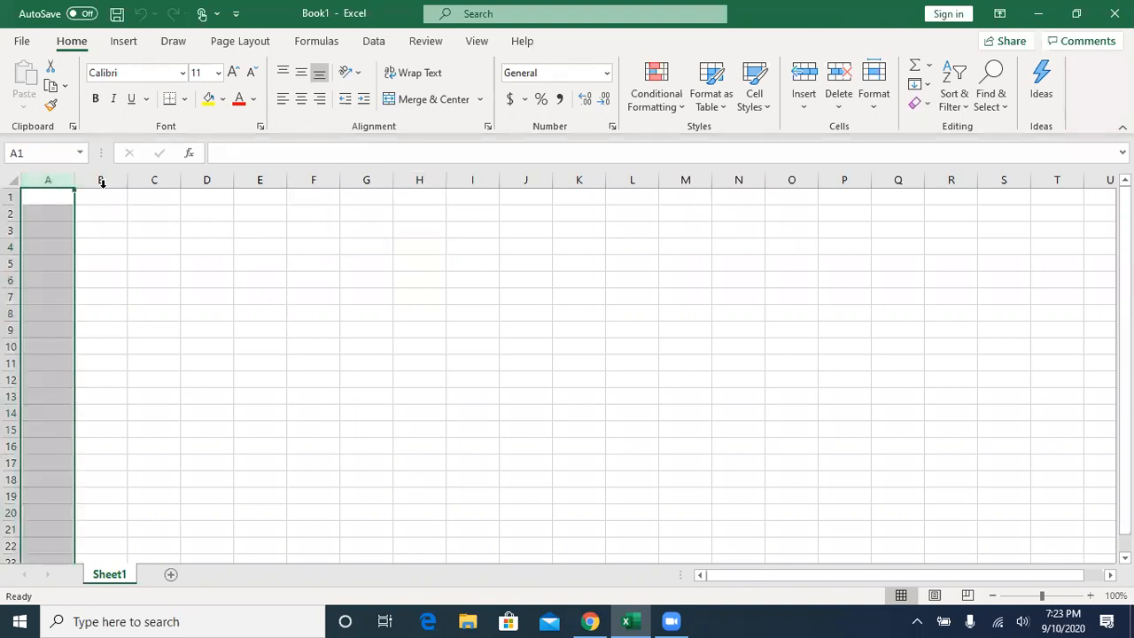
click(101, 181)
click(155, 181)
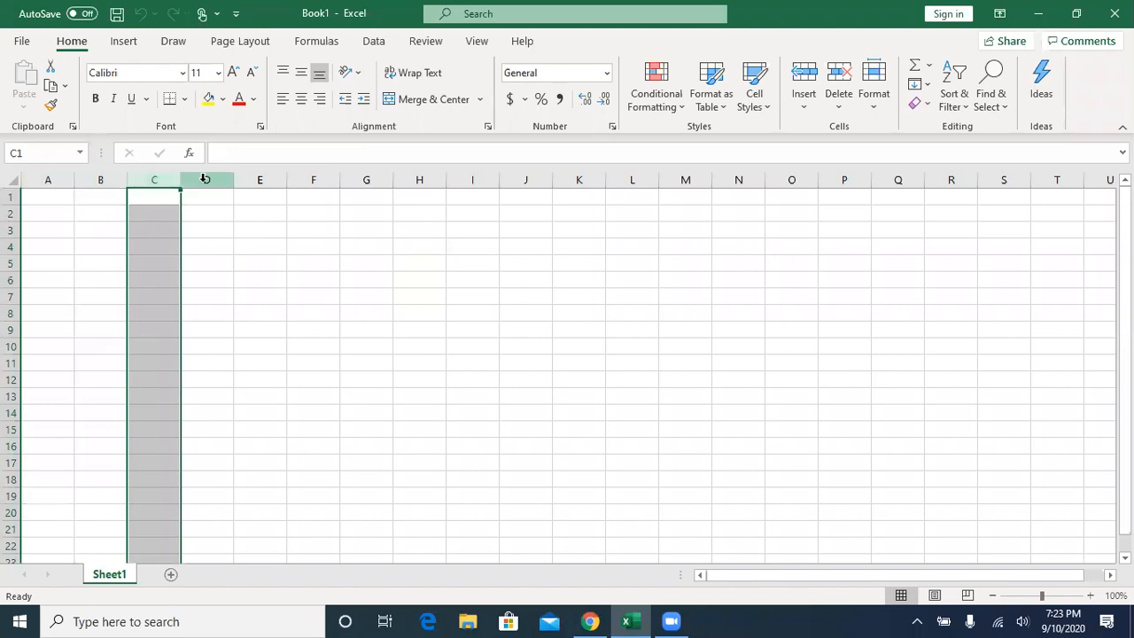
click(205, 181)
click(248, 180)
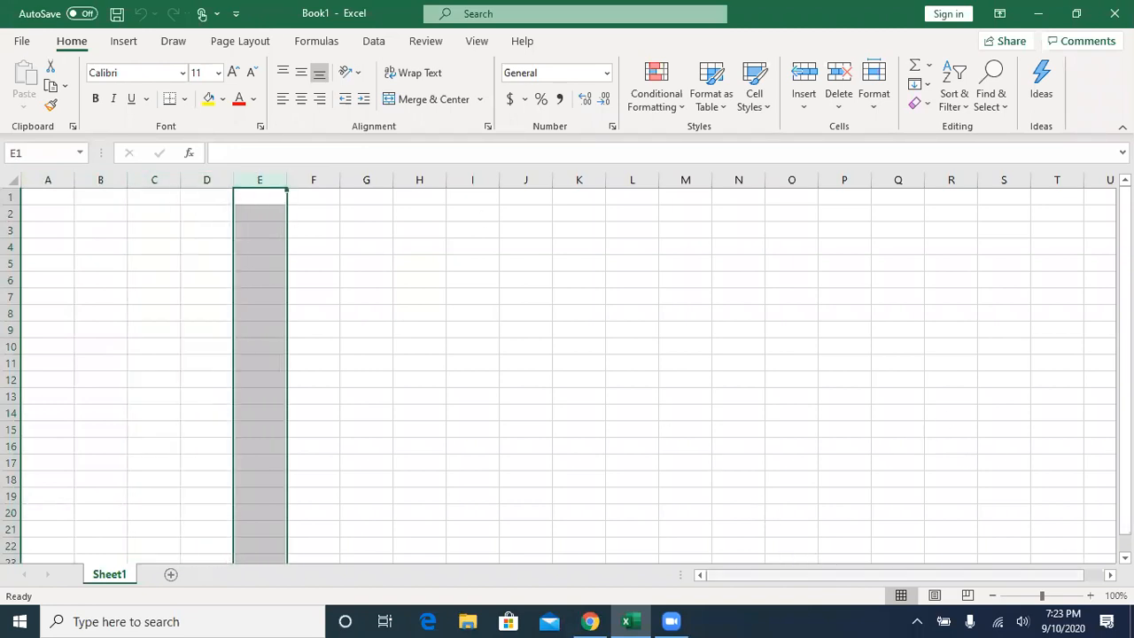
- View the columns past Z and move between the sheet's last column and cell A1 along row 1
click(1109, 575)
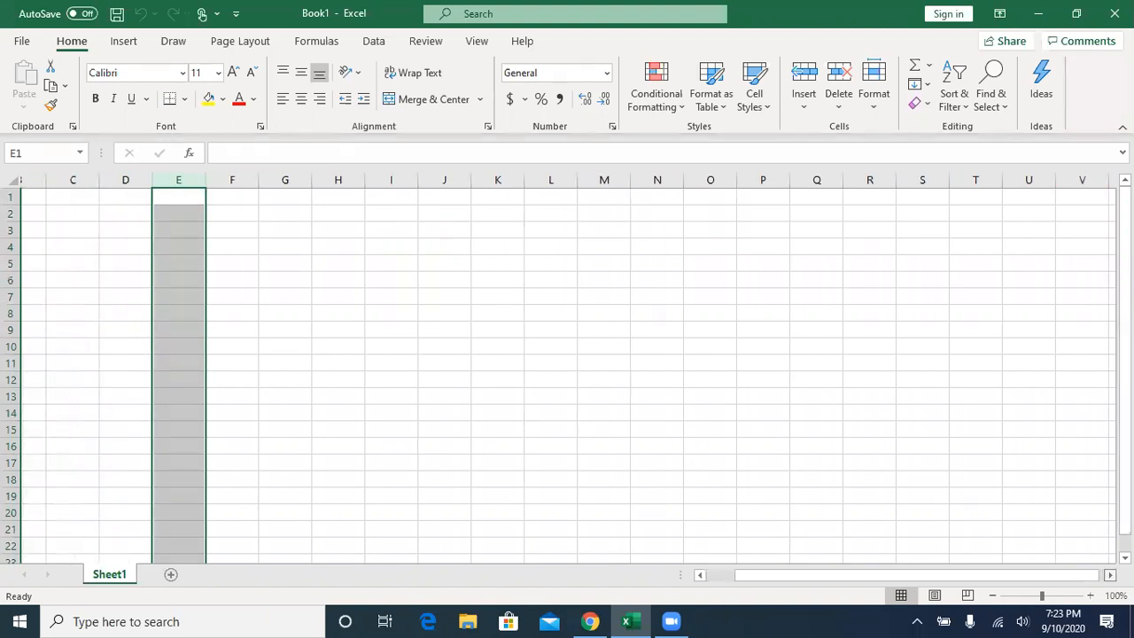
click(1109, 575)
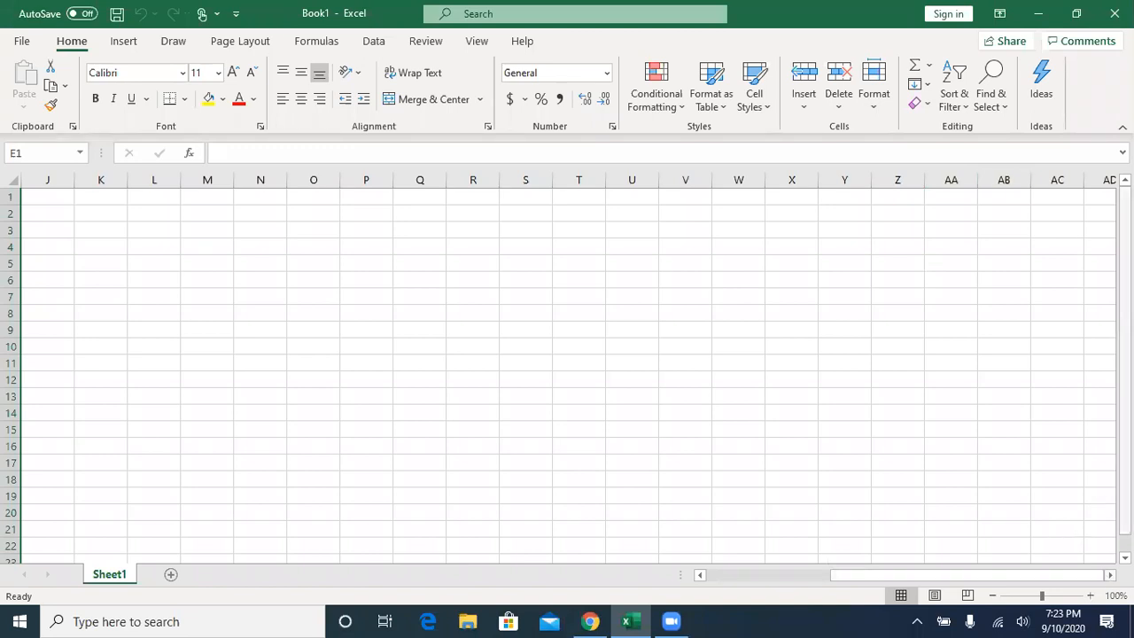
drag(1033, 577, 1060, 573)
click(871, 200)
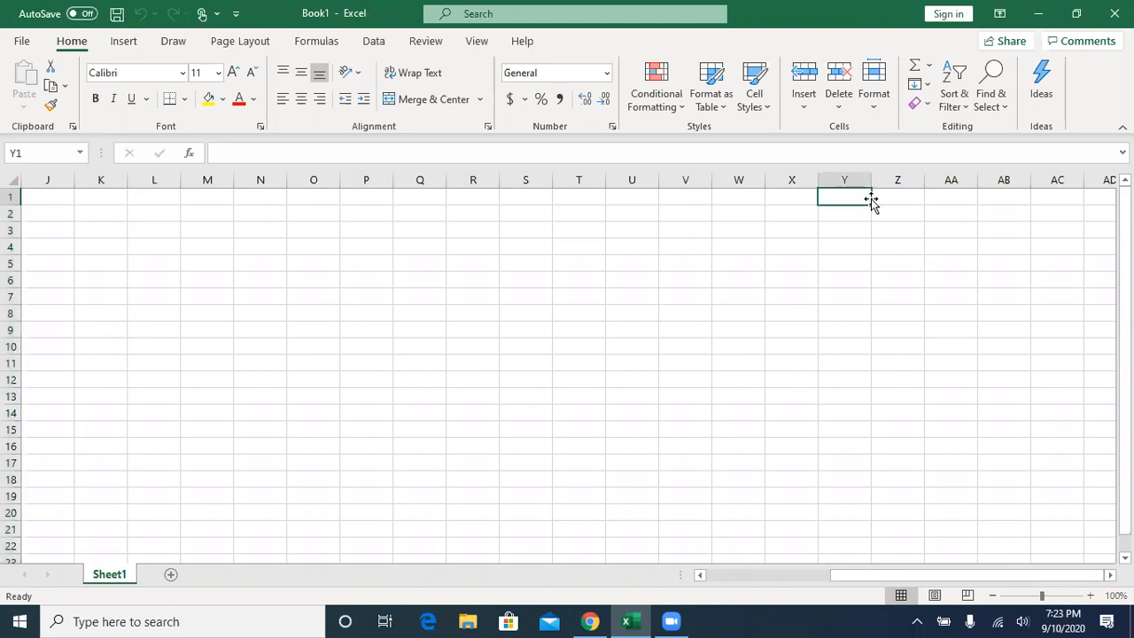
key(ctrl+Right)
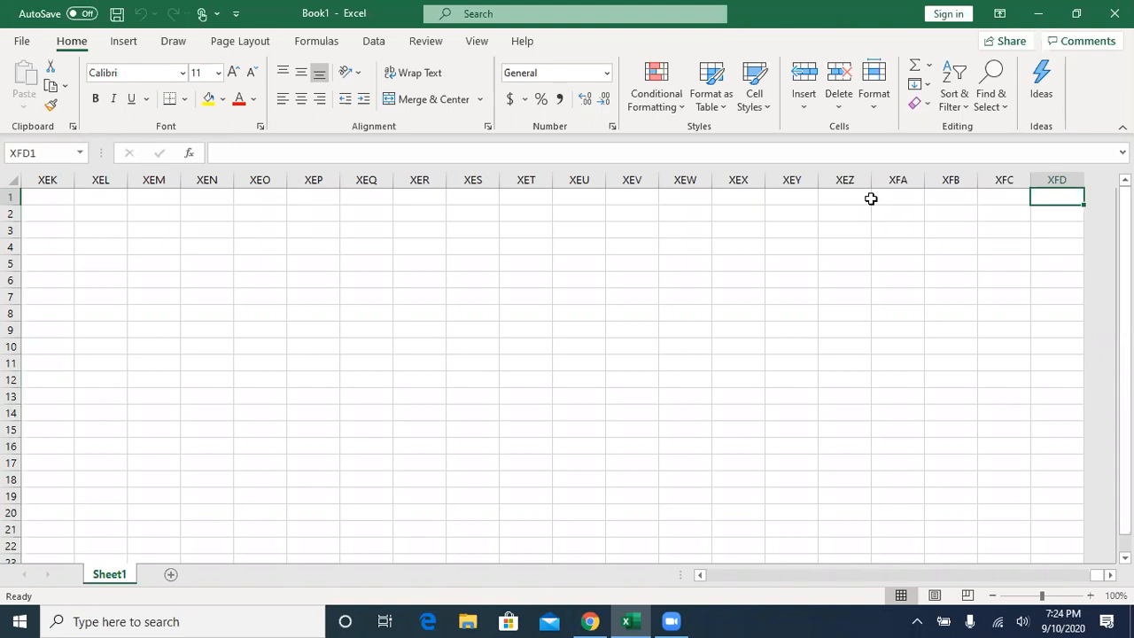
key(ctrl+Home)
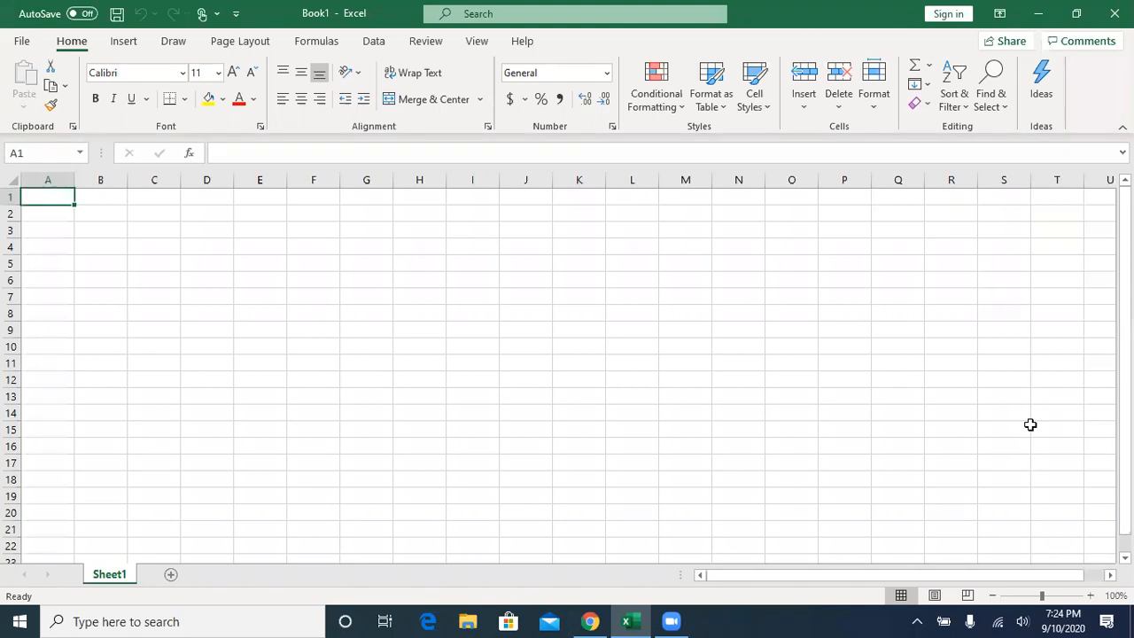
key(ctrl+Right)
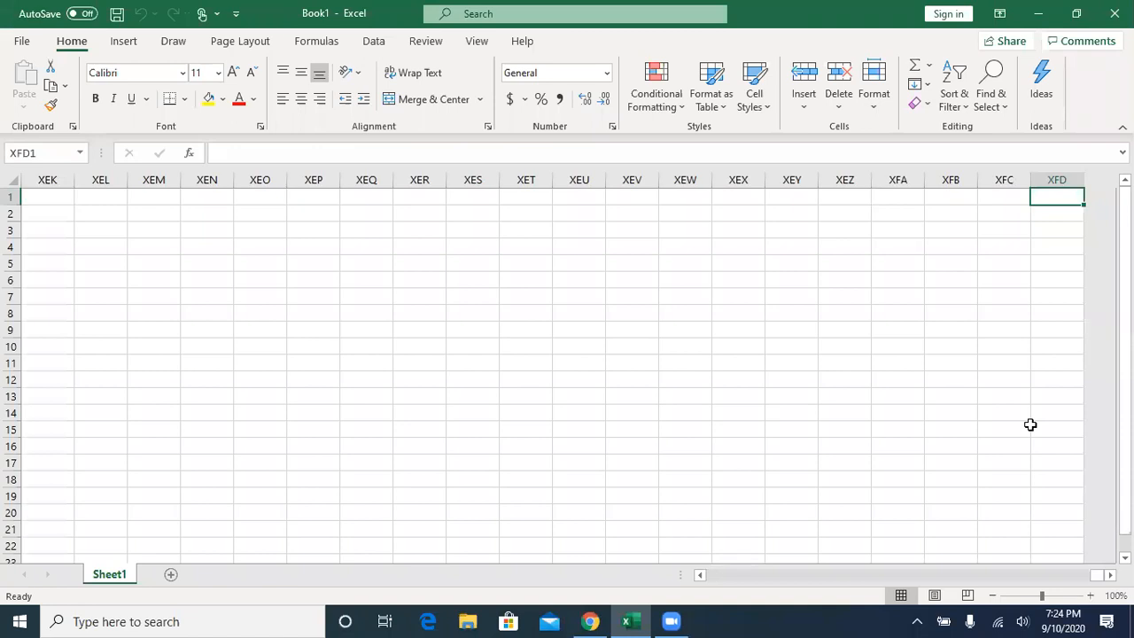
key(ctrl+Left)
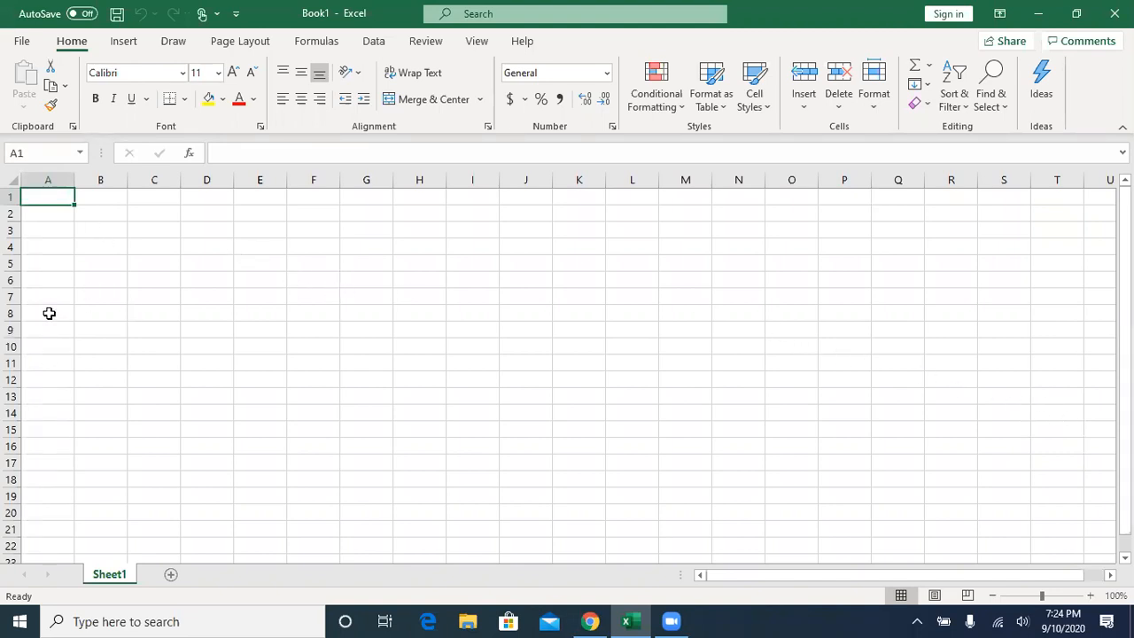
- Highlight the row headings from row 1 downward and return the selection to column A
click(12, 204)
drag(11, 197, 33, 542)
click(53, 189)
- Page down through column A, jump to the sheet's last row, and return to cell A1
key(Page_Down)
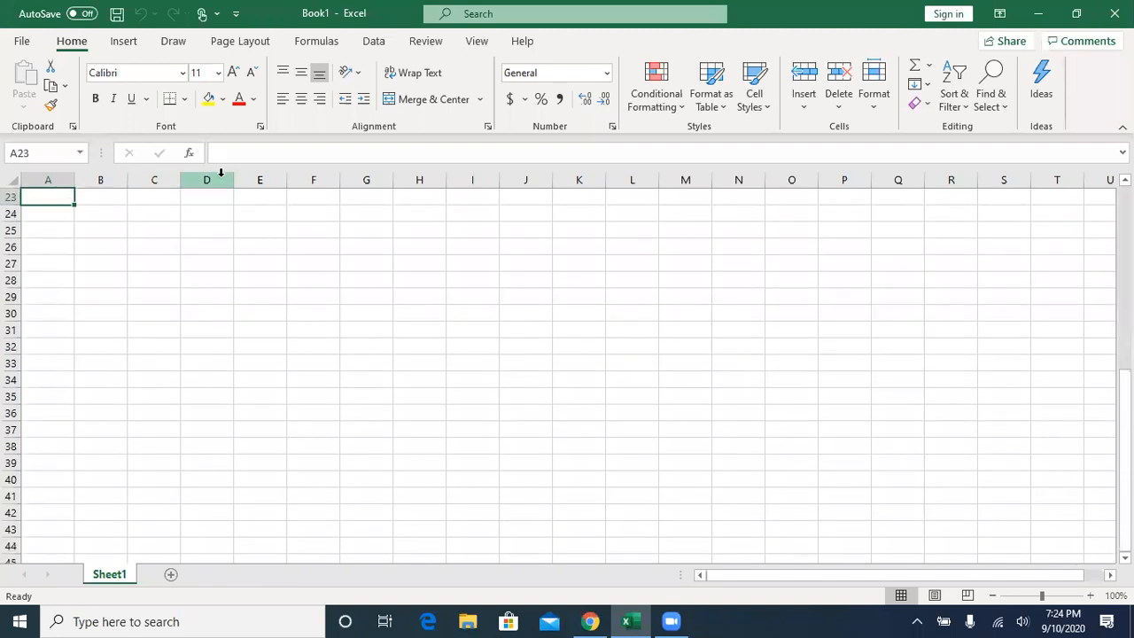
key(Page_Down)
key(Page_Down)
key(Page_Down)
key(Page_Down)
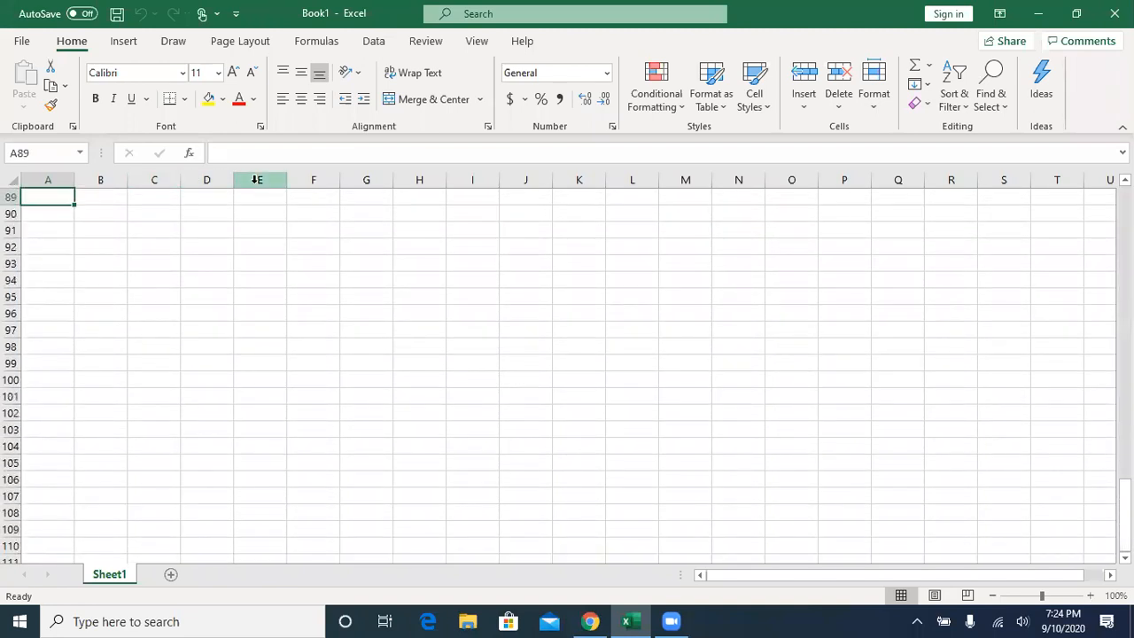
key(Page_Down)
key(Page_Down)
key(Page_Down)
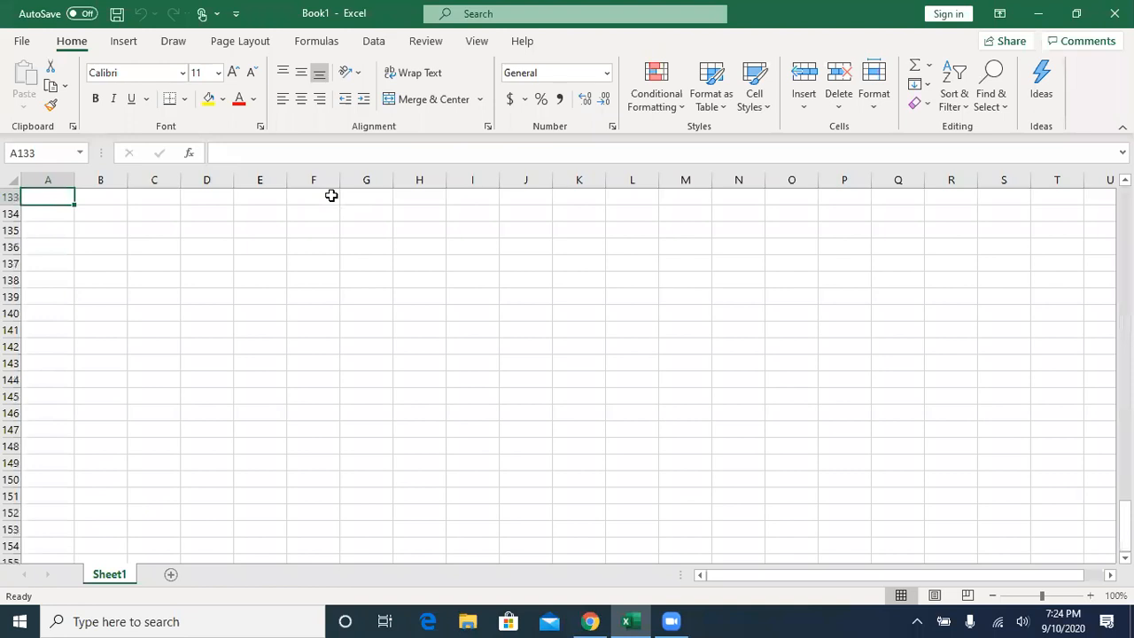
key(Page_Down)
key(Page_Down)
key(Page_Down)
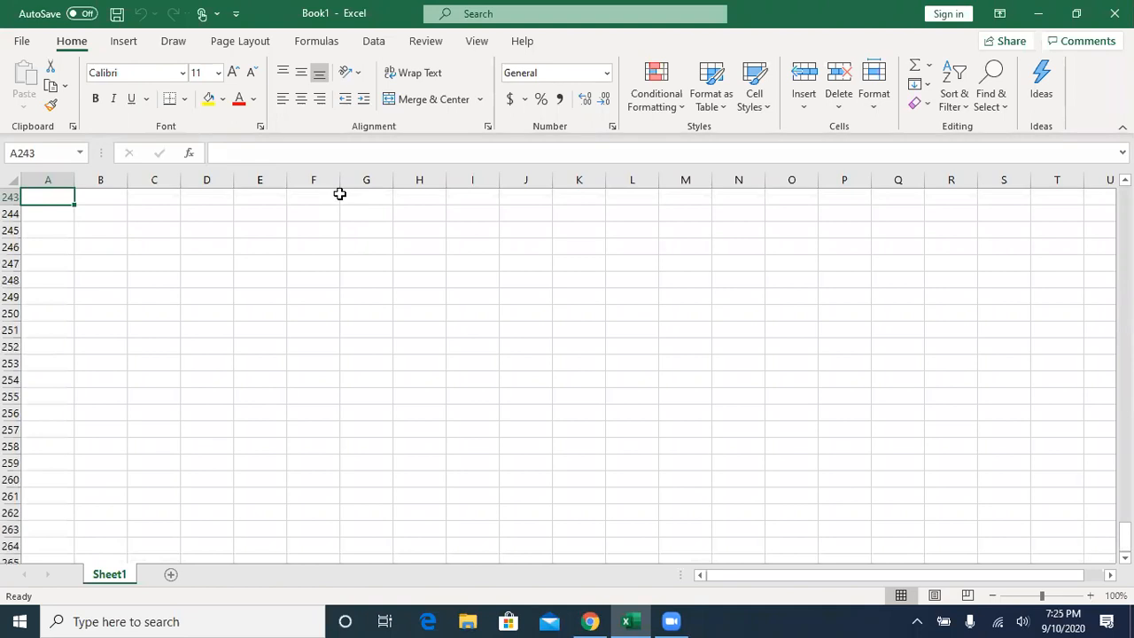
key(ctrl+Down)
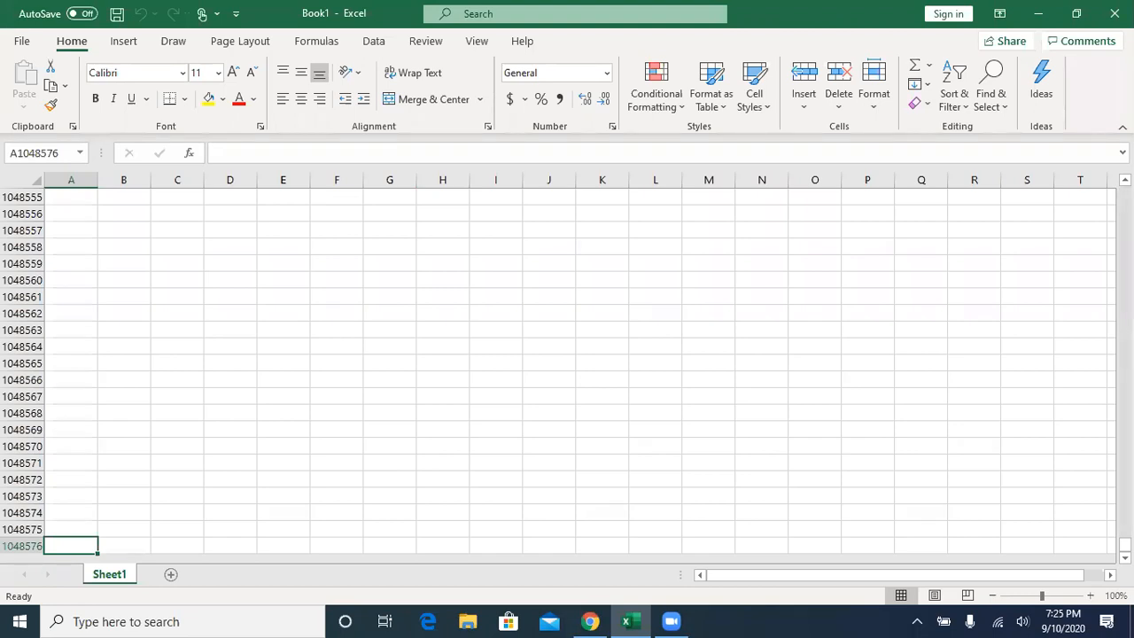
key(ctrl+Home)
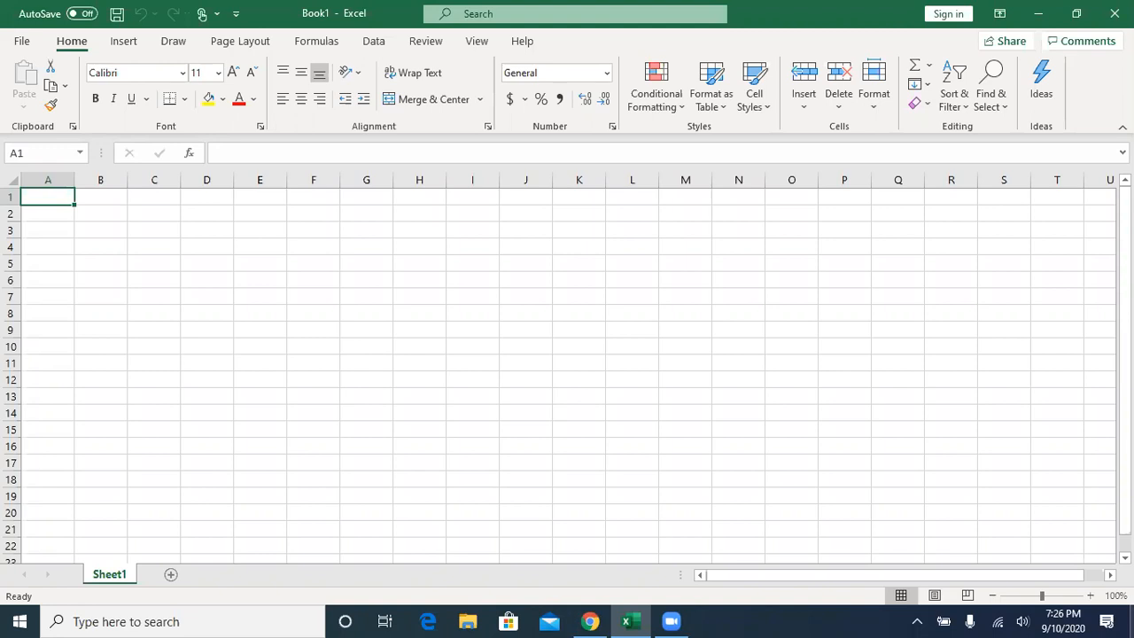
- Enter the heading "Expenses" in cell A2 and the item "Mortgage" in cell A3
click(48, 214)
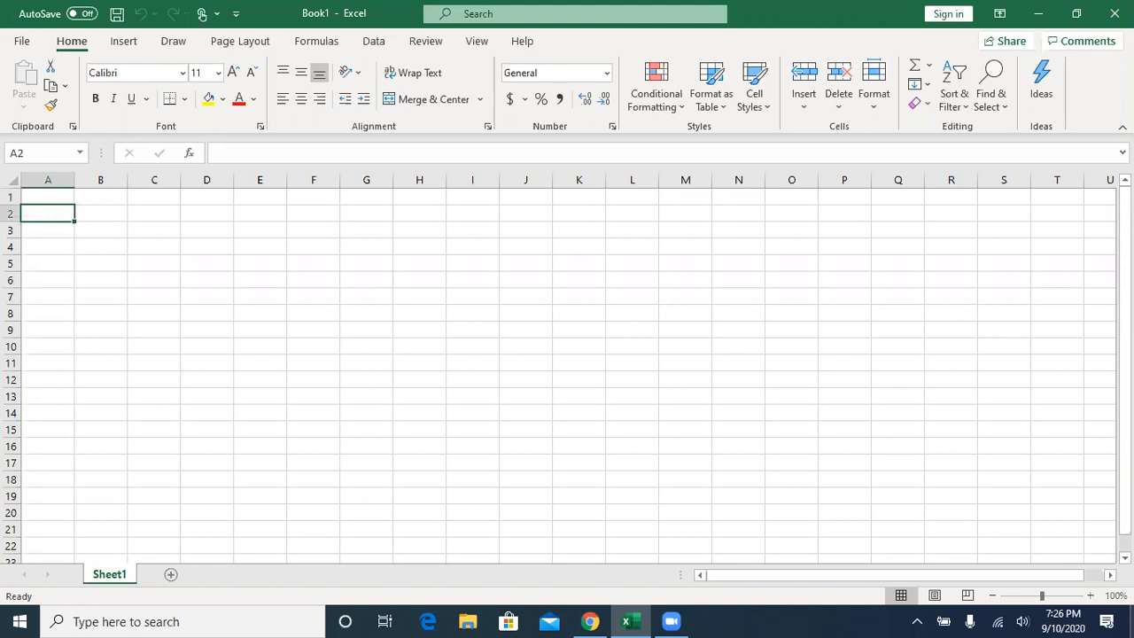
text(Expe)
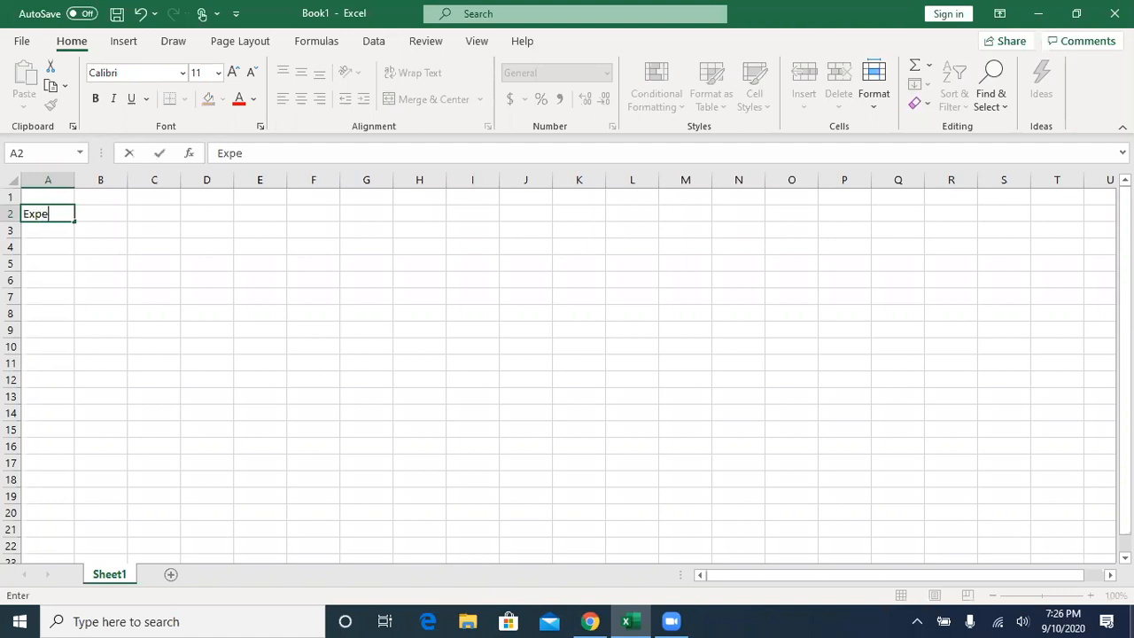
text(nses)
key(Return)
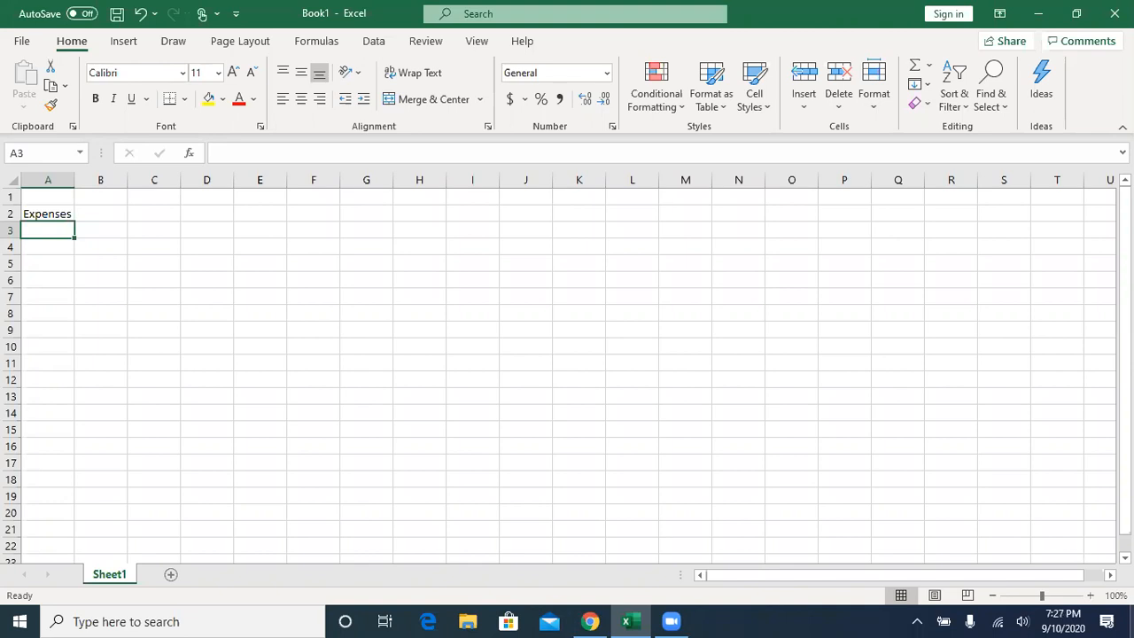
text(M)
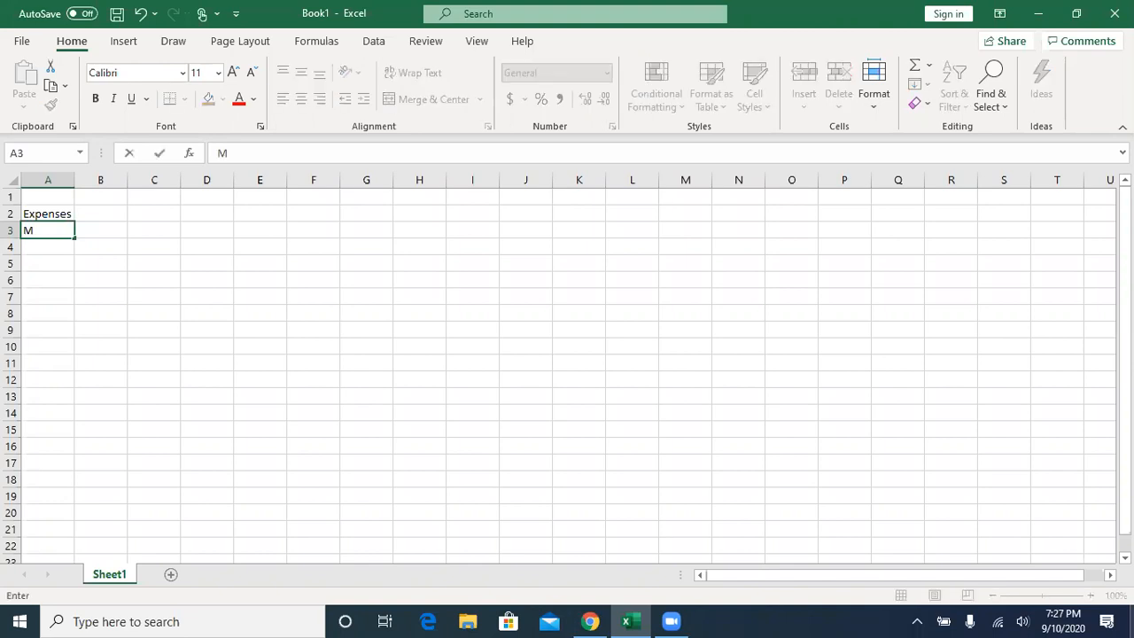
text(ortgage)
key(Return)
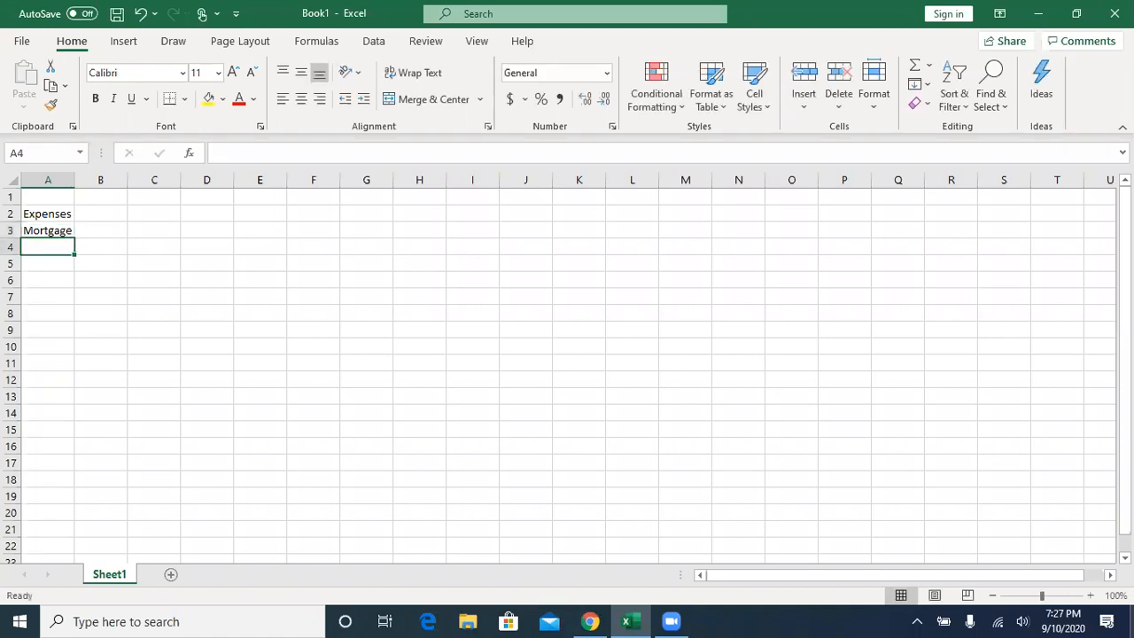
- Add "Cell Phone" in cell A4 and "Insurance - Car" in cell A5 to the expense list
text(Cell Phone)
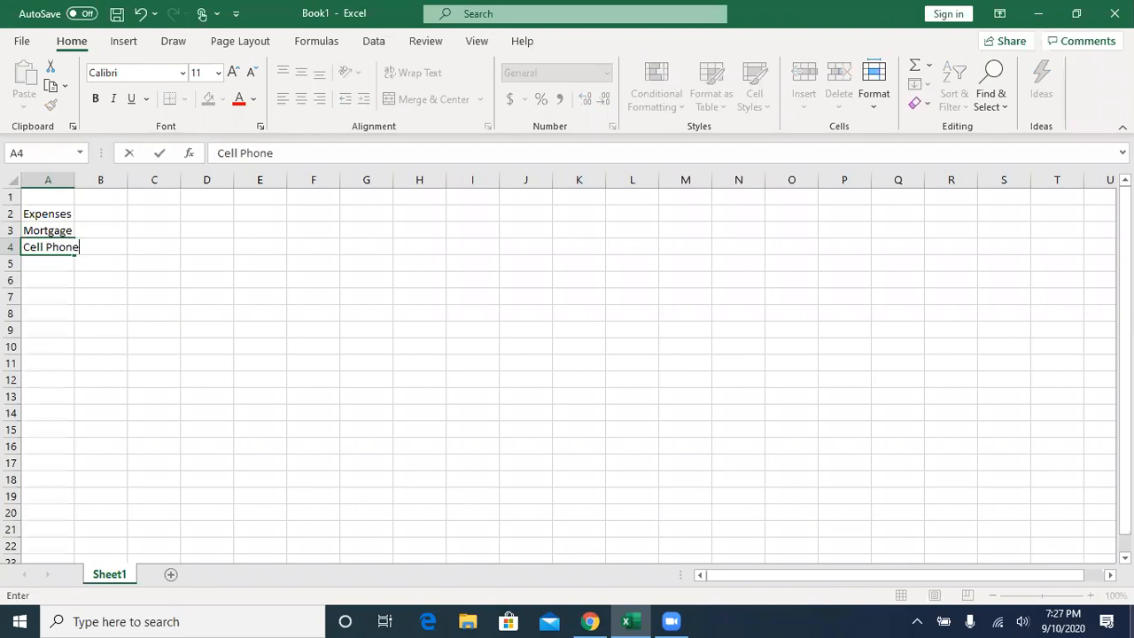
key(Return)
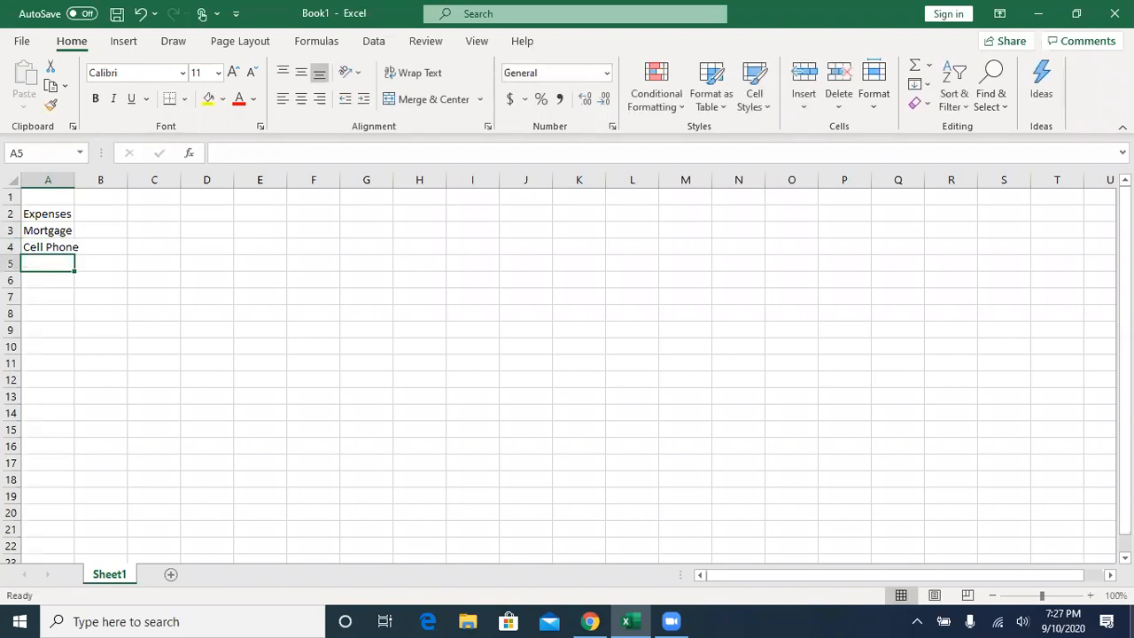
text(In)
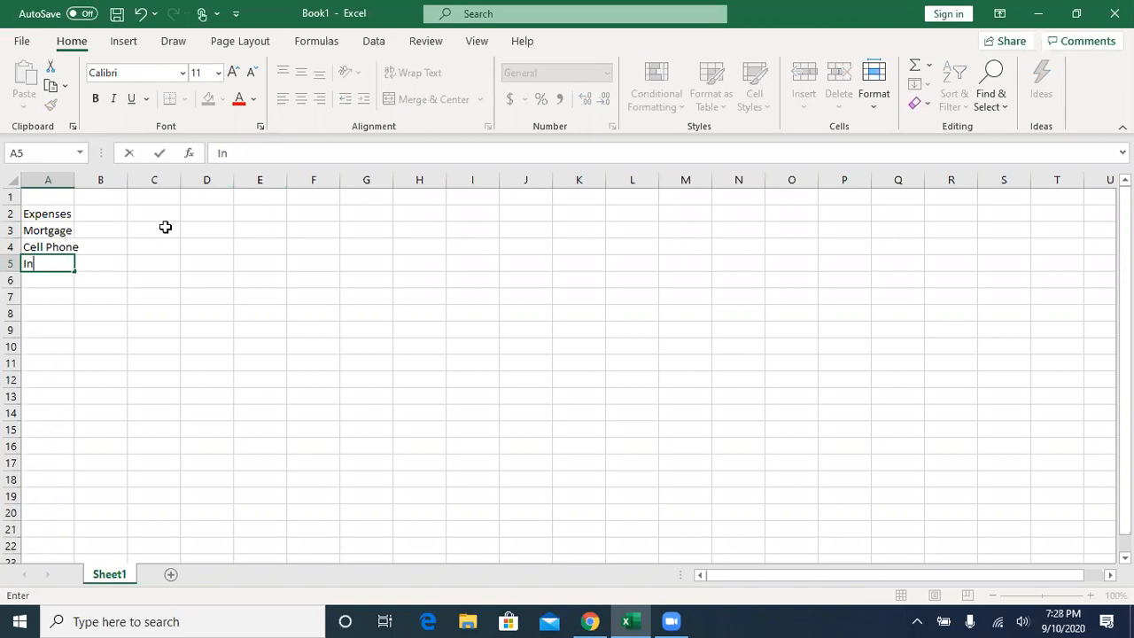
text(surance)
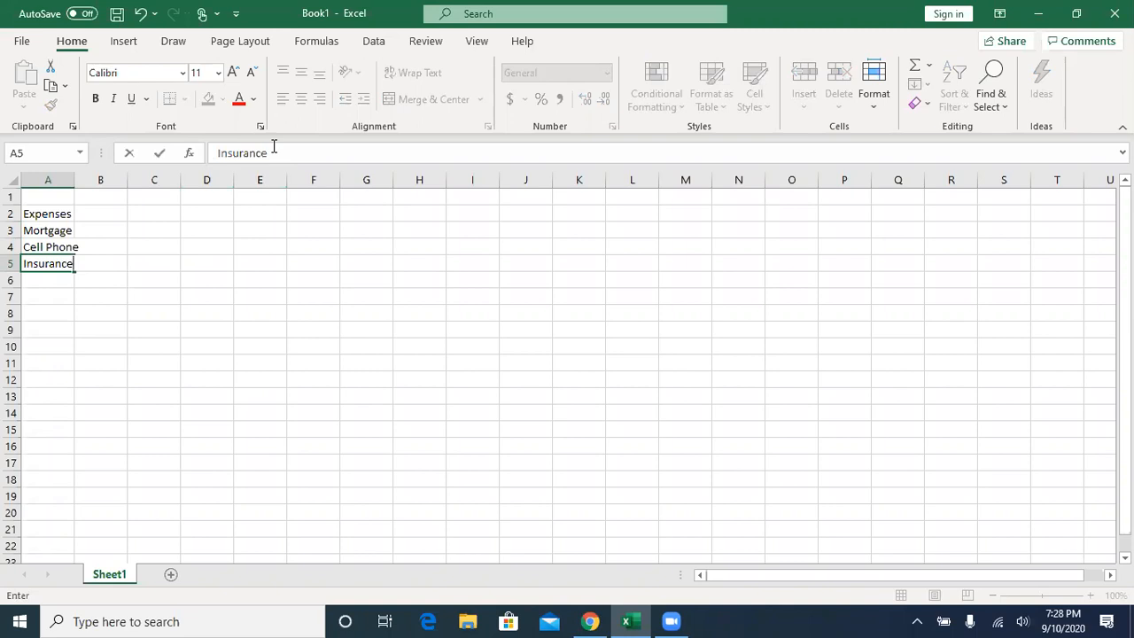
text(- Car)
key(Return)
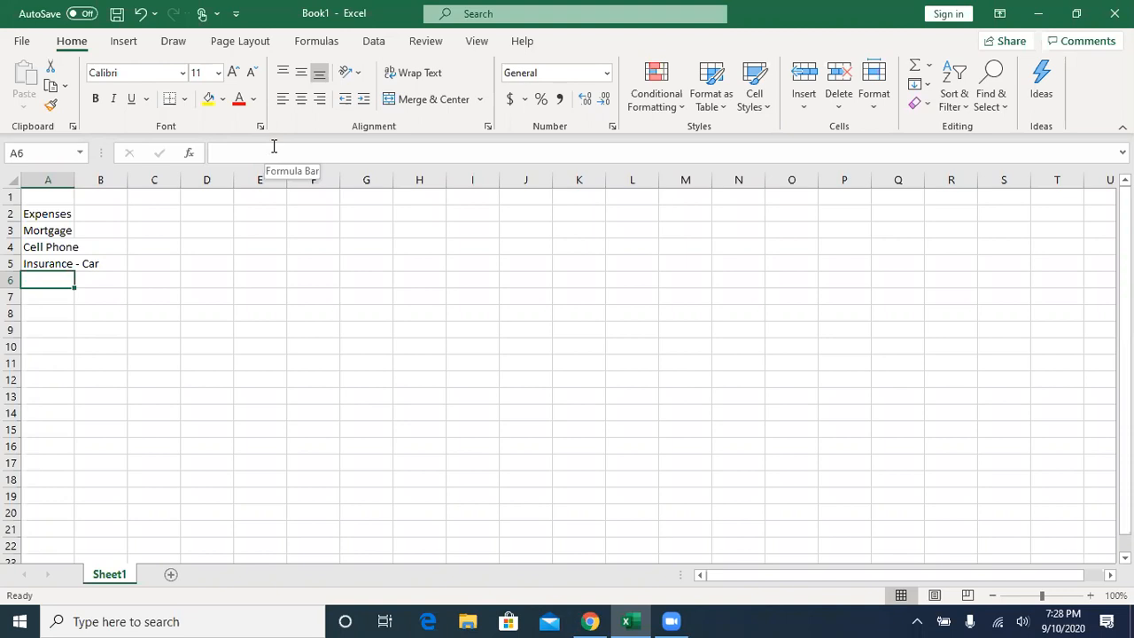
- Repeat the "Insurance - Car" entry from A5 in cell A6 and keep A6 selected
key(ctrl+apostrophe)
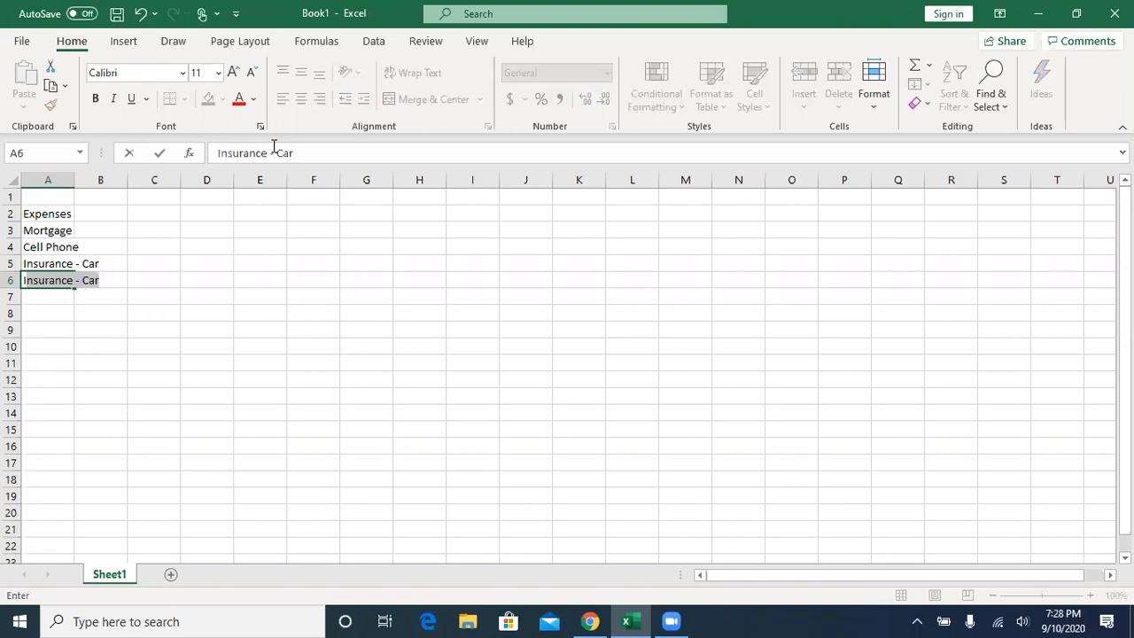
key(shift+Home)
key(Tab)
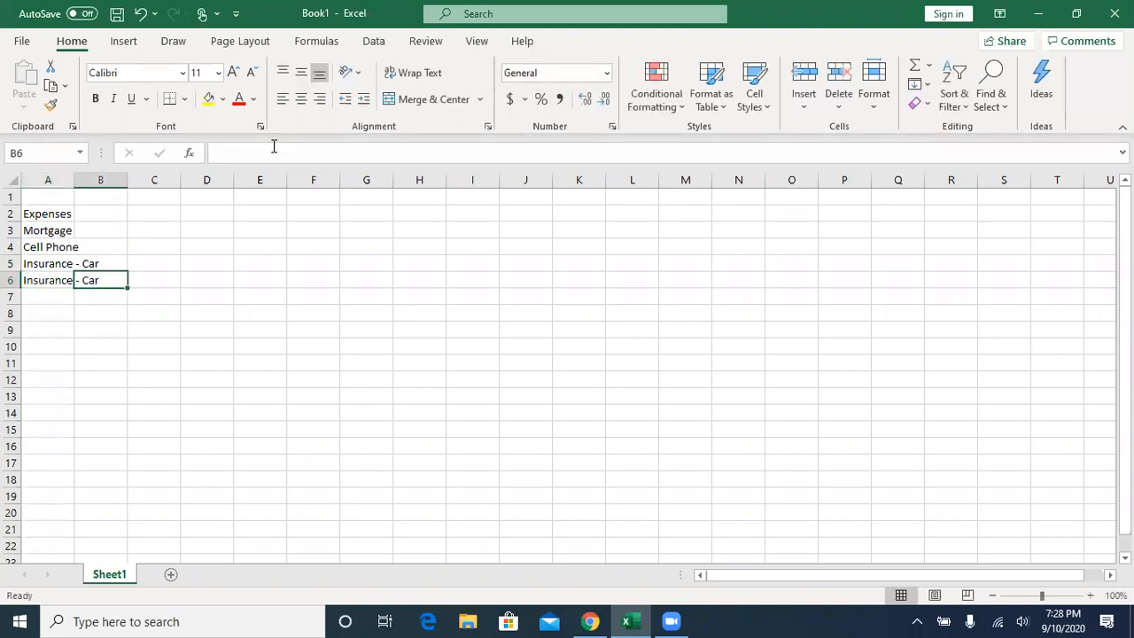
key(Left)
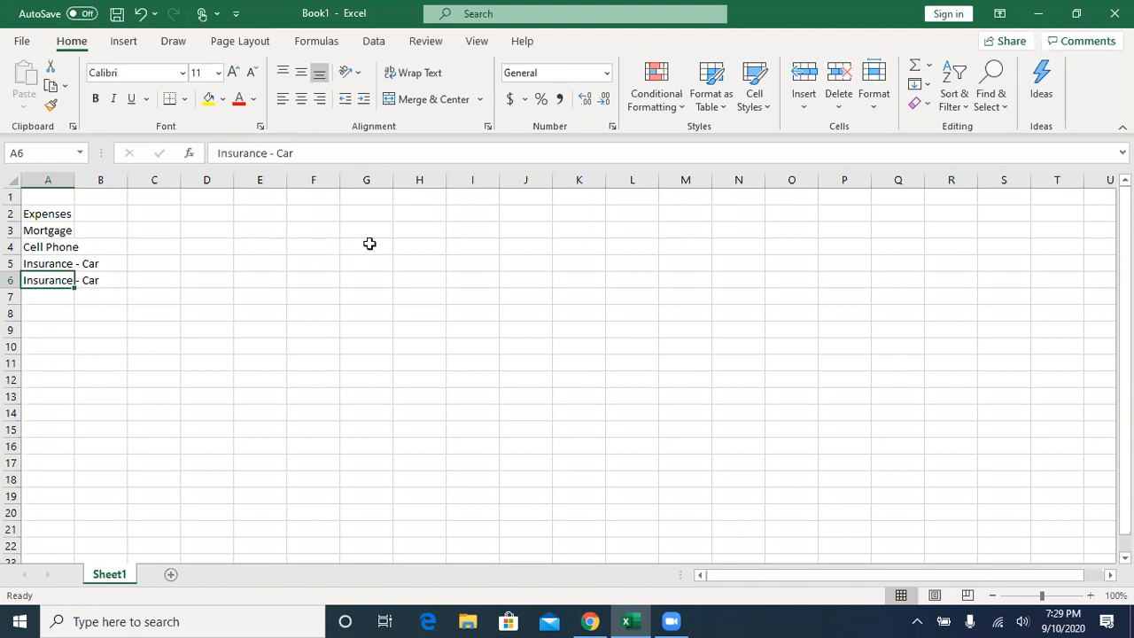
- Select several empty cells across the sheet, including H4, J11 and E5, to compare their contents in the formula bar
click(417, 246)
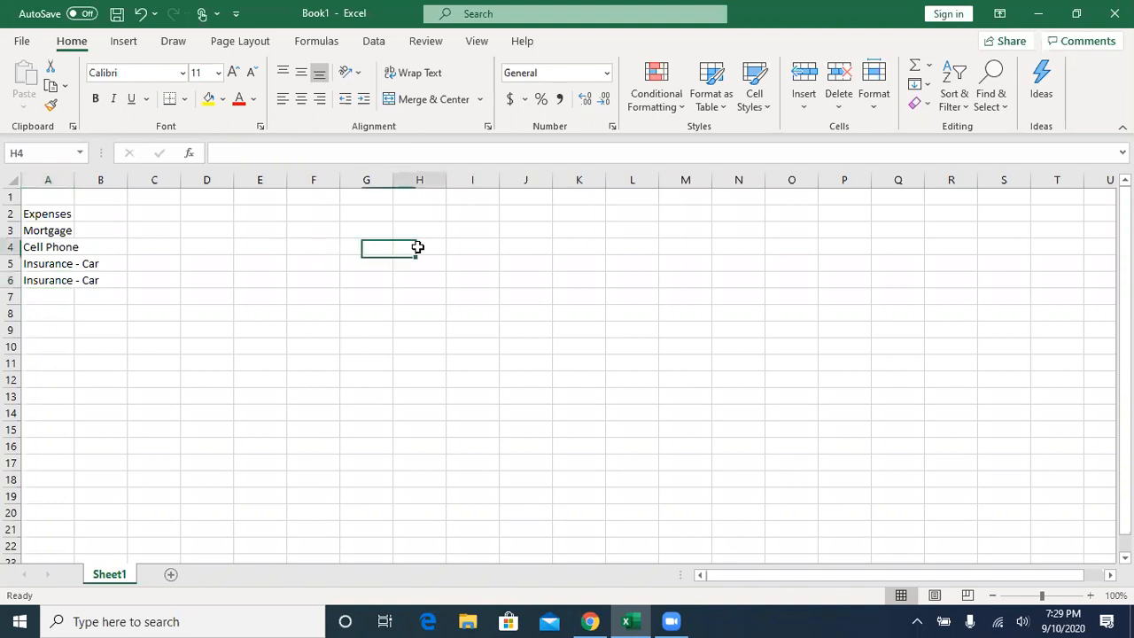
click(618, 232)
click(650, 325)
click(501, 357)
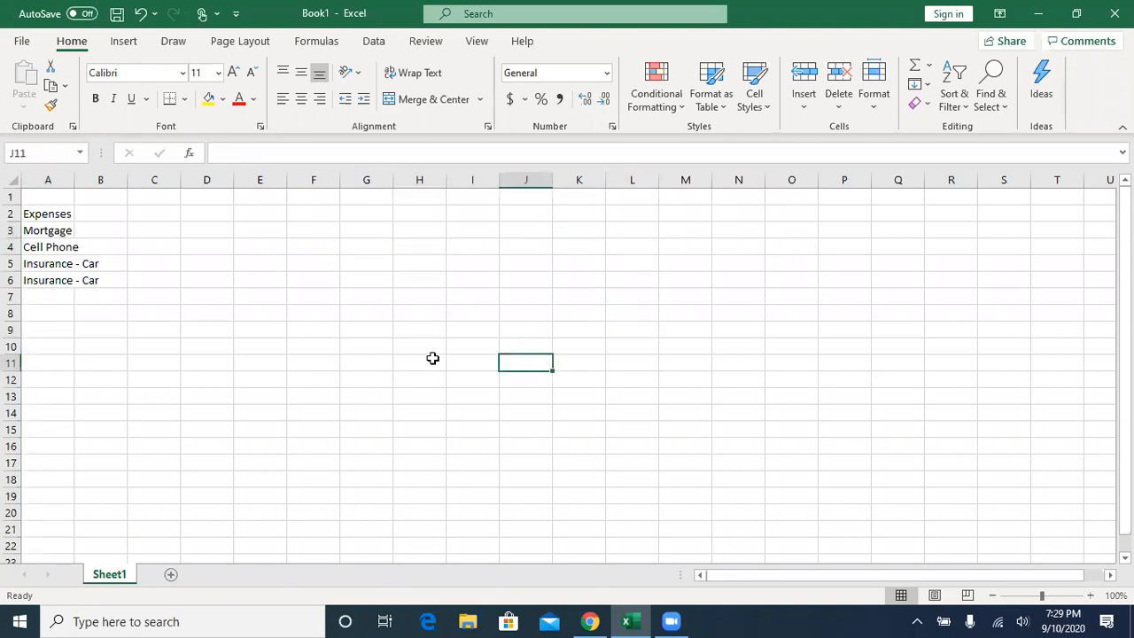
click(289, 404)
click(255, 329)
click(258, 260)
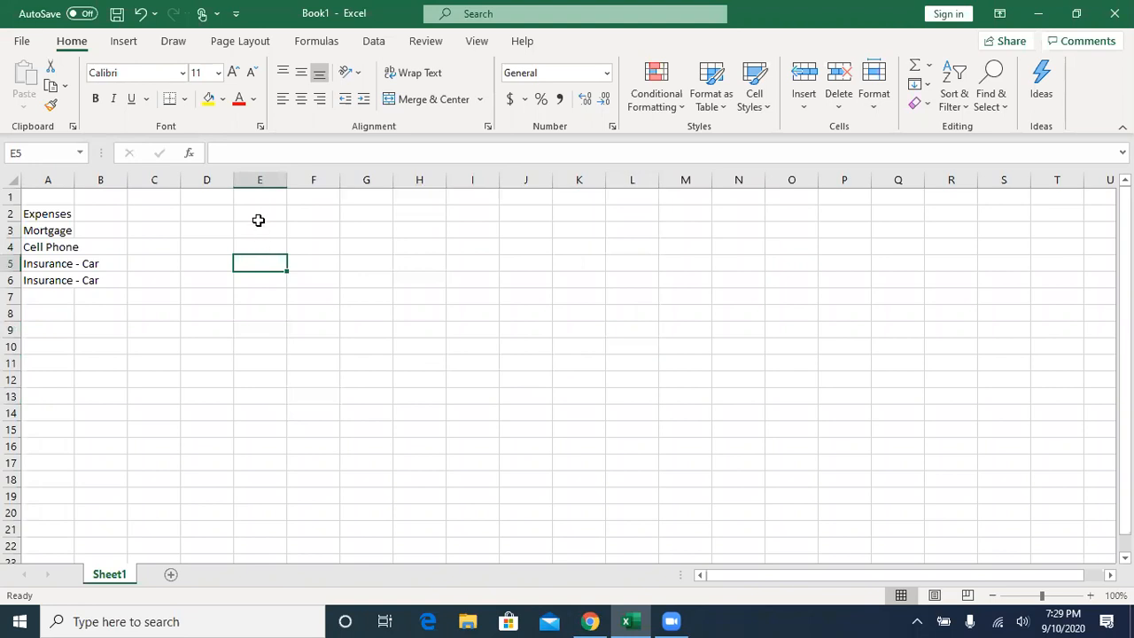
- Edit the entry in cell A6 to read "Insurance - House"
click(45, 280)
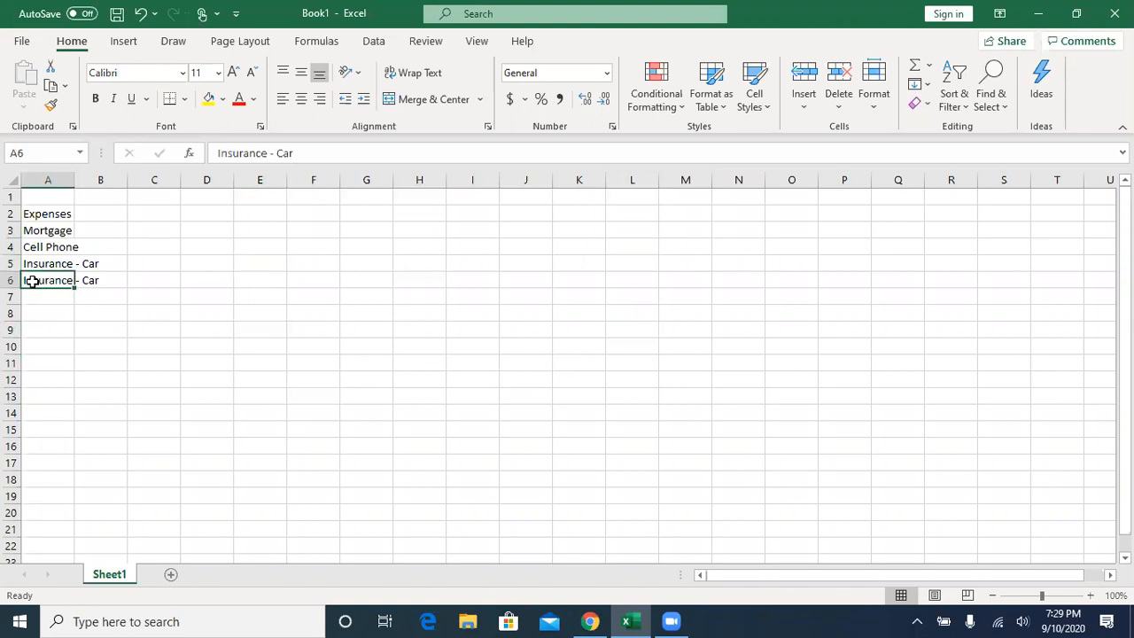
click(299, 153)
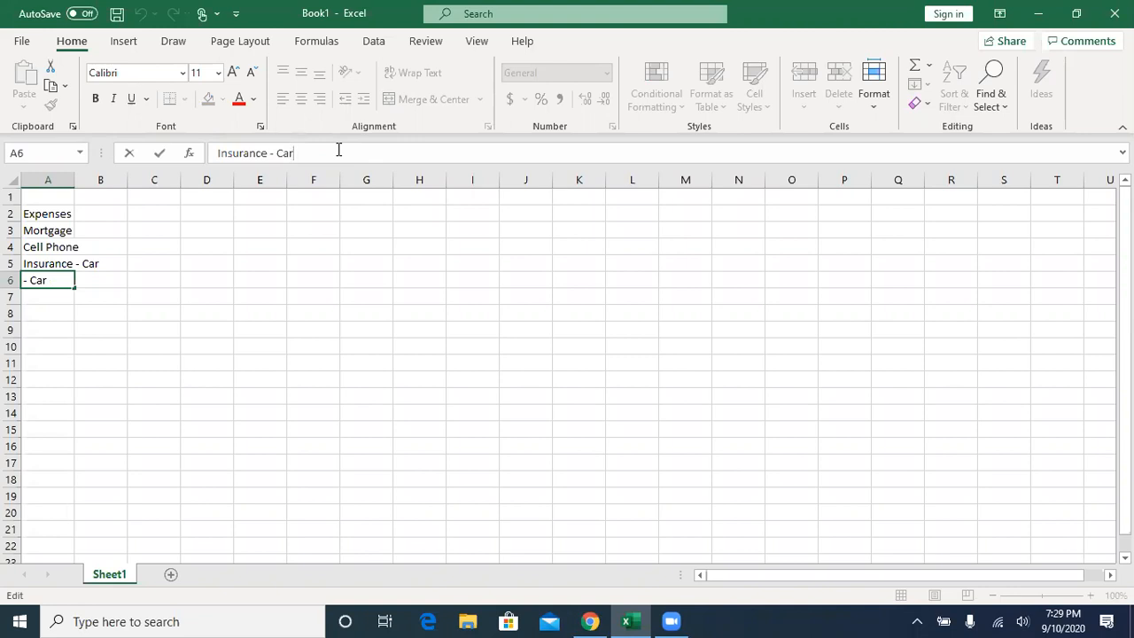
key(BackSpace)
key(BackSpace)
key(BackSpace)
text(House)
key(Return)
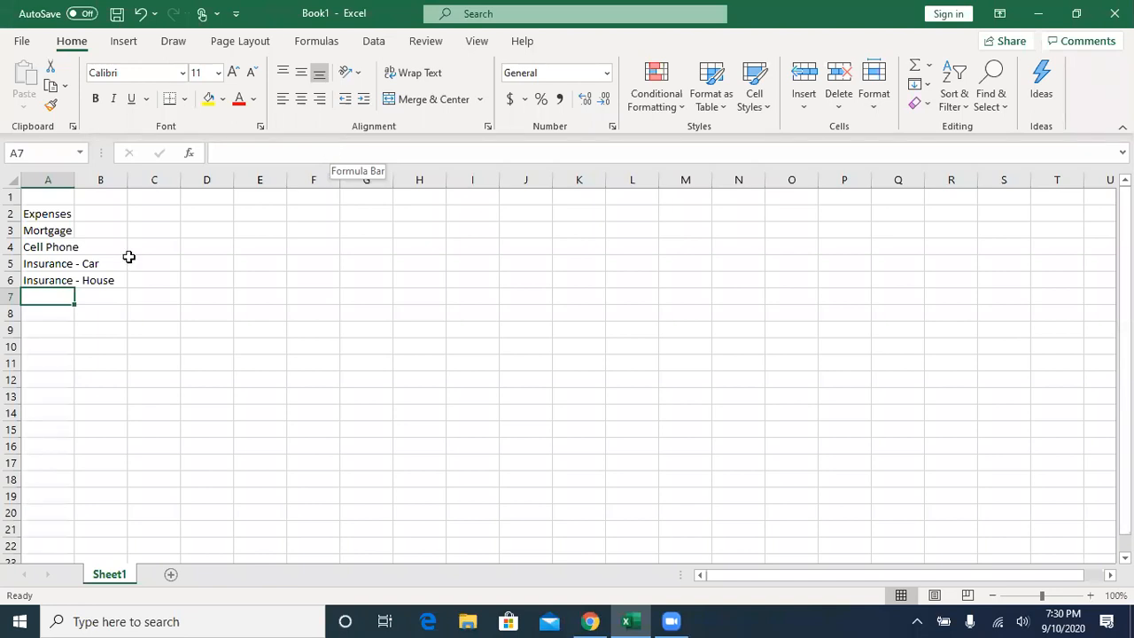
- Replace the list heading in cell A2 with "Catagories"
click(53, 281)
click(47, 265)
click(33, 231)
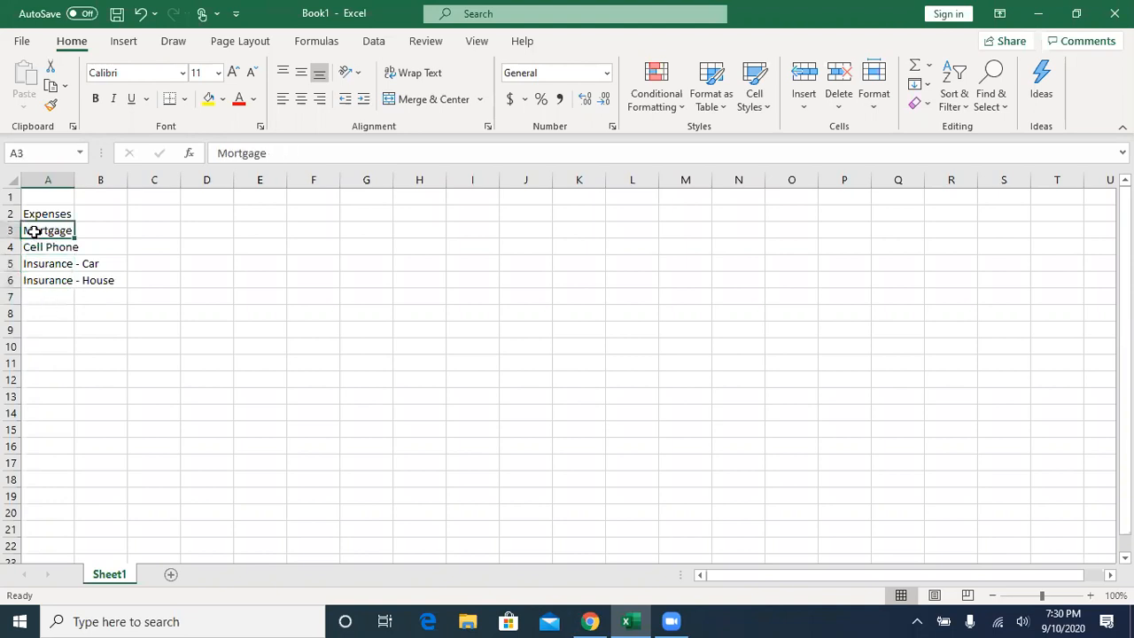
click(31, 213)
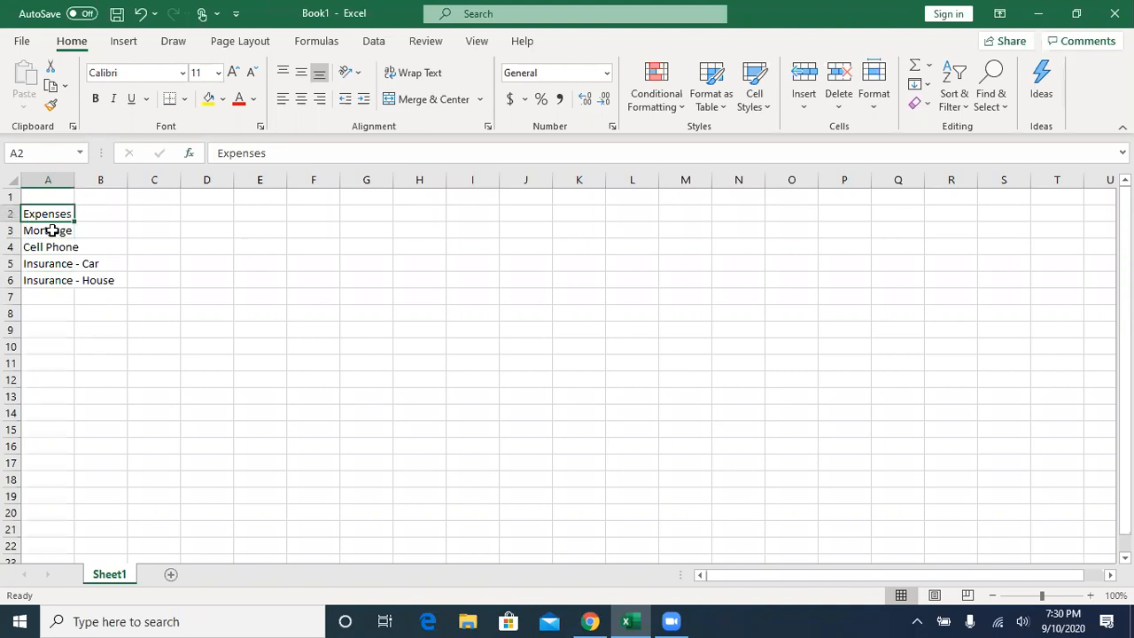
text(Catag)
key(BackSpace)
text(agor)
key(BackSpace)
text(ies)
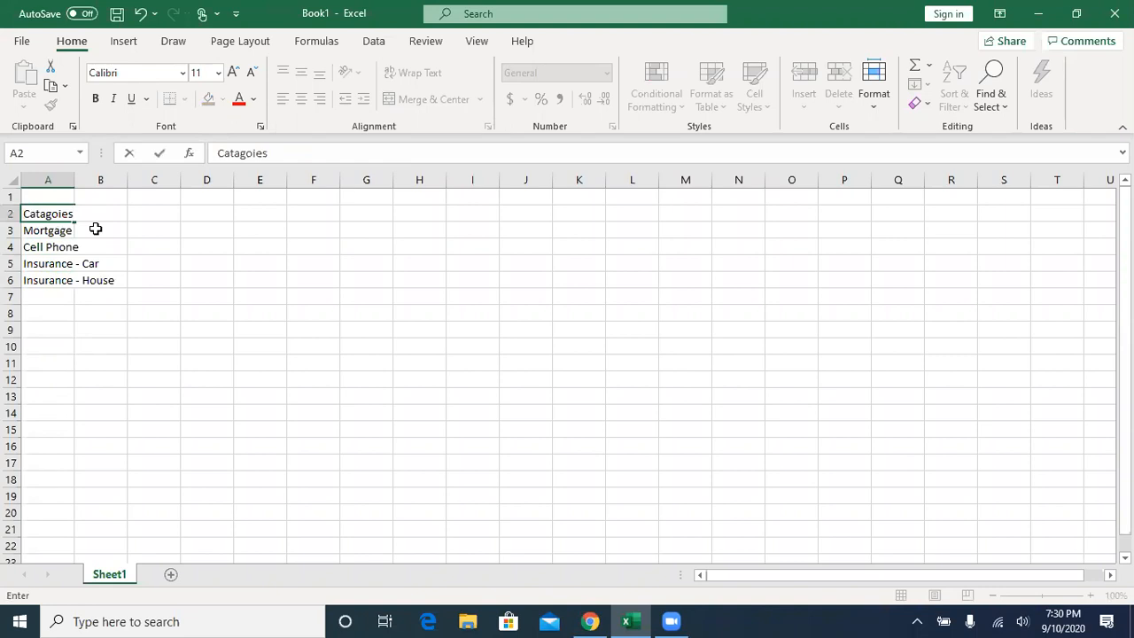
key(BackSpace)
key(BackSpace)
text(ries)
key(Return)
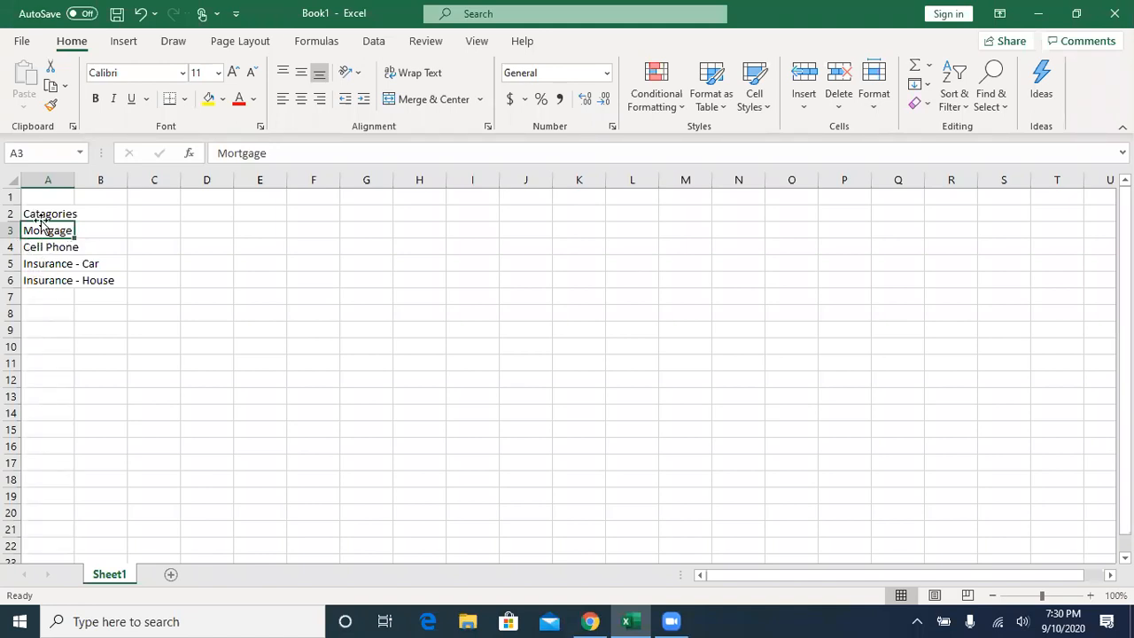
- Change the word after the dash in cell A6 so the entry reads "Insurance - Facility"
click(43, 213)
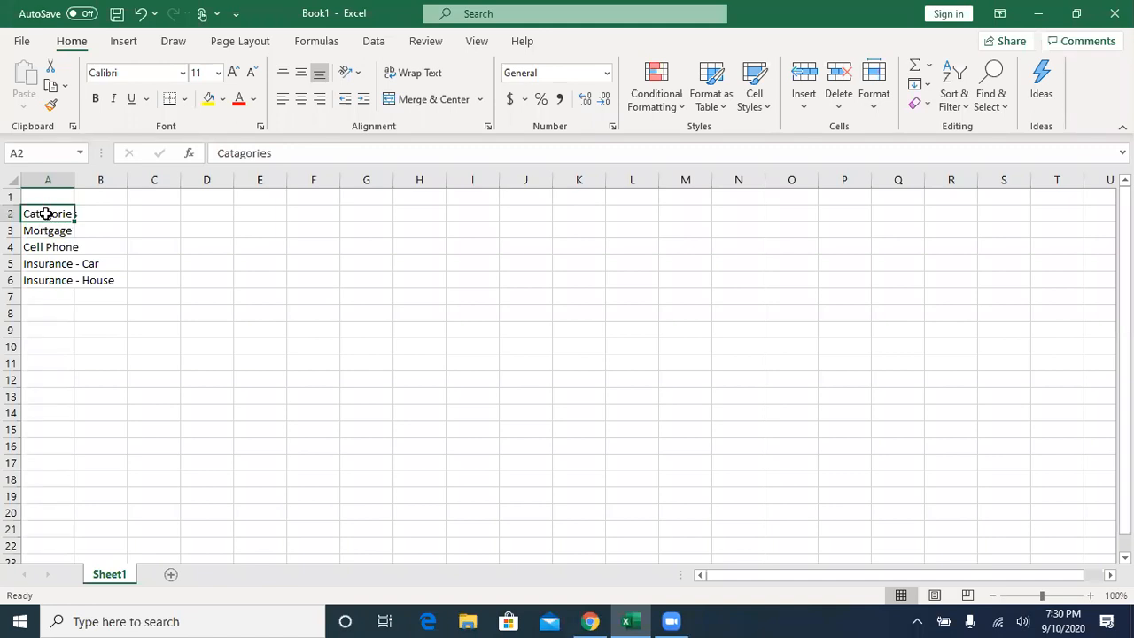
click(45, 282)
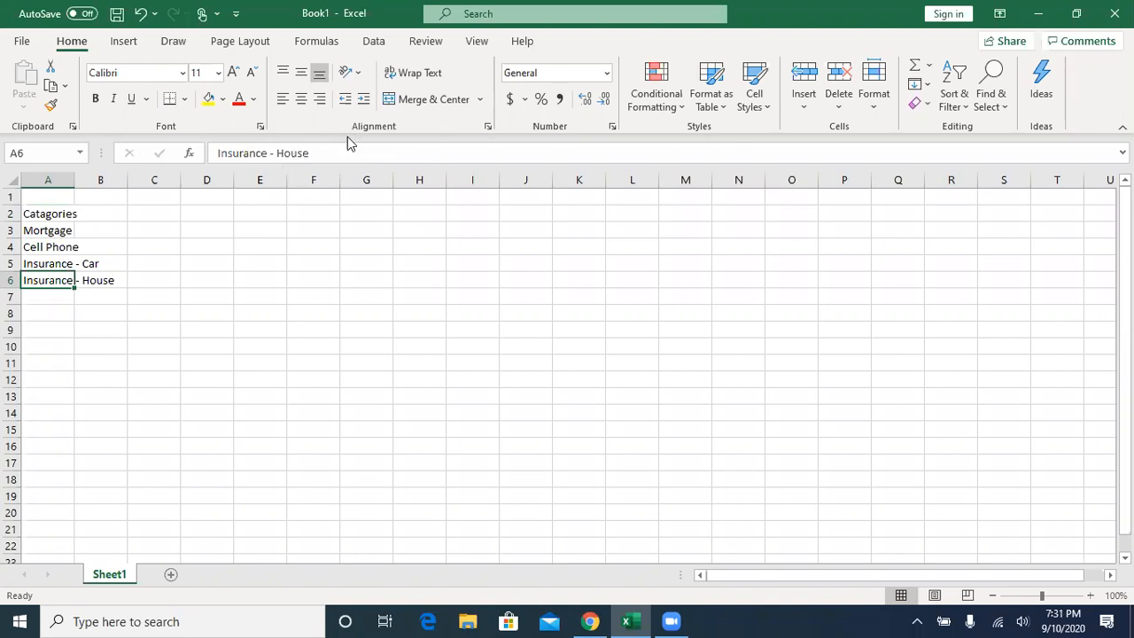
double_click(295, 153)
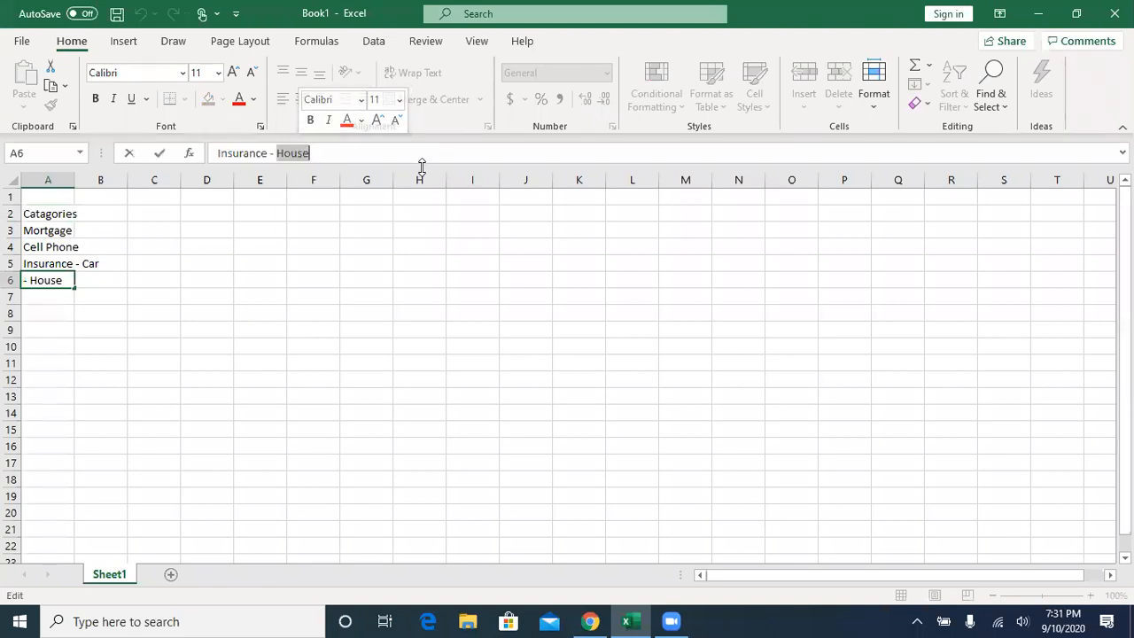
text(Fa)
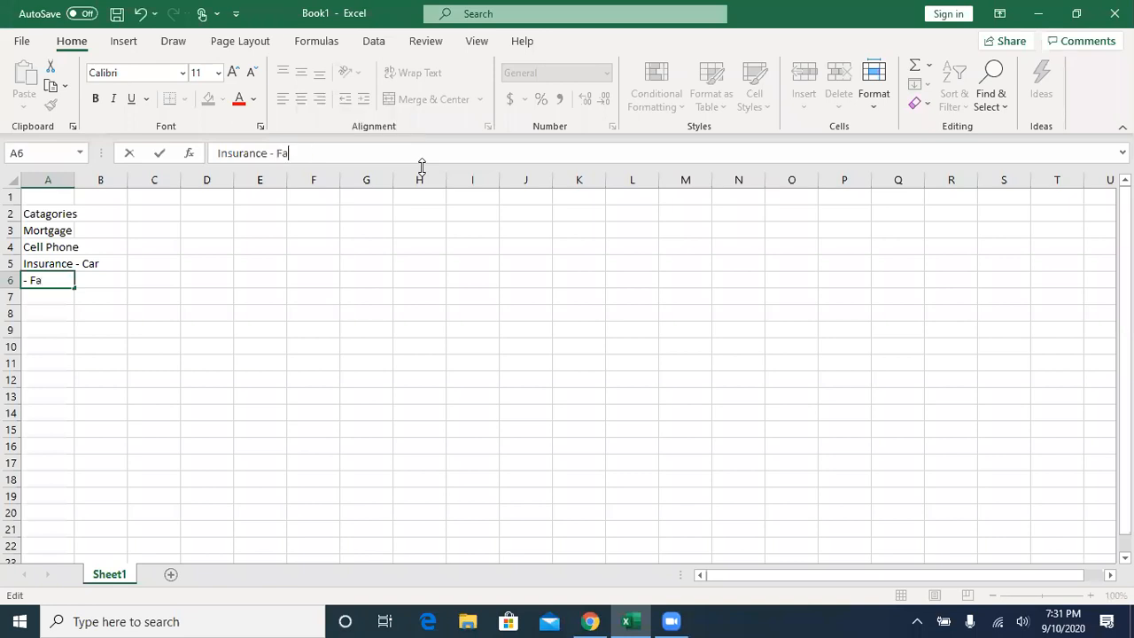
text(cility)
key(Return)
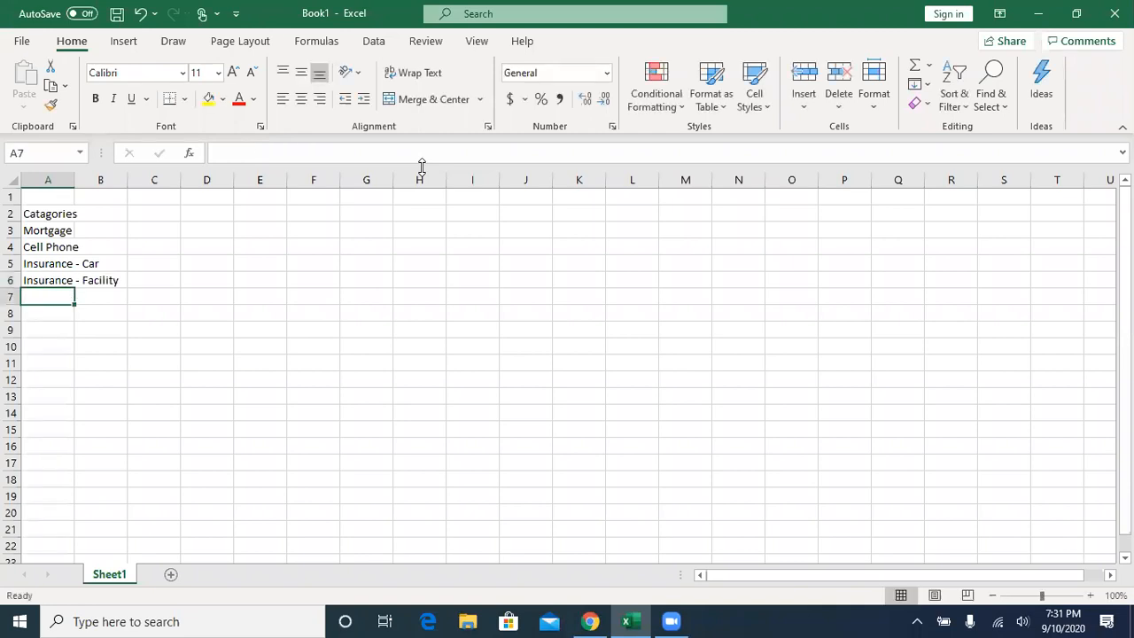
- Extend the car insurance entry in cell A5 to read "Insurance - Car Payment"
click(55, 279)
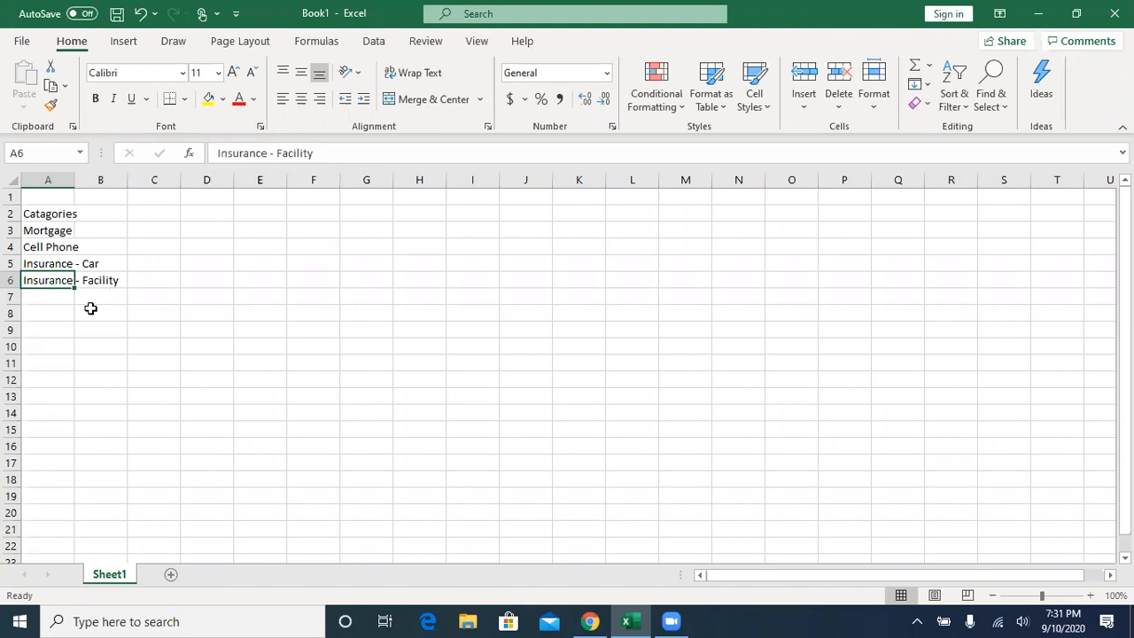
click(38, 261)
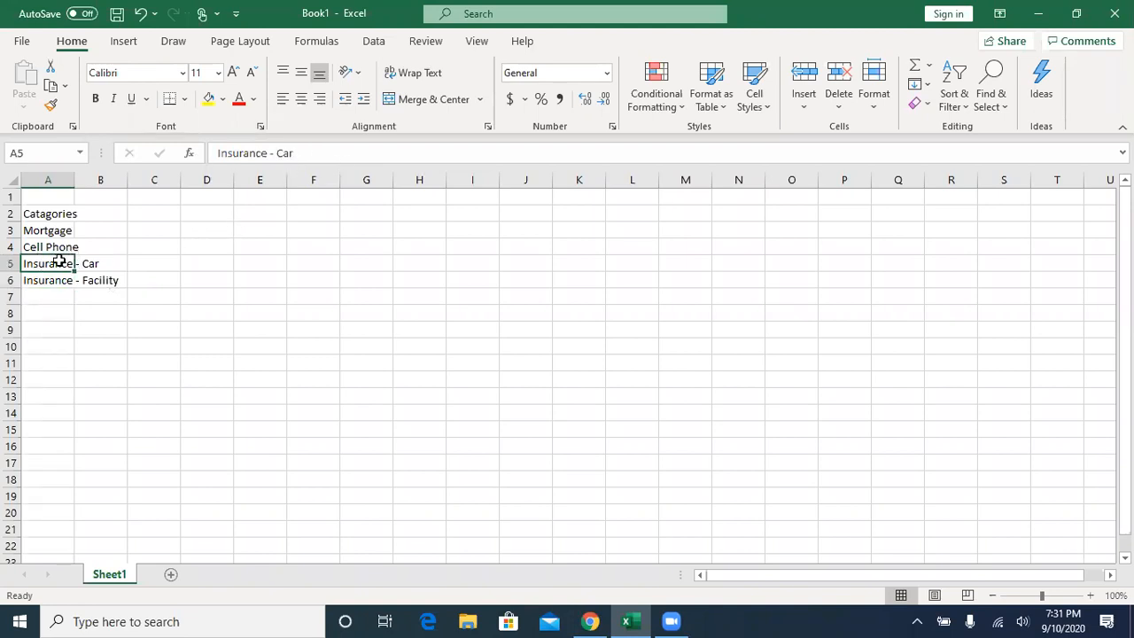
click(315, 151)
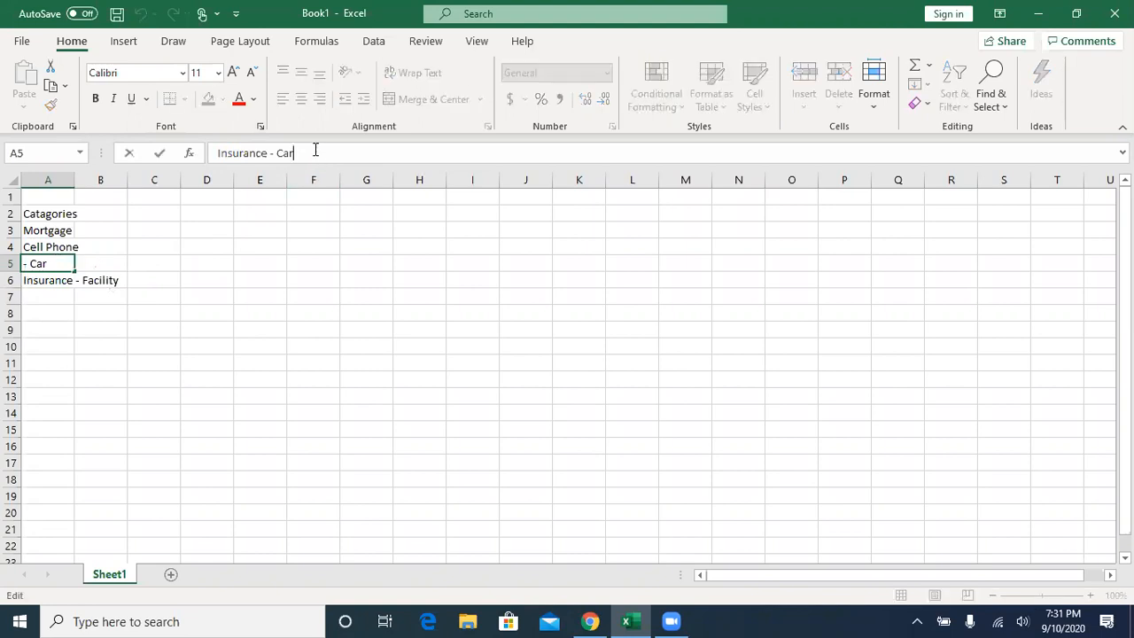
text(Pt)
key(BackSpace)
text(atn=)
key(BackSpace)
key(BackSpace)
key(BackSpace)
text(ment)
key(BackSpace)
key(BackSpace)
key(BackSpace)
text(en)
key(BackSpace)
key(BackSpace)
key(BackSpace)
key(BackSpace)
text(ay)
key(Return)
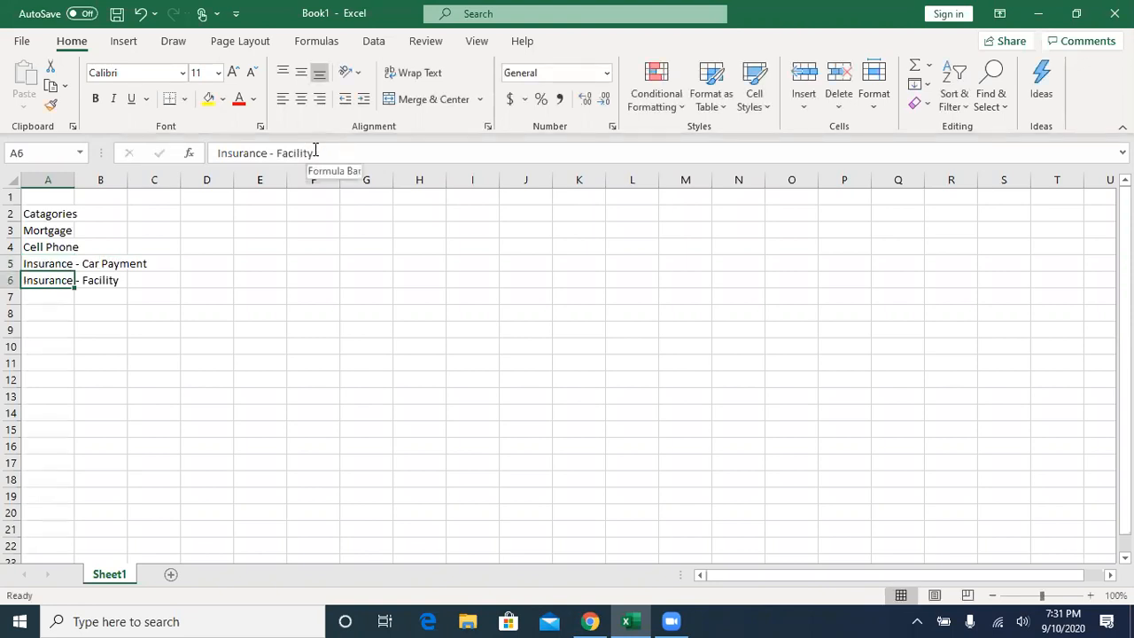
click(41, 214)
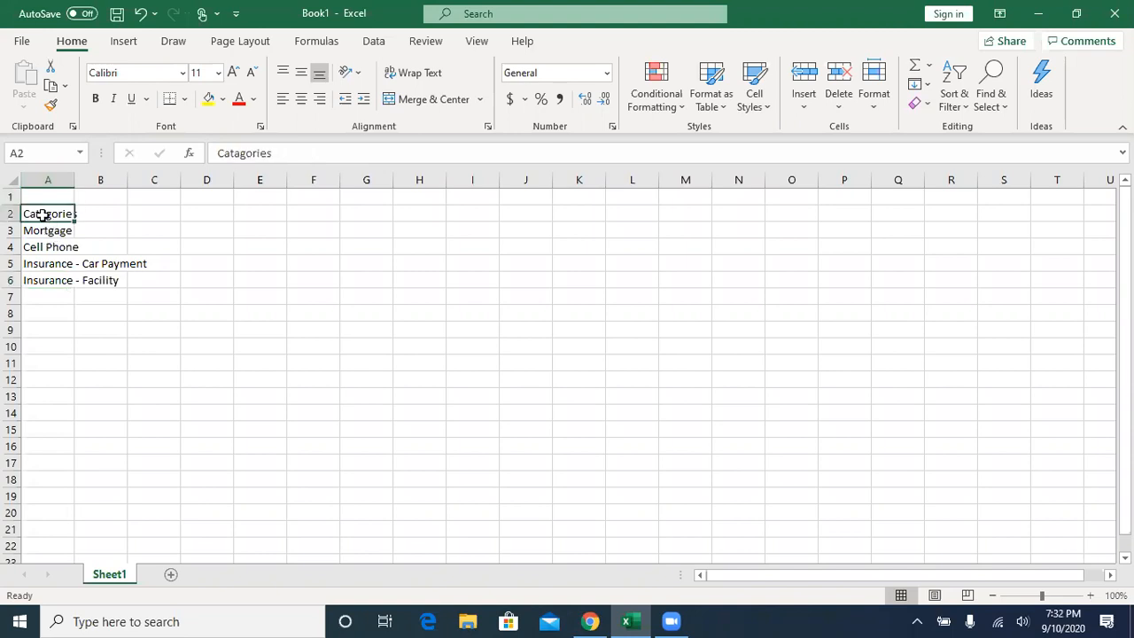
click(303, 153)
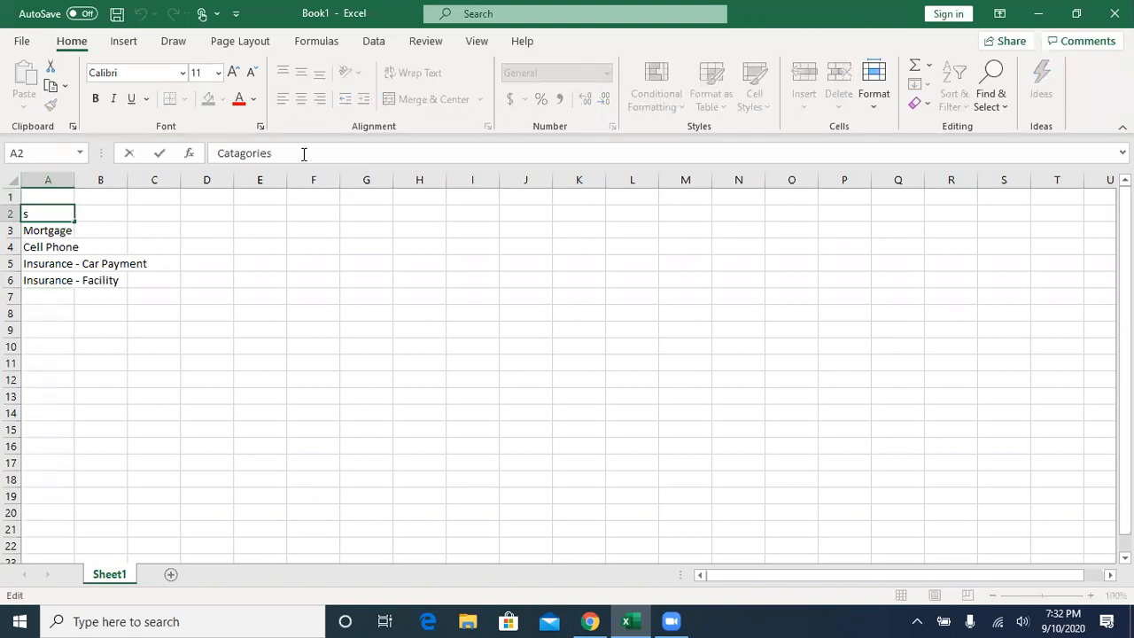
key(Escape)
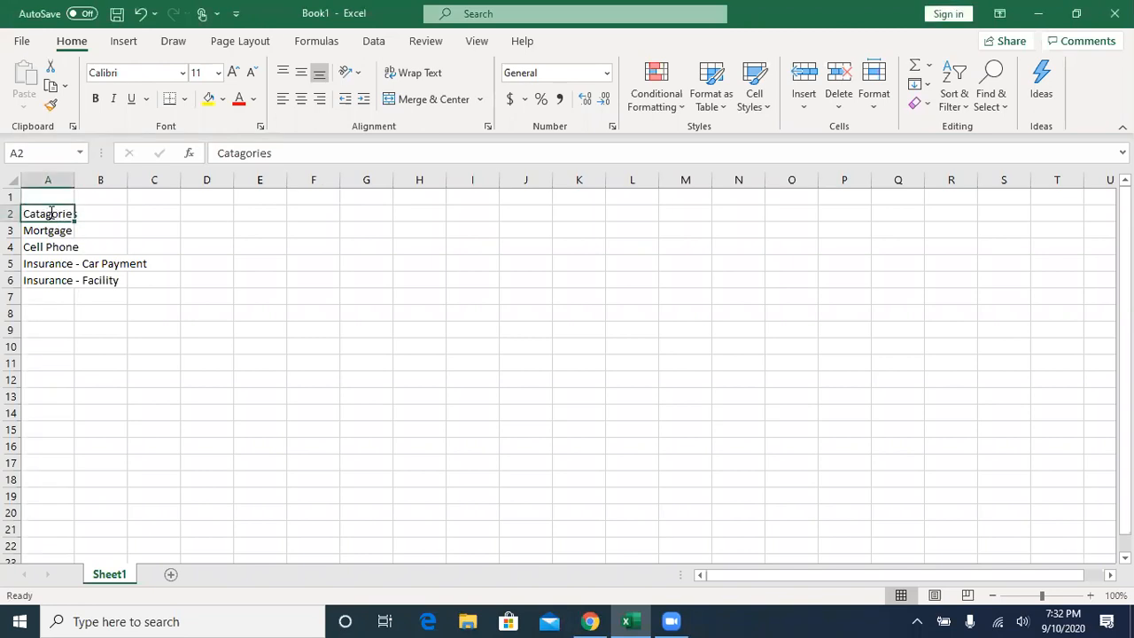
- Replace the list heading in cell A2 with "Expenses"
text(Expesnes)
key(Return)
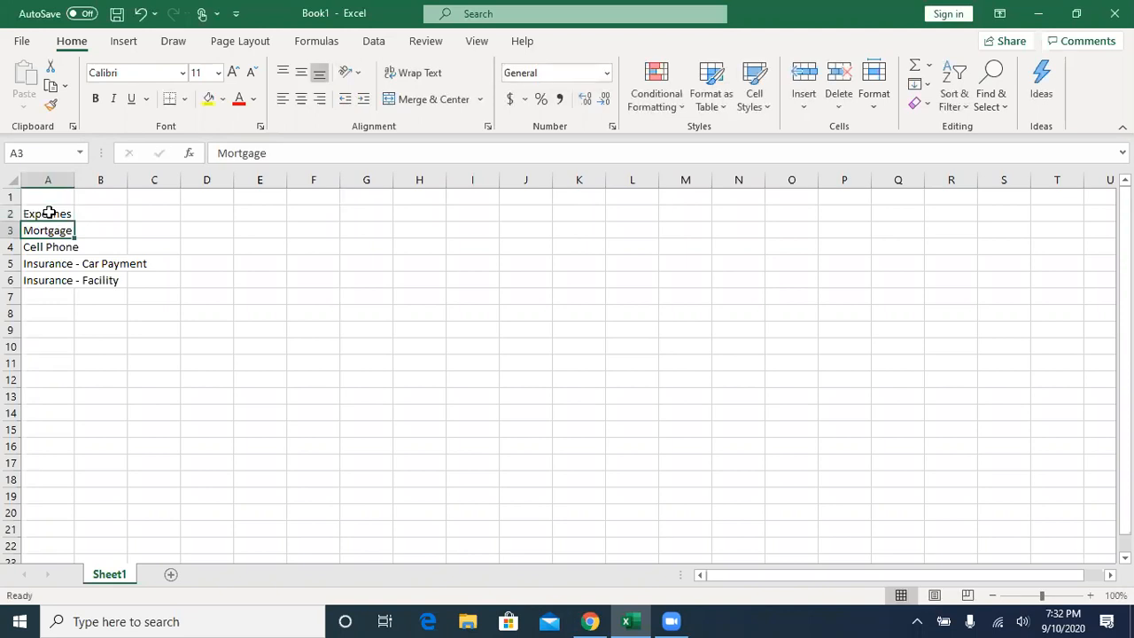
click(48, 214)
text(Exp)
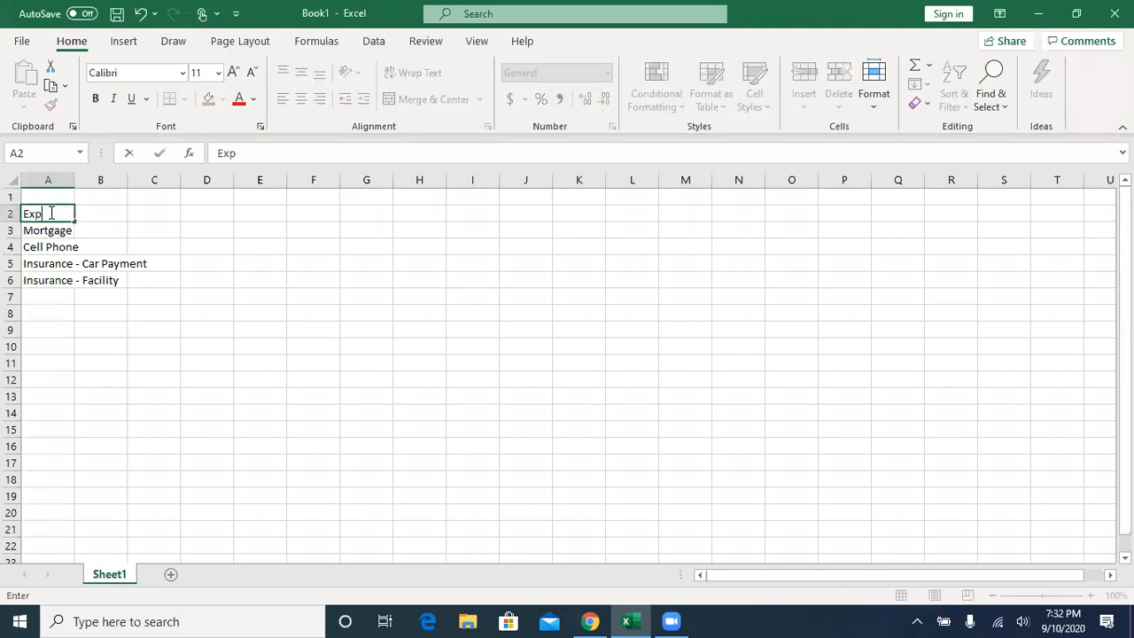
text(enses)
key(Return)
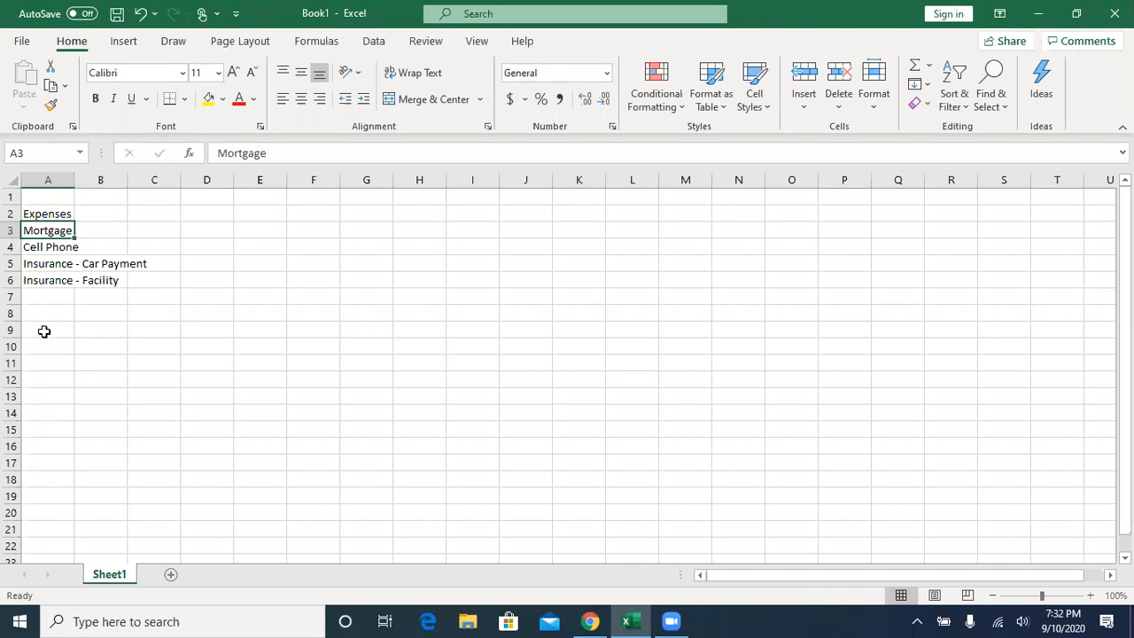
click(46, 280)
click(45, 262)
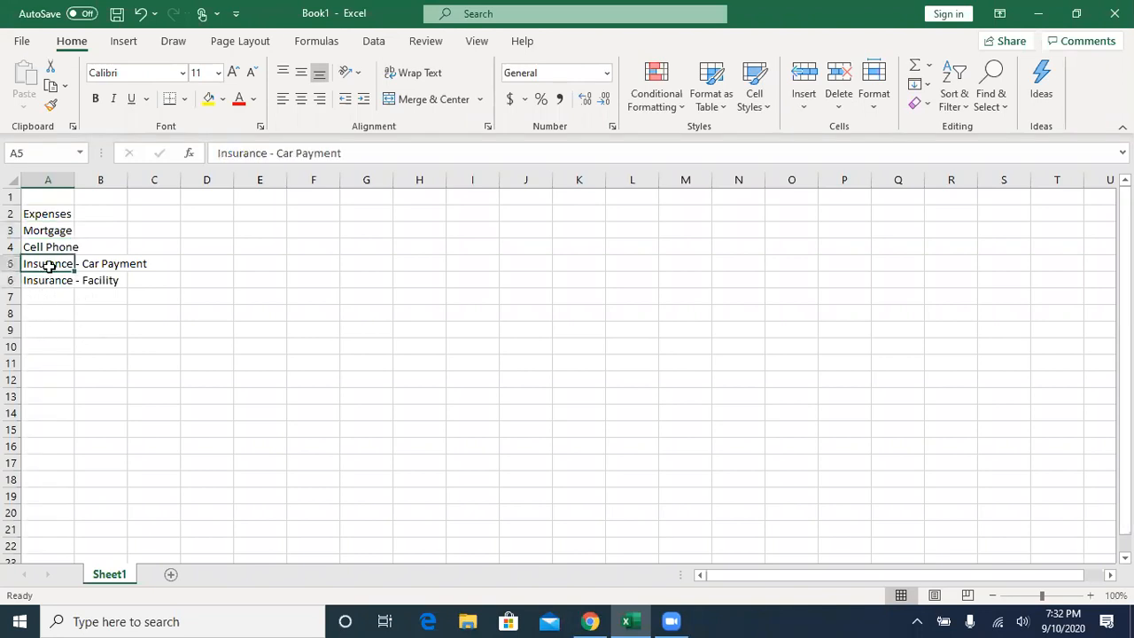
click(47, 214)
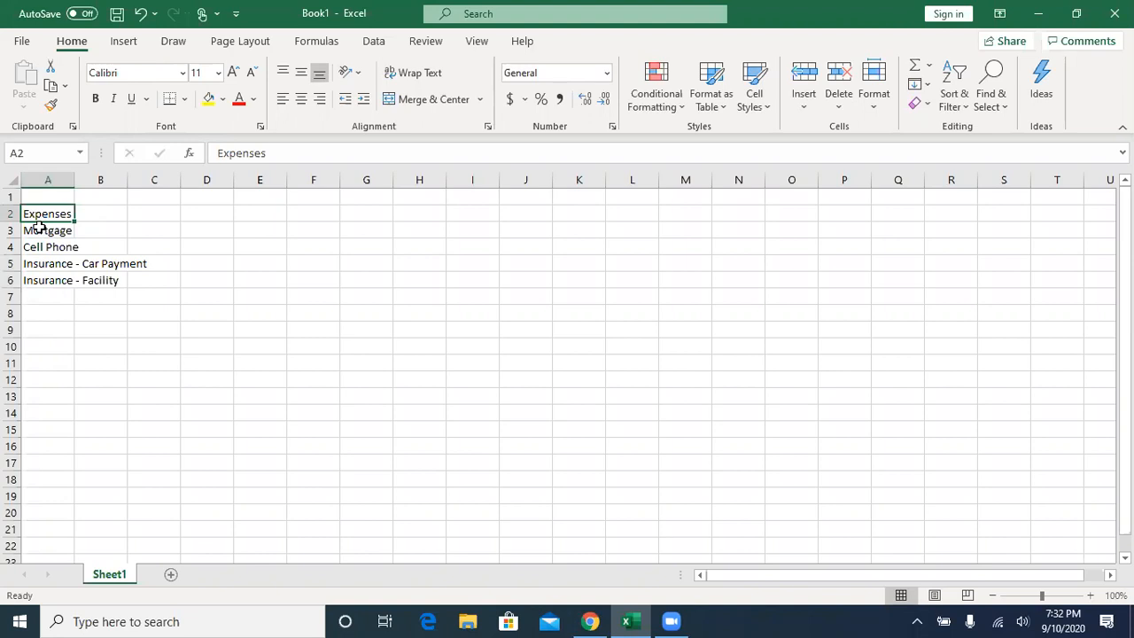
click(66, 180)
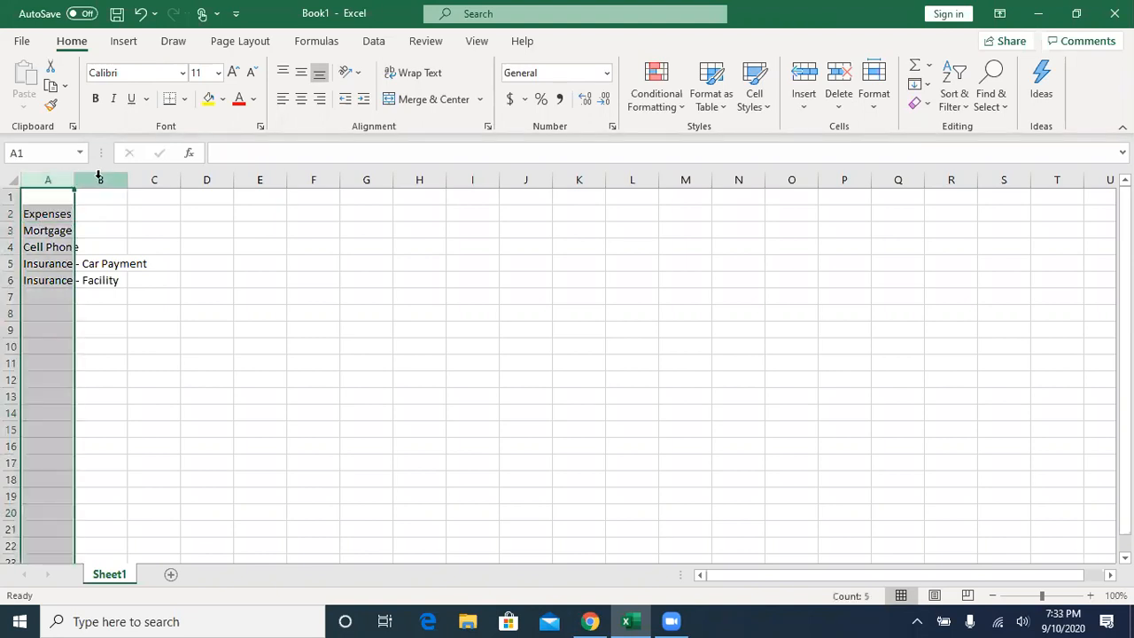
click(100, 180)
click(154, 180)
click(211, 180)
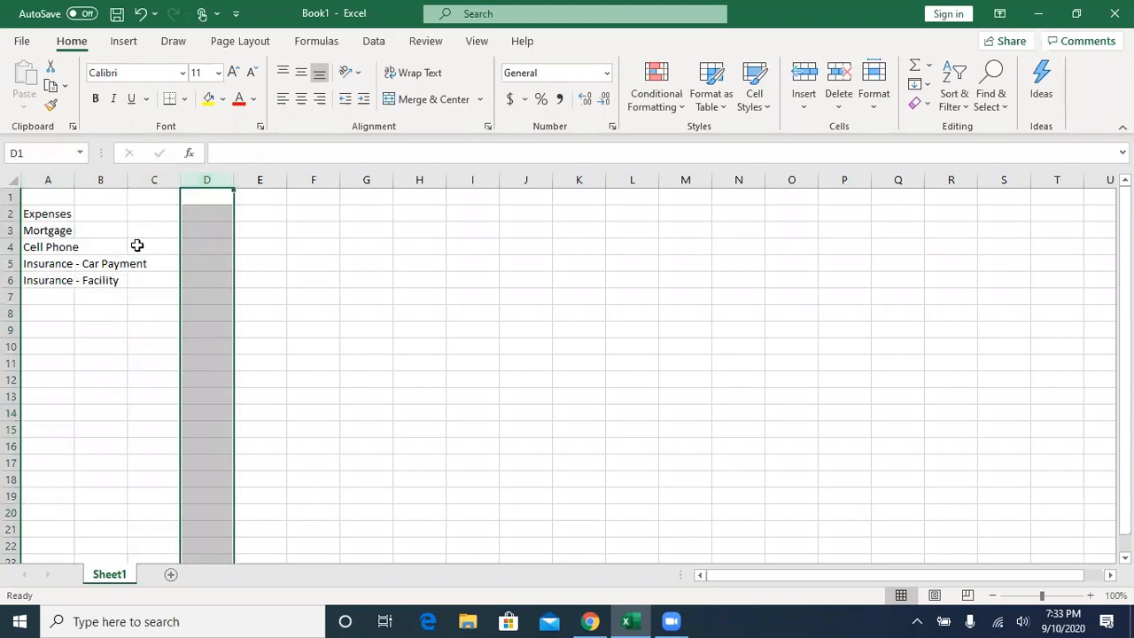
click(32, 213)
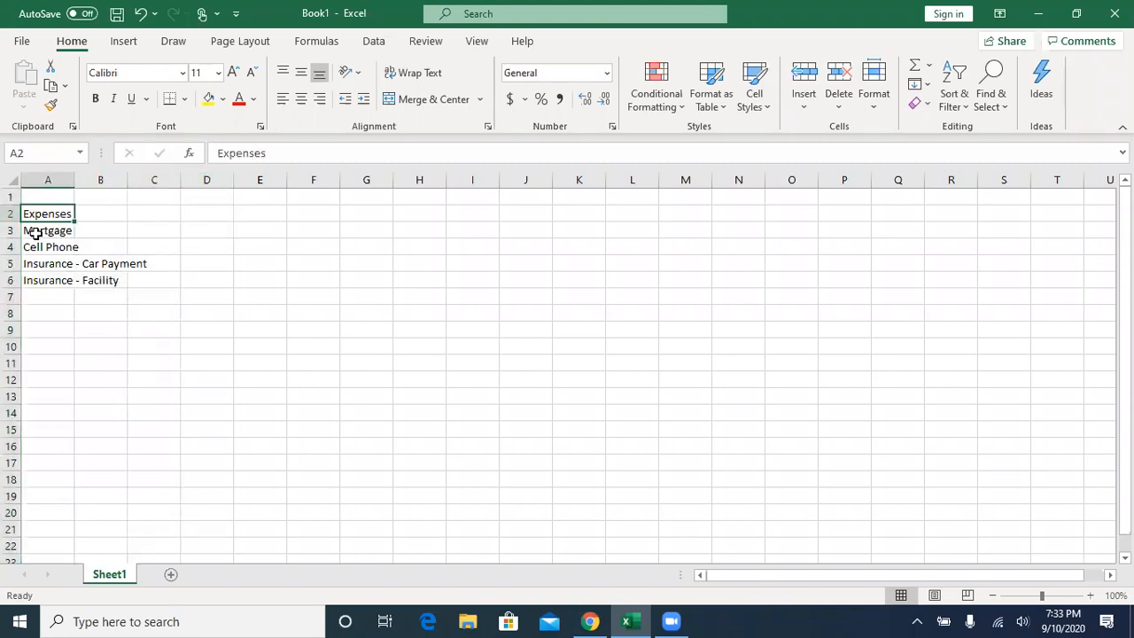
click(36, 232)
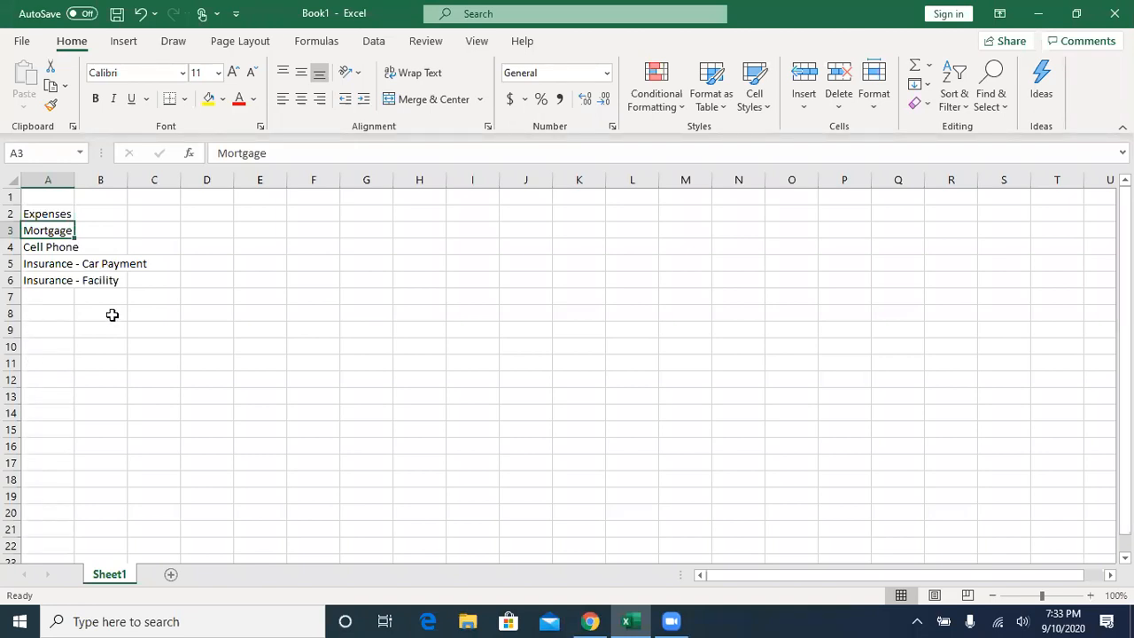
- Enter "January" as the month heading in cell B1
click(107, 199)
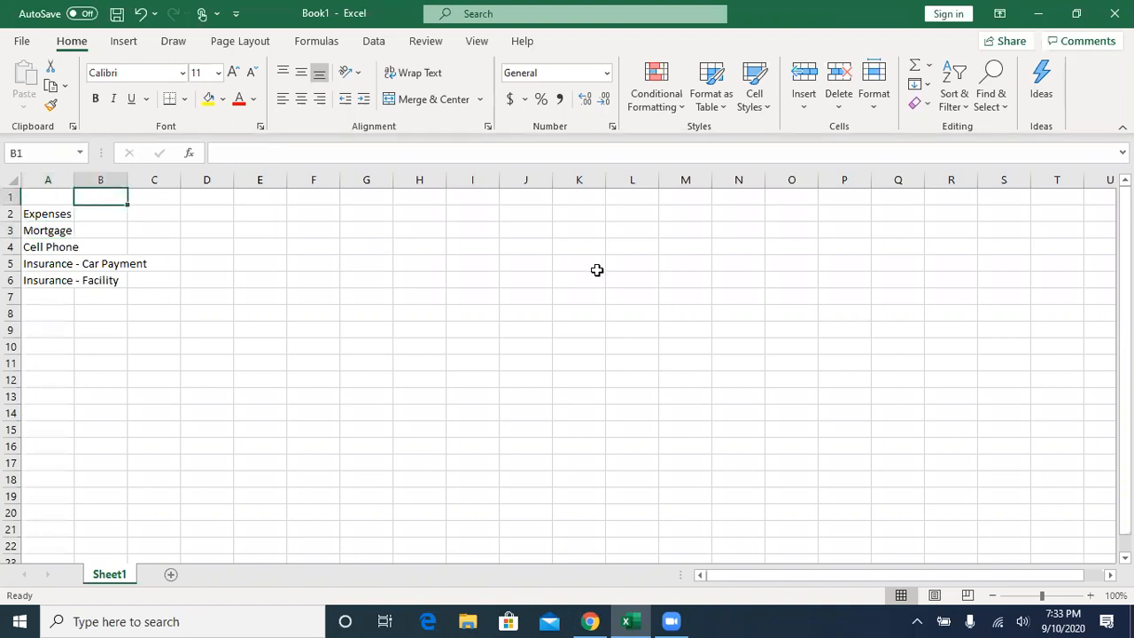
text(Jan)
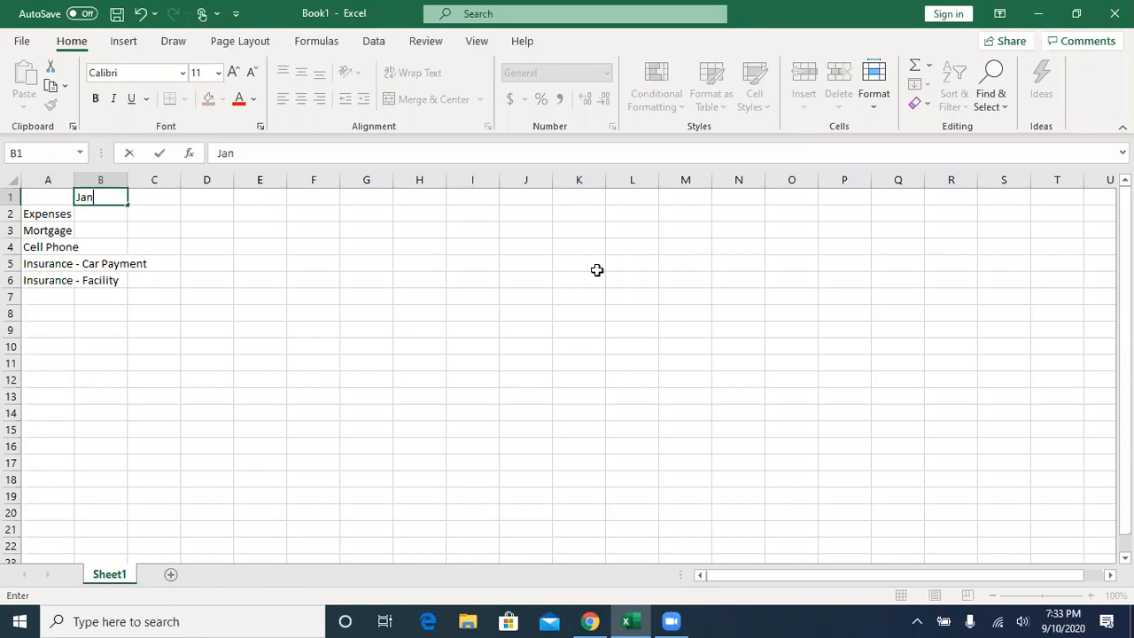
text(uary)
key(Return)
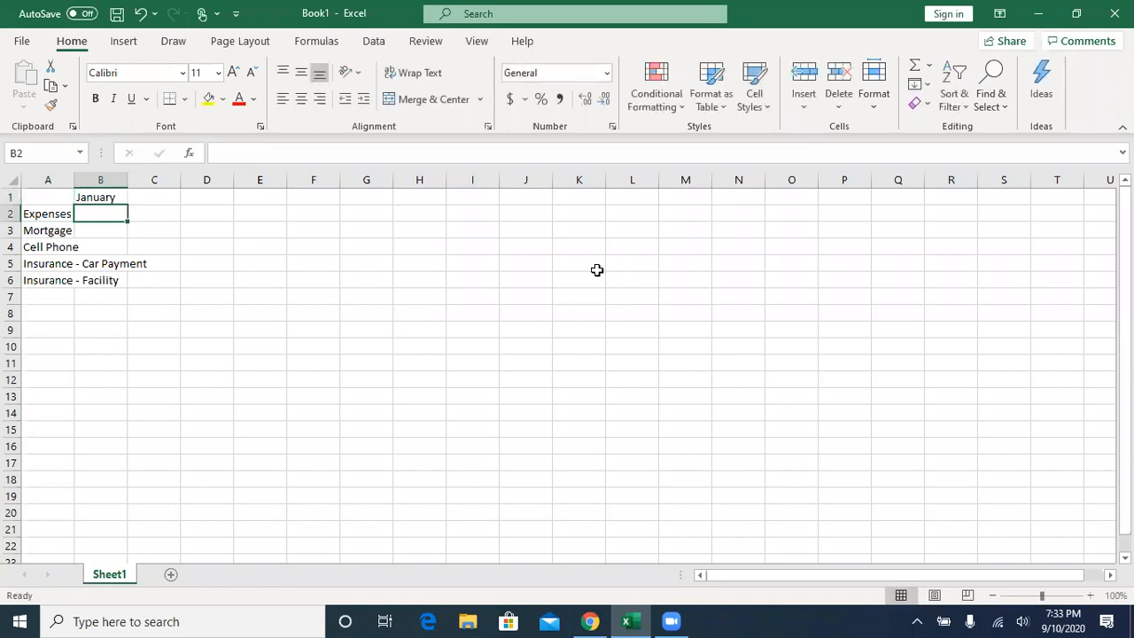
click(95, 194)
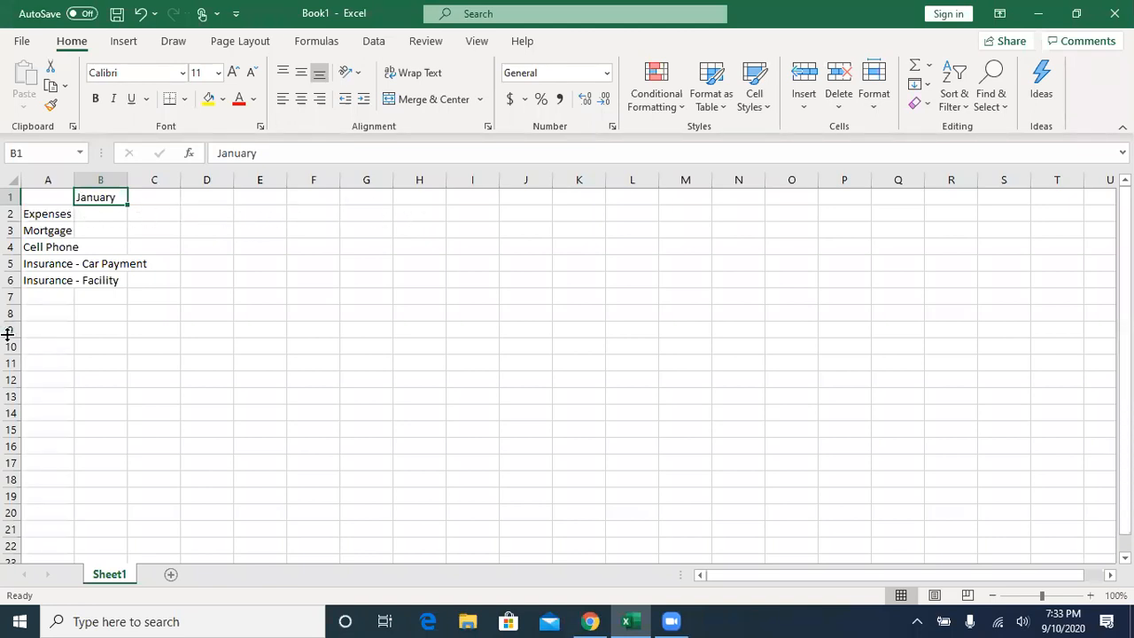
- Enter the January amounts 2500 for Mortgage in cell B3 and 300 for Cell Phone in cell B4
click(94, 232)
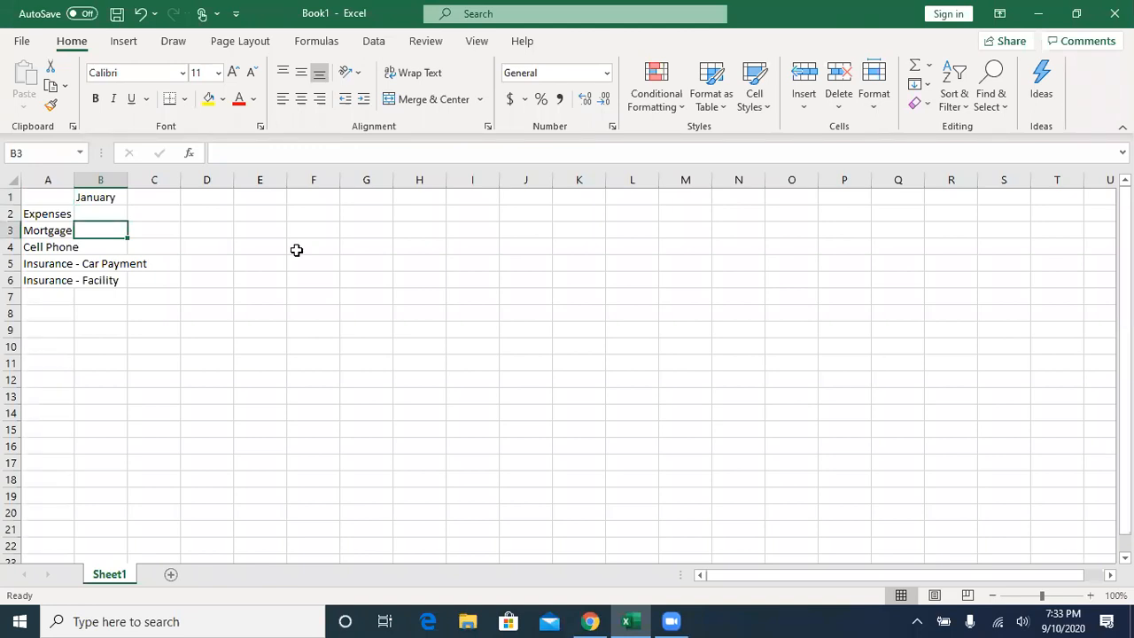
text(2500)
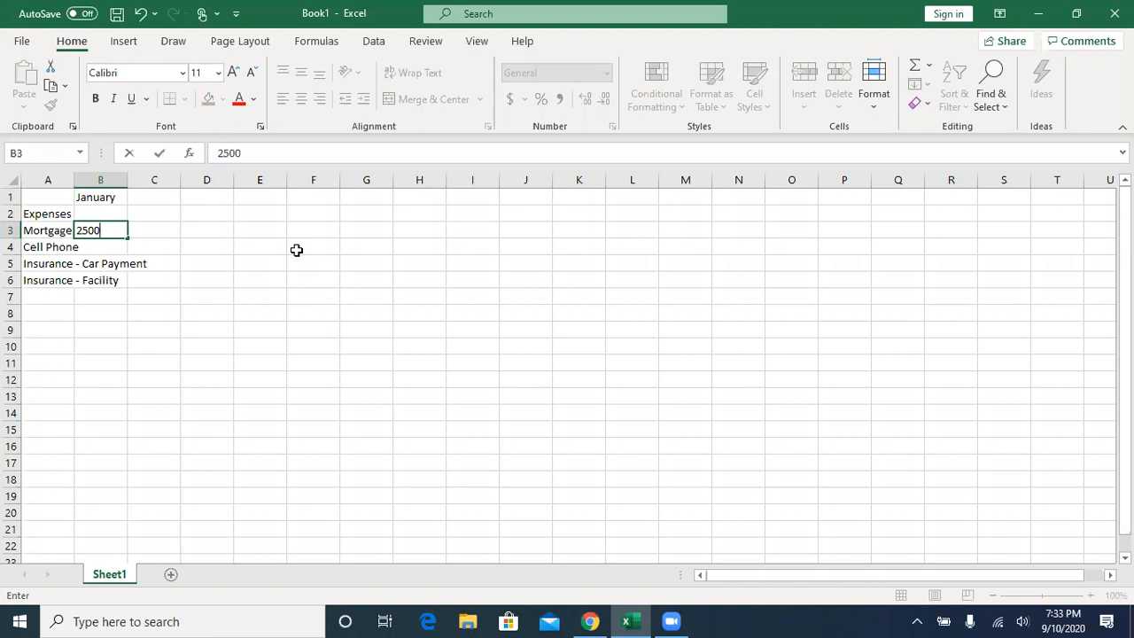
key(Return)
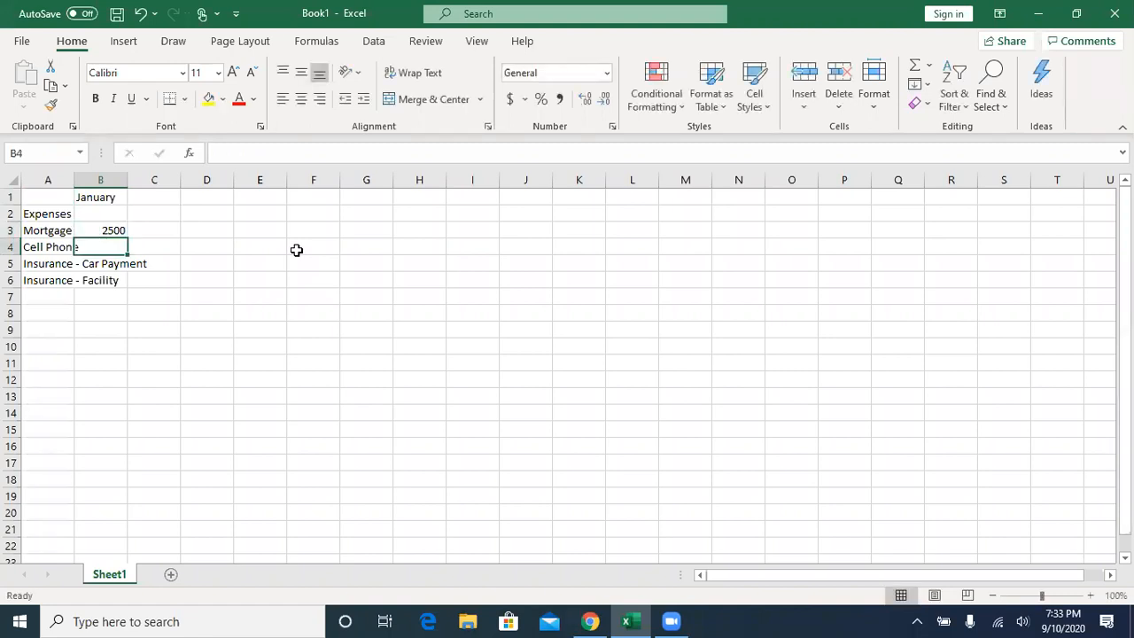
text(300)
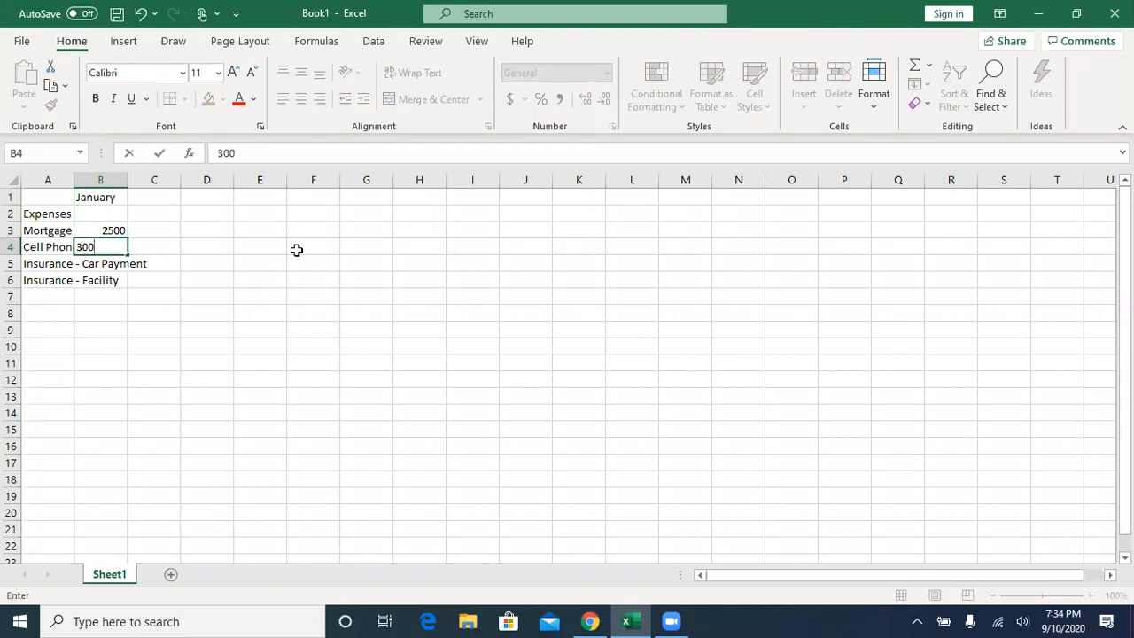
key(Return)
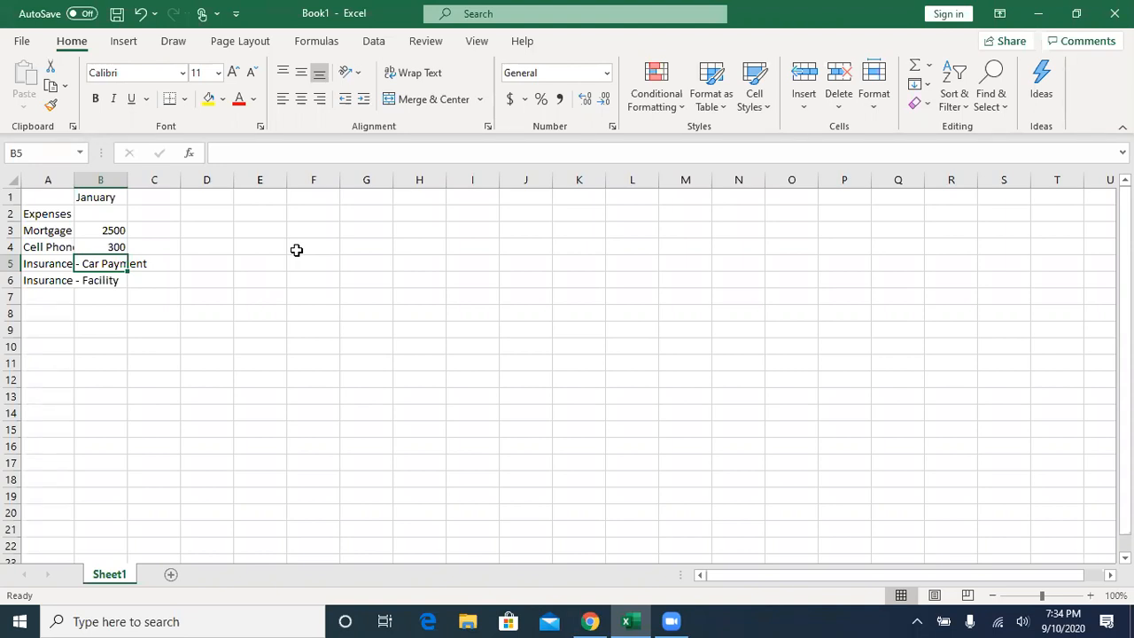
- Add the expense categories "Water" in cell A7 and "Sewer" in cell A8
key(Down)
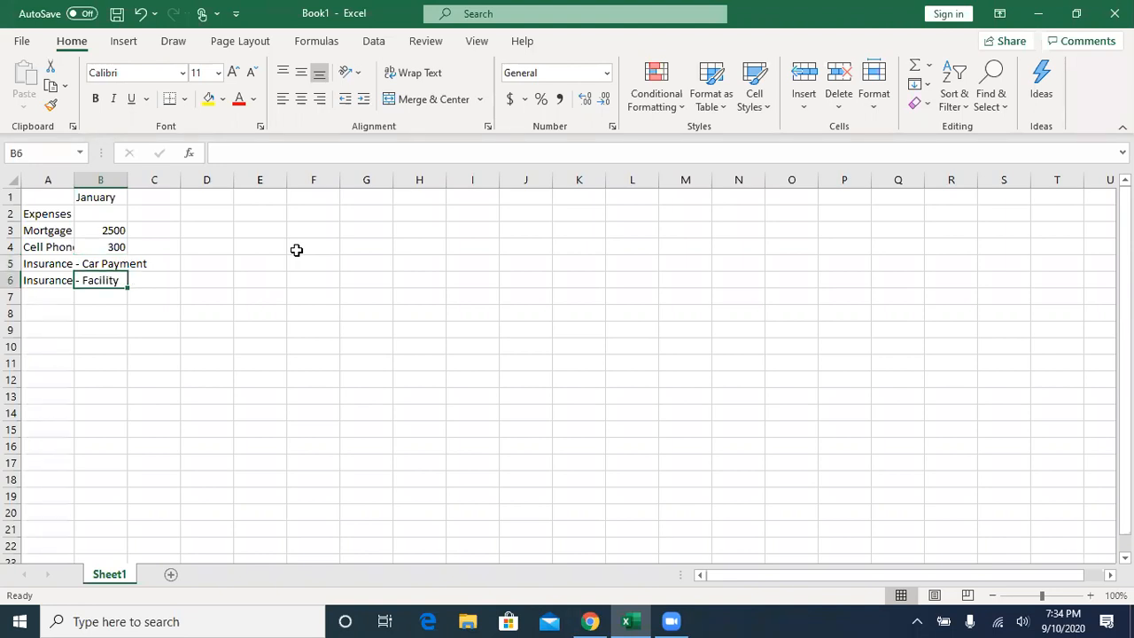
key(Up)
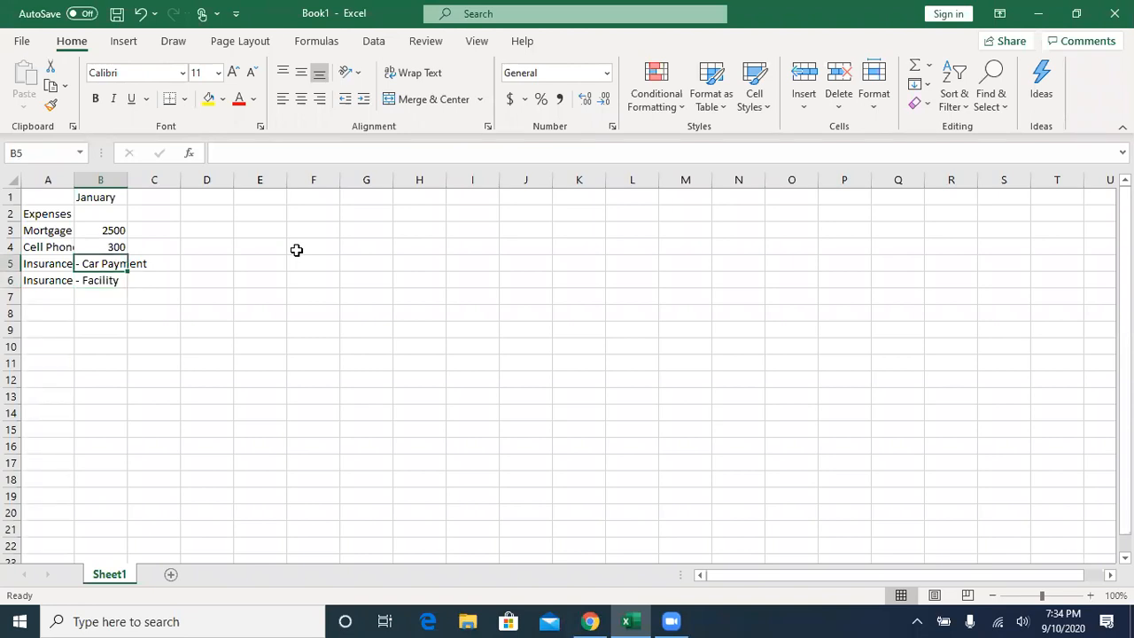
key(Down)
key(Down)
key(Left)
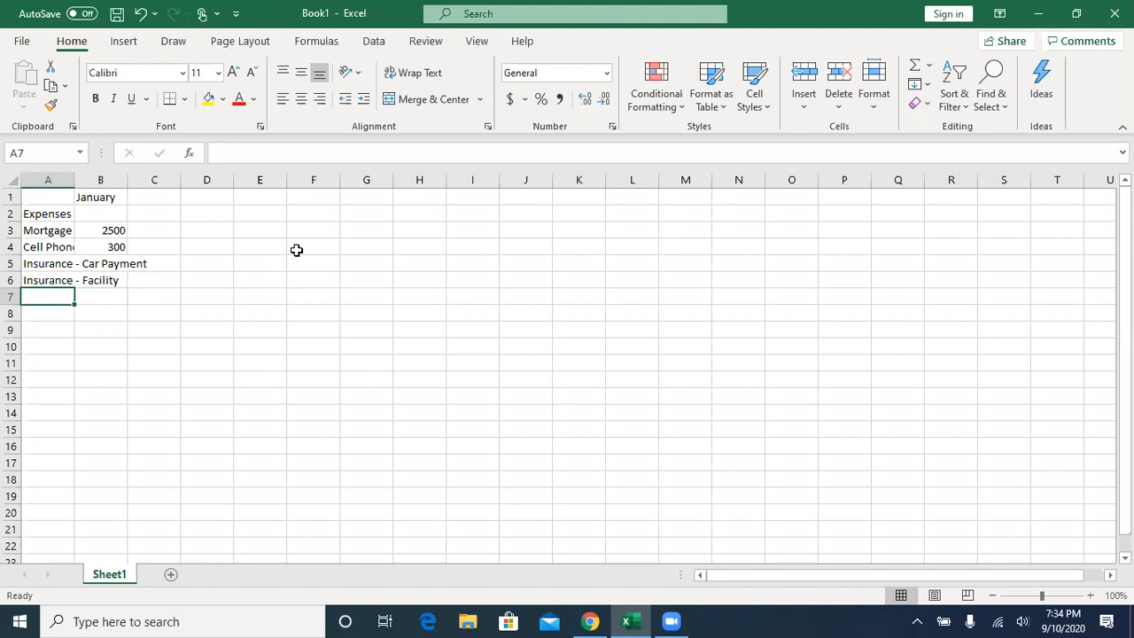
text(Water)
key(Return)
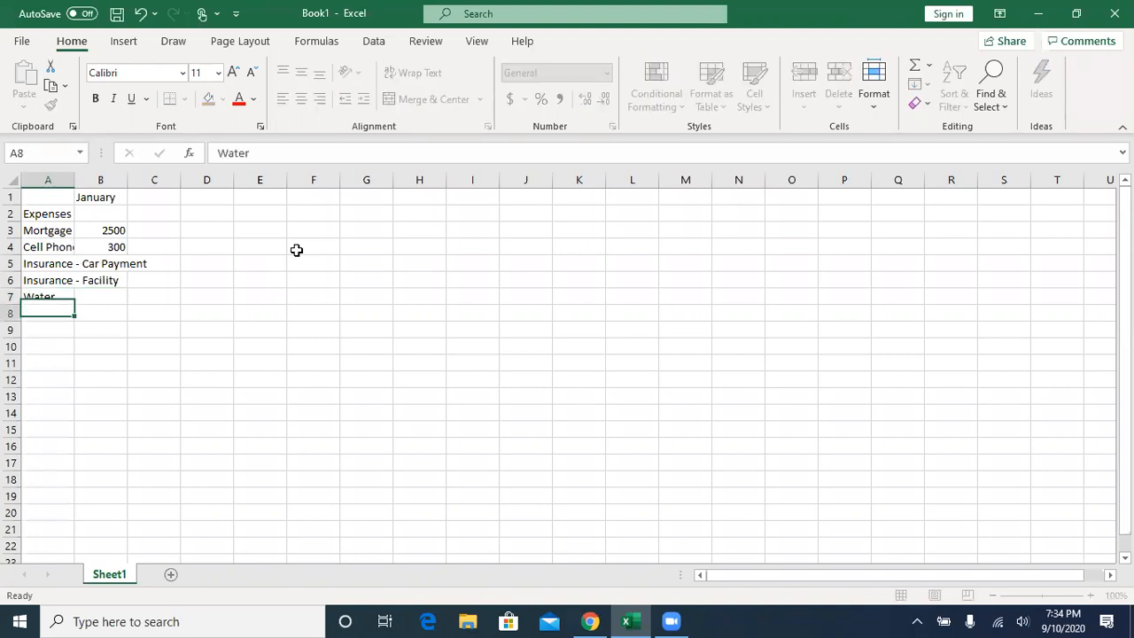
text(Sewer)
key(Up)
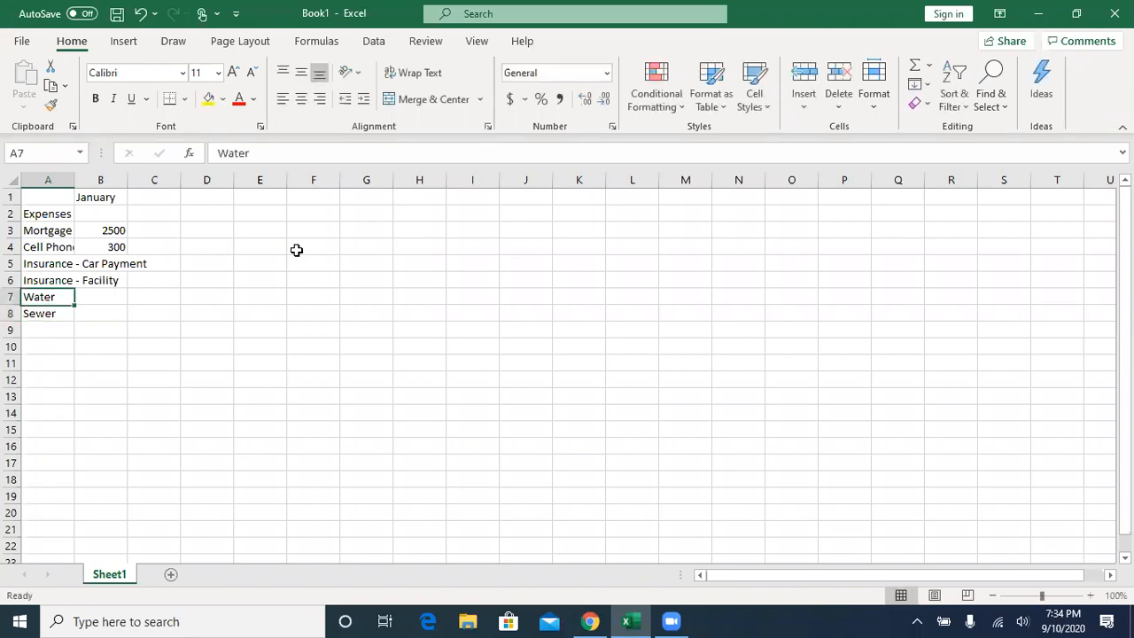
- Enter the January amounts 30 for Water in cell B7 and 40 for Sewer in cell B8
key(Right)
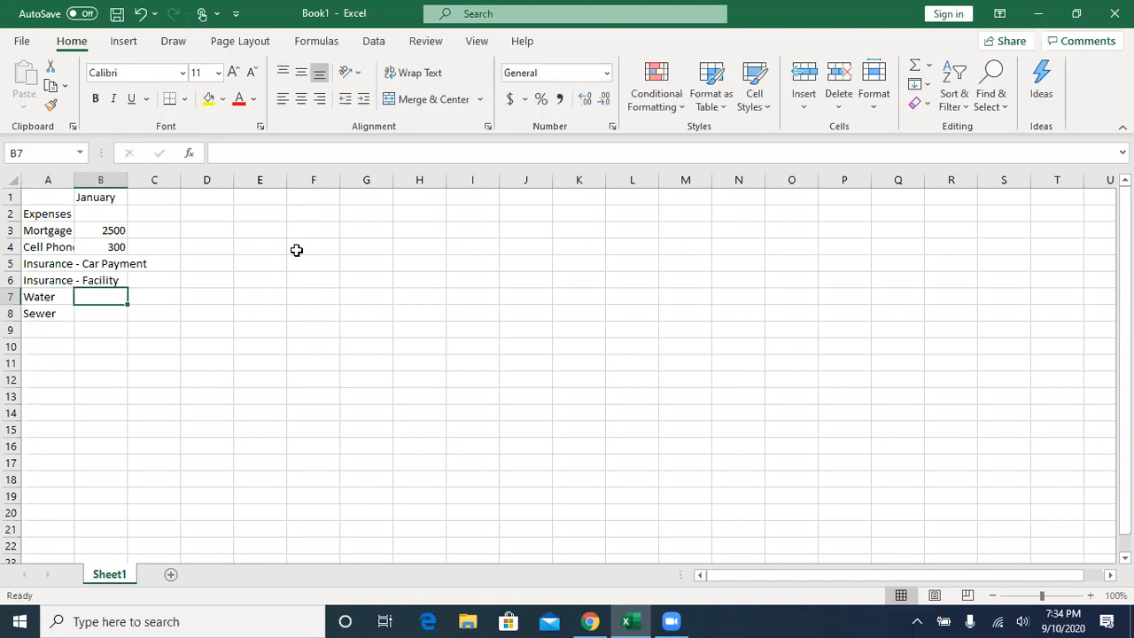
text(30)
key(Return)
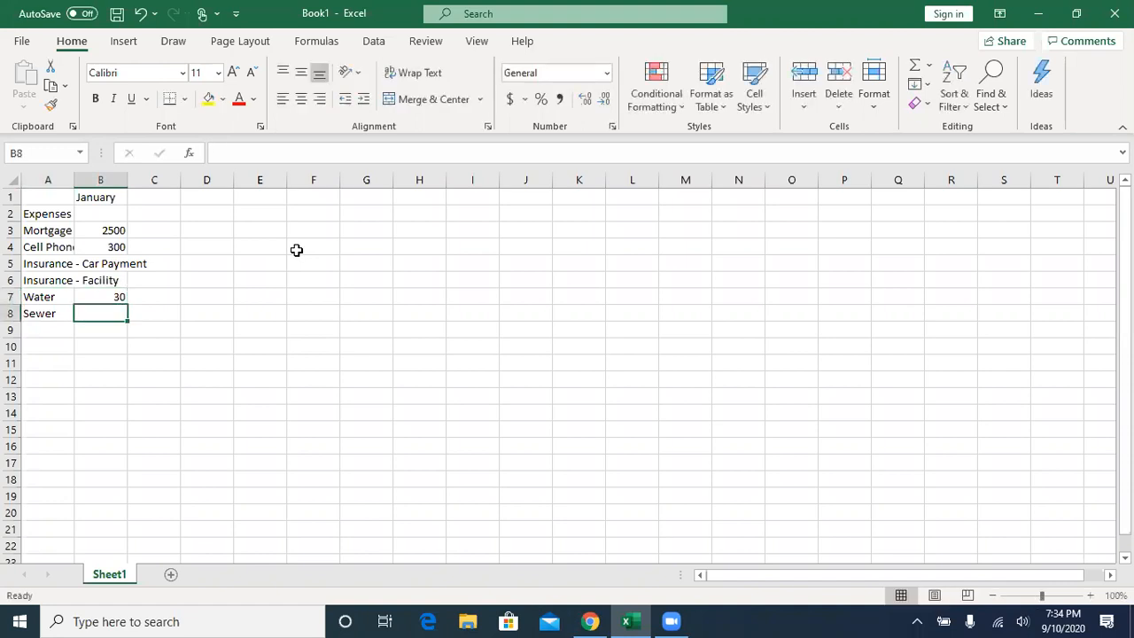
text(40)
key(Return)
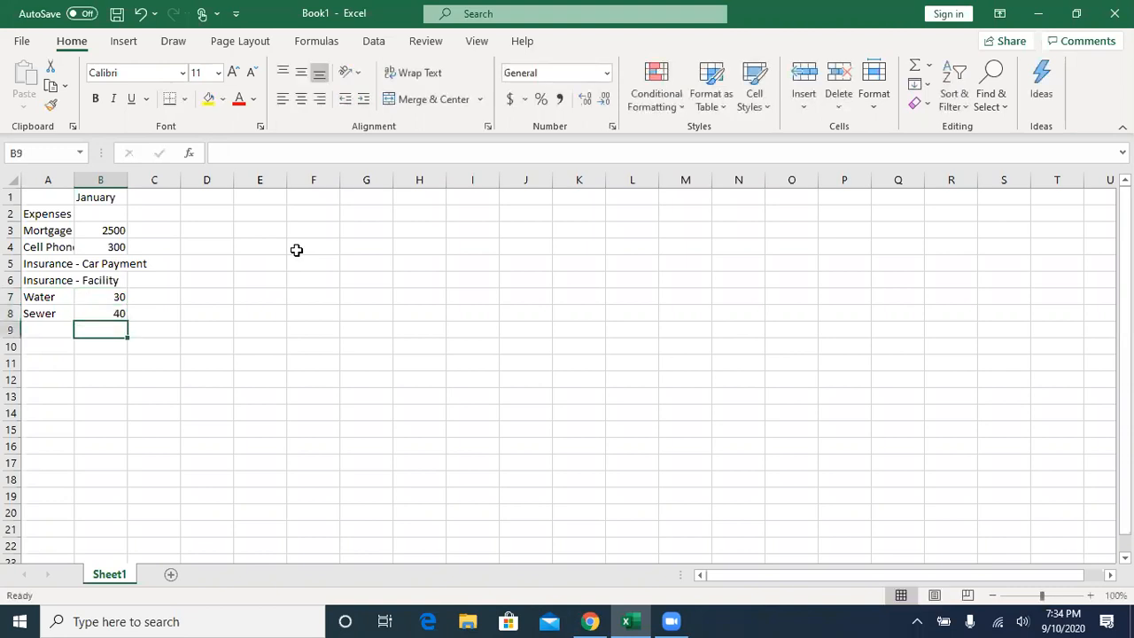
- Enter 230 in cell B5 as the January amount for the car payment insurance entry
key(Up)
key(Up)
key(Up)
key(Up)
key(Up)
key(Up)
key(Down)
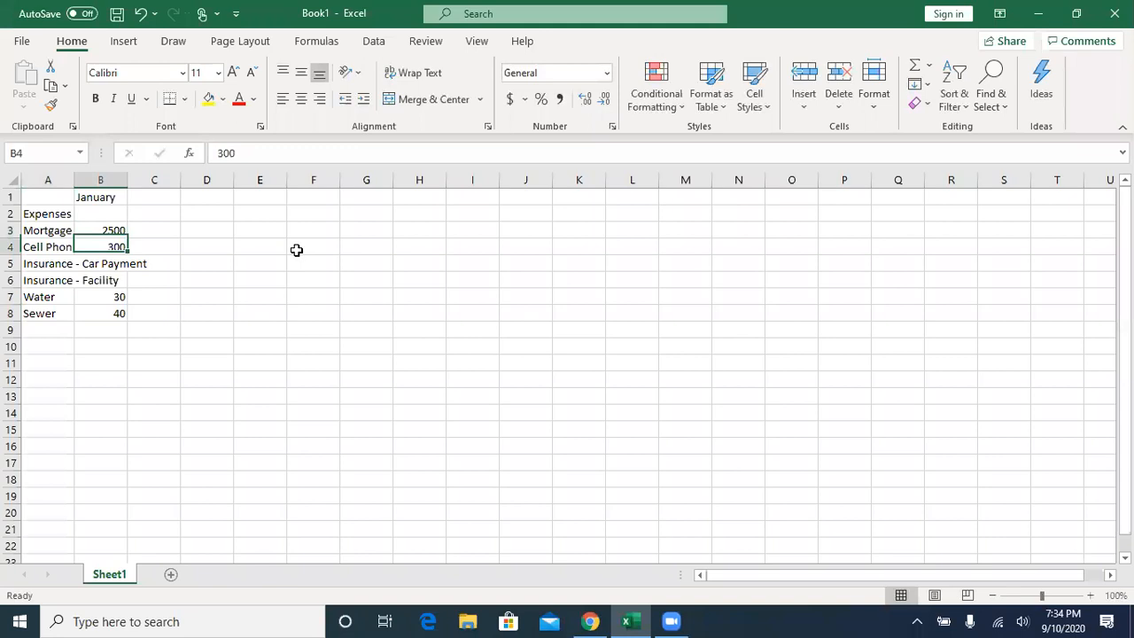
key(Left)
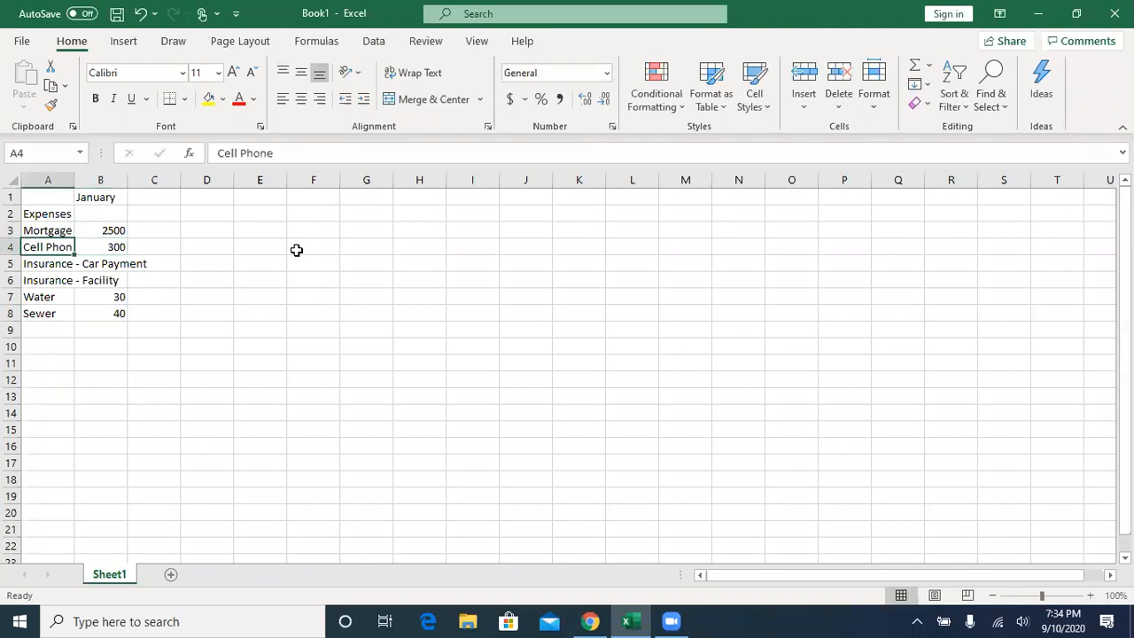
key(Up)
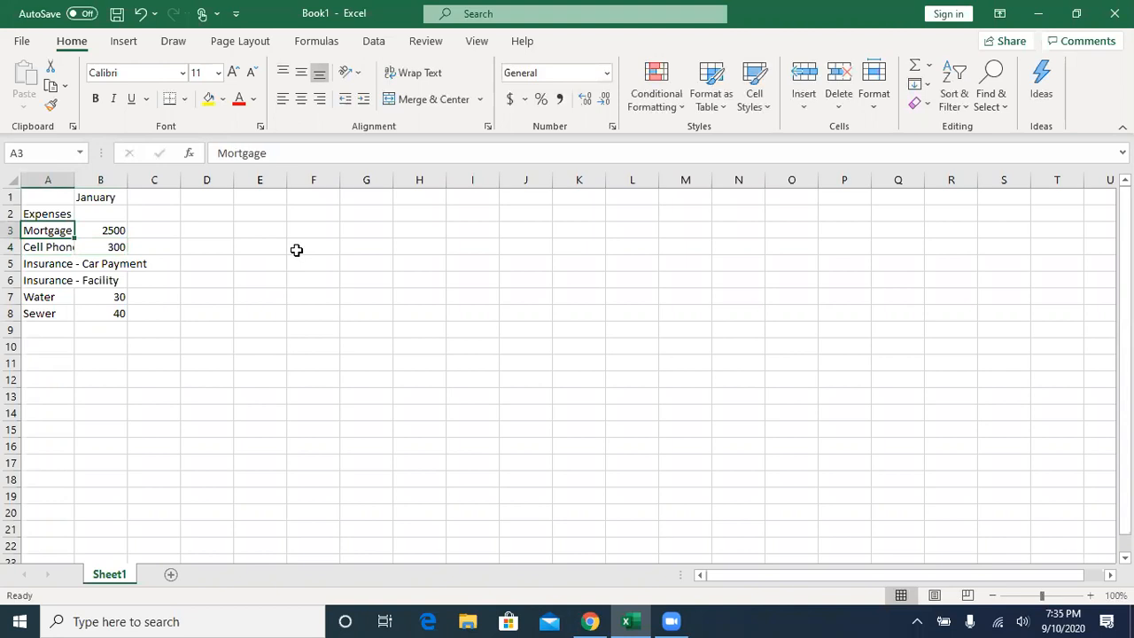
key(Down)
key(Down)
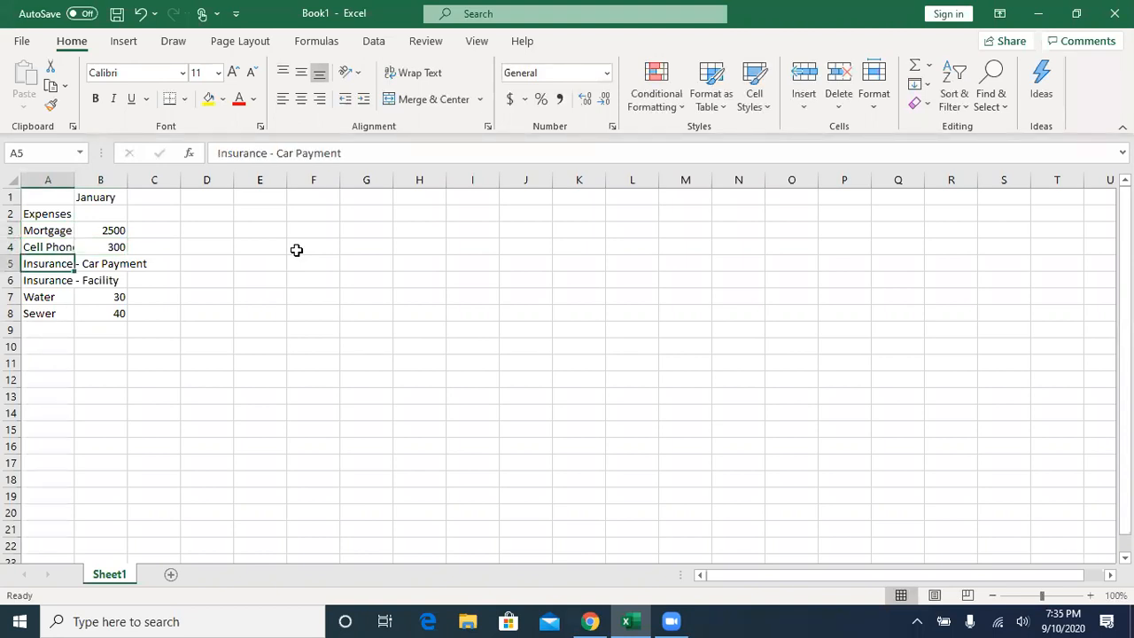
key(Right)
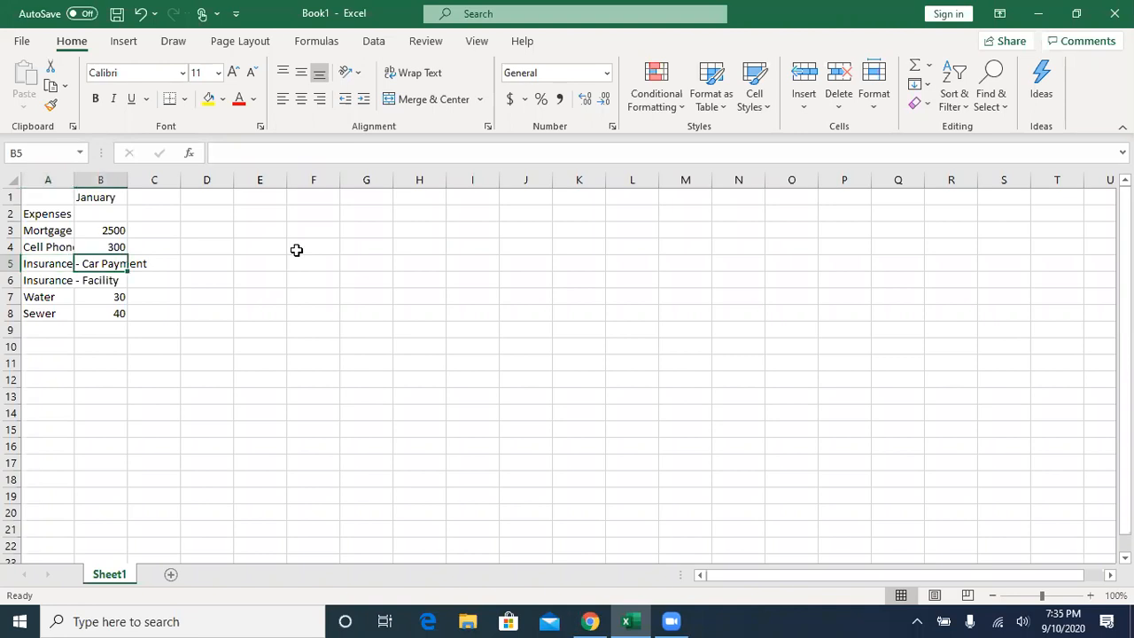
text(230)
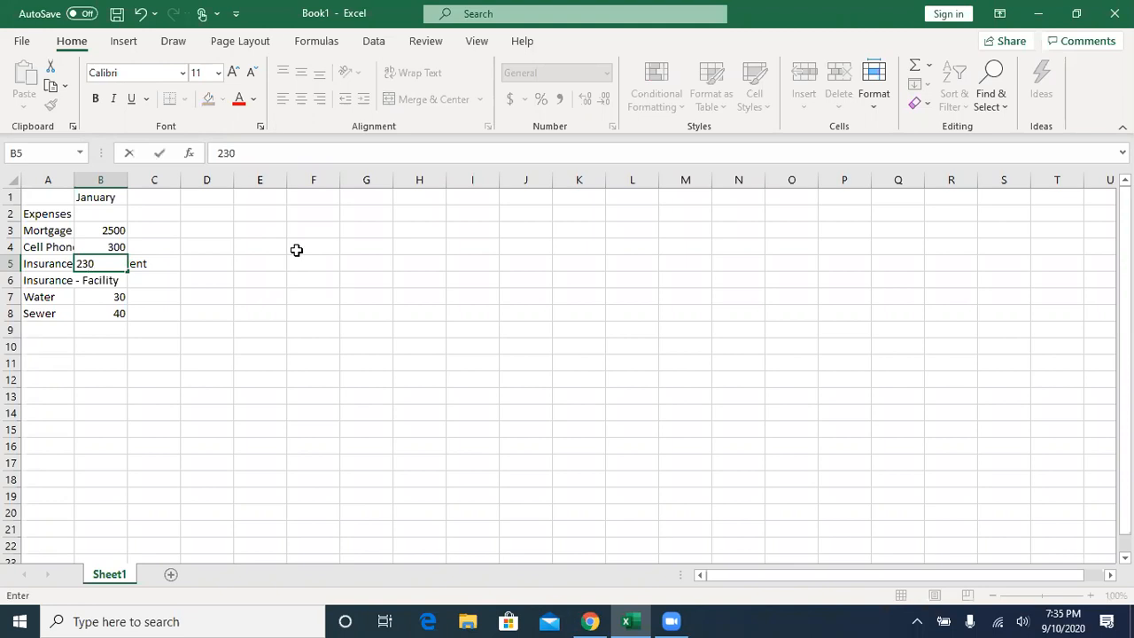
key(Return)
- Enter 200 in cell B6 as the January amount for the Insurance - Facility expense
key(Up)
key(Left)
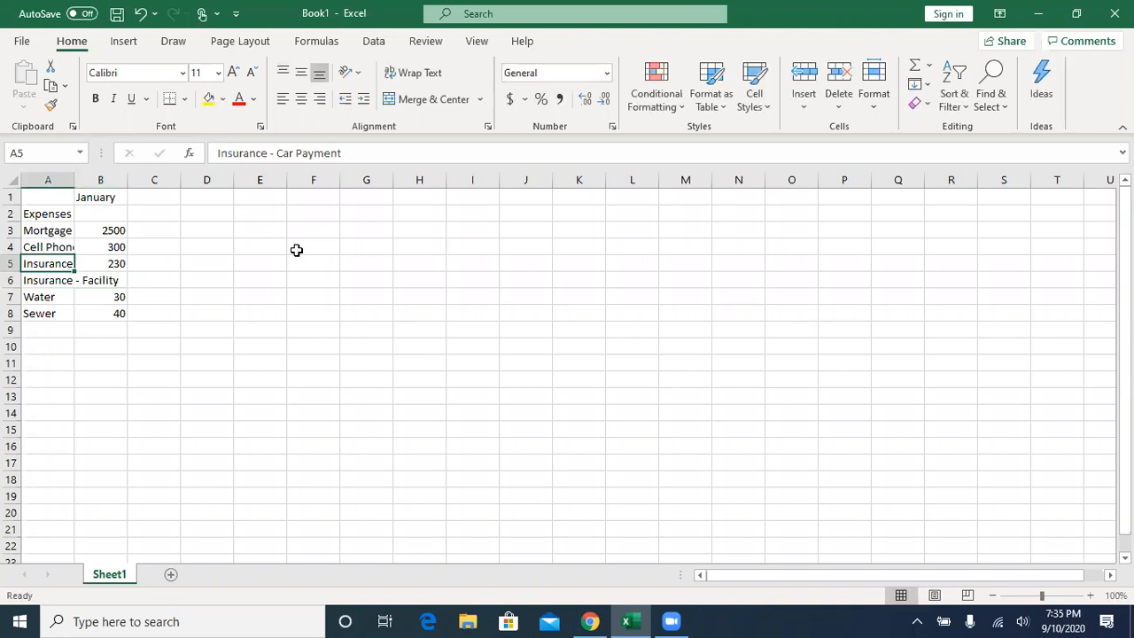
key(Down)
key(Right)
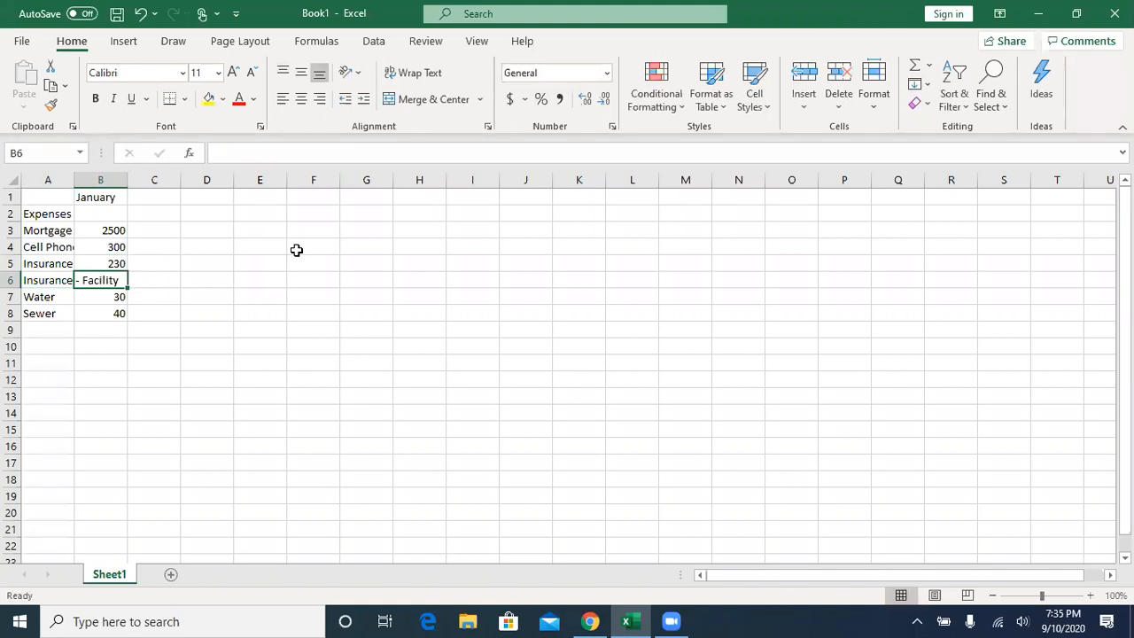
text(200)
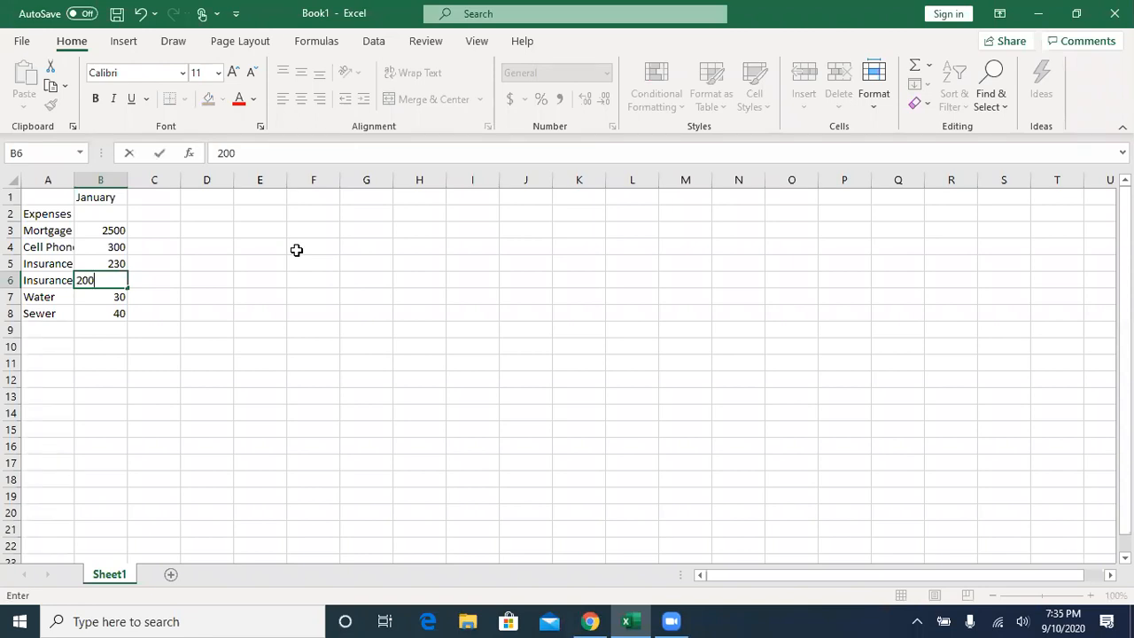
key(Return)
key(Up)
key(Left)
key(Right)
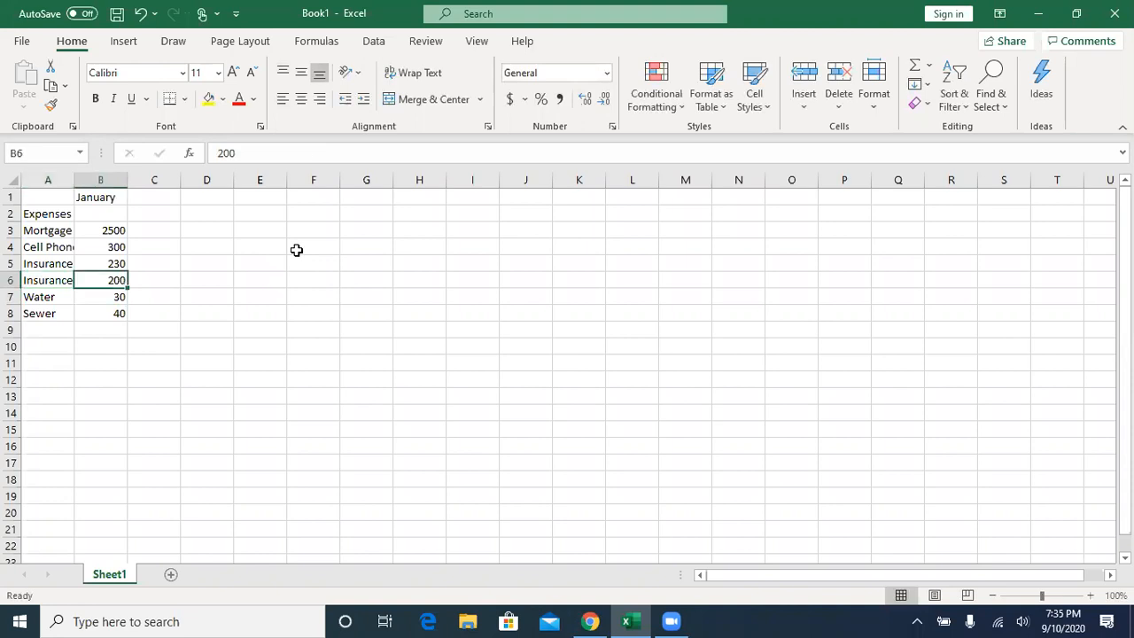
key(Left)
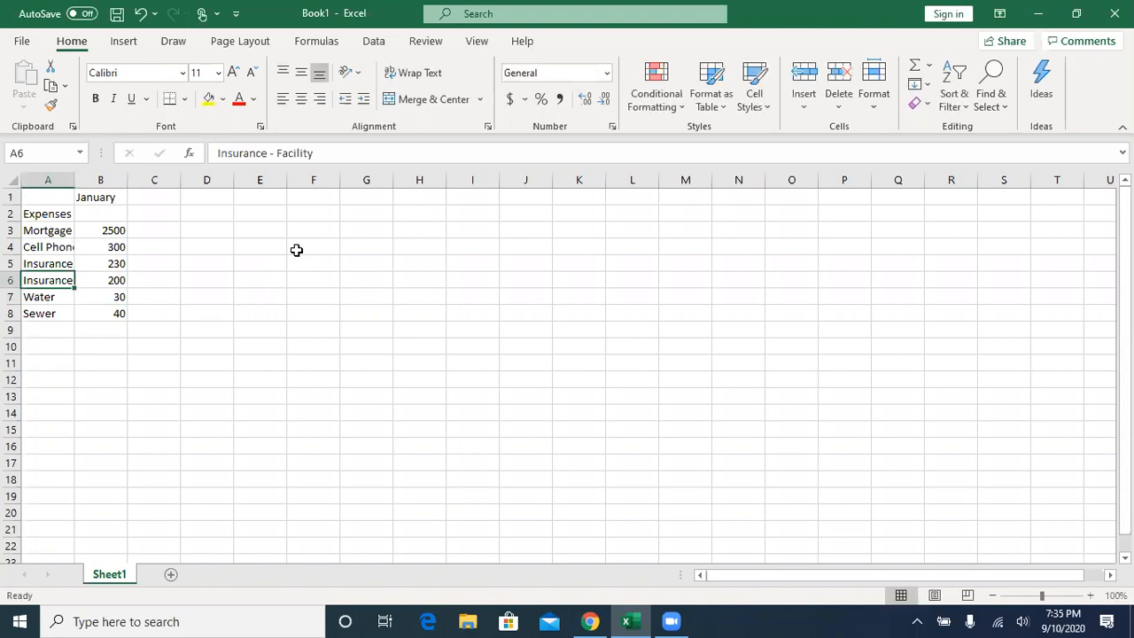
key(Right)
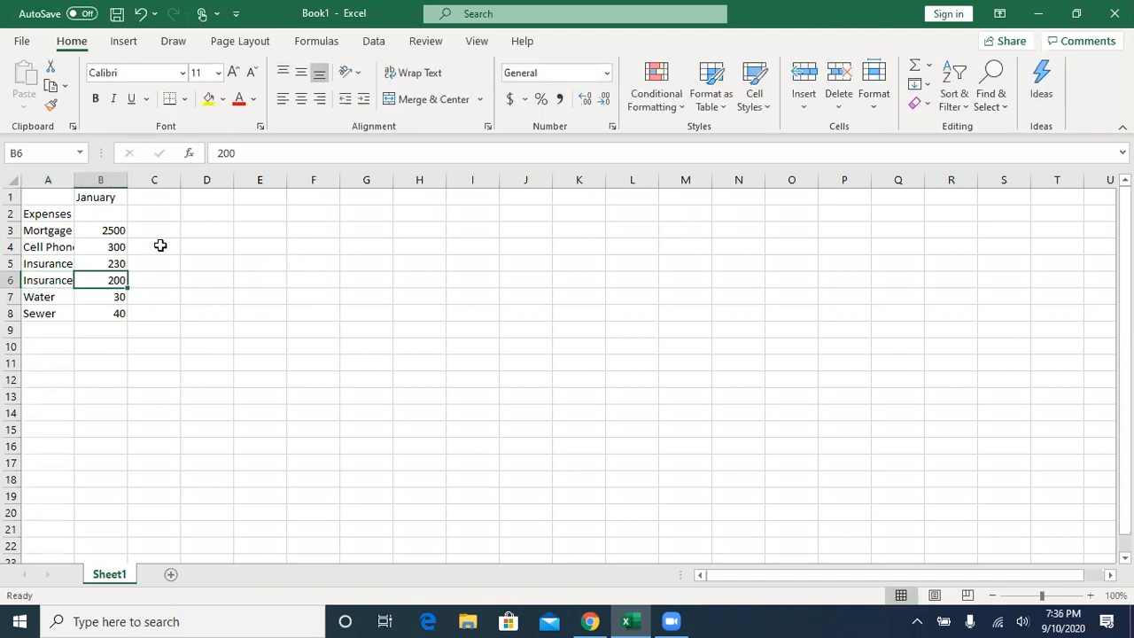
click(105, 196)
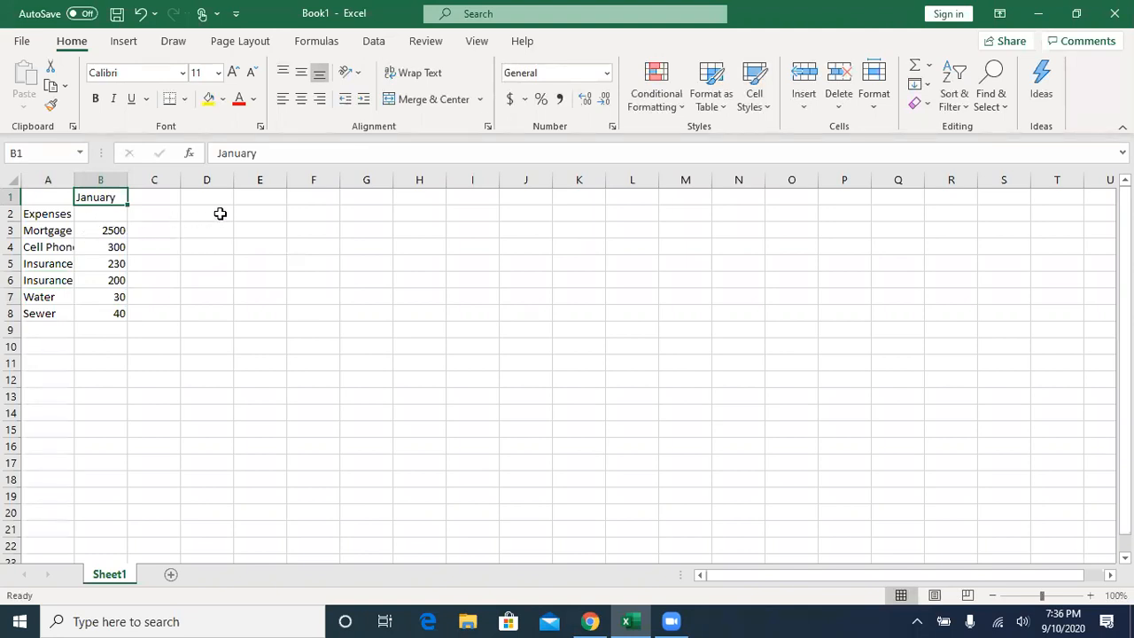
click(356, 276)
click(618, 279)
click(671, 358)
click(777, 281)
click(857, 326)
click(759, 361)
click(666, 258)
click(528, 266)
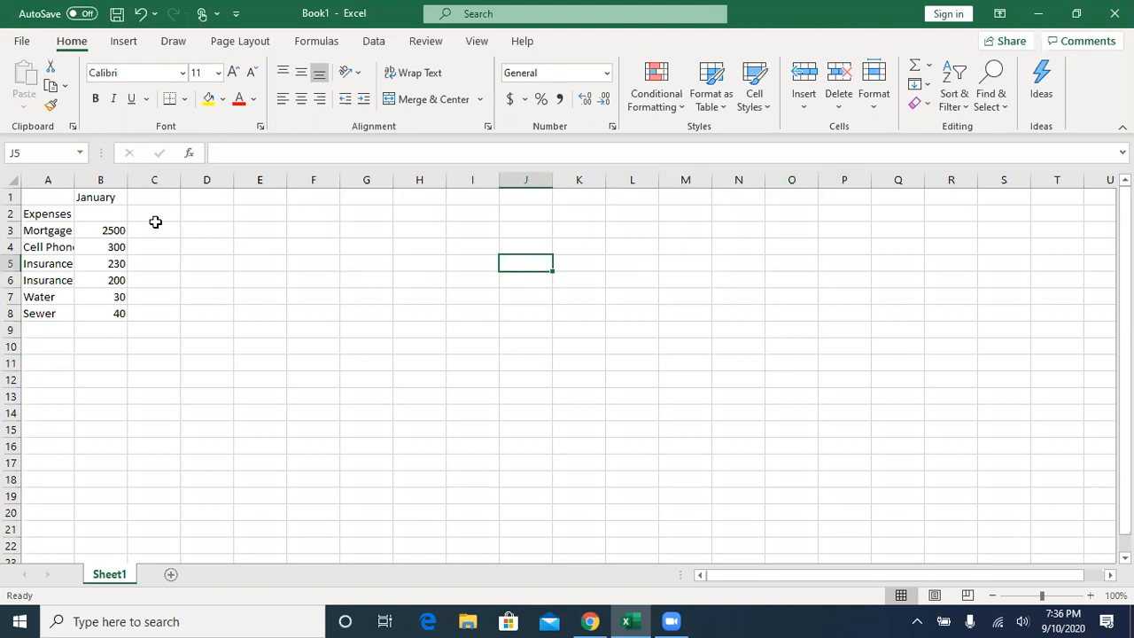
- Move the "January" heading from cell B1 to cell B2, beside the Expenses heading
click(99, 199)
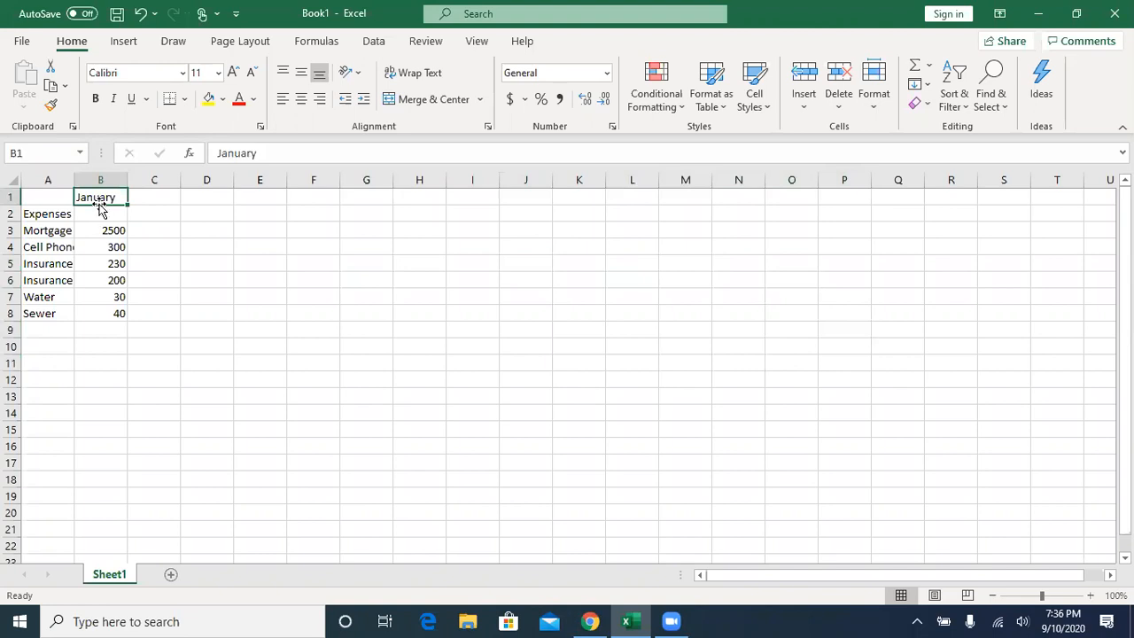
mouse_move(101, 209)
mouse_down()
mouse_move(135, 232)
mouse_move(361, 249)
mouse_move(405, 294)
mouse_move(367, 224)
mouse_move(449, 213)
mouse_move(462, 241)
mouse_move(401, 248)
mouse_move(159, 217)
mouse_move(106, 222)
mouse_up()
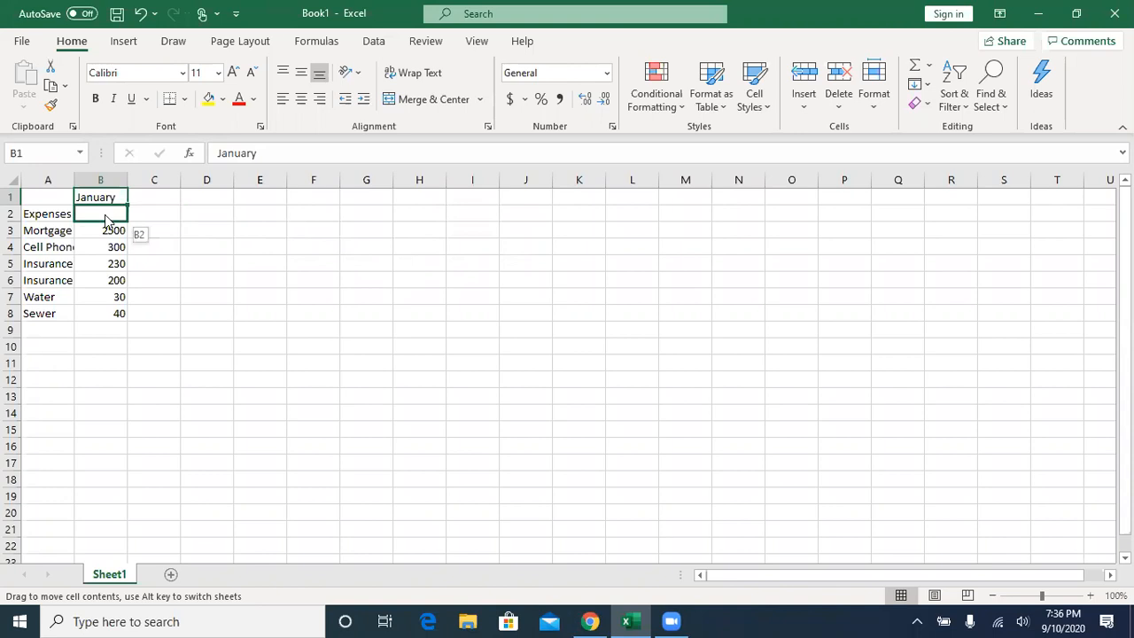
drag(105, 221, 109, 214)
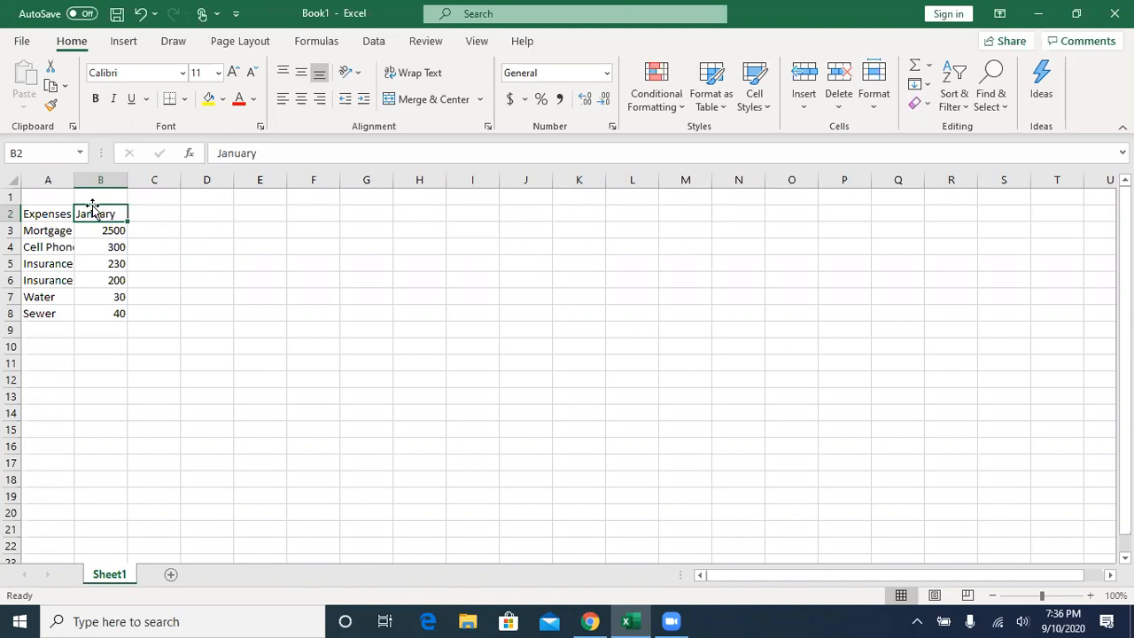
mouse_move(97, 211)
mouse_down()
mouse_move(711, 431)
mouse_move(831, 363)
mouse_move(663, 299)
mouse_move(309, 288)
mouse_move(83, 233)
mouse_move(81, 213)
mouse_up()
click(105, 229)
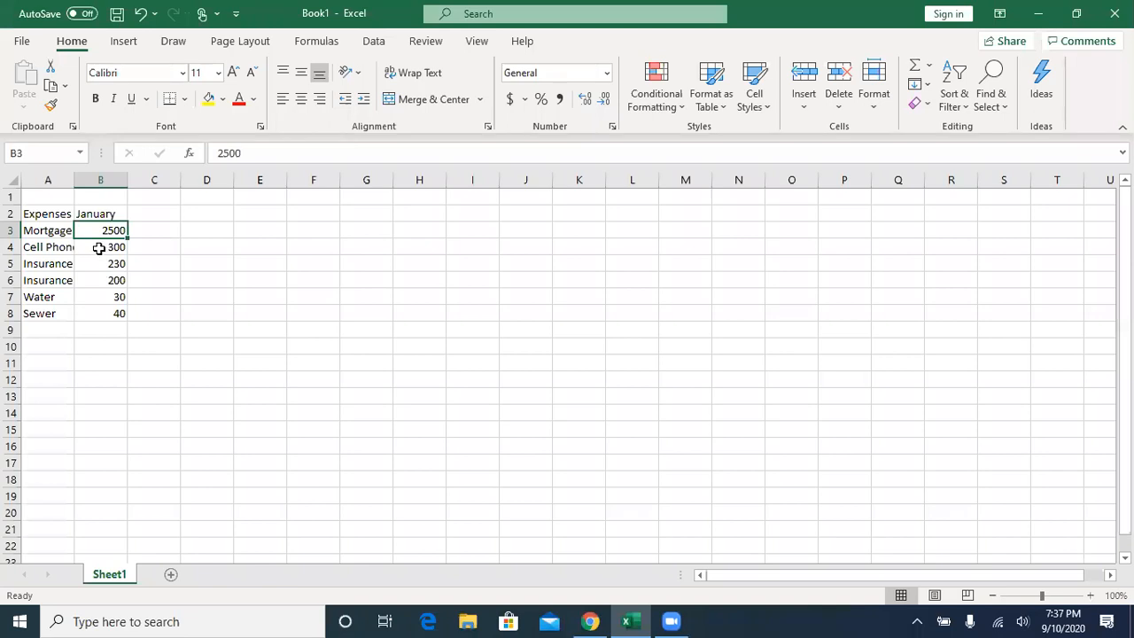
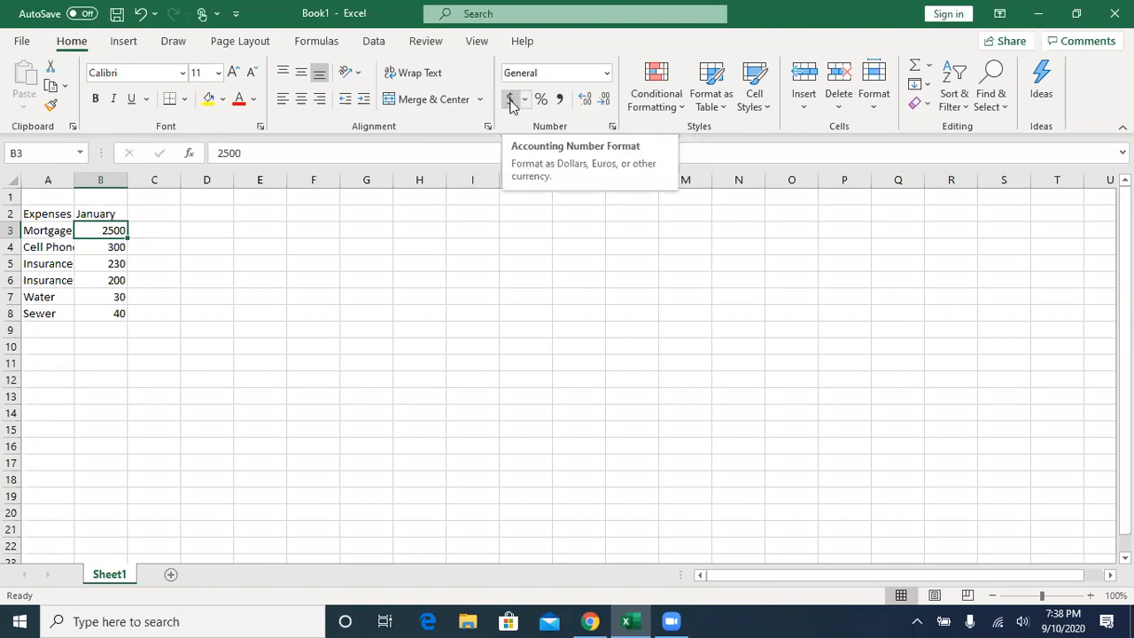
- Format the Mortgage amount in cell B3 with the Accounting number format and no decimal places
click(510, 99)
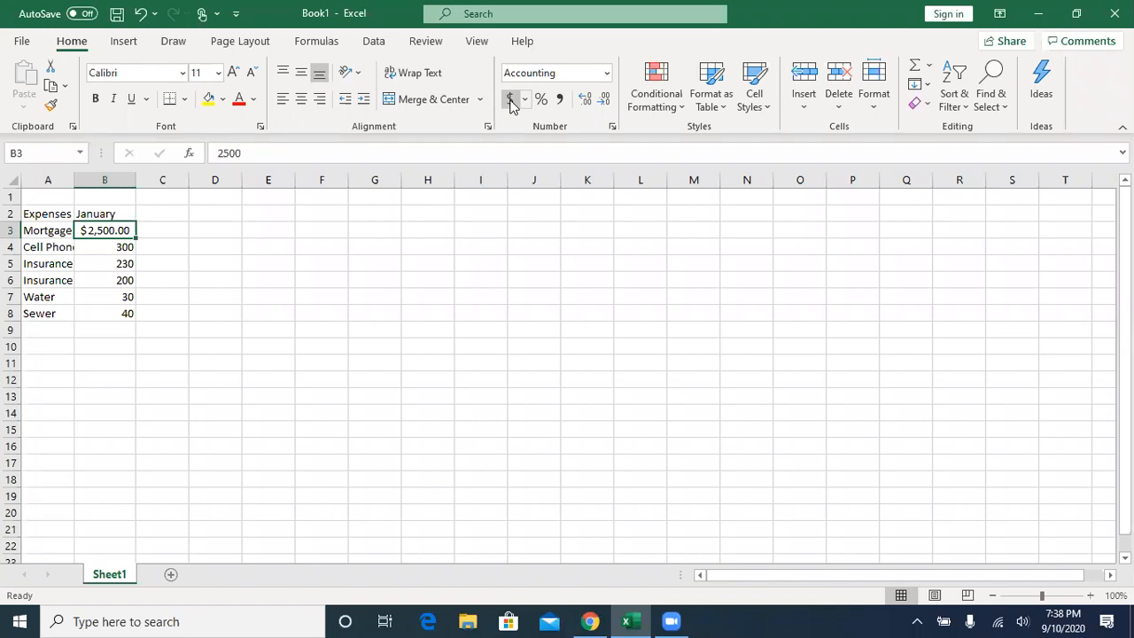
click(585, 104)
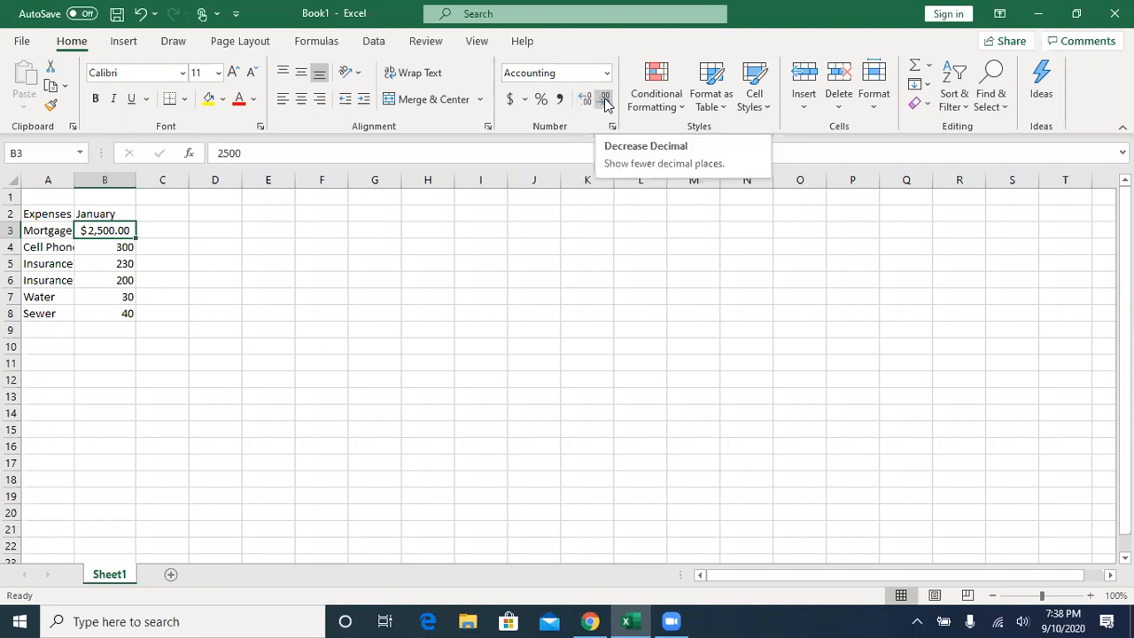
click(606, 101)
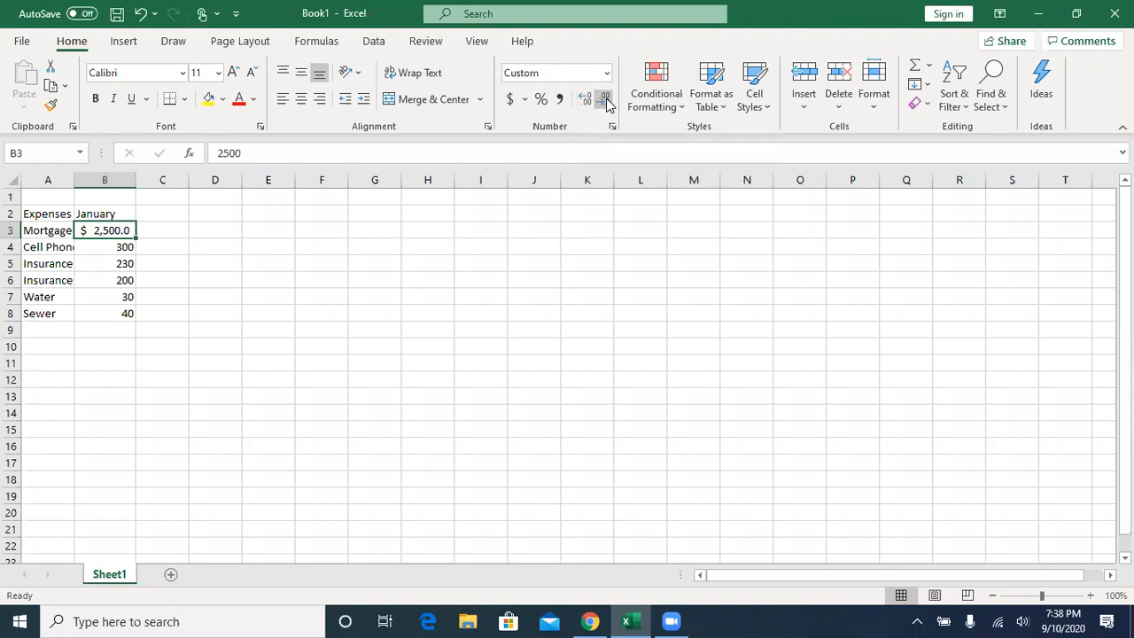
click(606, 101)
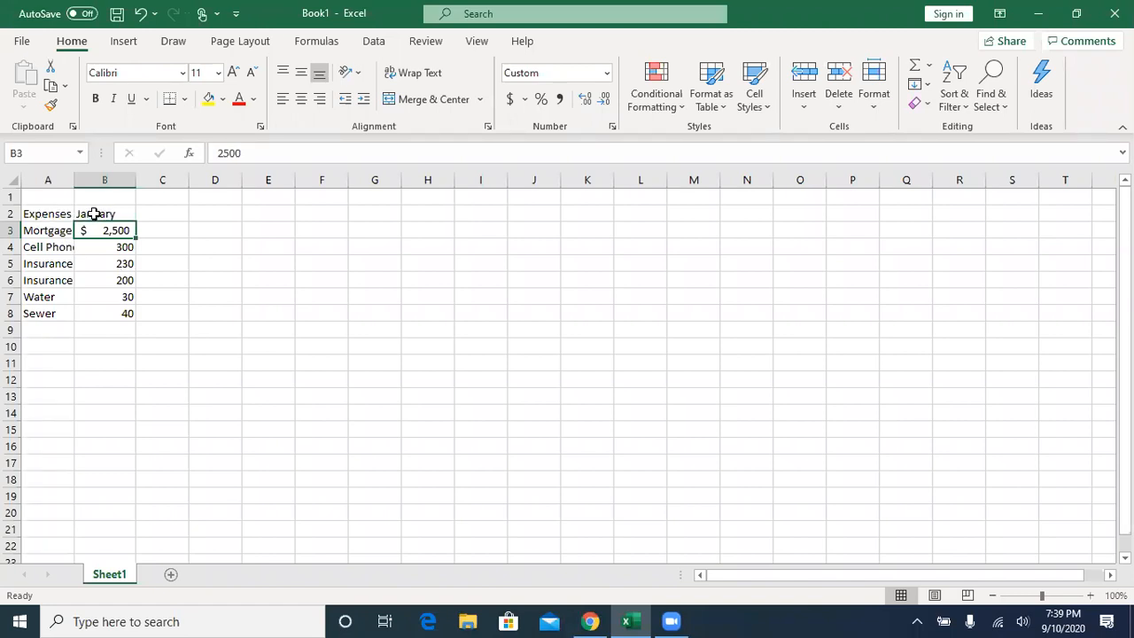
- Make the "Expenses" and "January" headings in cells A2 and B2 bold
drag(55, 214, 100, 221)
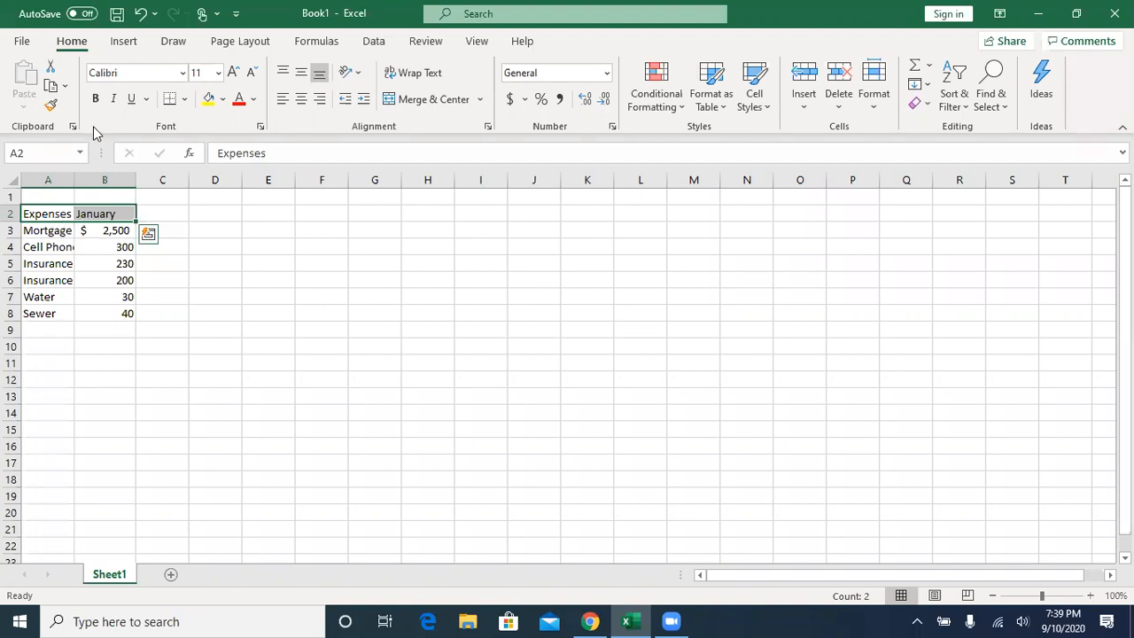
click(96, 99)
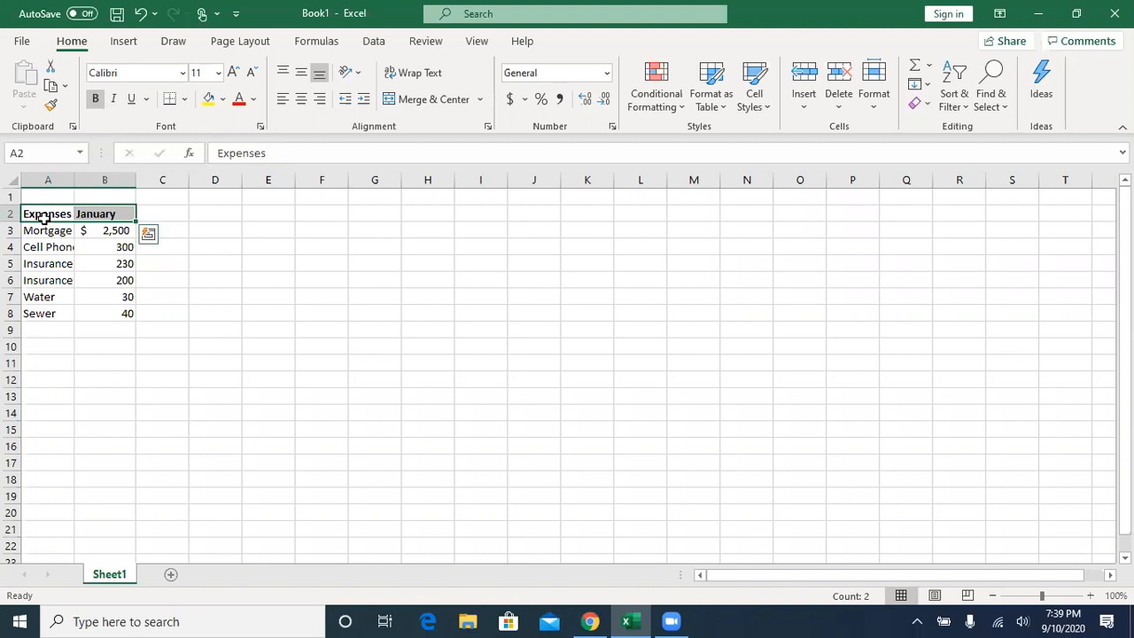
click(105, 217)
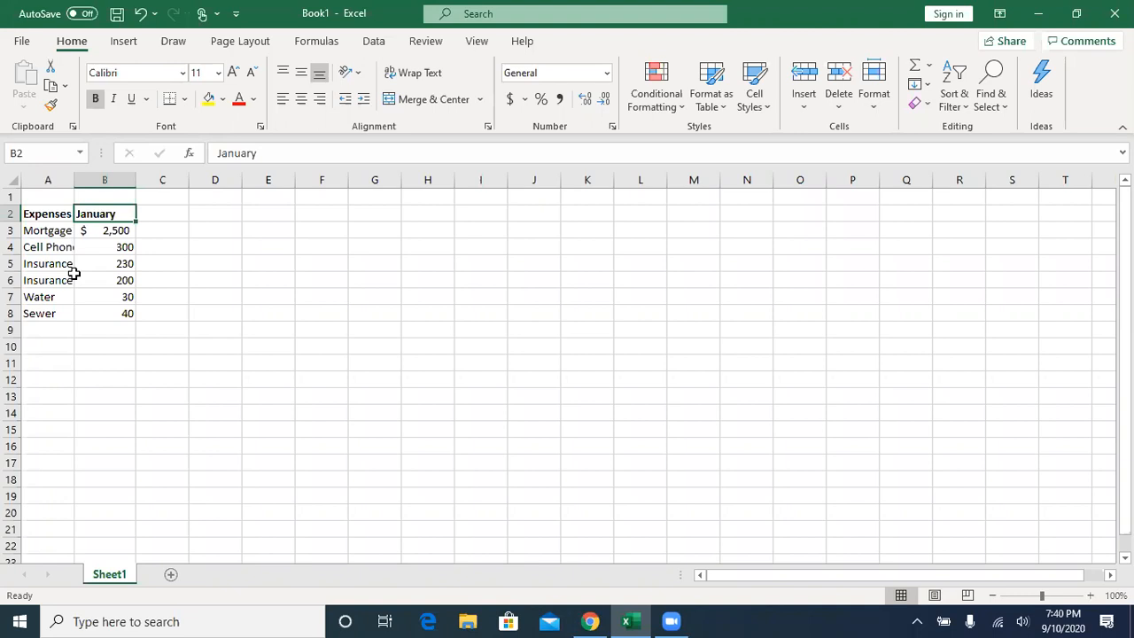
click(57, 181)
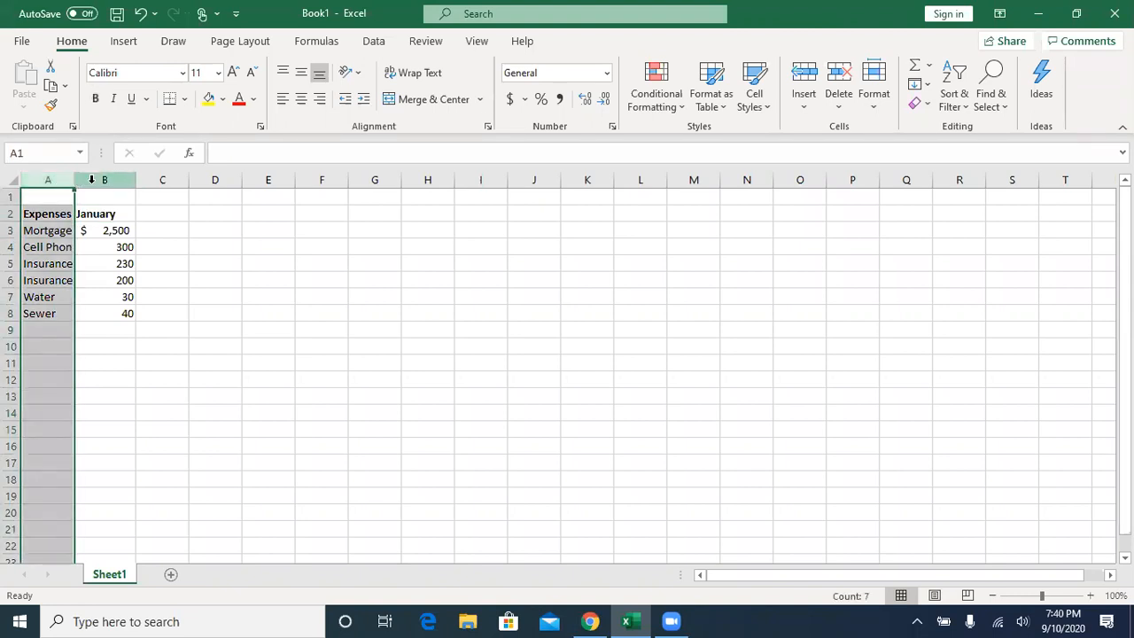
click(91, 180)
click(165, 179)
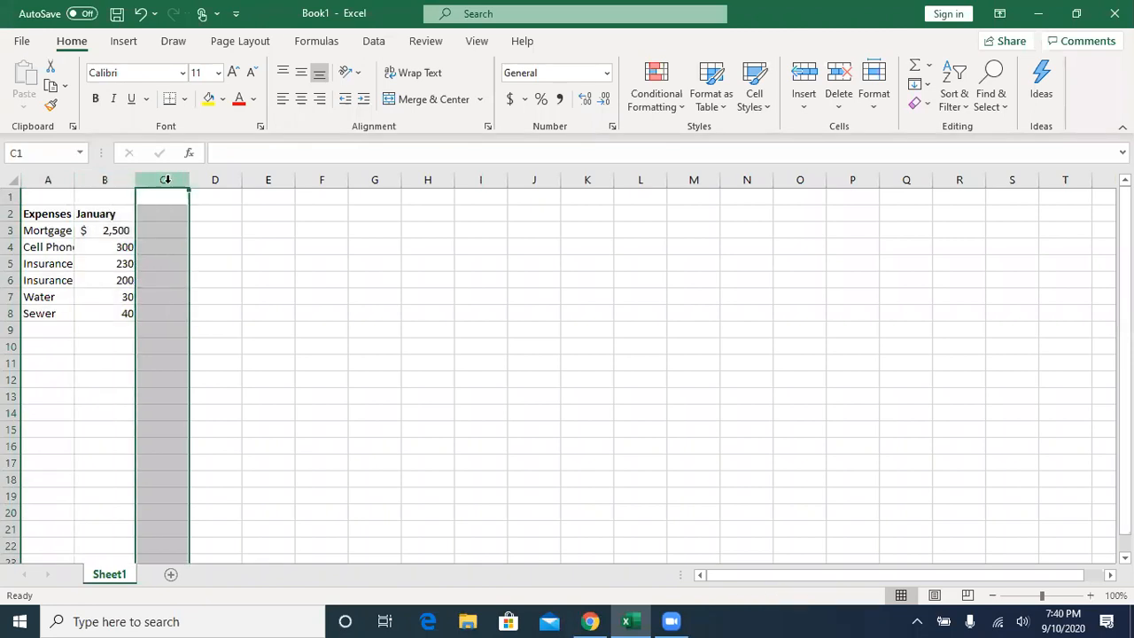
click(201, 179)
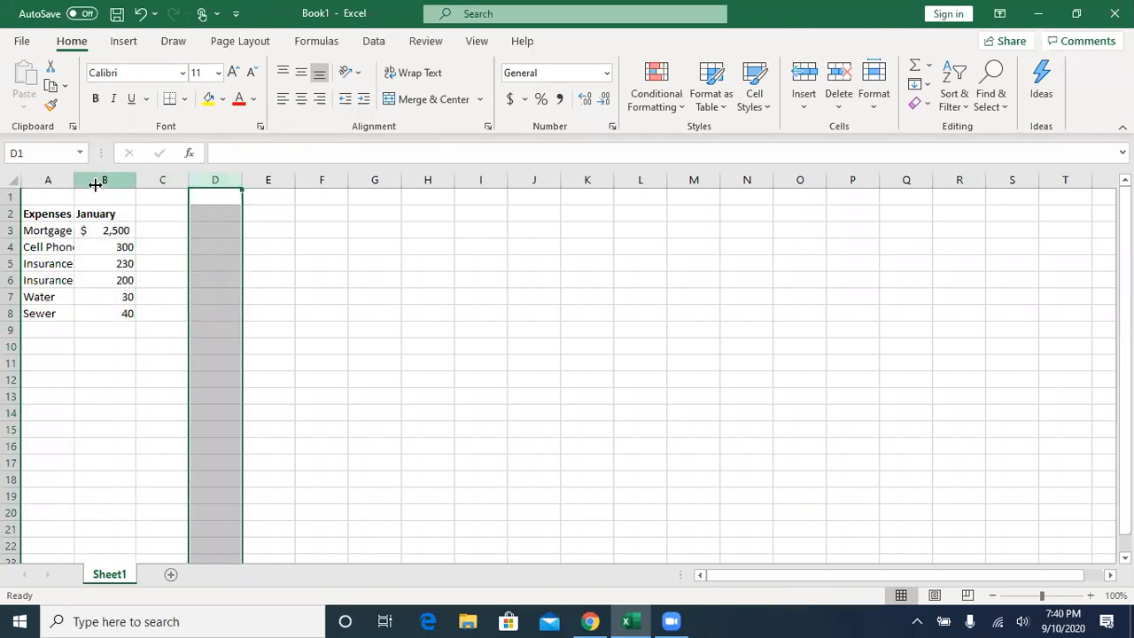
click(50, 180)
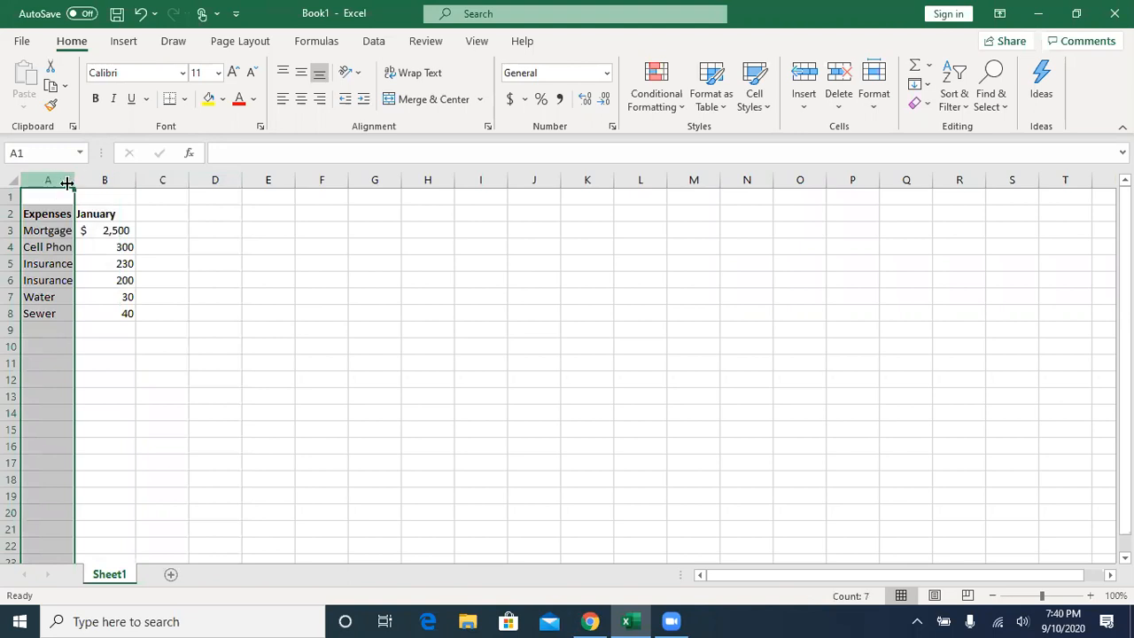
click(56, 196)
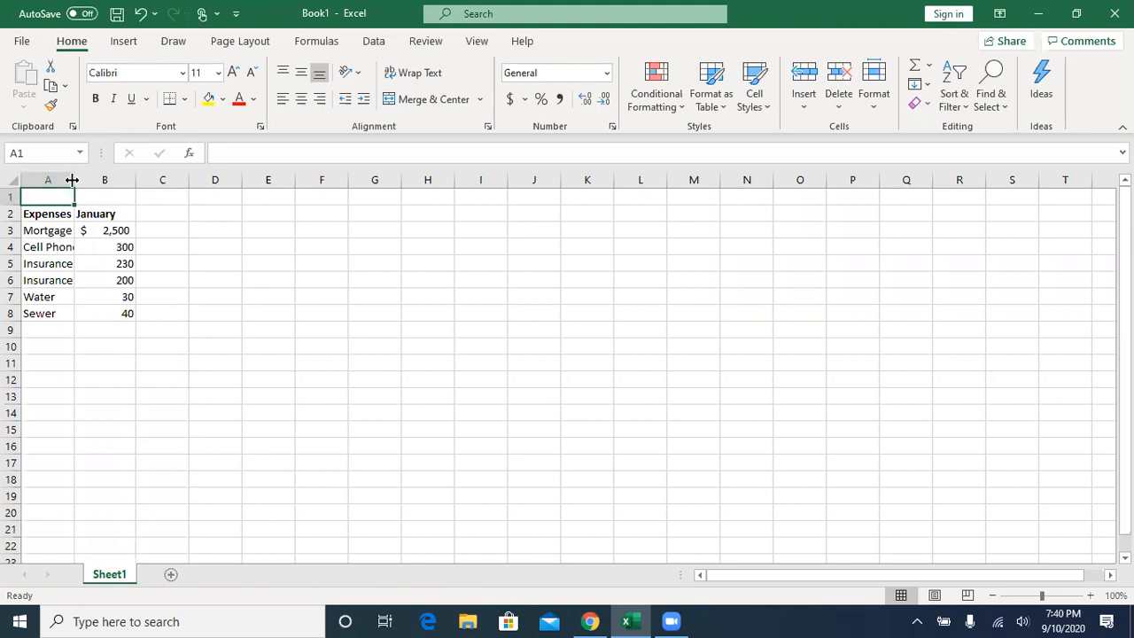
- Widen column A and AutoFit it so the longest expense name fits
drag(71, 180, 72, 180)
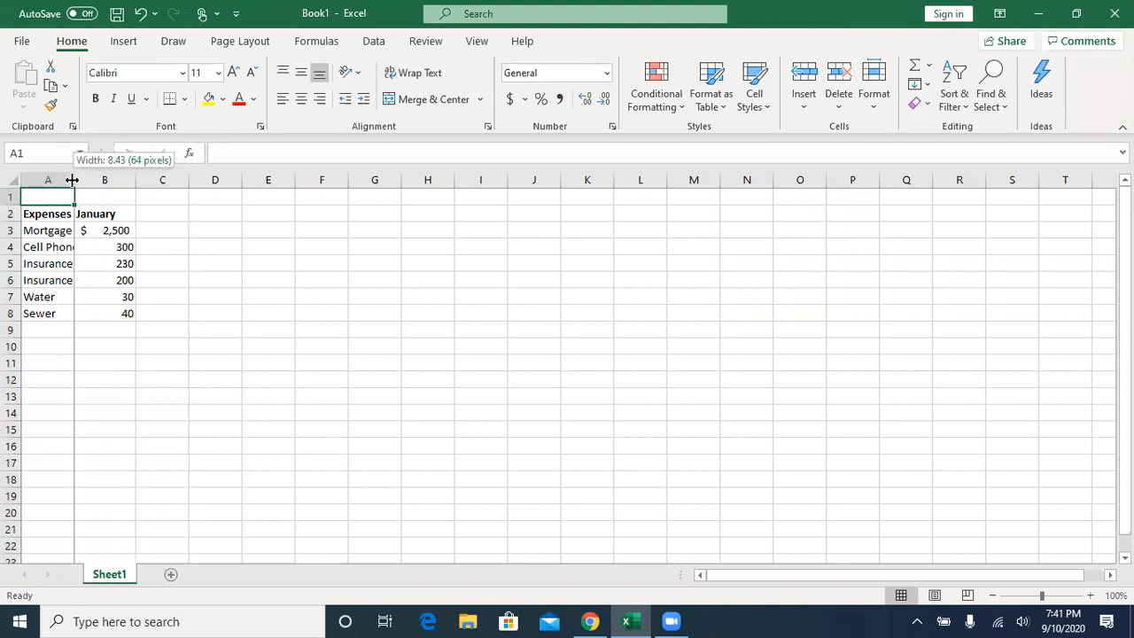
drag(72, 180, 337, 181)
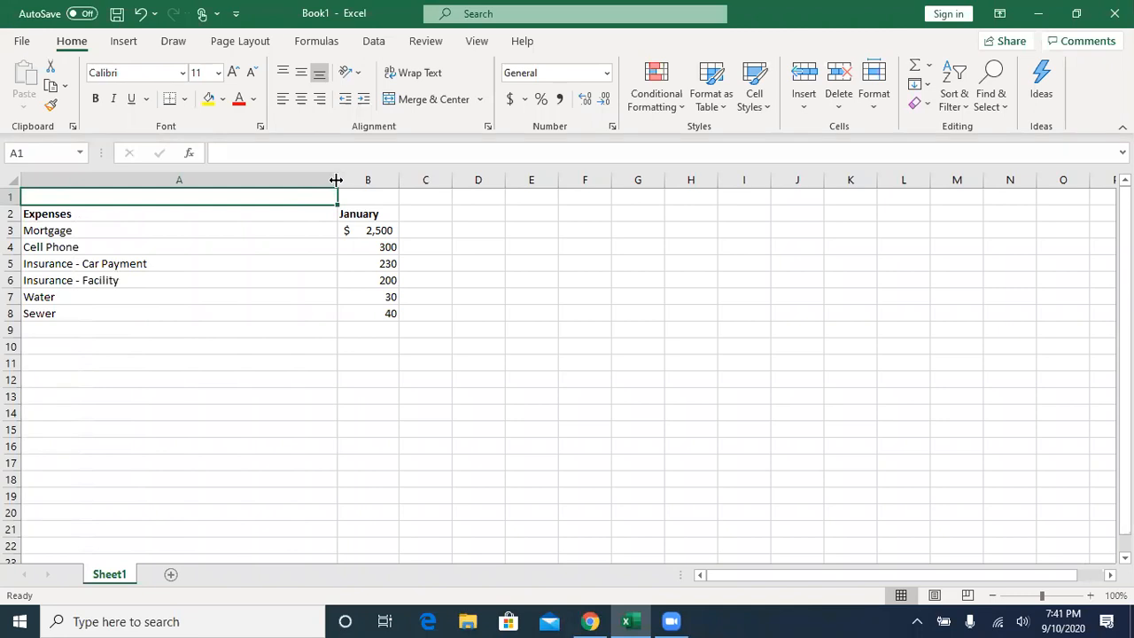
drag(337, 180, 338, 180)
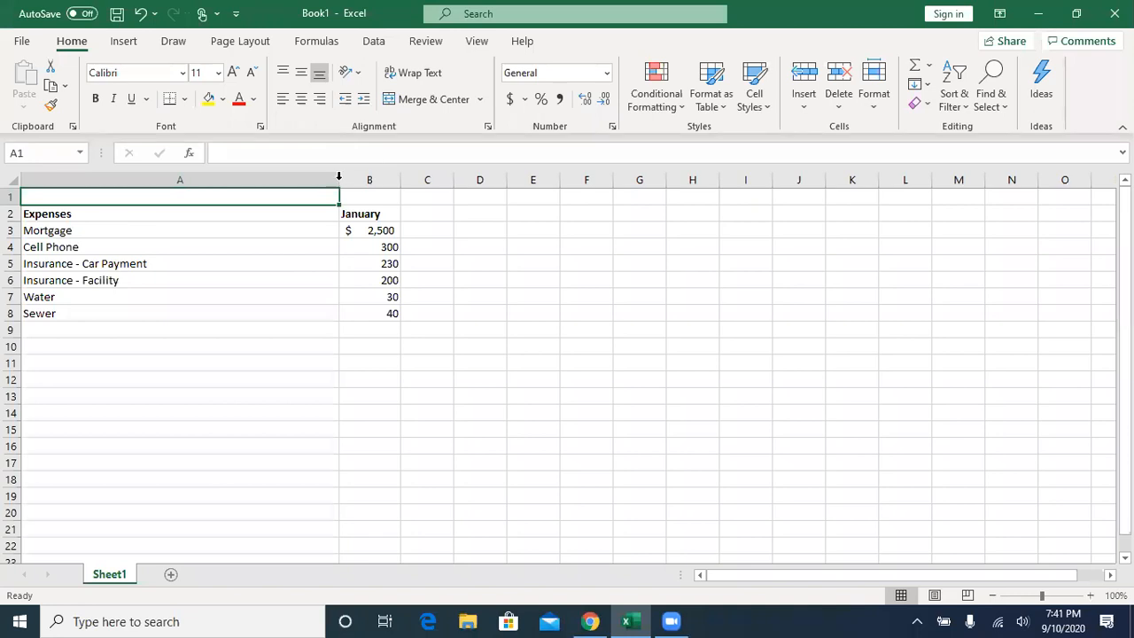
double_click(338, 180)
click(337, 180)
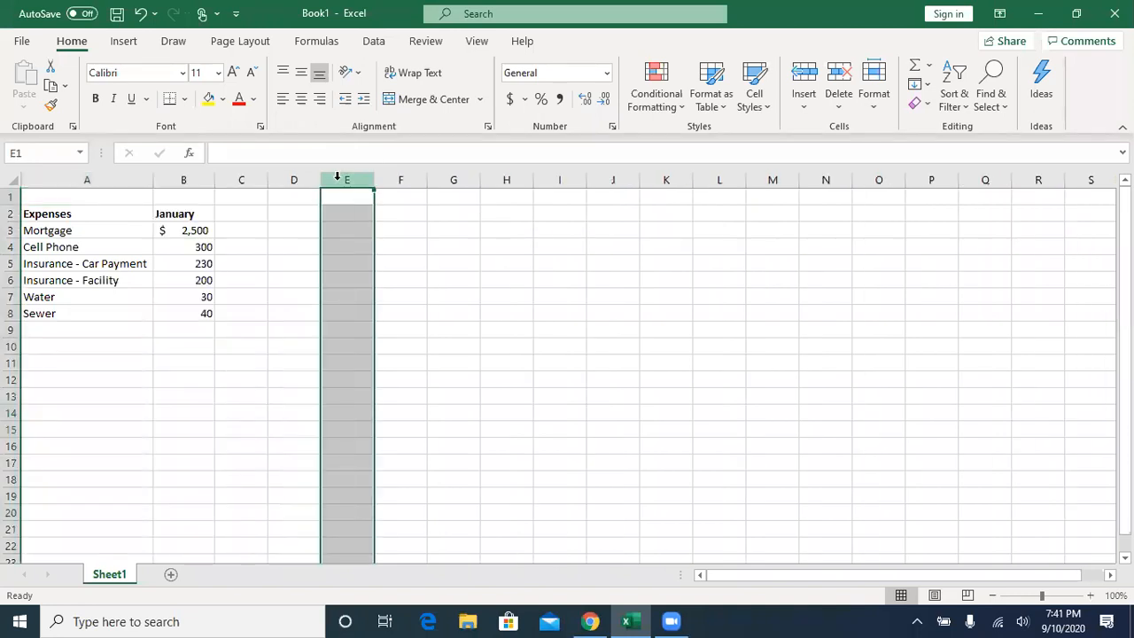
- Stretch column A much wider and AutoFit it again, then make row 1 taller and AutoFit its height
click(131, 180)
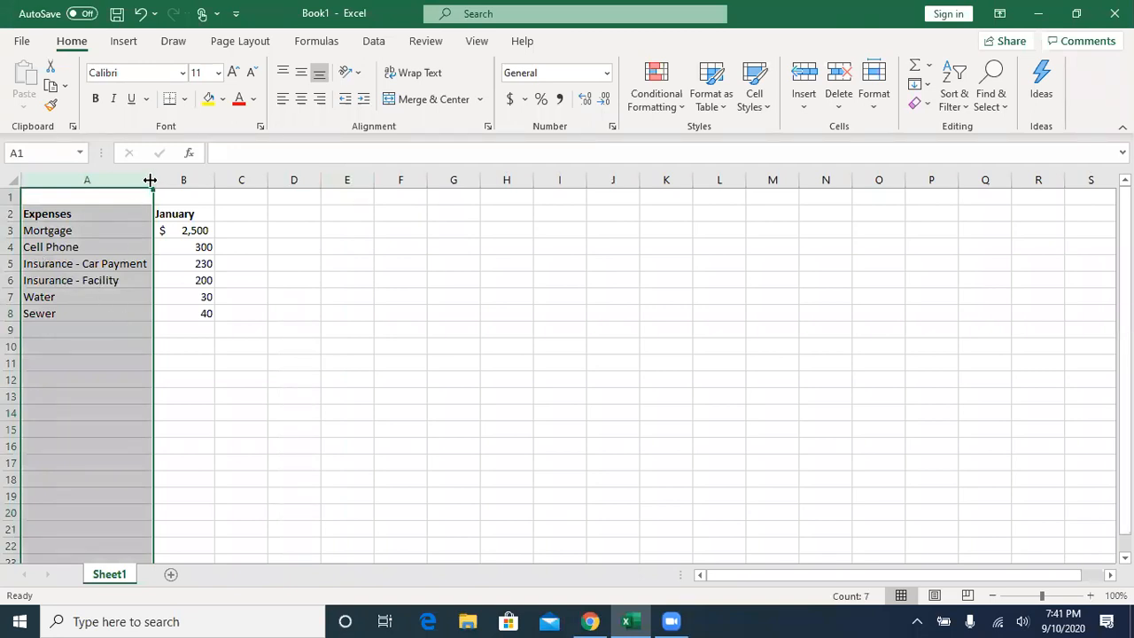
drag(203, 186, 480, 185)
click(331, 310)
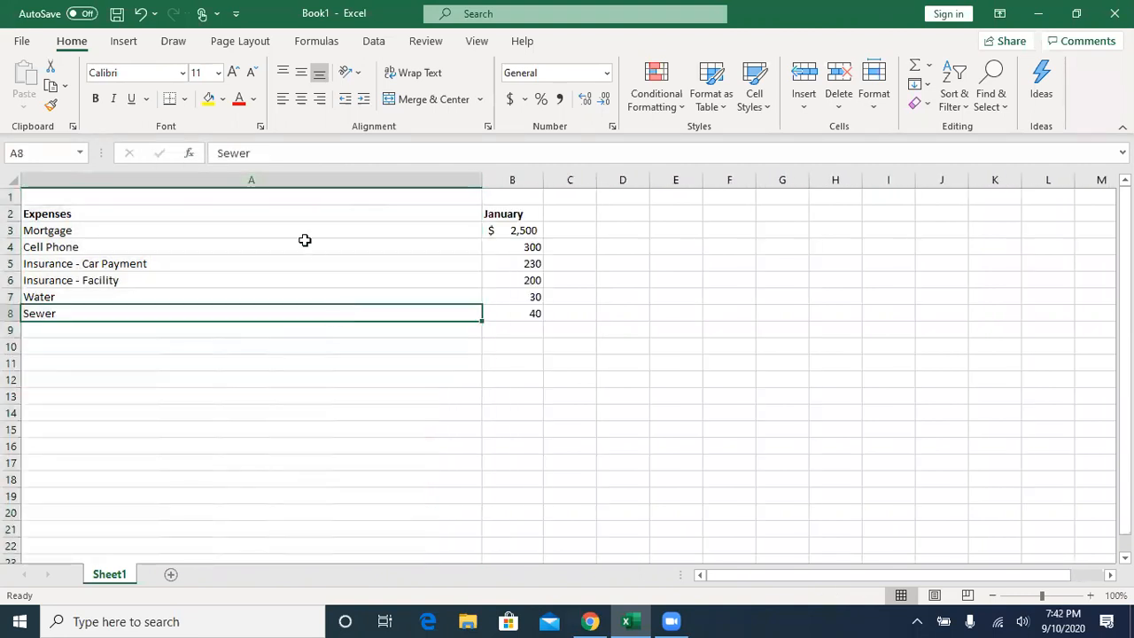
double_click(482, 180)
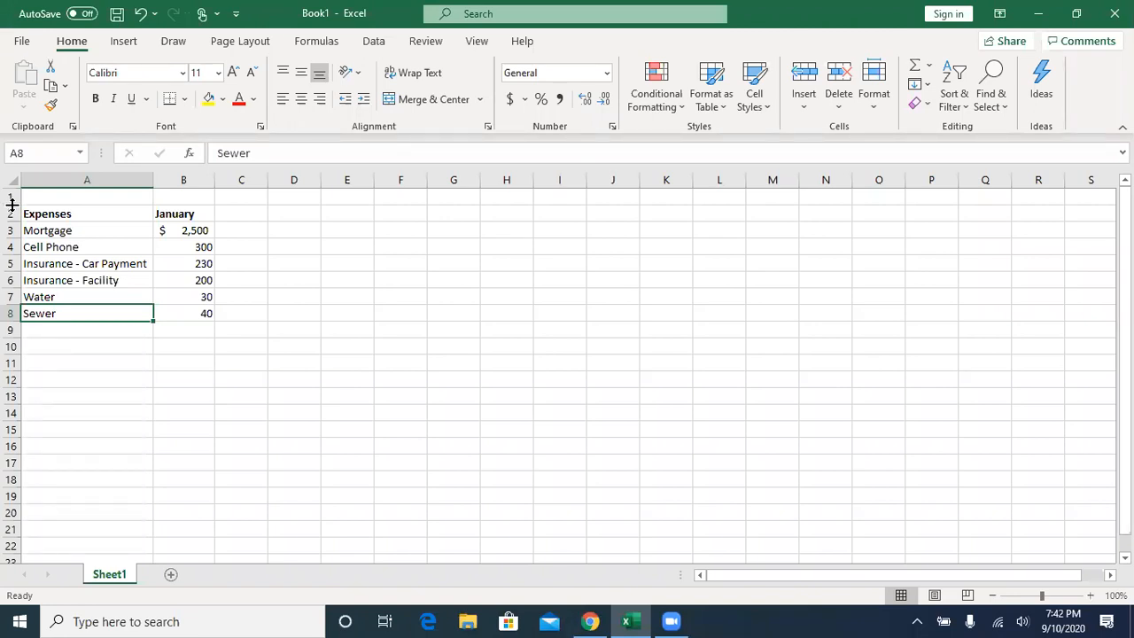
drag(12, 205, 18, 238)
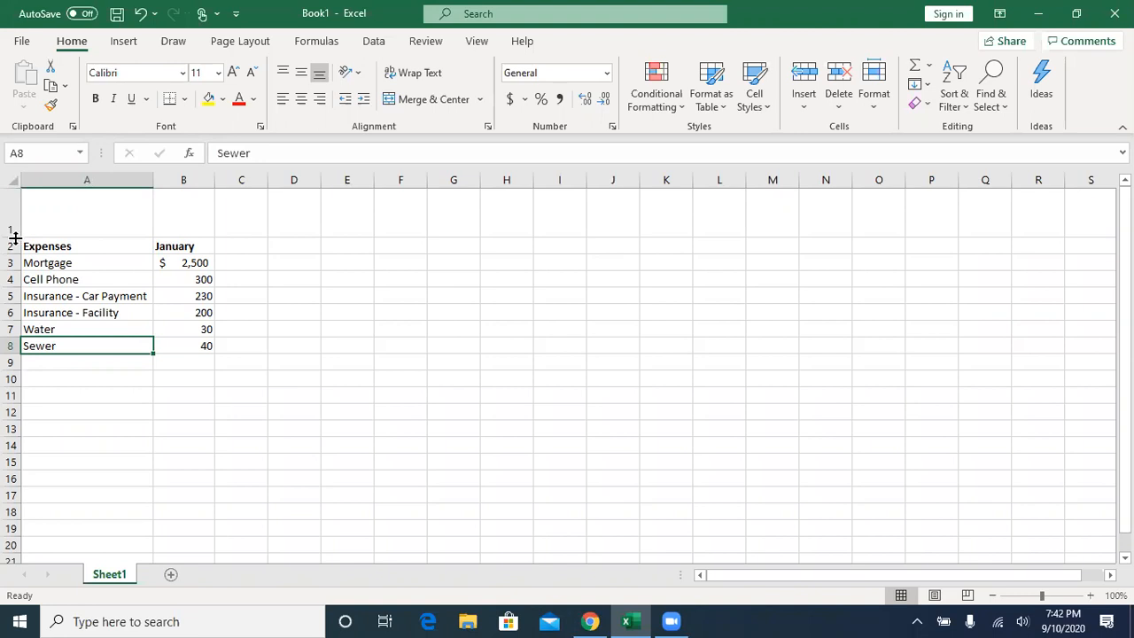
double_click(15, 237)
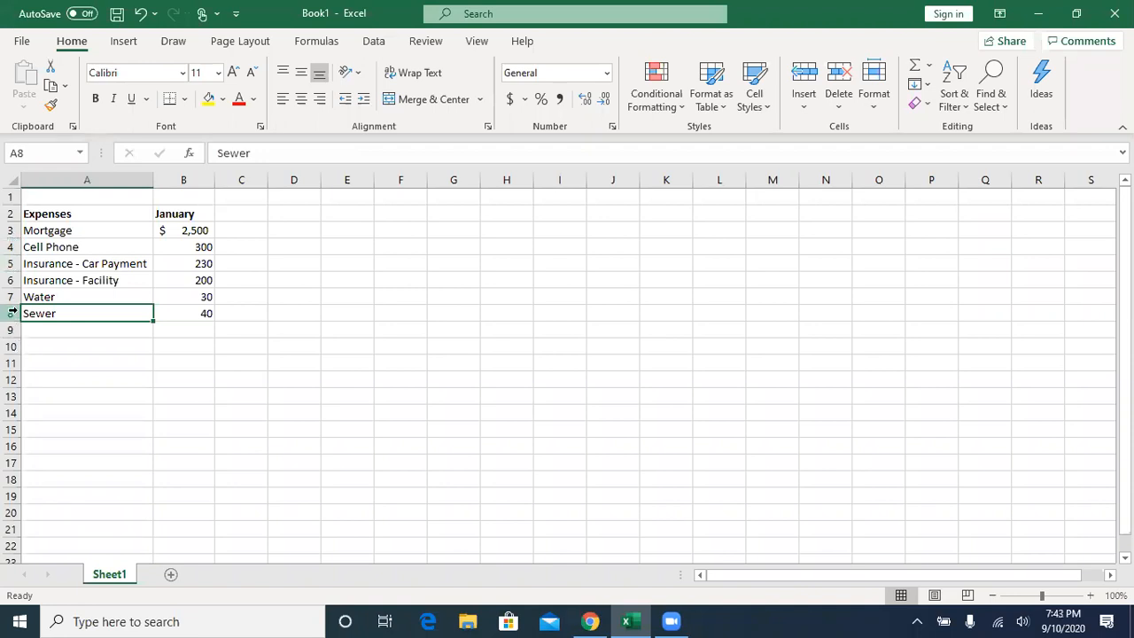
- Format the remaining January amounts in cells B4 to B8 with the Accounting number format and no decimal places
click(167, 230)
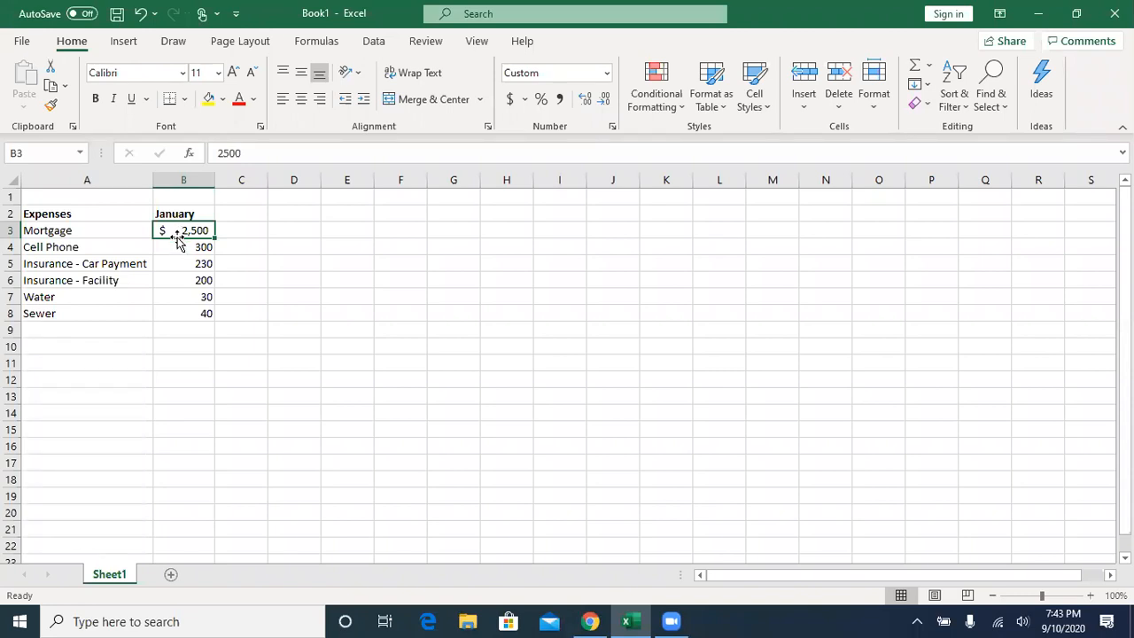
drag(177, 248, 181, 313)
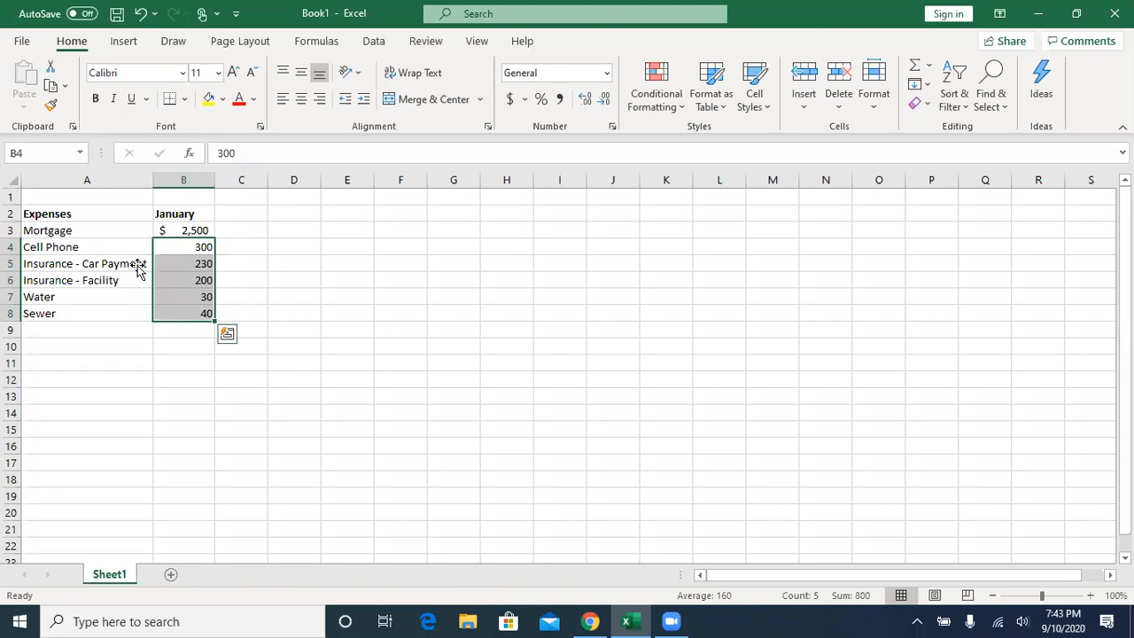
click(509, 99)
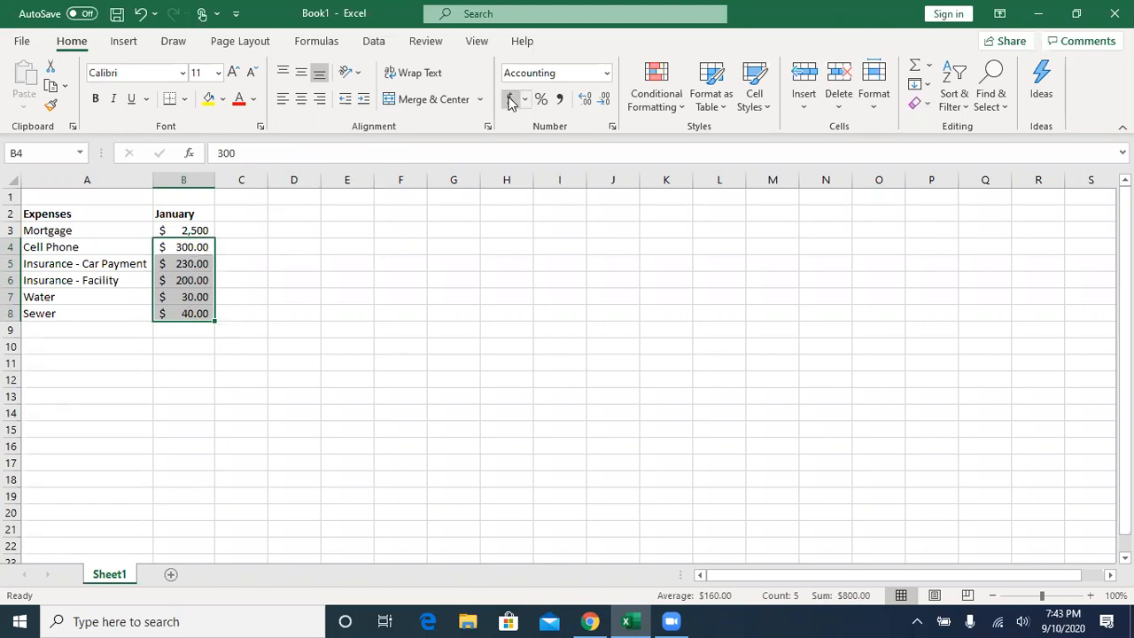
click(605, 102)
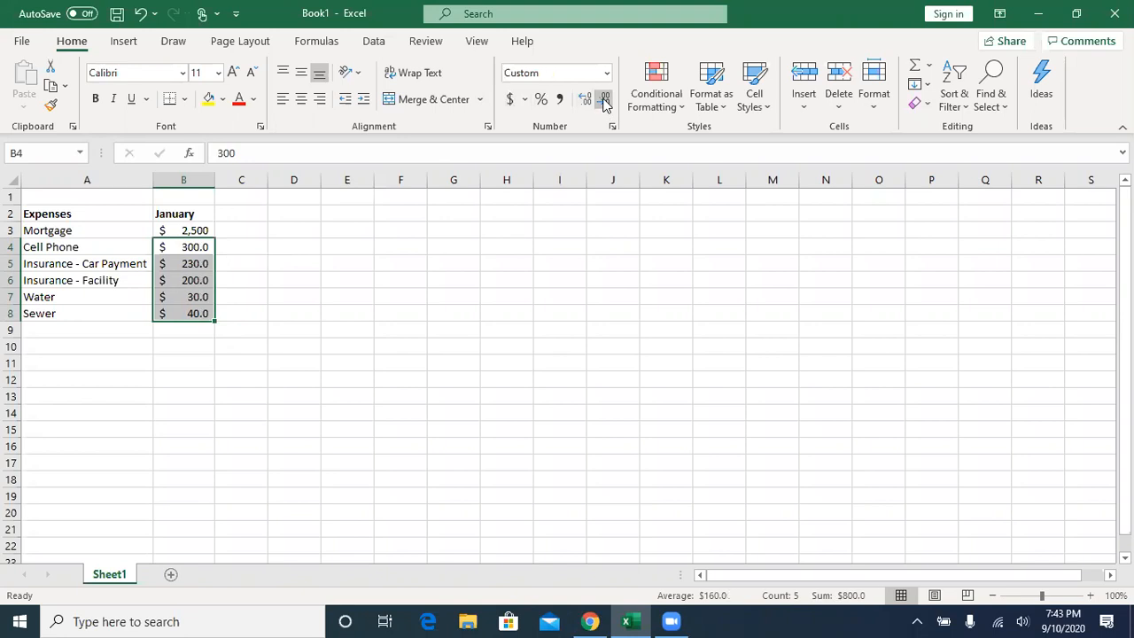
click(604, 101)
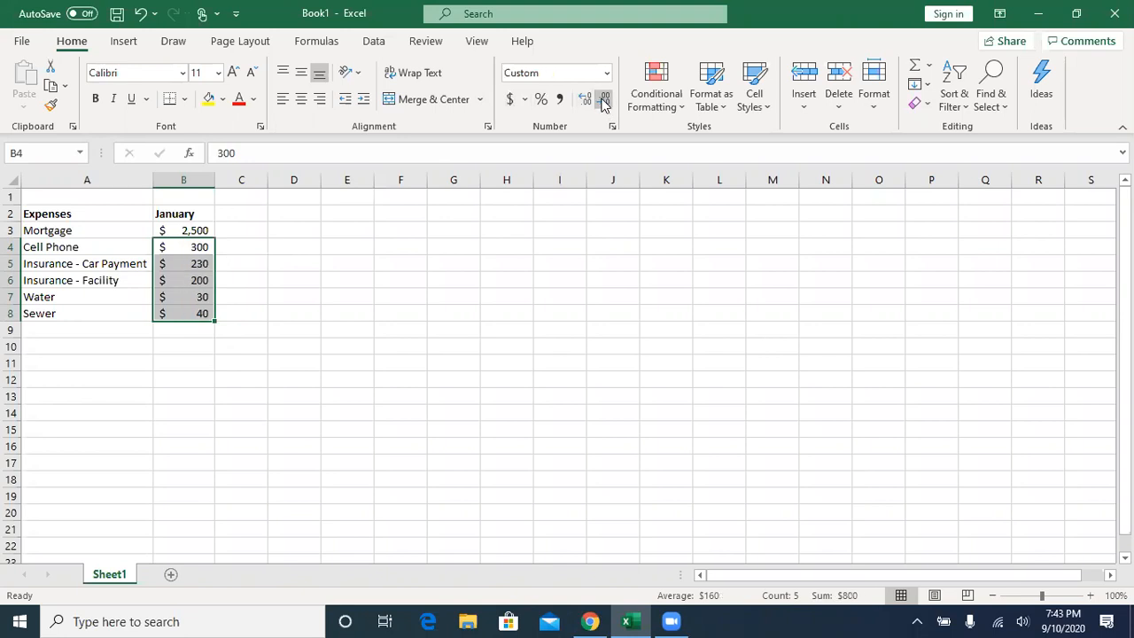
click(187, 246)
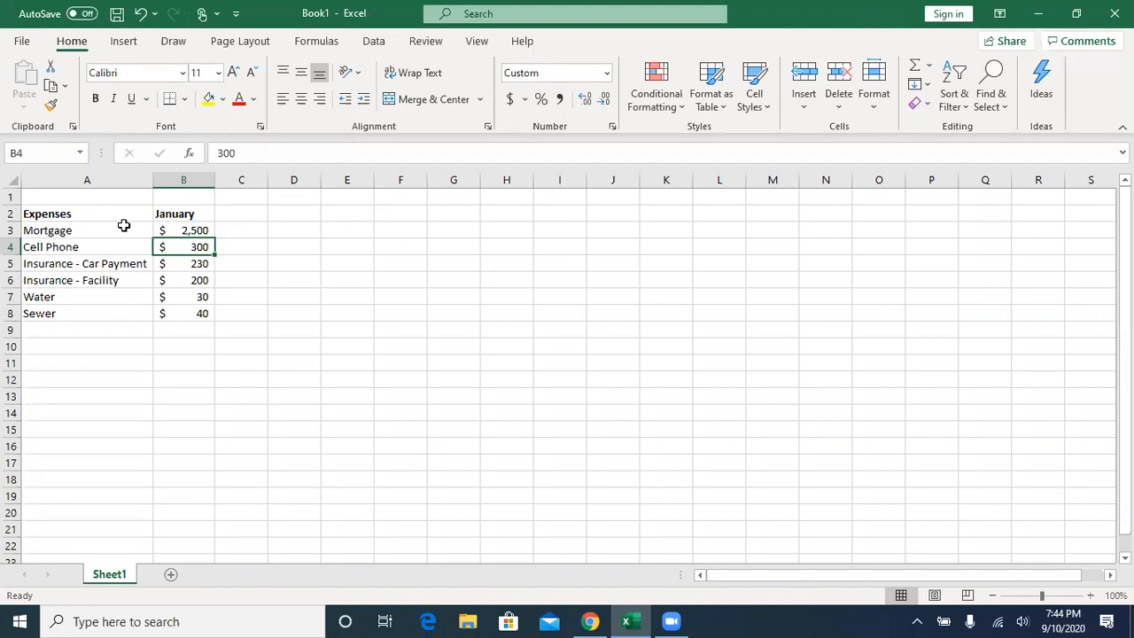
- Fill the month headings February to December across cells C2 to M2 by extending the "January" heading
click(171, 215)
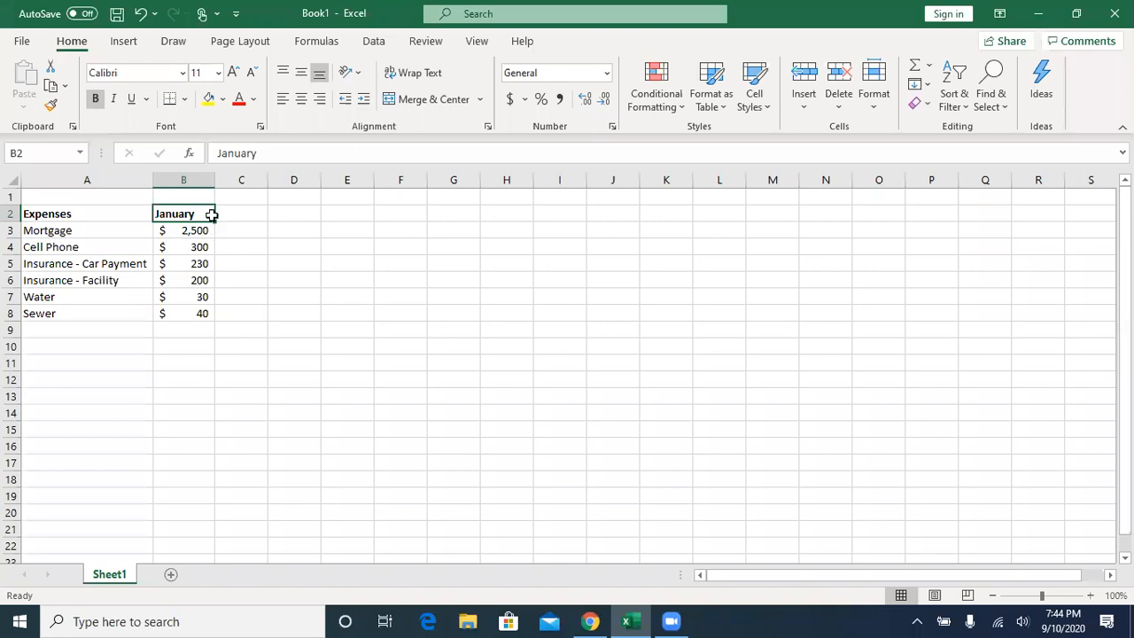
mouse_move(212, 222)
mouse_down()
mouse_move(245, 221)
mouse_move(219, 223)
mouse_up()
click(245, 215)
click(194, 214)
mouse_move(187, 210)
mouse_down()
mouse_move(253, 212)
mouse_move(298, 260)
mouse_move(192, 214)
mouse_up()
drag(214, 221, 214, 221)
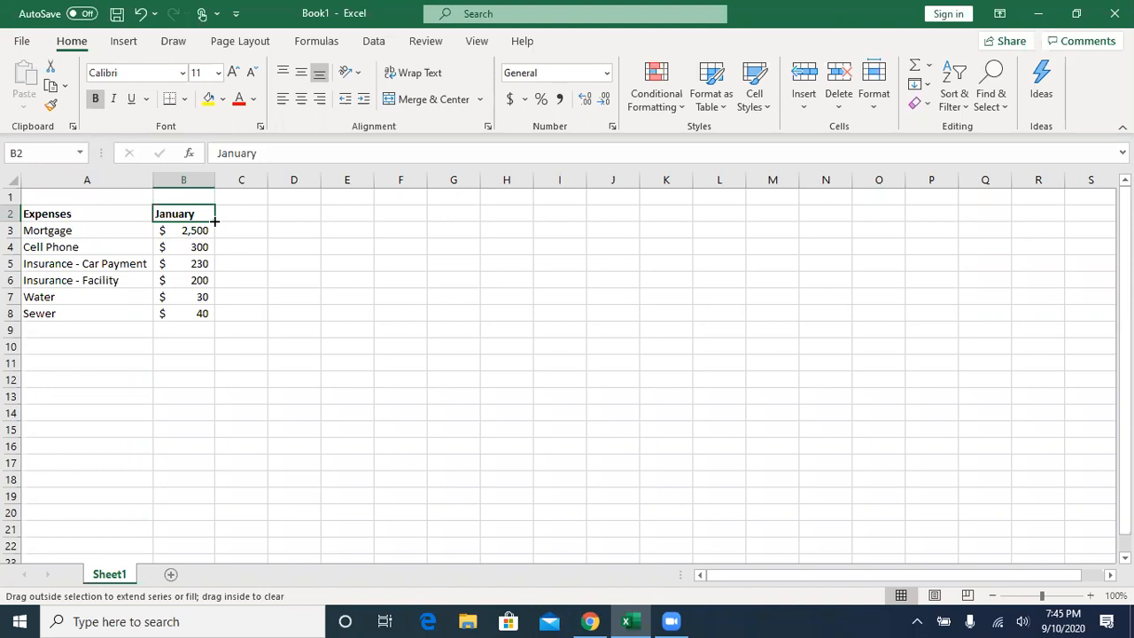
drag(215, 222, 788, 225)
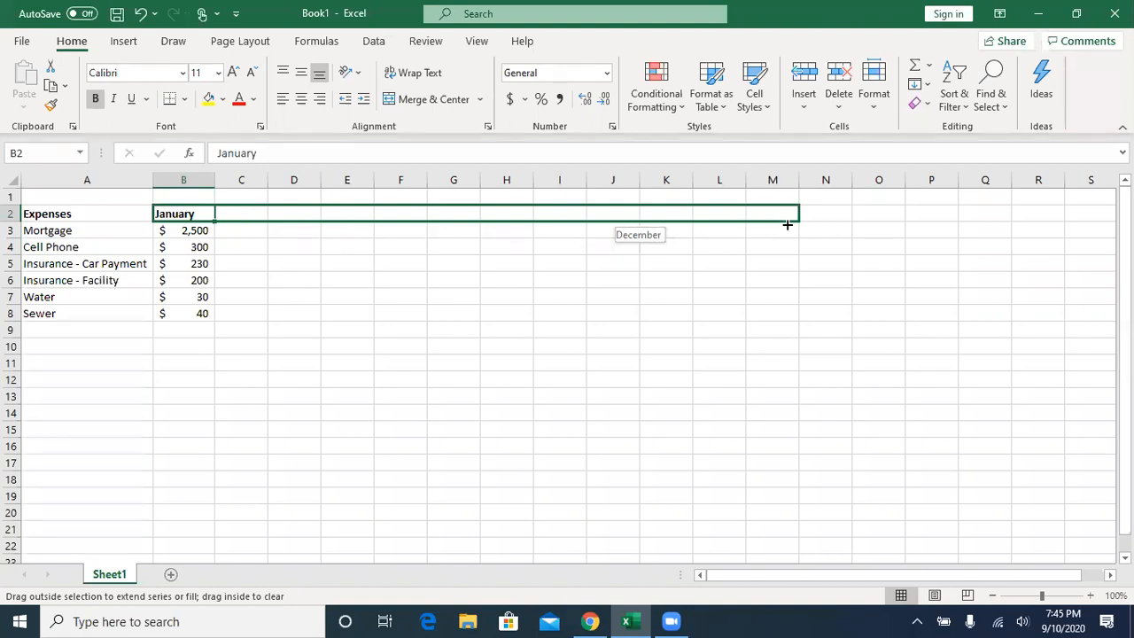
drag(788, 225, 787, 222)
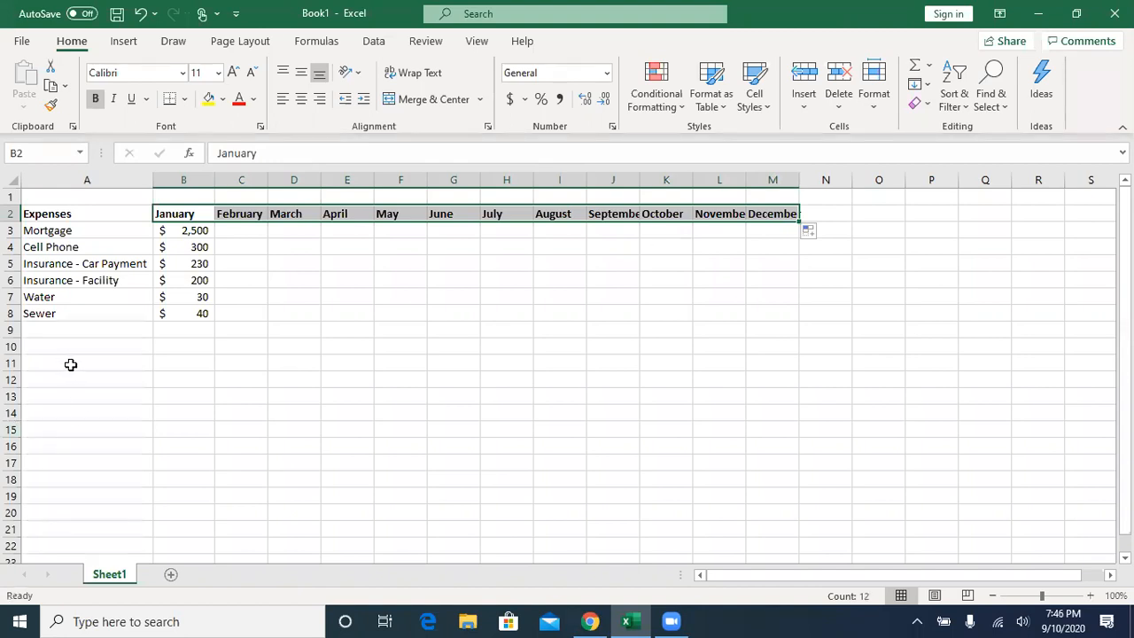
- Enter "Monday" in cell A11 and fill the weekday series down to Sunday in cell A17
click(71, 364)
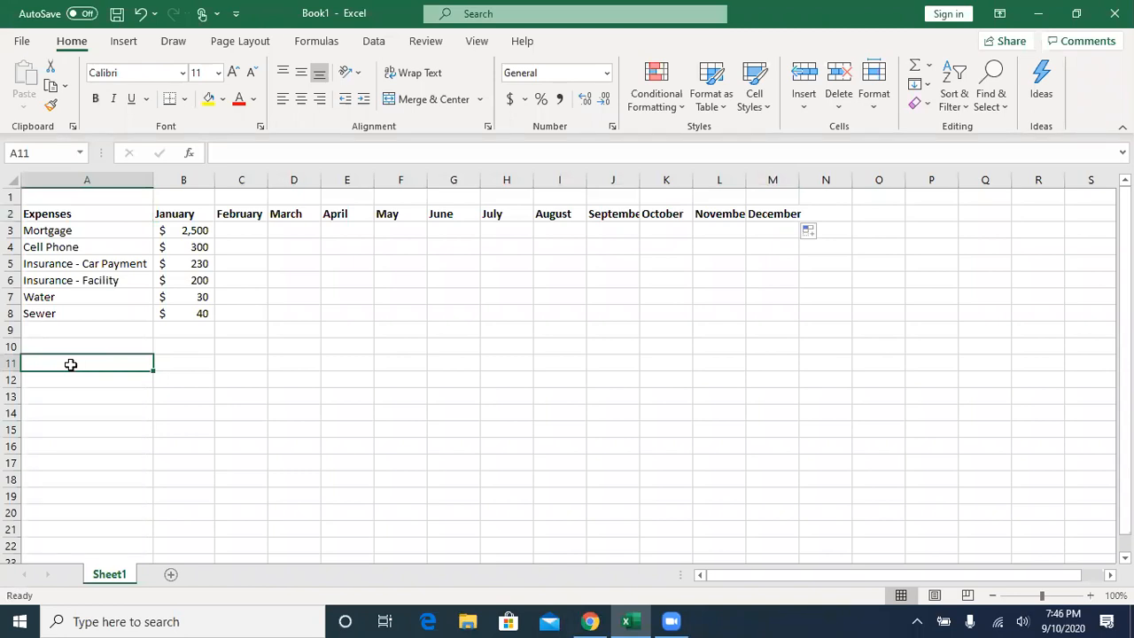
text(Monday)
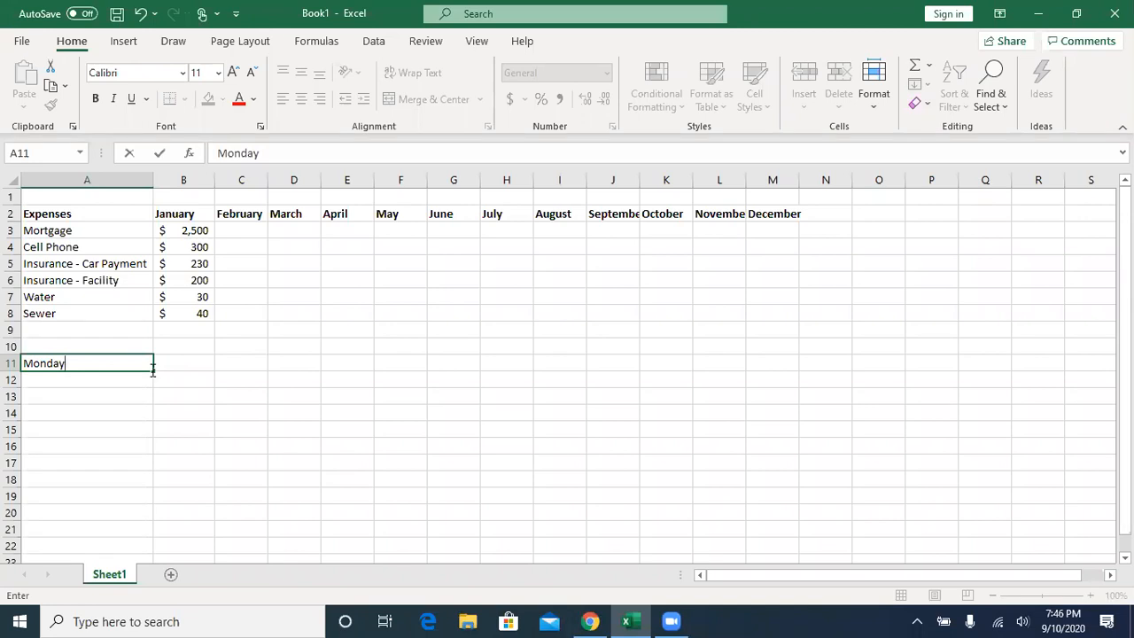
drag(156, 371, 154, 464)
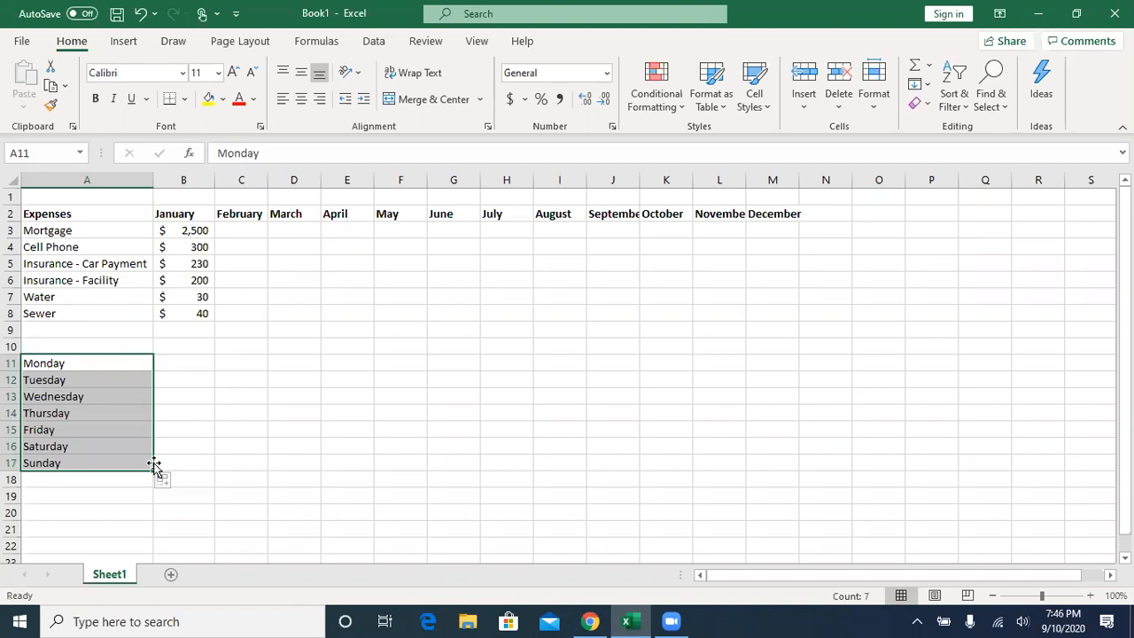
click(183, 356)
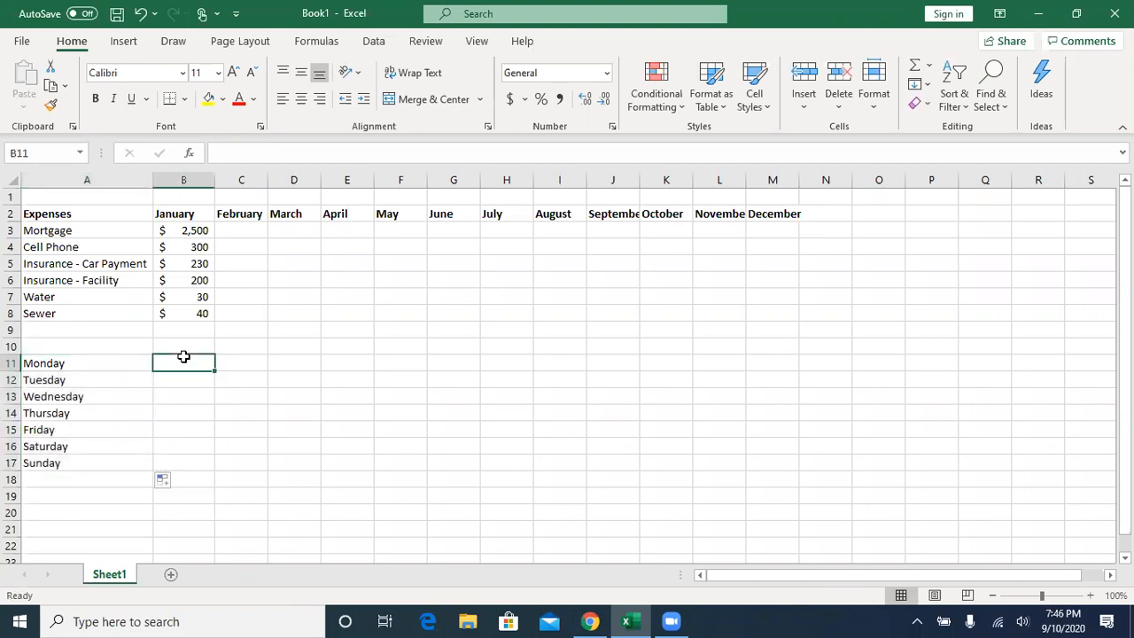
- Enter "Qtr1" in cell B11 and fill the quarter series down to Qtr4 in cell B14
text(Qtr1)
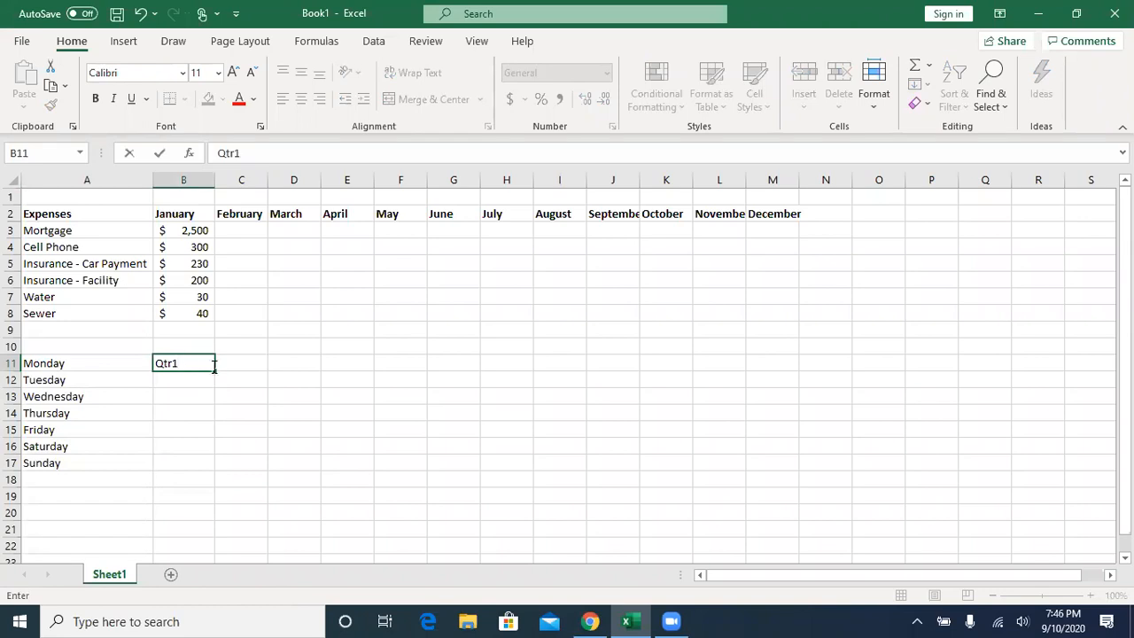
drag(214, 369, 207, 415)
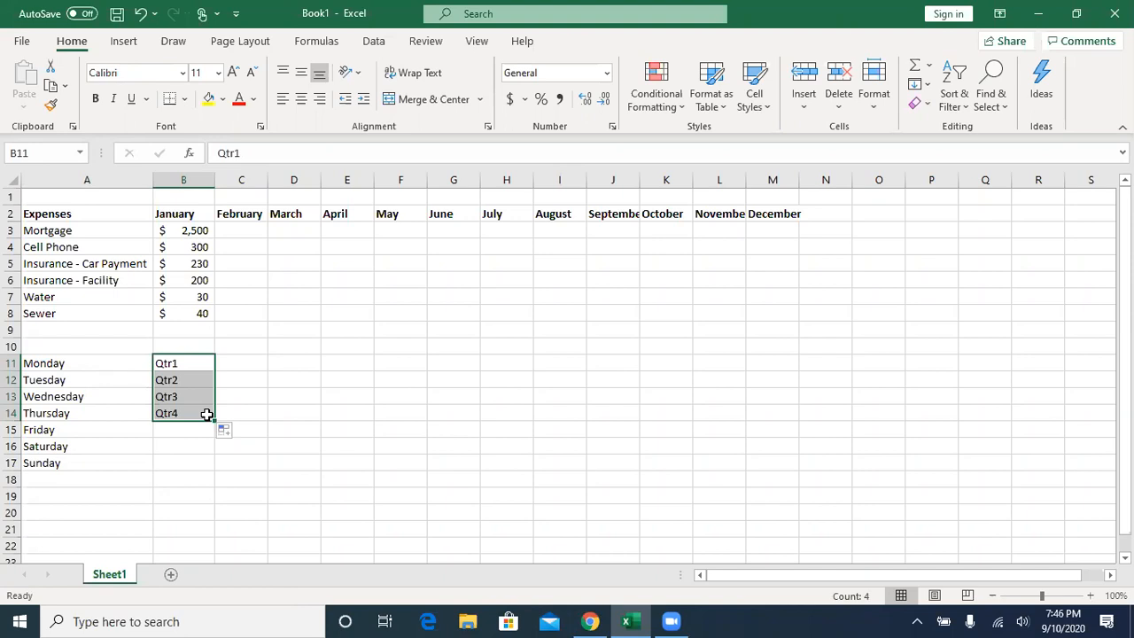
- Enter 1 in cell C11, fill down to C17, and switch the fill option from Copy Cells to Fill Series
click(250, 365)
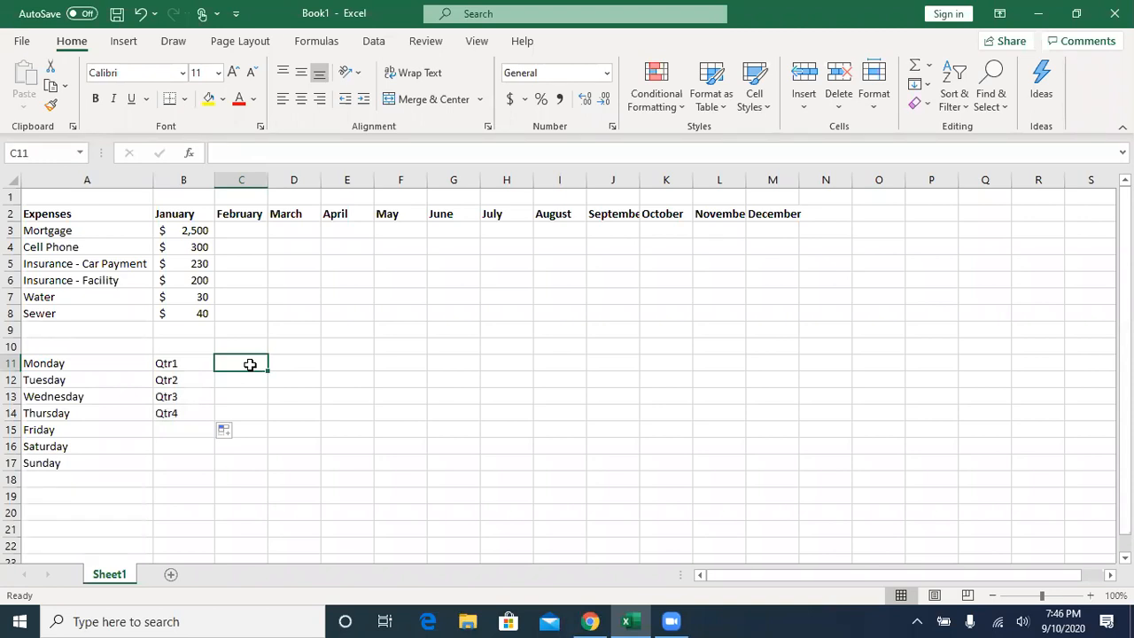
text(1)
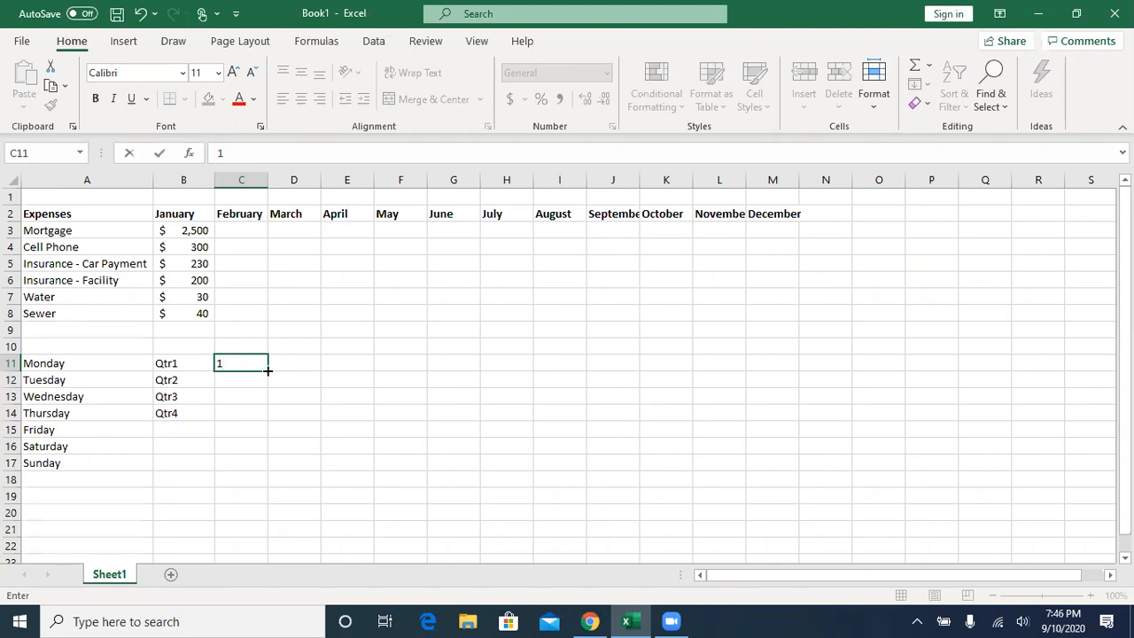
drag(268, 370, 267, 467)
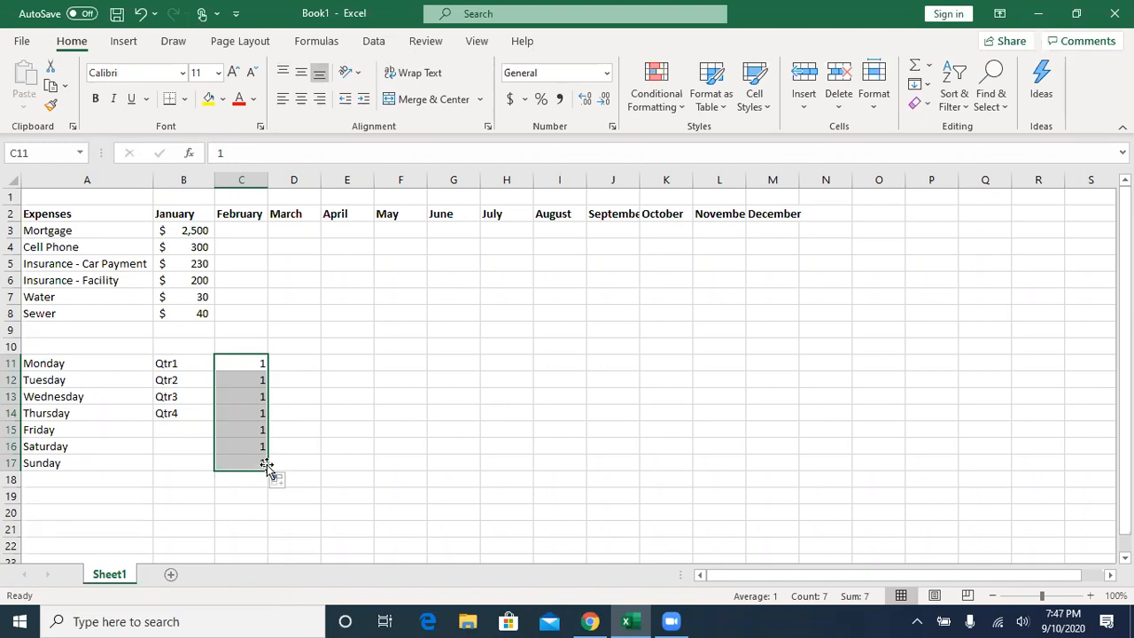
drag(267, 466, 271, 468)
click(294, 487)
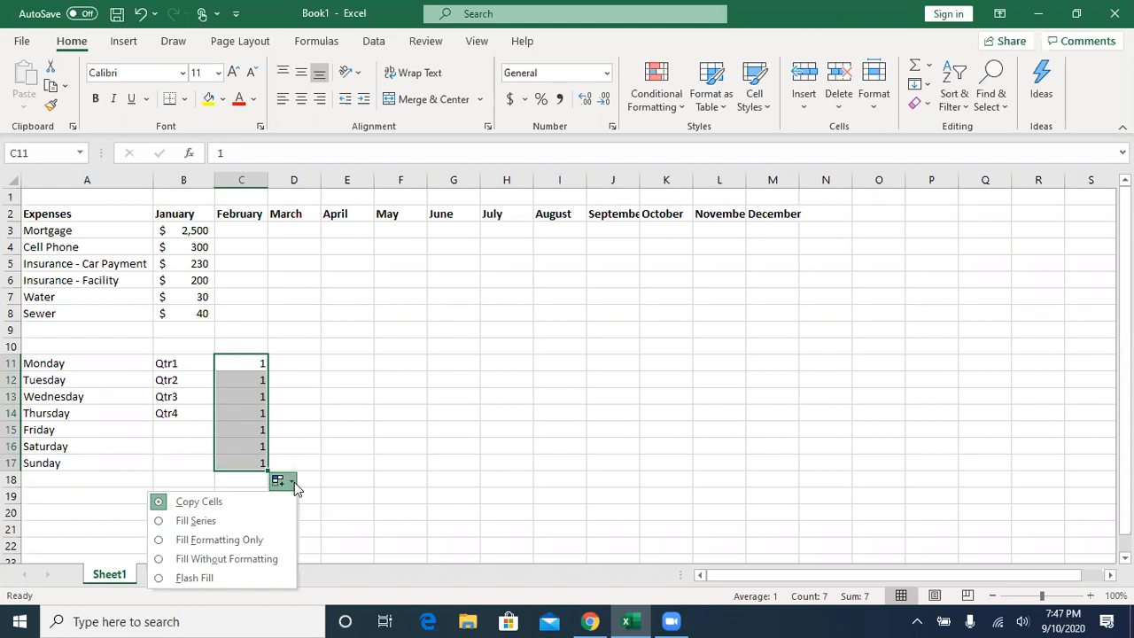
click(195, 521)
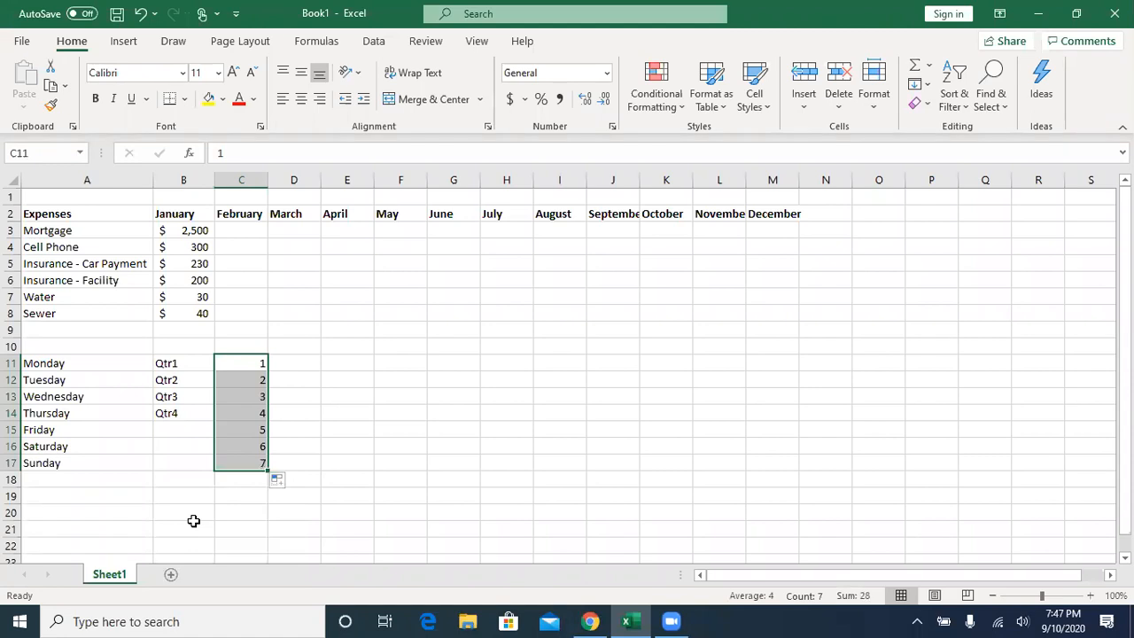
click(282, 487)
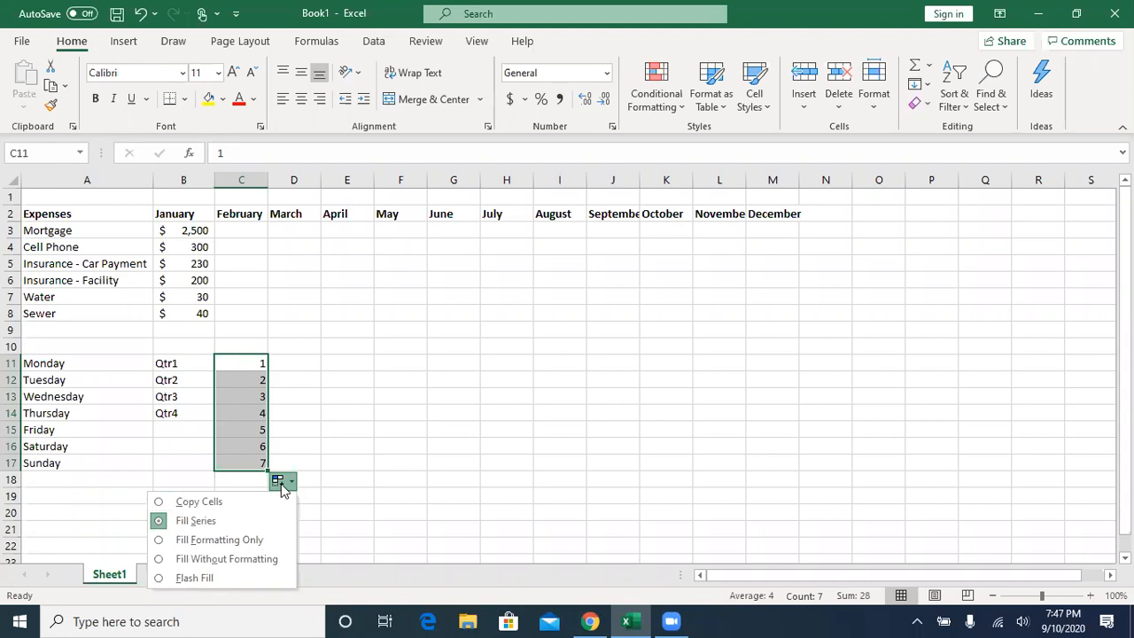
click(295, 432)
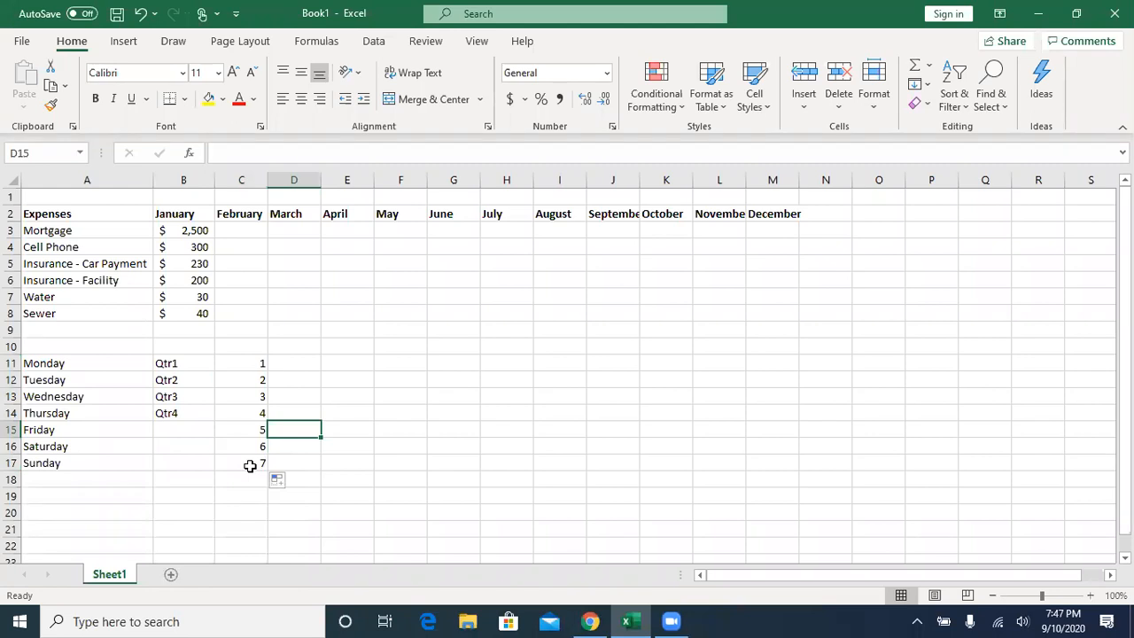
click(253, 464)
mouse_move(267, 472)
mouse_down()
mouse_move(267, 515)
mouse_move(267, 470)
mouse_up()
drag(252, 365, 257, 377)
- Enter 1 in cell D11 and 2 in D12, and extend both as a number series down to 18 in D28
click(283, 363)
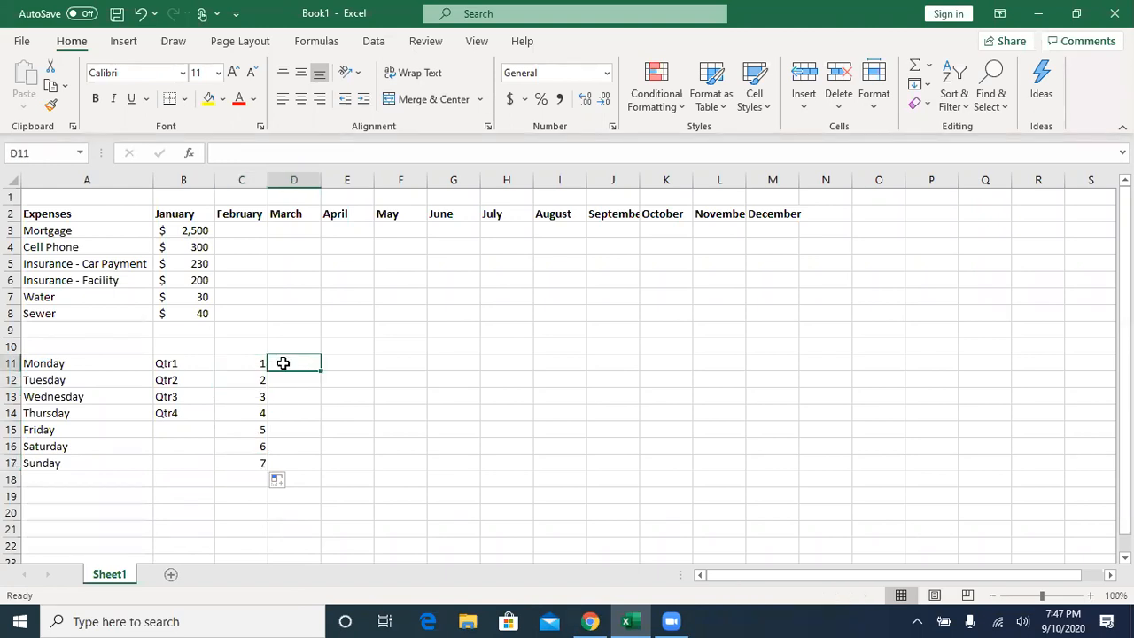
text(2)
key(Return)
text(1)
double_click(297, 363)
text(1)
key(Delete)
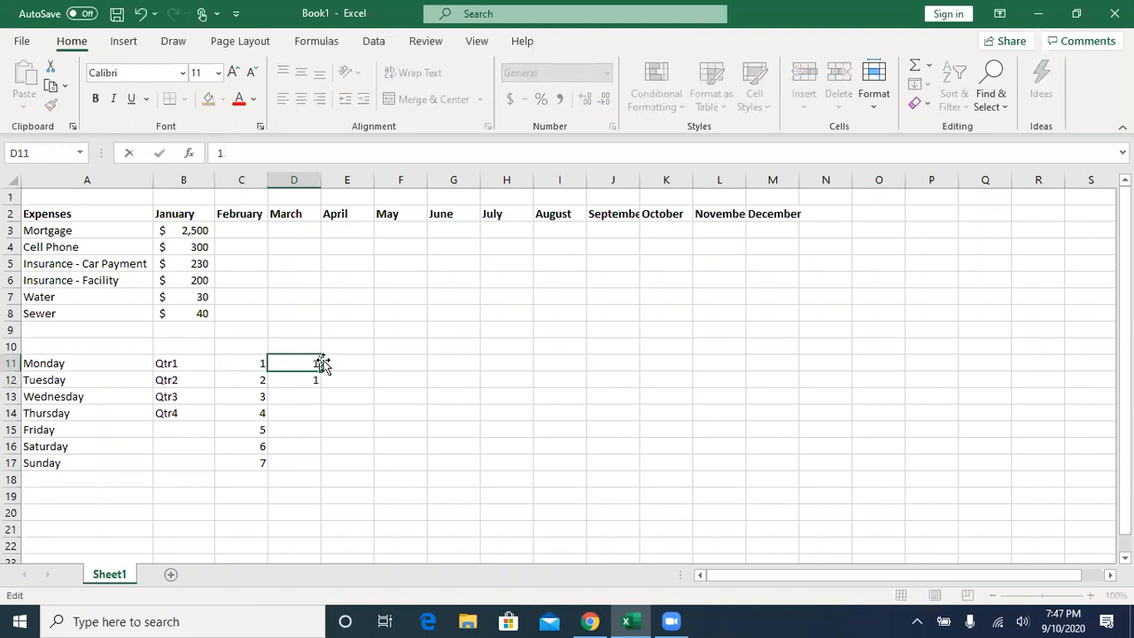
click(304, 377)
text(2)
click(337, 378)
drag(301, 366, 325, 535)
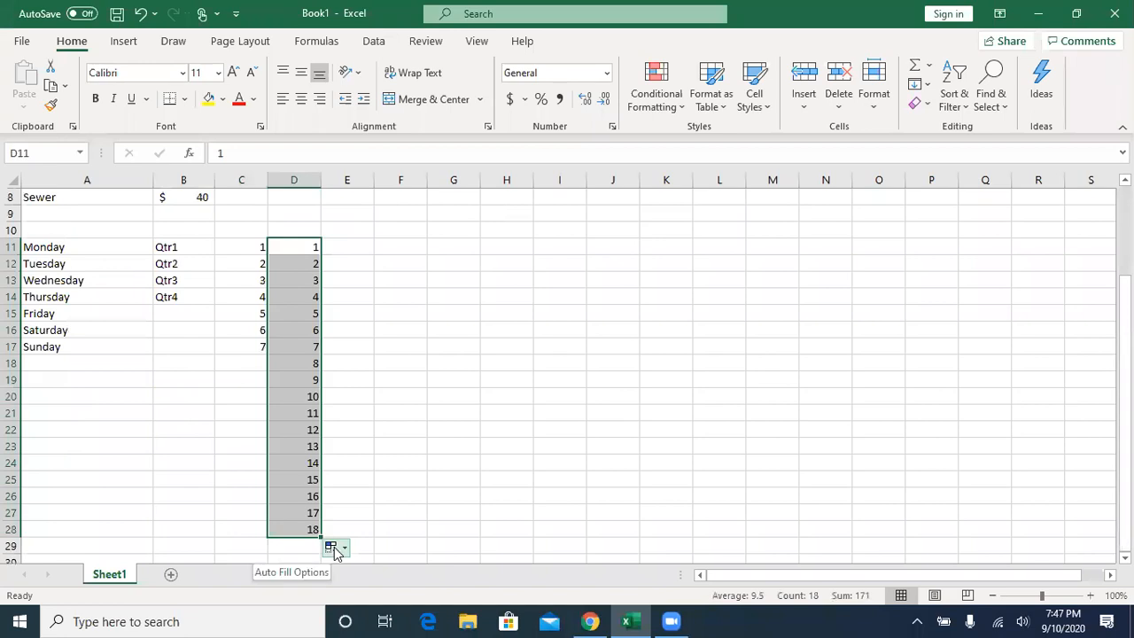
- Switch the fill of D11 to D28 to Copy Cells, and restore the number series from 1 to 18
click(334, 547)
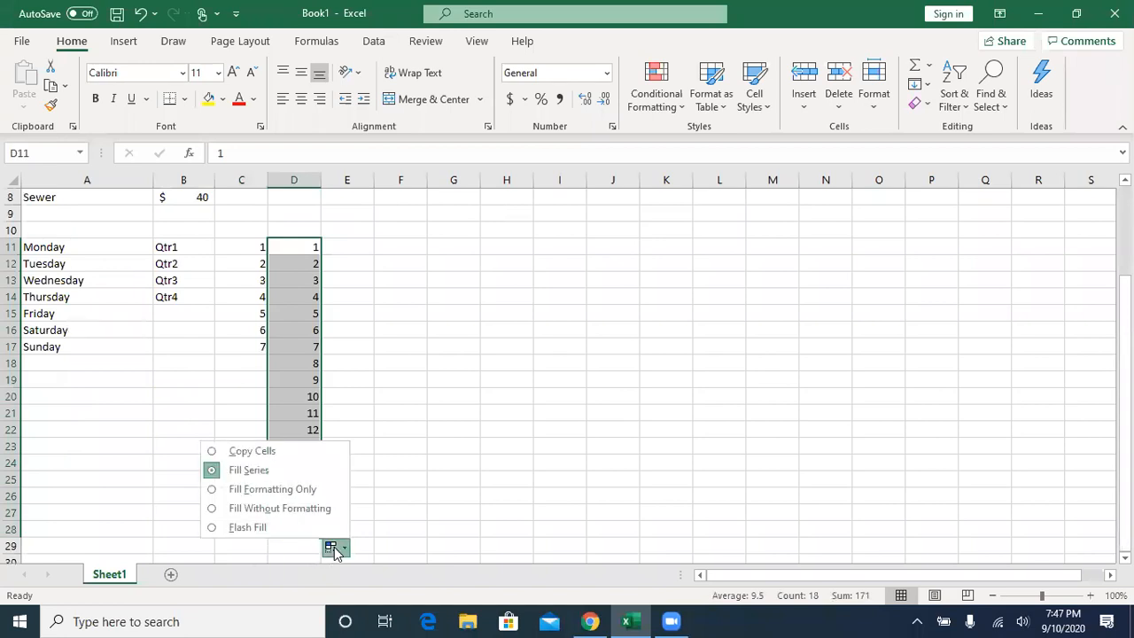
click(247, 453)
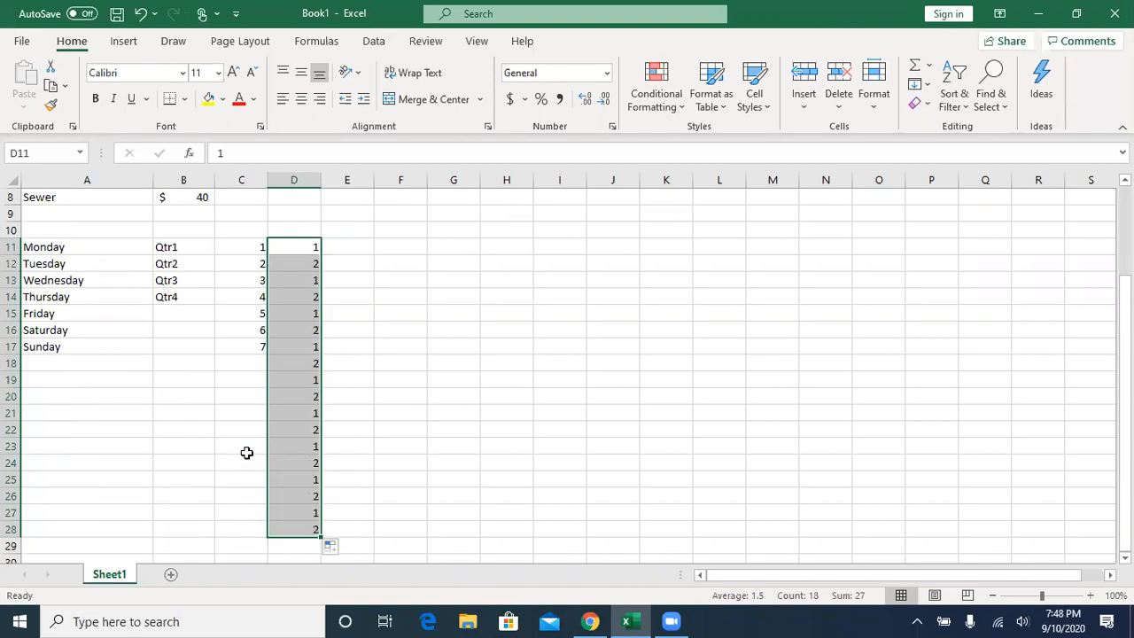
click(258, 248)
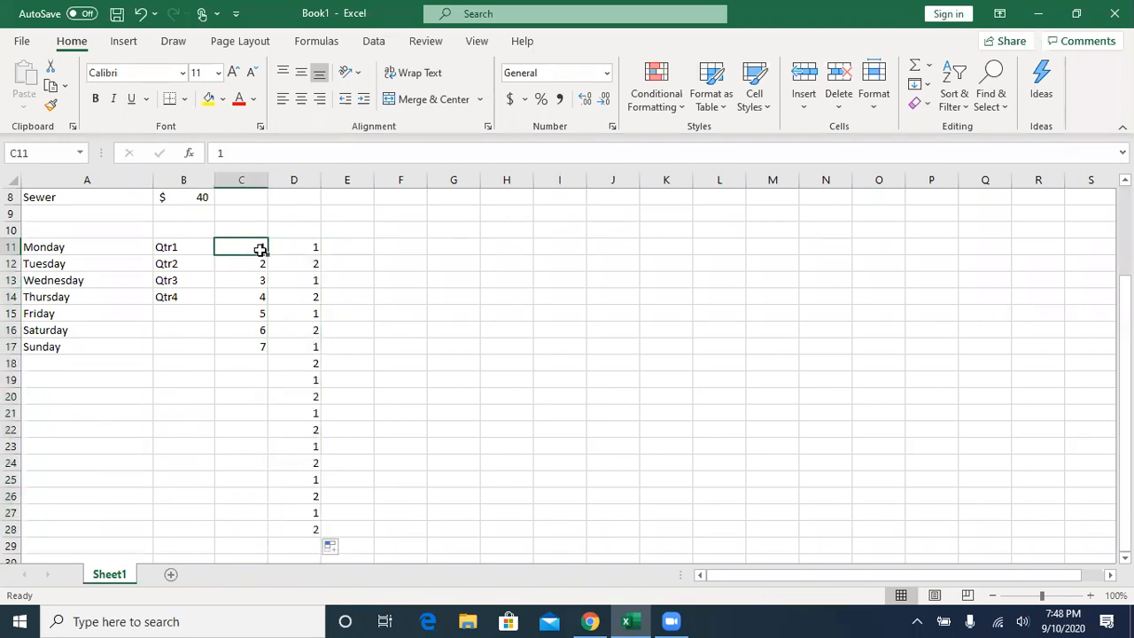
drag(295, 249, 314, 538)
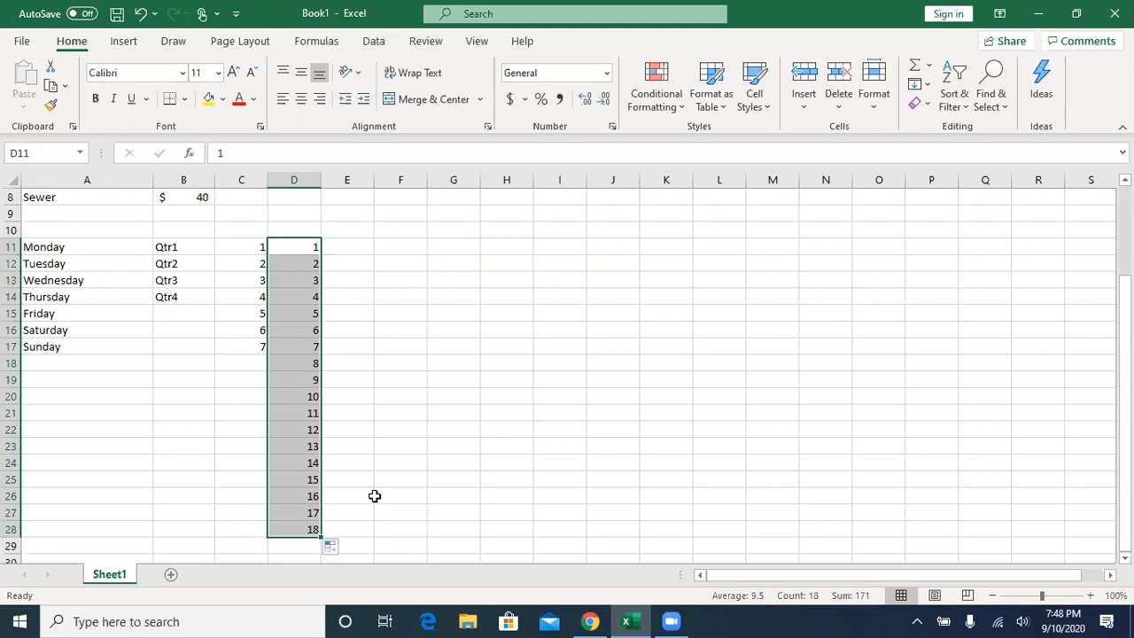
- Enter "Jan" in cell B1 and fill the abbreviated months across to Dec in cell M1
scroll(374, 496, up, 1)
scroll(380, 501, up, 1)
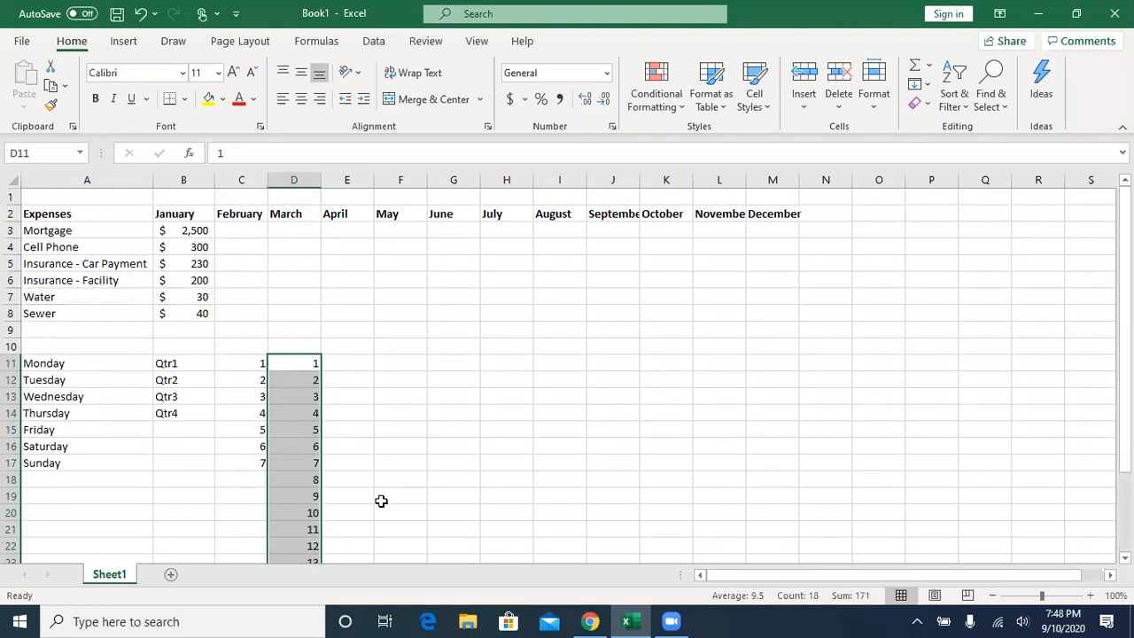
click(175, 195)
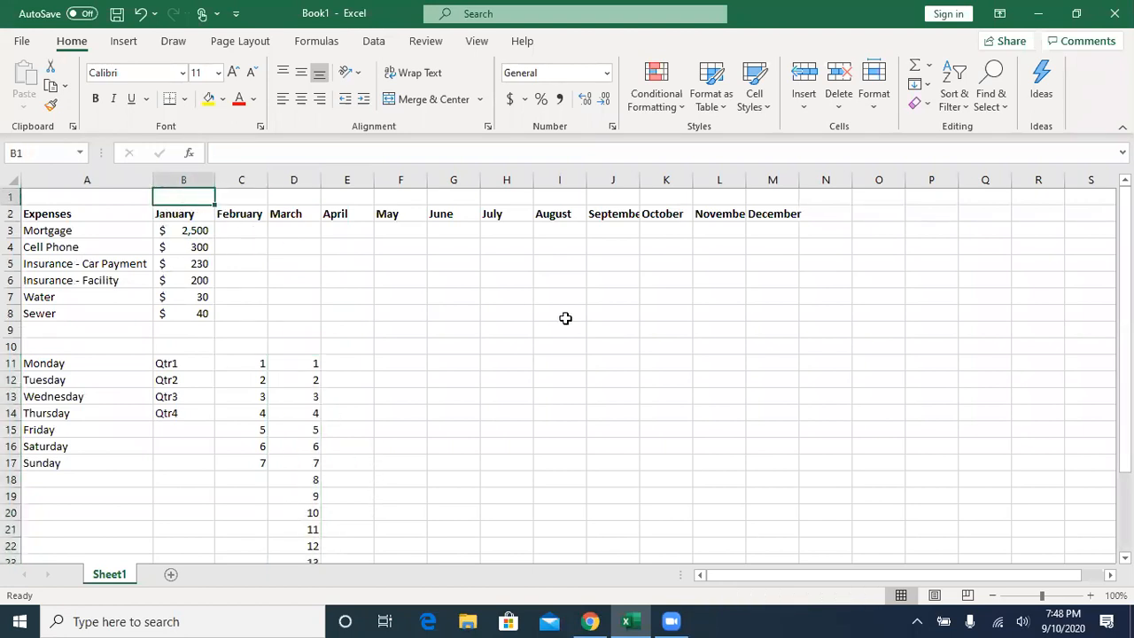
text(Jan)
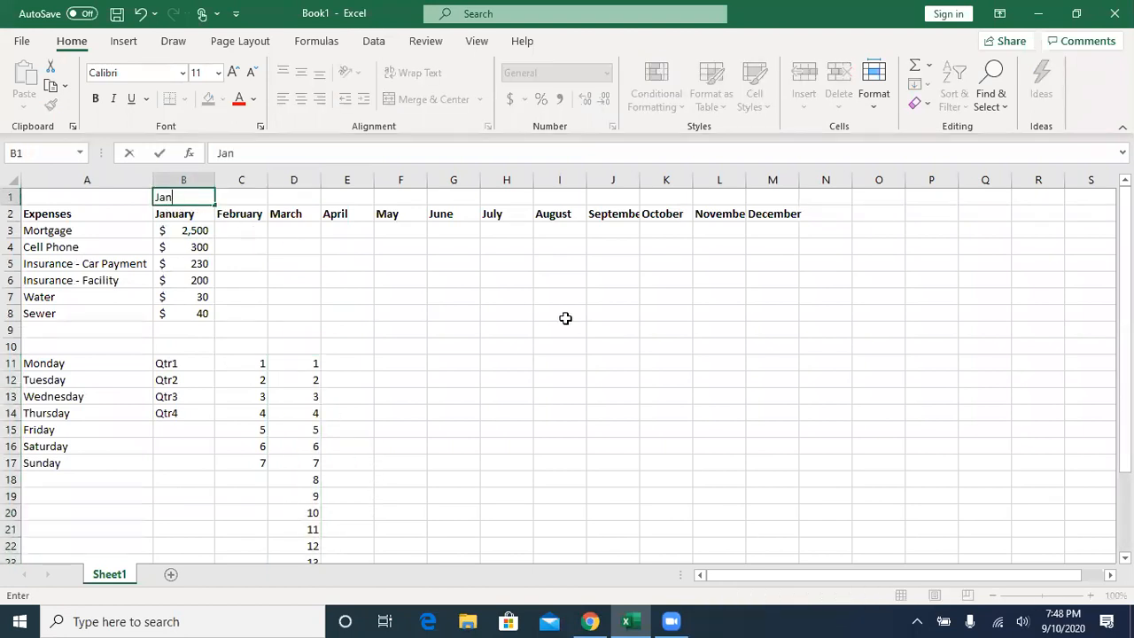
drag(217, 203, 791, 213)
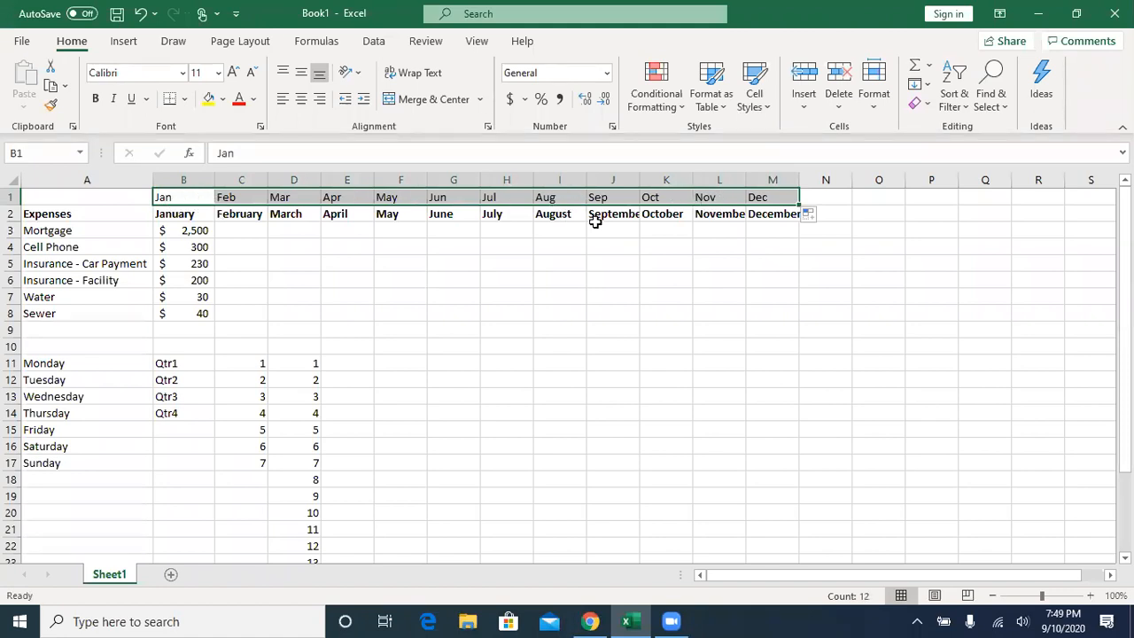
- Delete the abbreviated month cells B1 to M1 from the sheet and undo that deletion
click(838, 78)
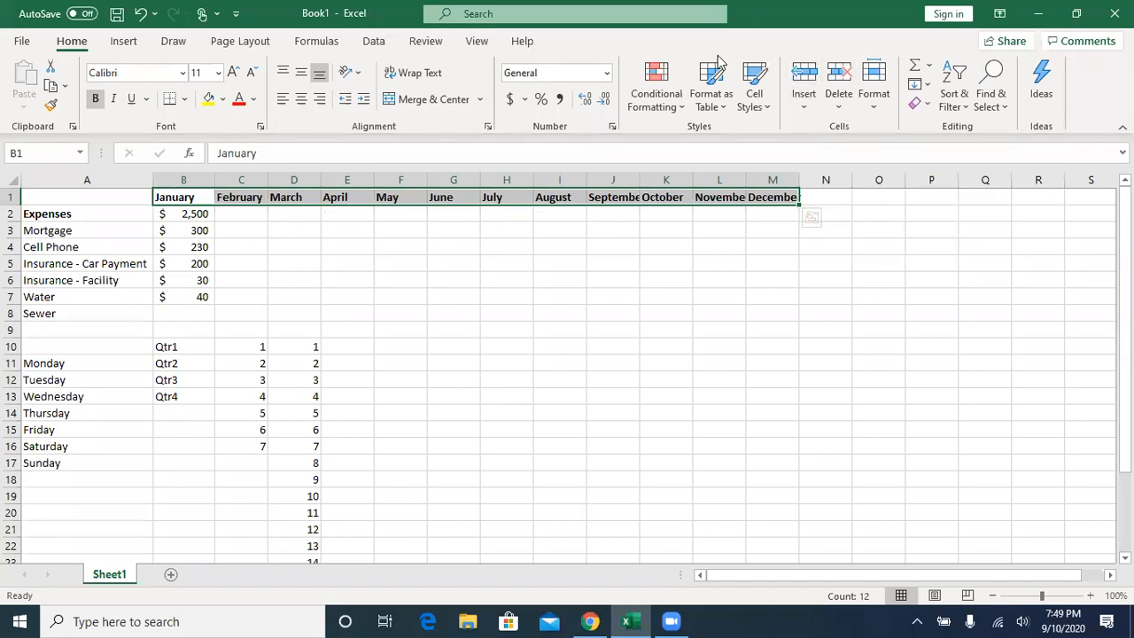
click(141, 14)
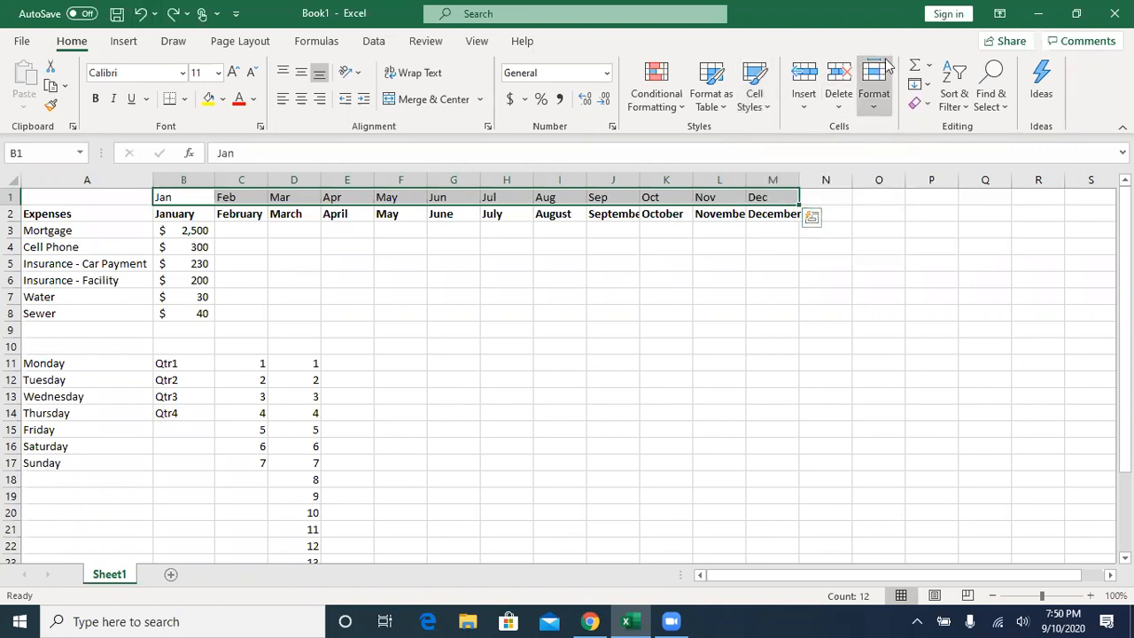
- Clear the contents of the abbreviated month cells B1 to M1 without removing the cells, and view the available cell deletion options
click(168, 196)
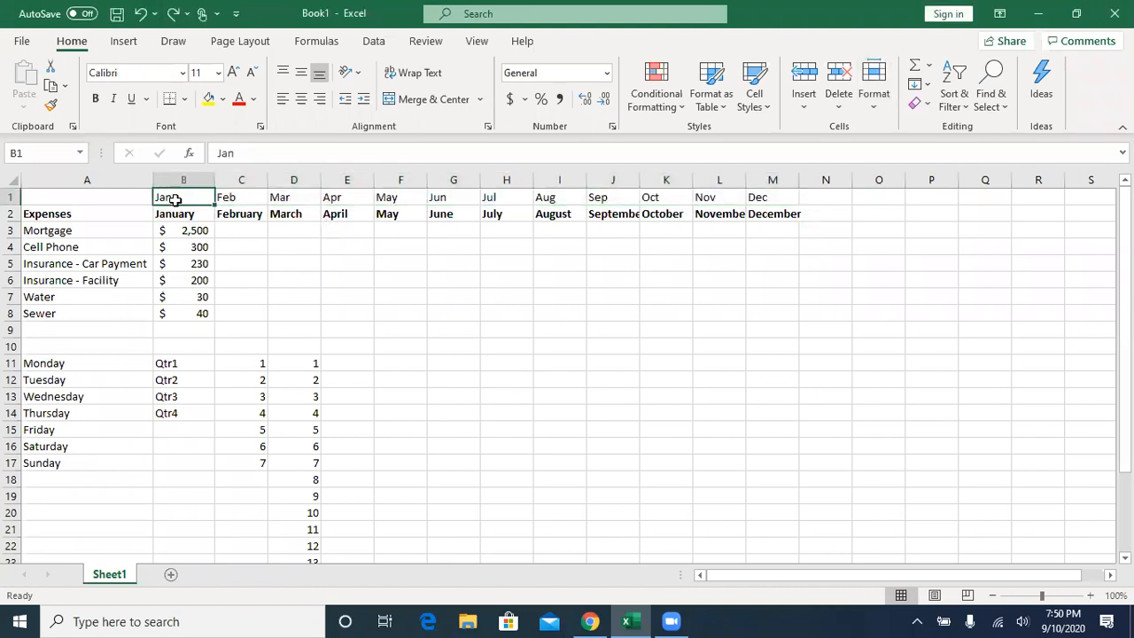
drag(173, 198, 771, 200)
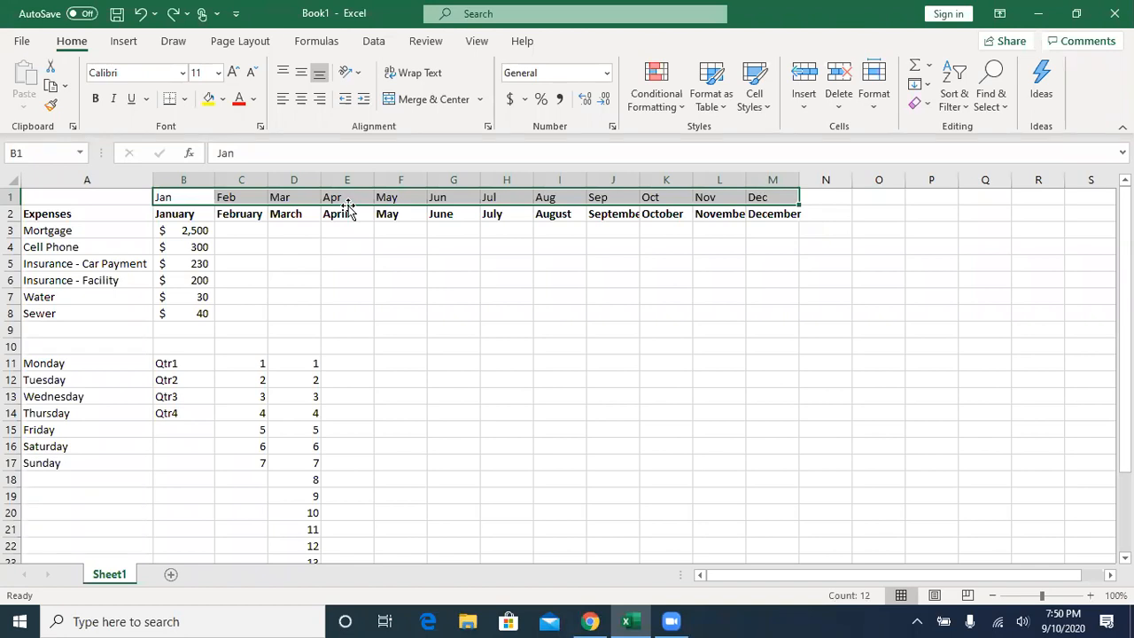
key(Delete)
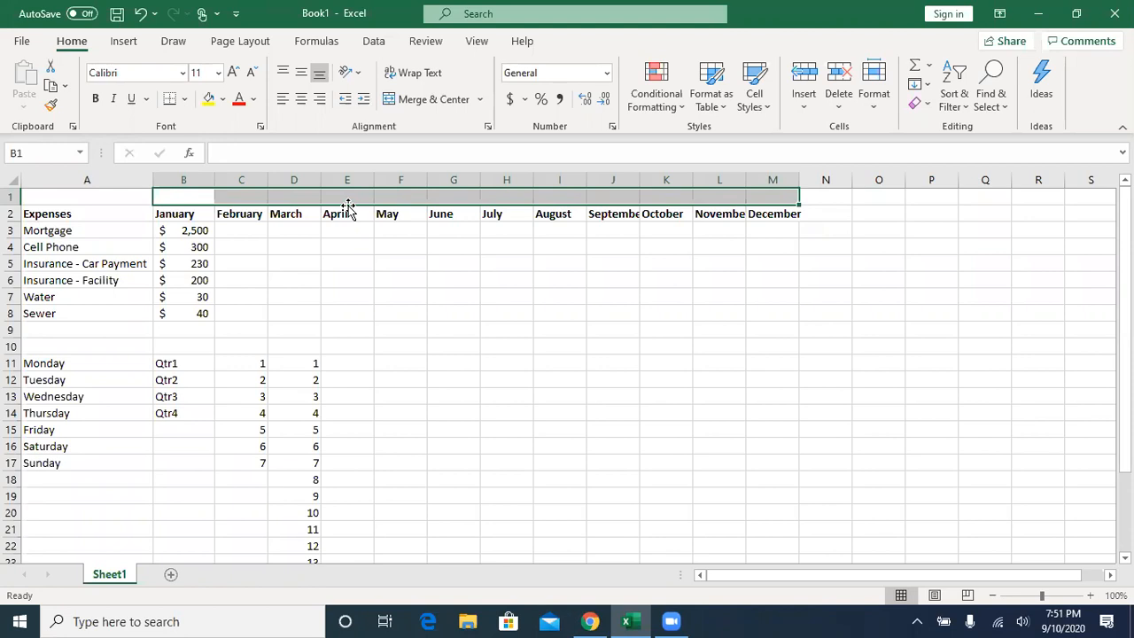
click(842, 107)
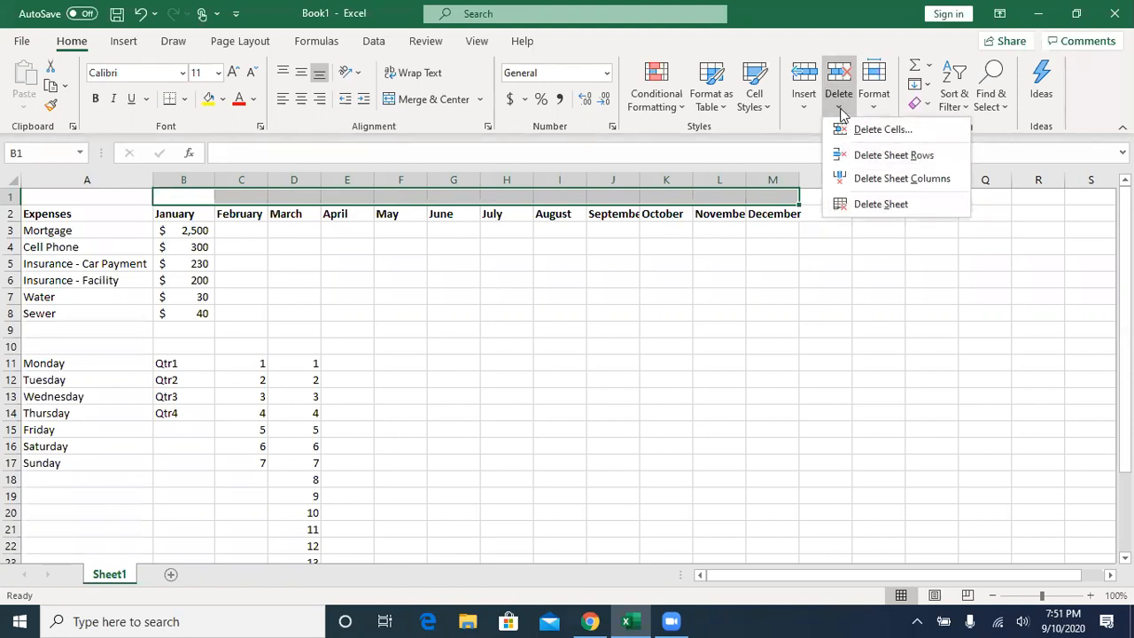
click(841, 107)
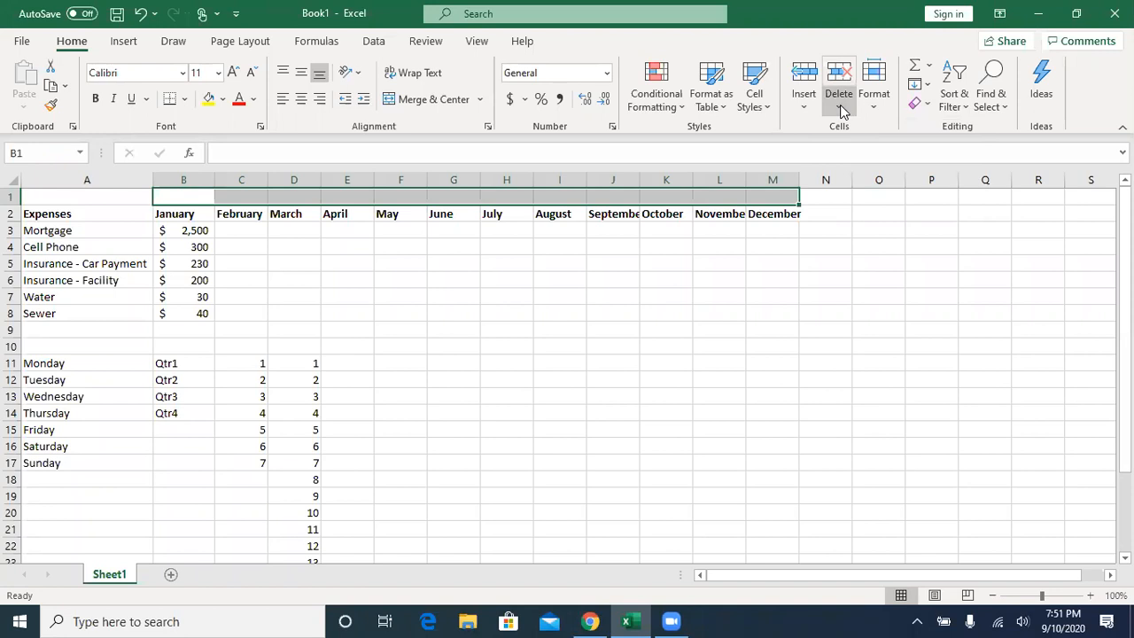
click(675, 257)
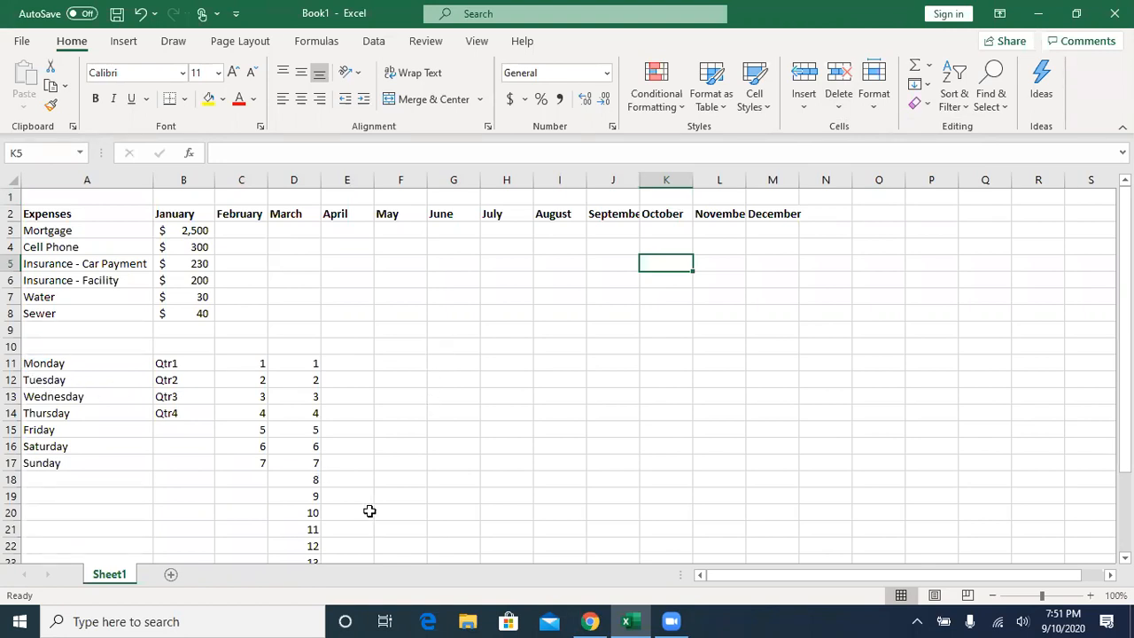
- Clear the weekday, quarter and number series from the range A11 to E29 below the expense table
scroll(377, 512, down, 1)
scroll(399, 409, up, 1)
click(39, 363)
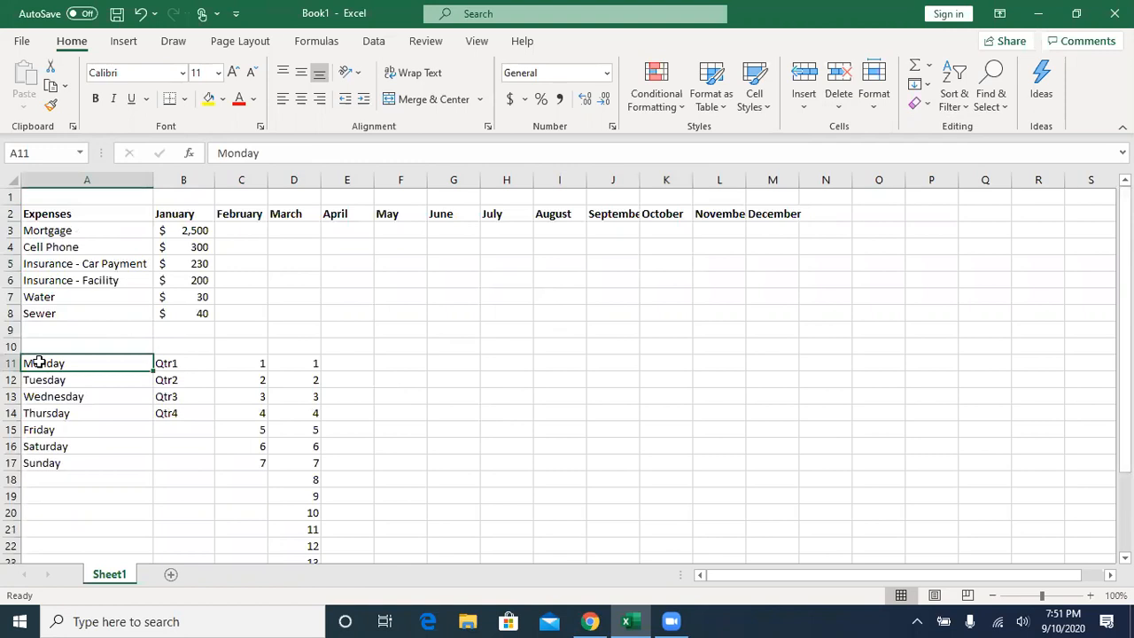
drag(39, 362, 359, 550)
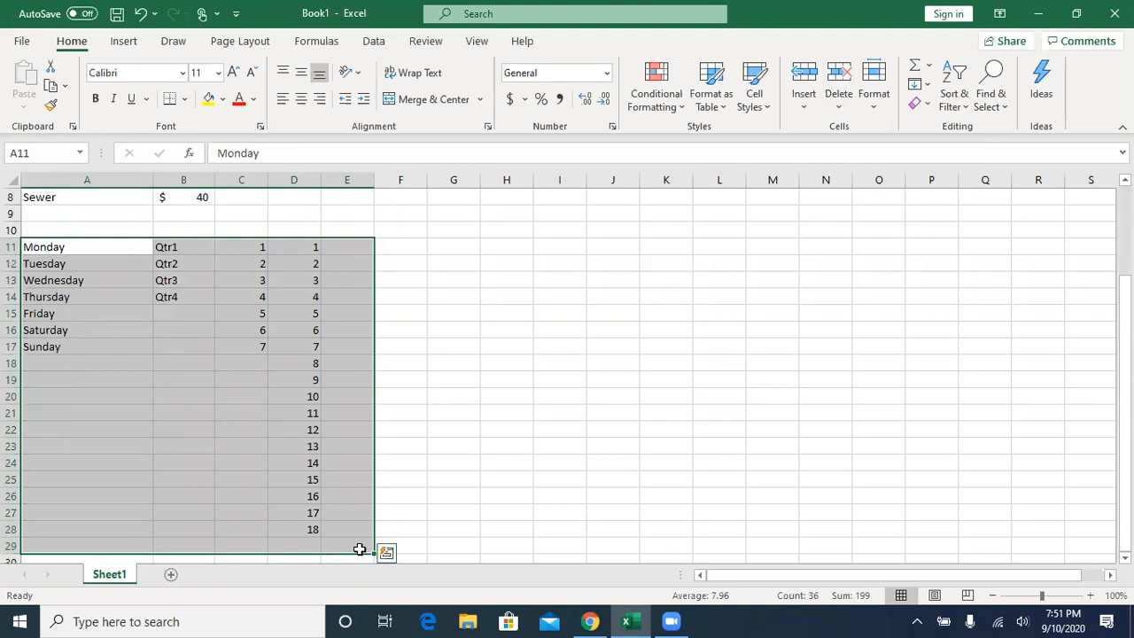
key(Delete)
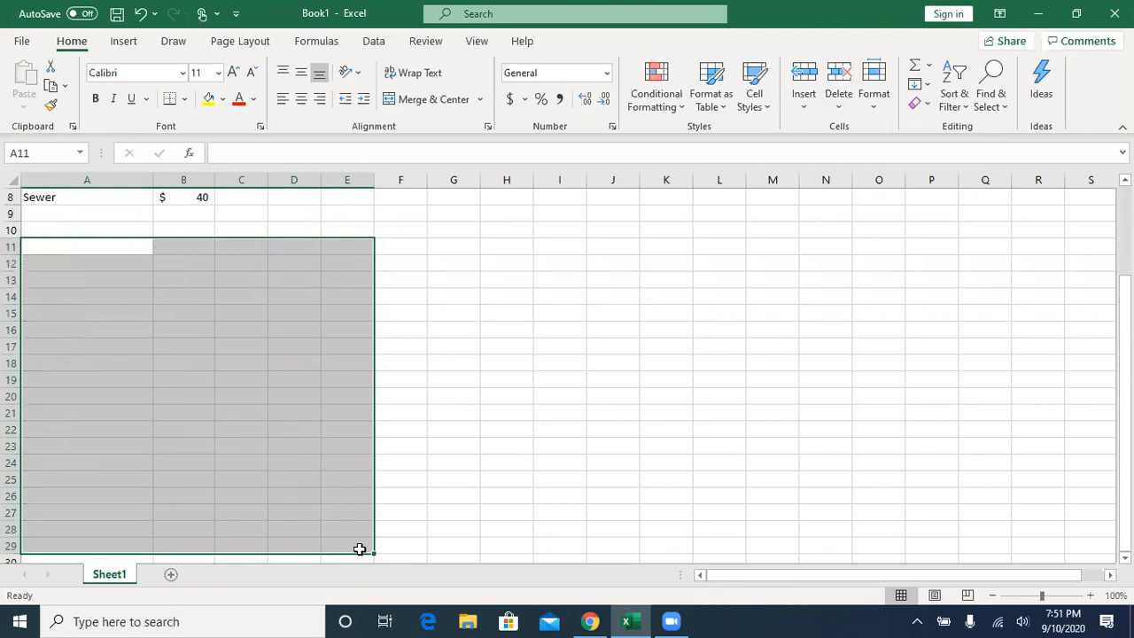
scroll(359, 549, up, 1)
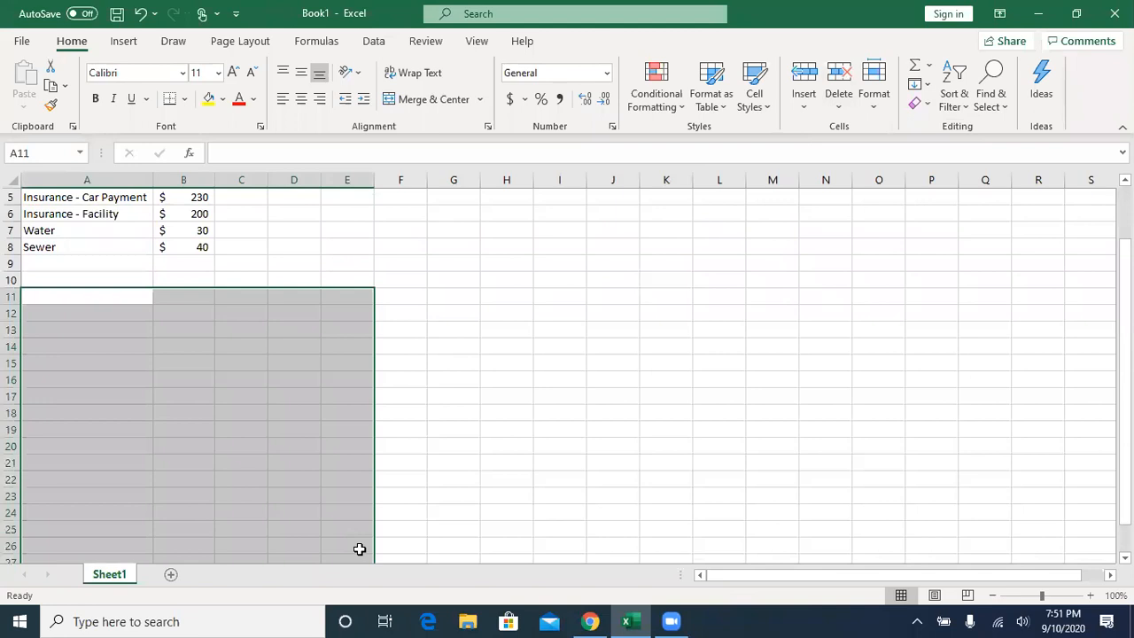
scroll(359, 549, up, 2)
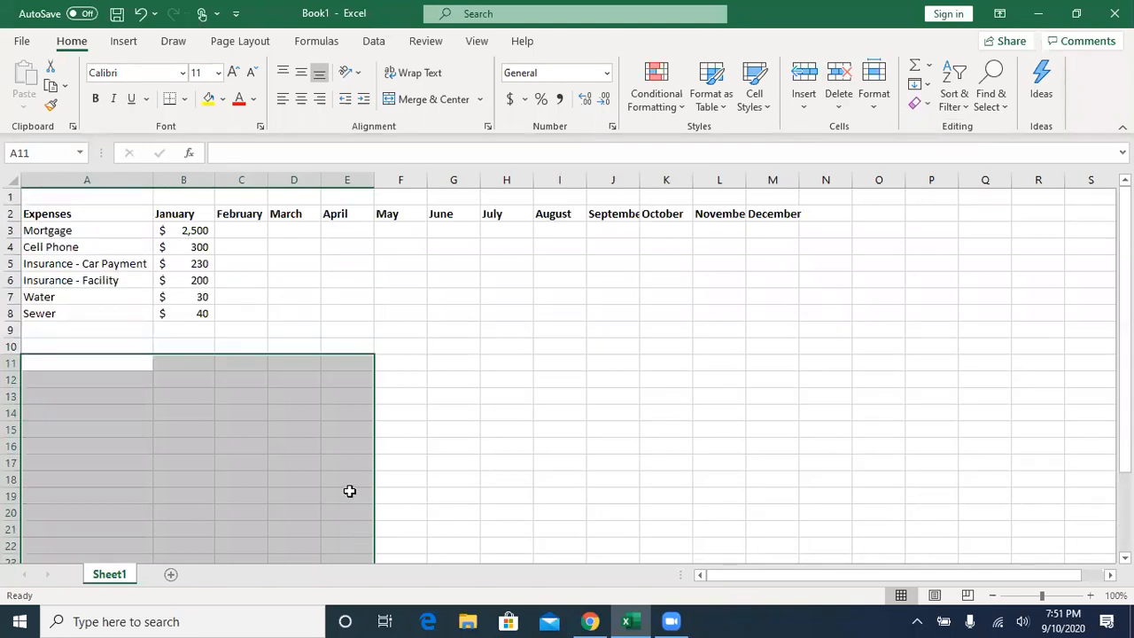
click(318, 433)
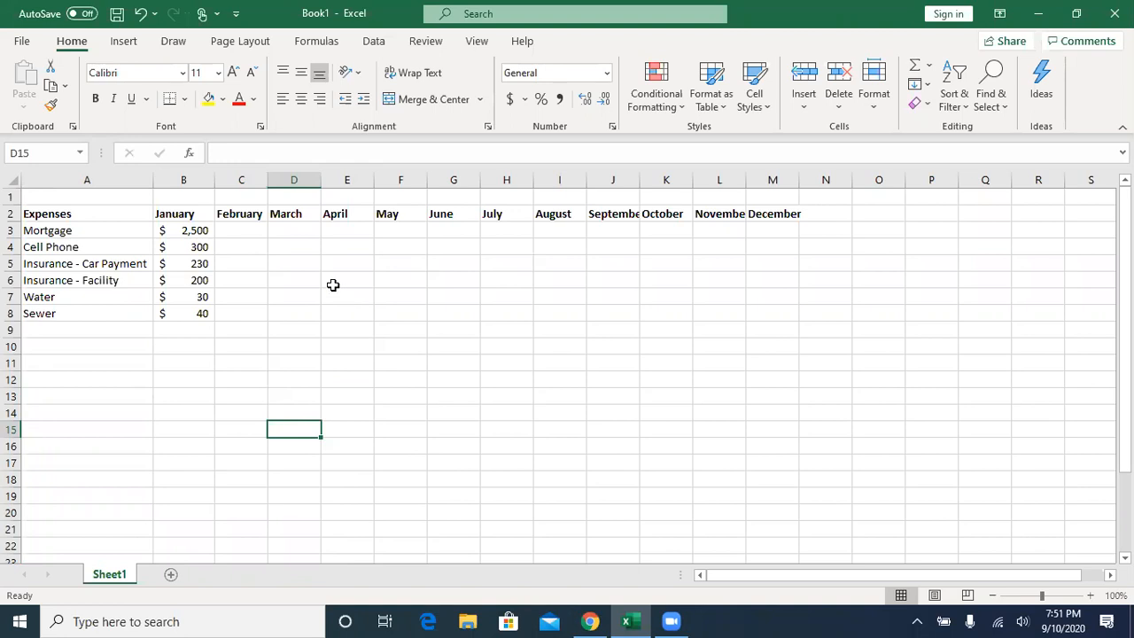
- Fill the January amounts for all six expenses, Mortgage through Sewer, across their rows to December in column M
click(186, 233)
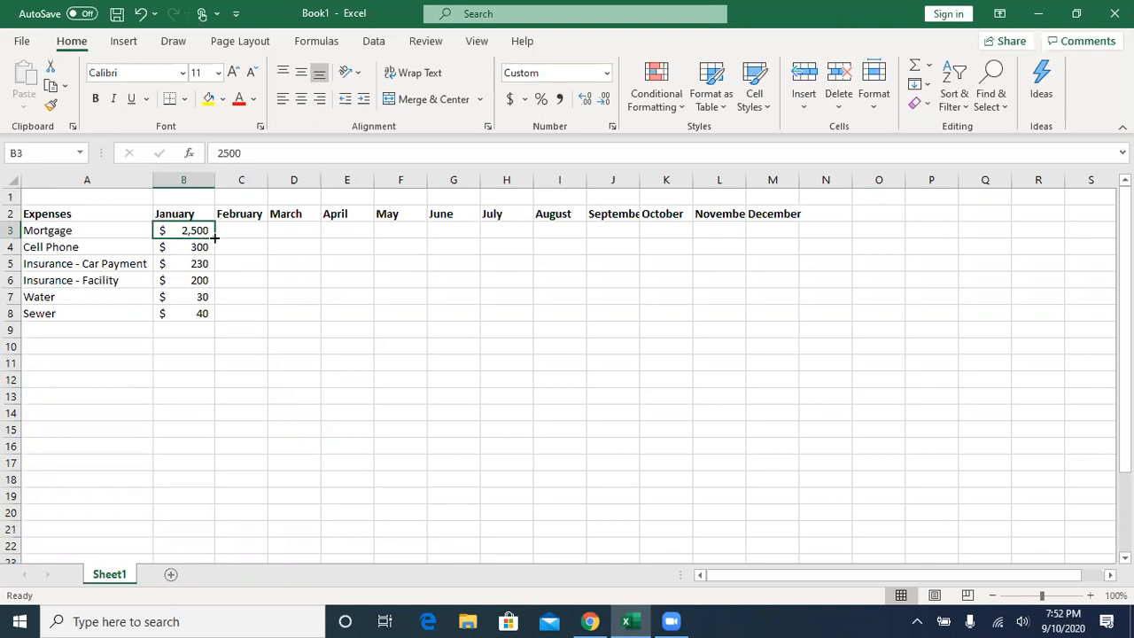
drag(214, 237, 782, 247)
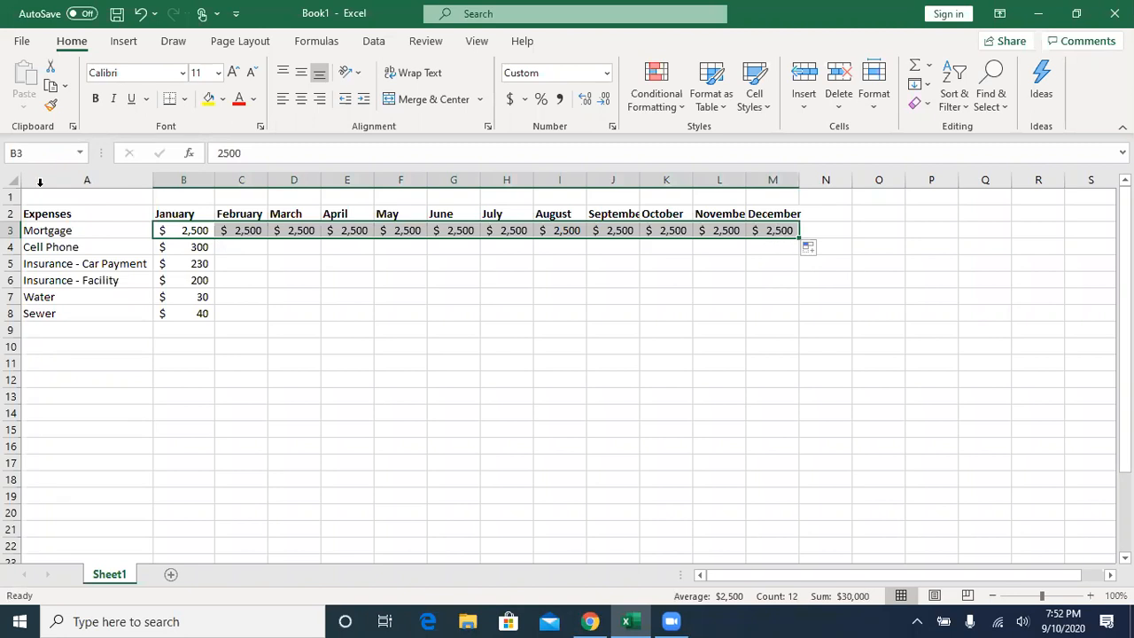
click(188, 230)
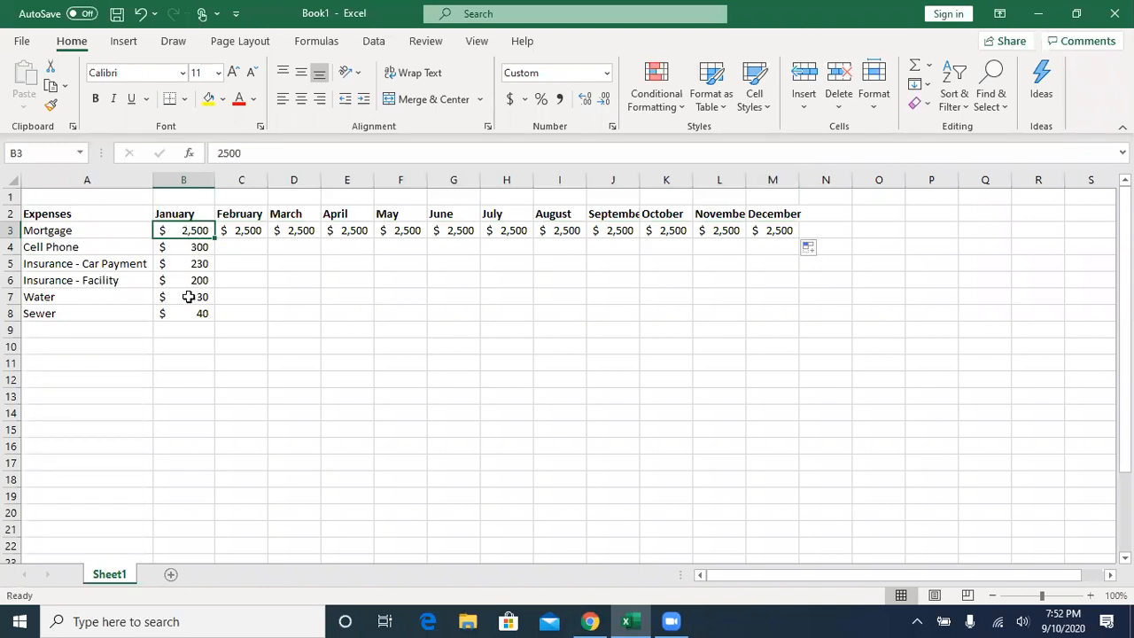
click(189, 249)
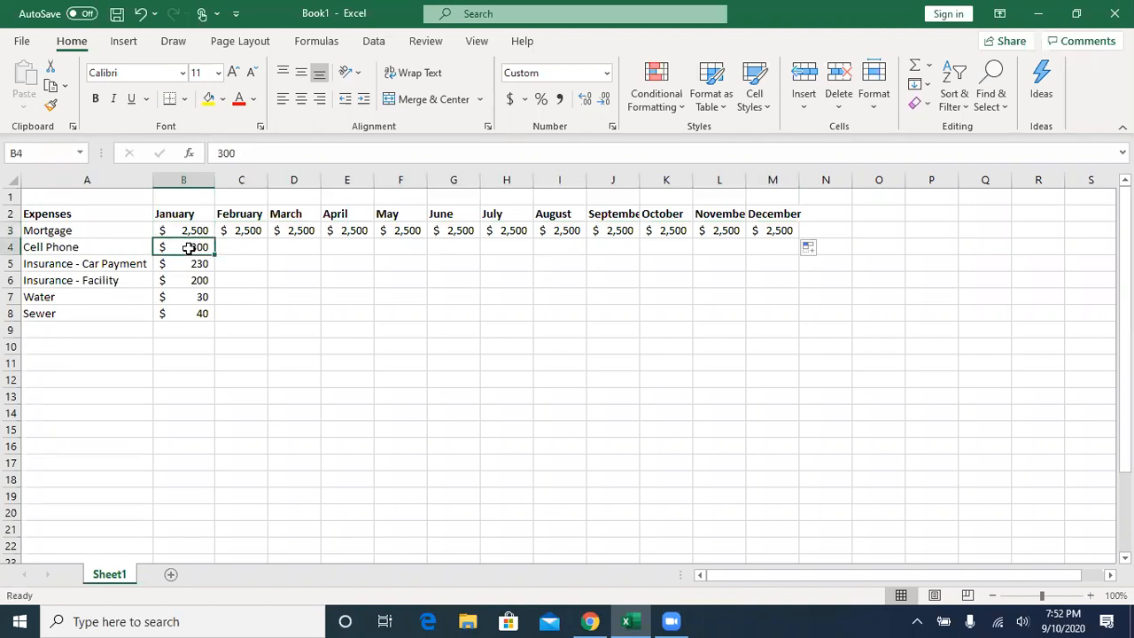
drag(214, 255, 785, 269)
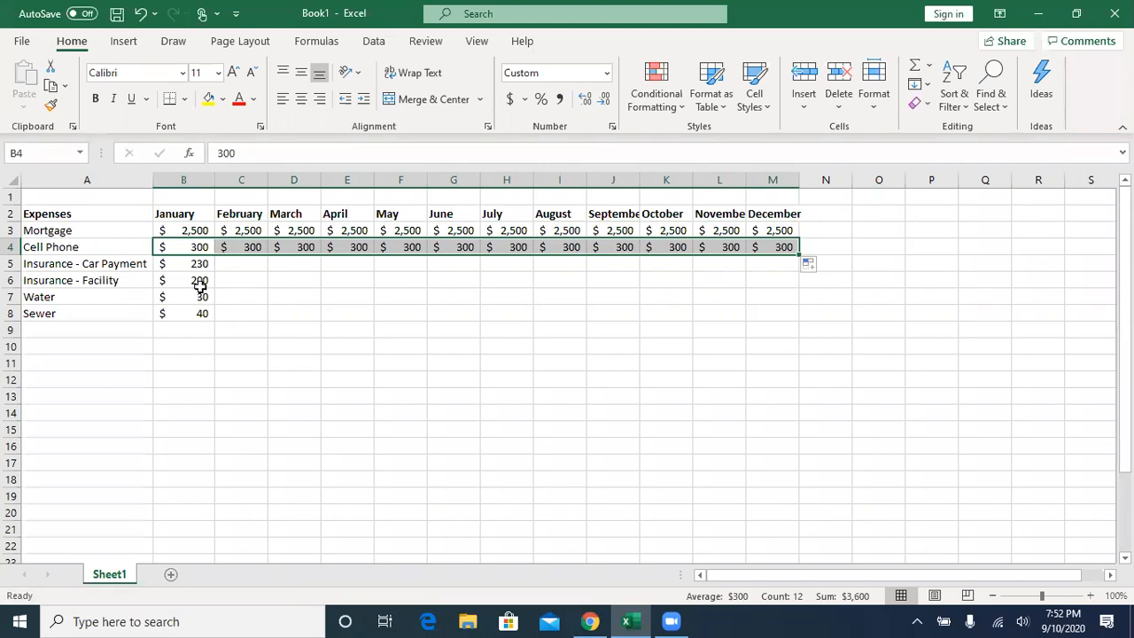
drag(195, 264, 200, 311)
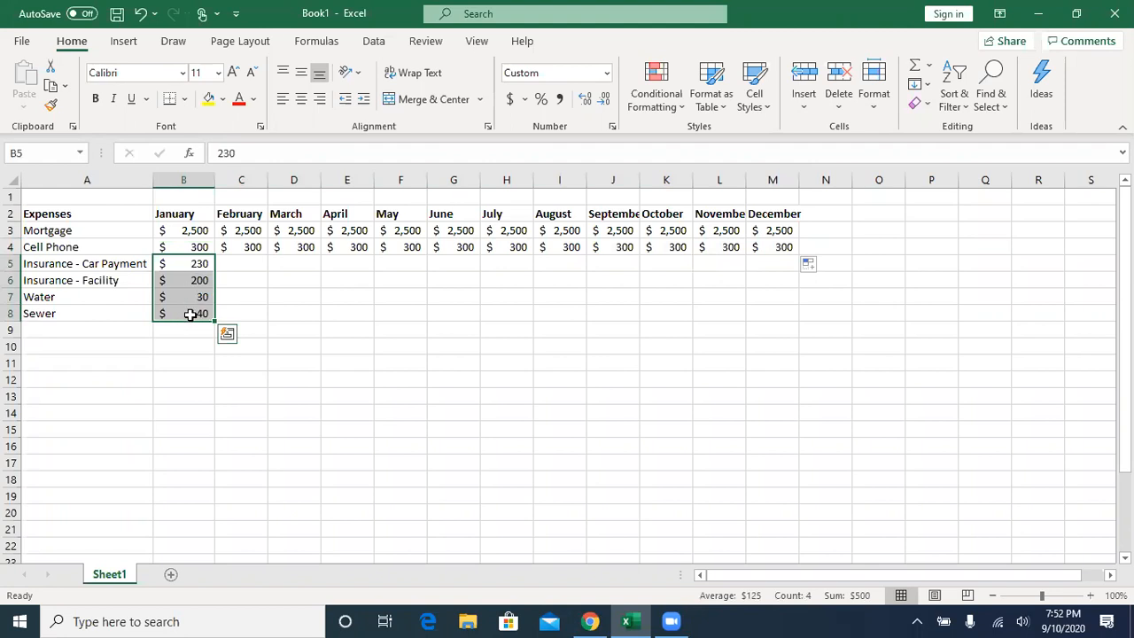
drag(213, 326, 785, 341)
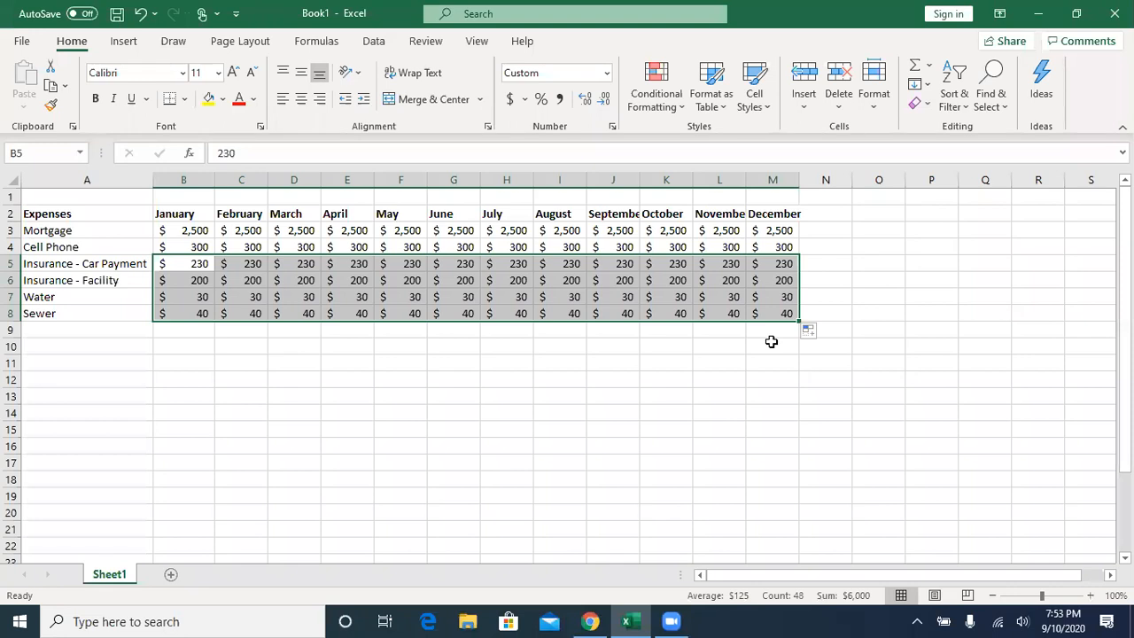
- Set the Cell Phone expense to 450 for both May and December
click(55, 249)
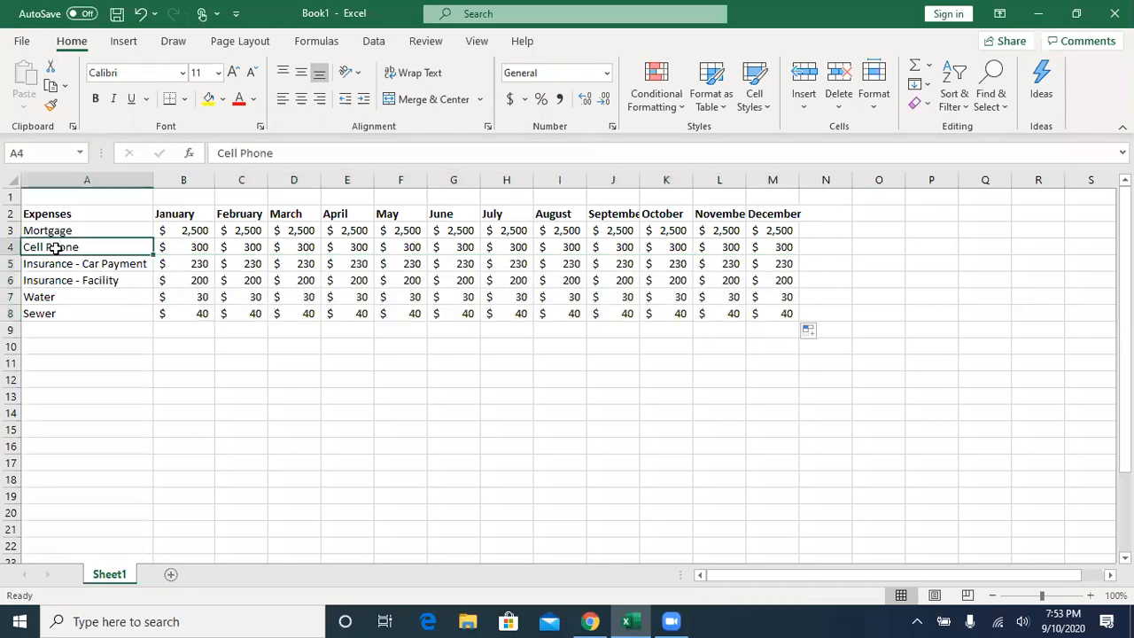
click(403, 249)
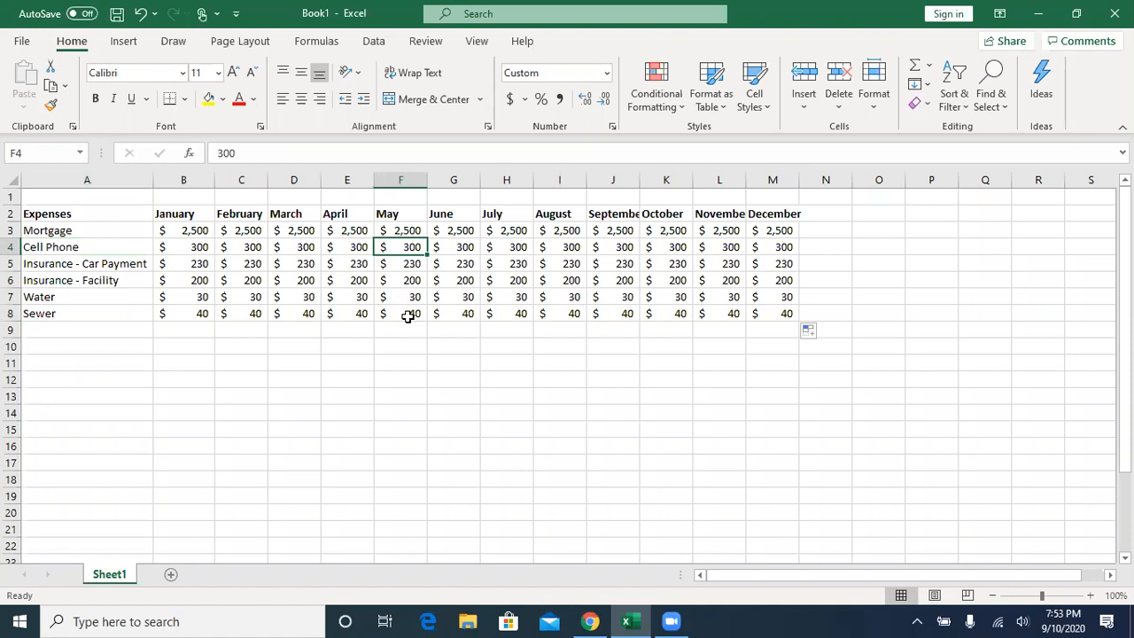
text(450)
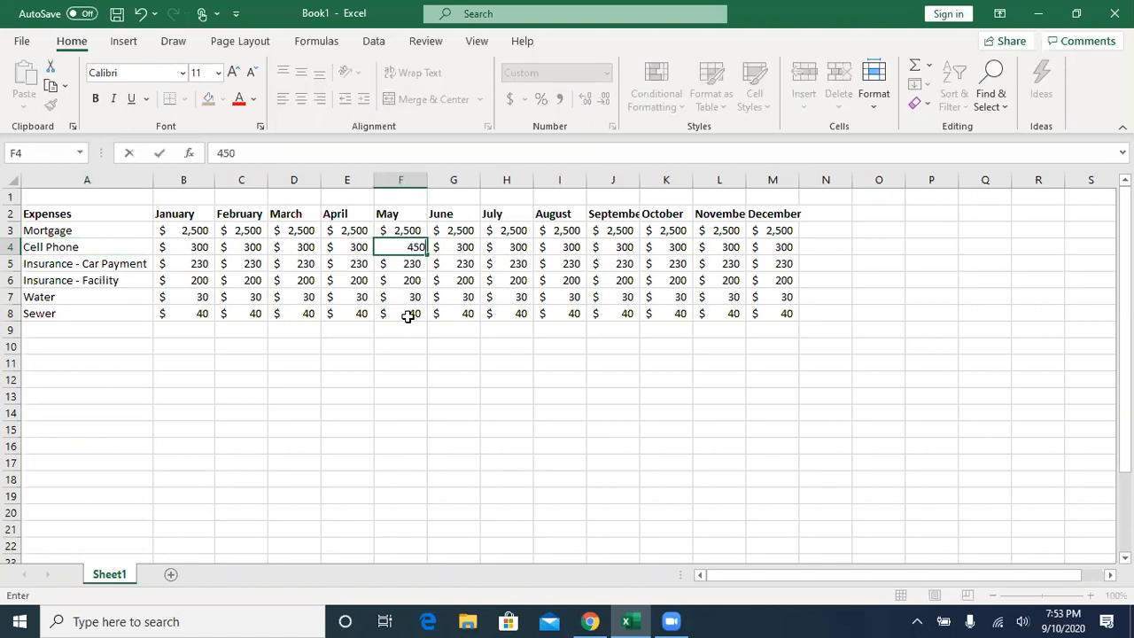
key(Return)
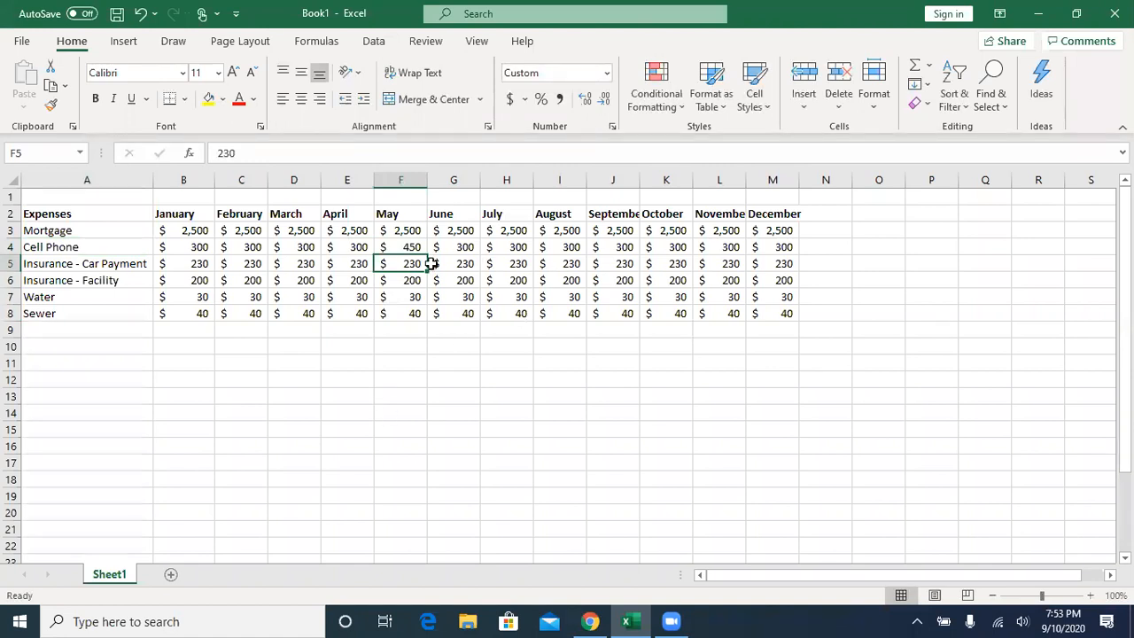
click(782, 247)
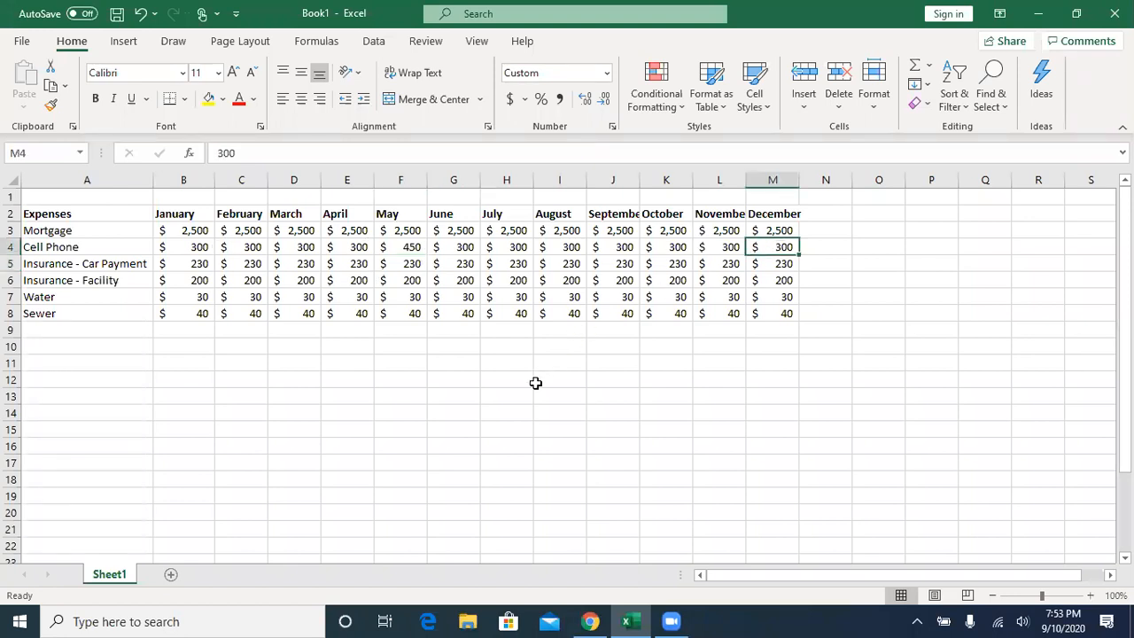
text(450)
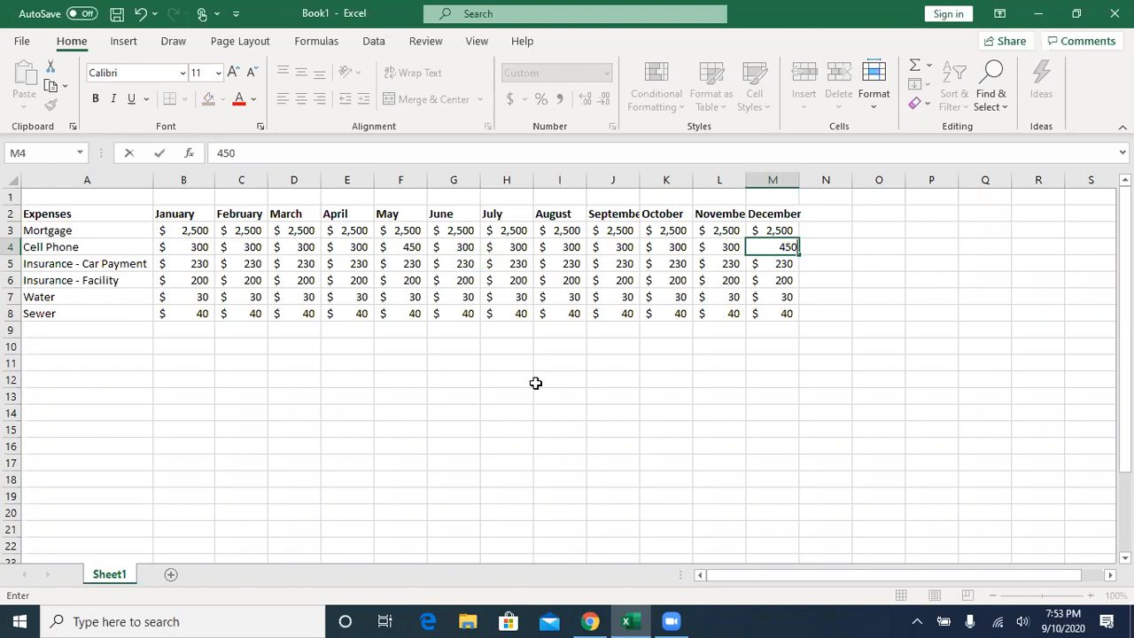
click(159, 153)
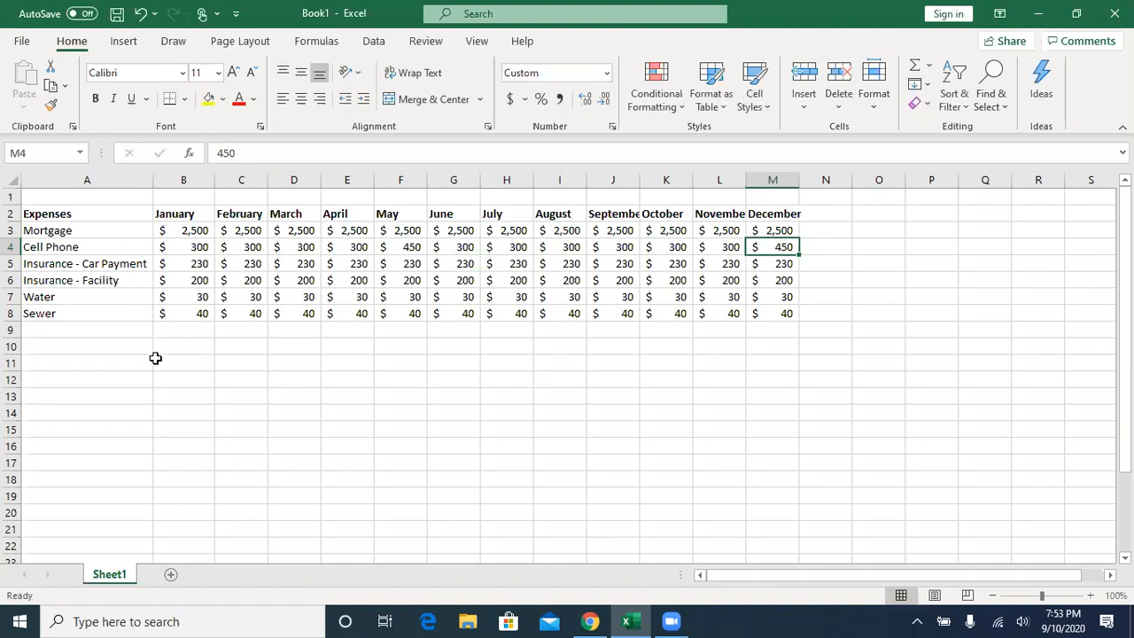
- Add the label Total in cell A9 below the last expense
click(64, 332)
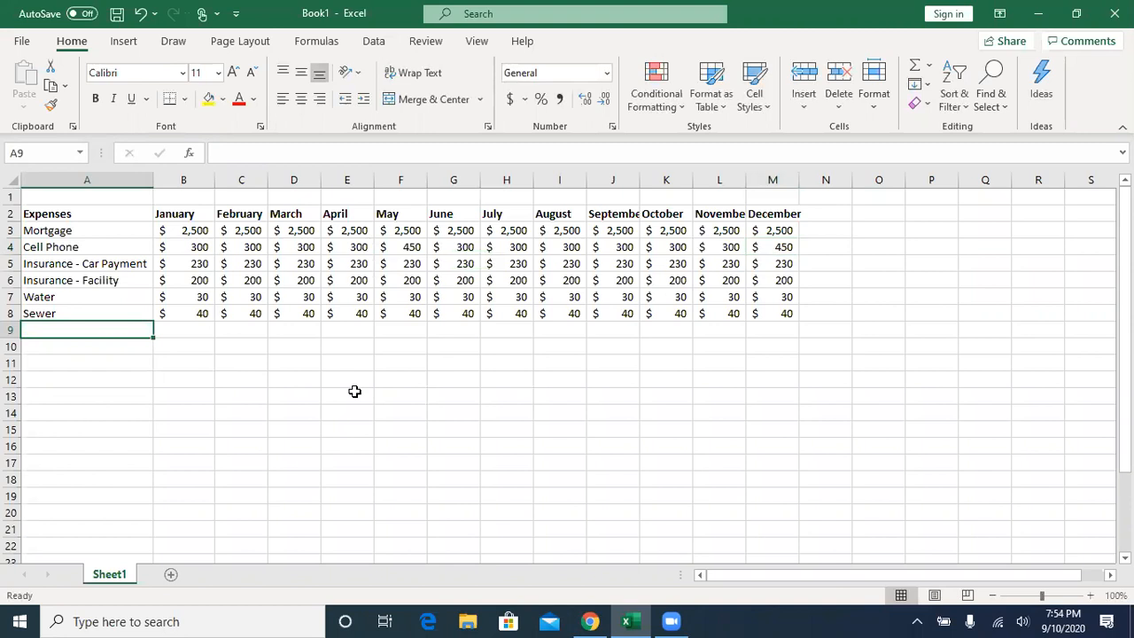
text(Total)
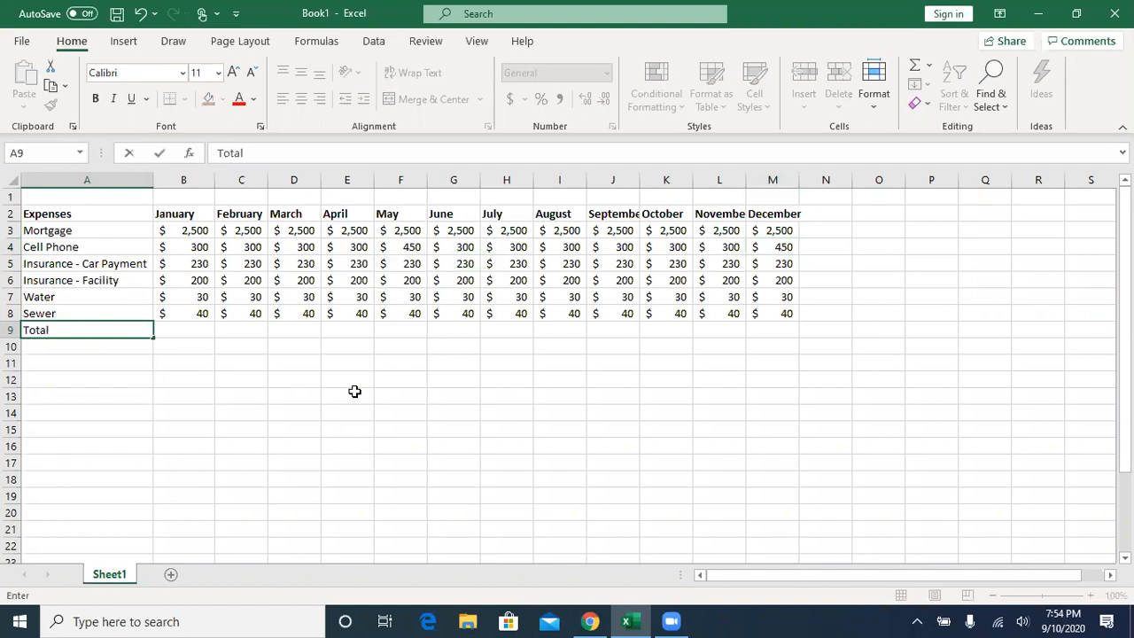
key(Tab)
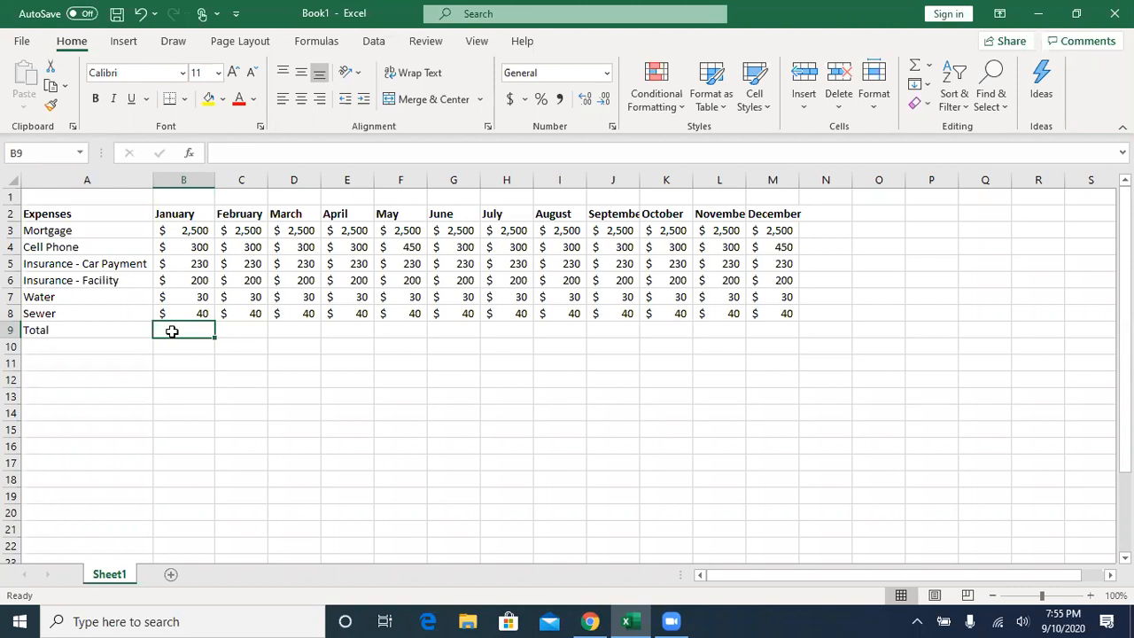
- Total the January expenses in cell B9 with the formula =B3+B4+B5+B6+B7+B8 and review its cell references
text(=)
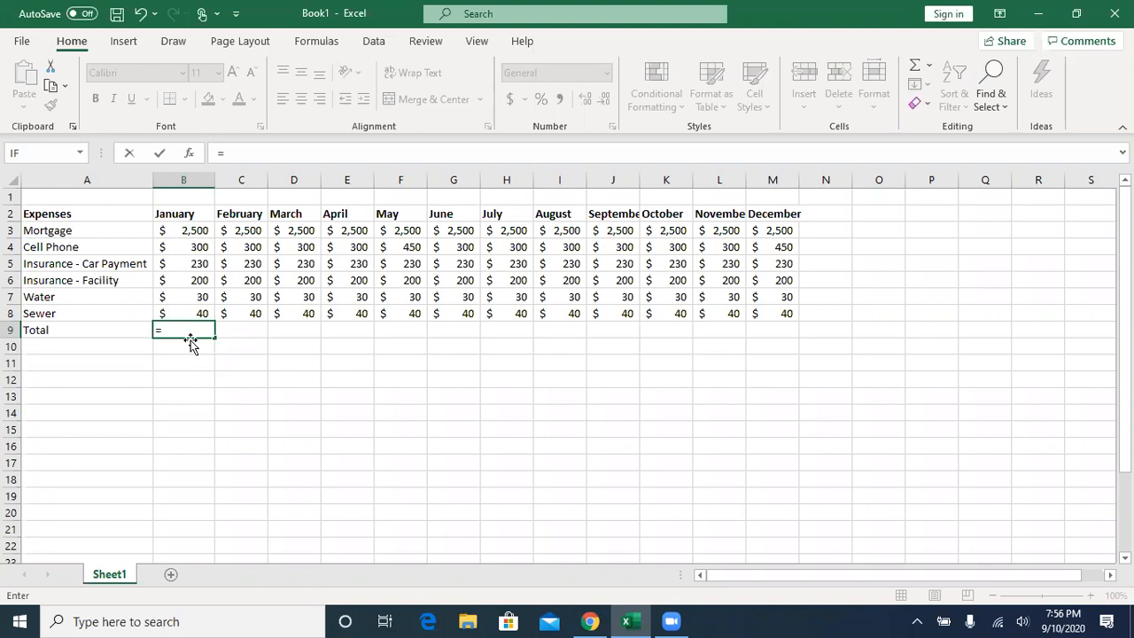
click(193, 230)
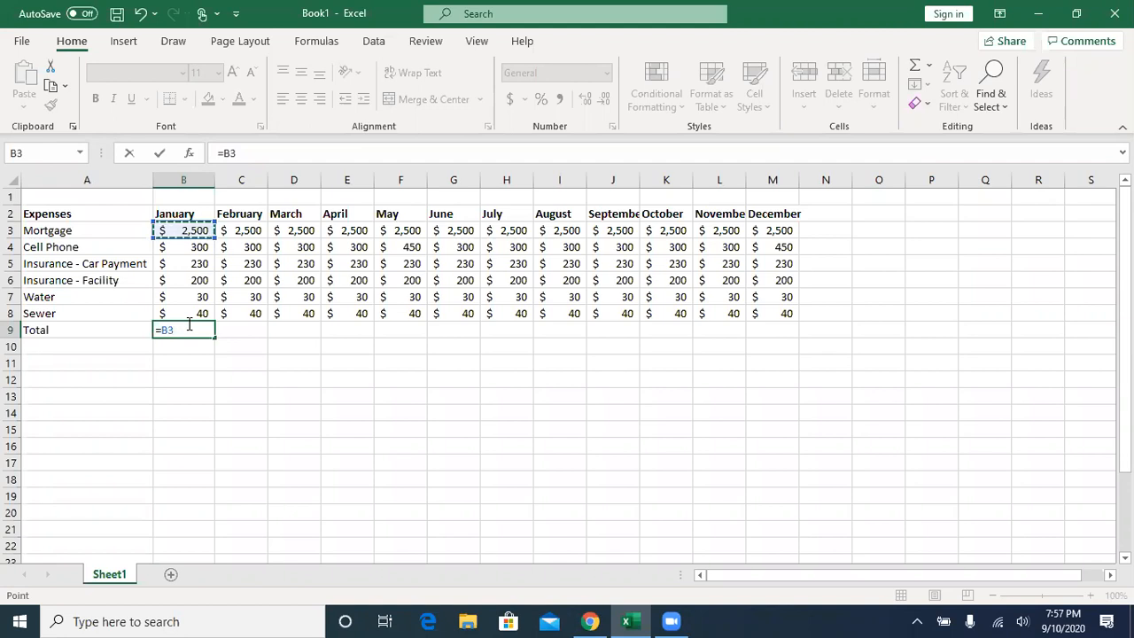
text(+)
click(188, 254)
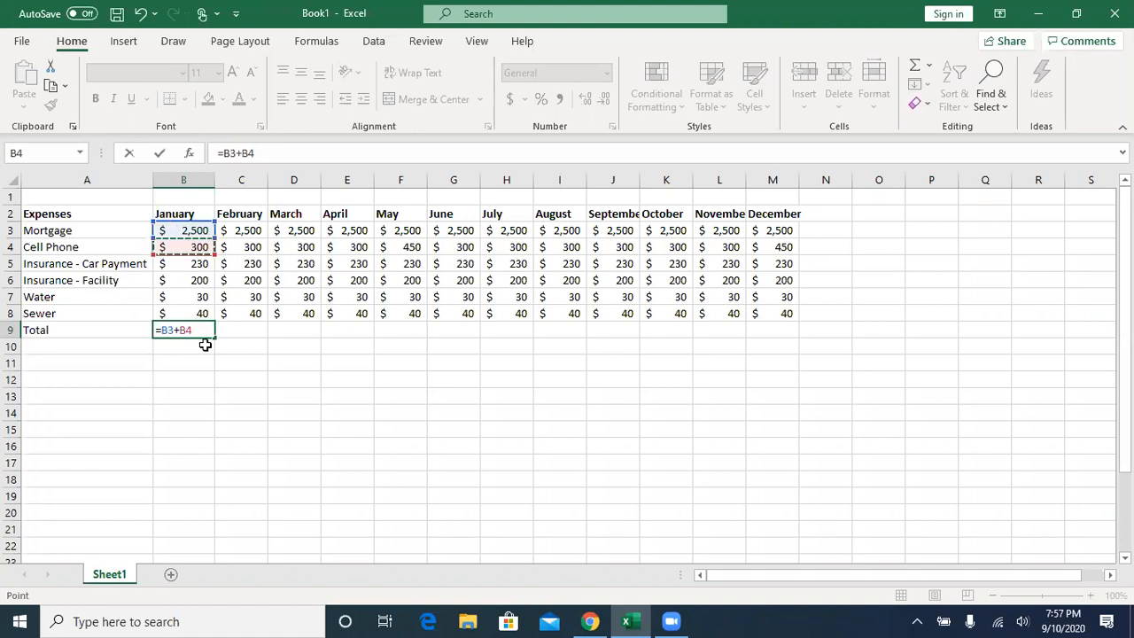
text(+)
click(178, 264)
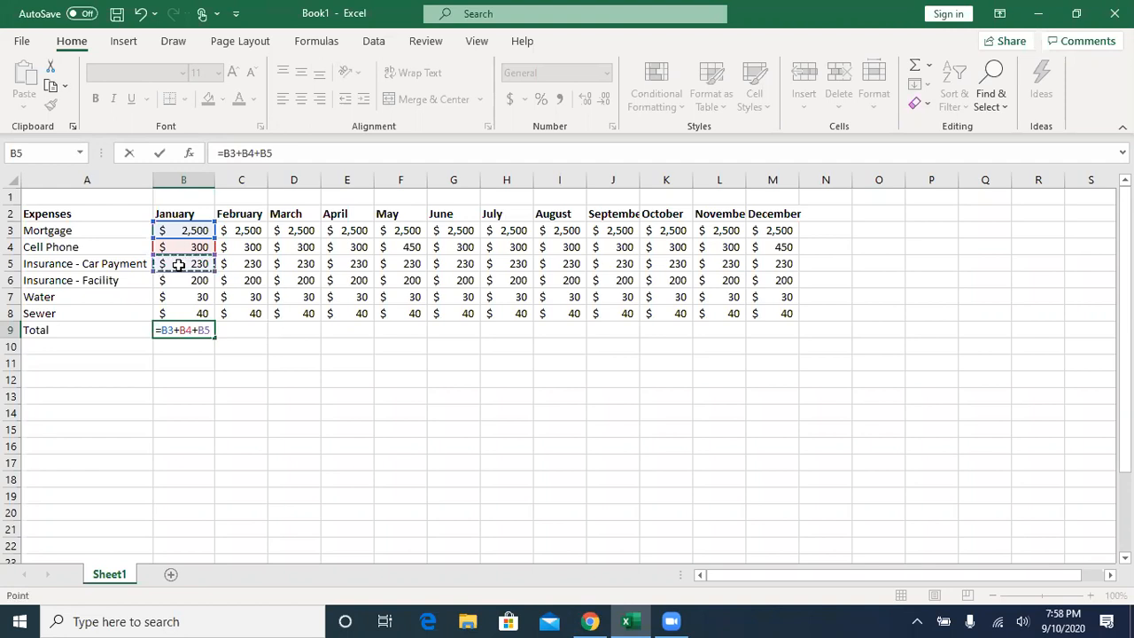
text(+)
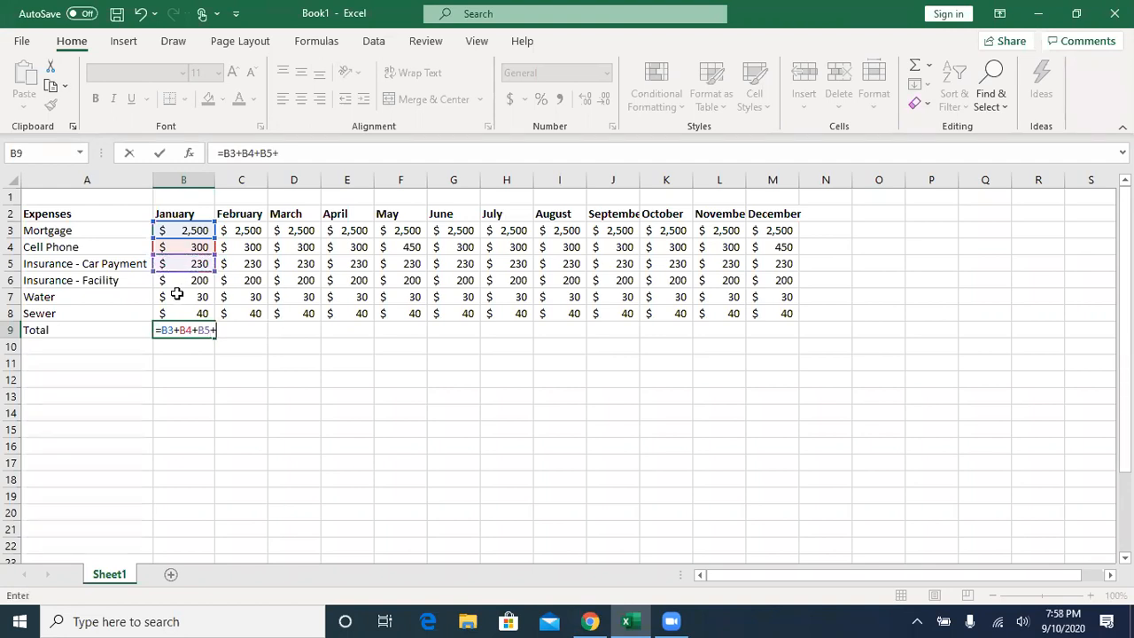
click(191, 281)
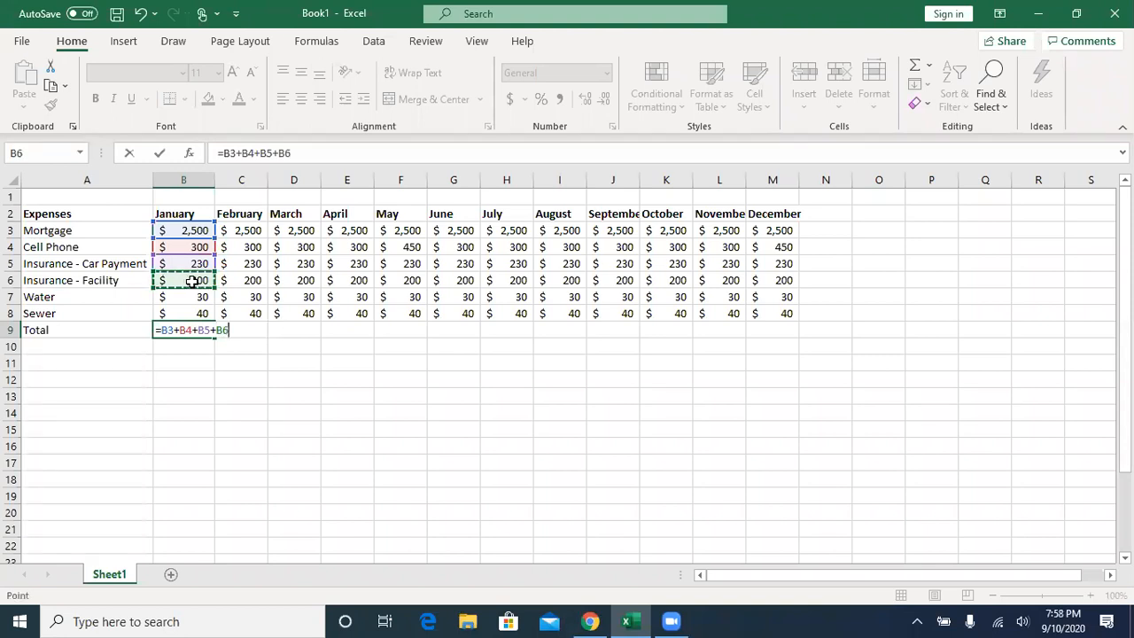
text(+)
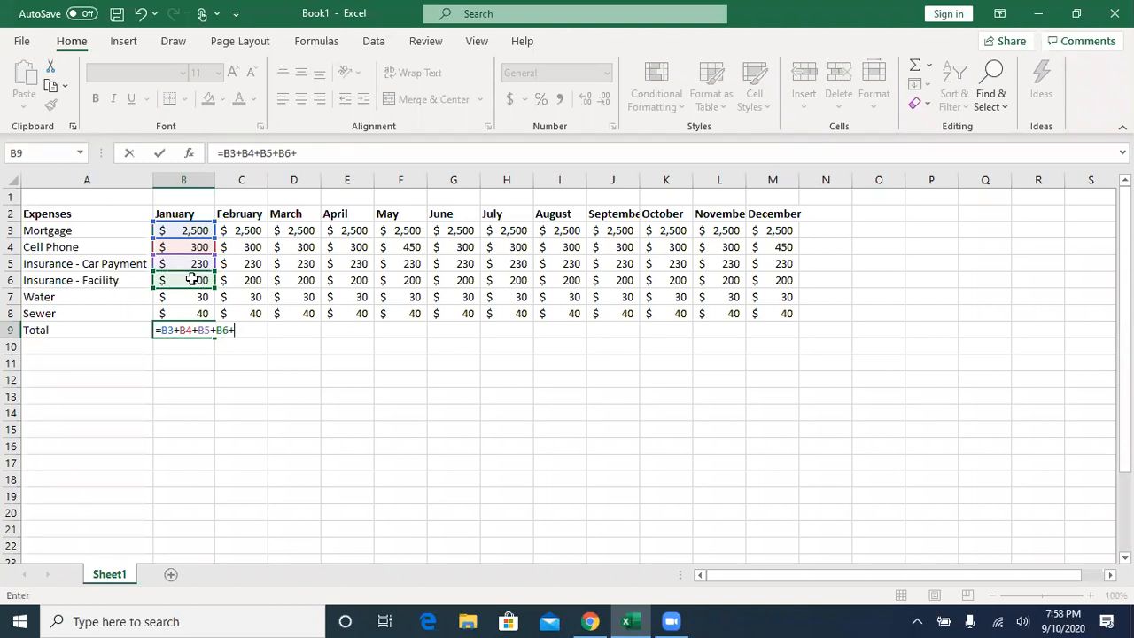
click(190, 302)
text(+)
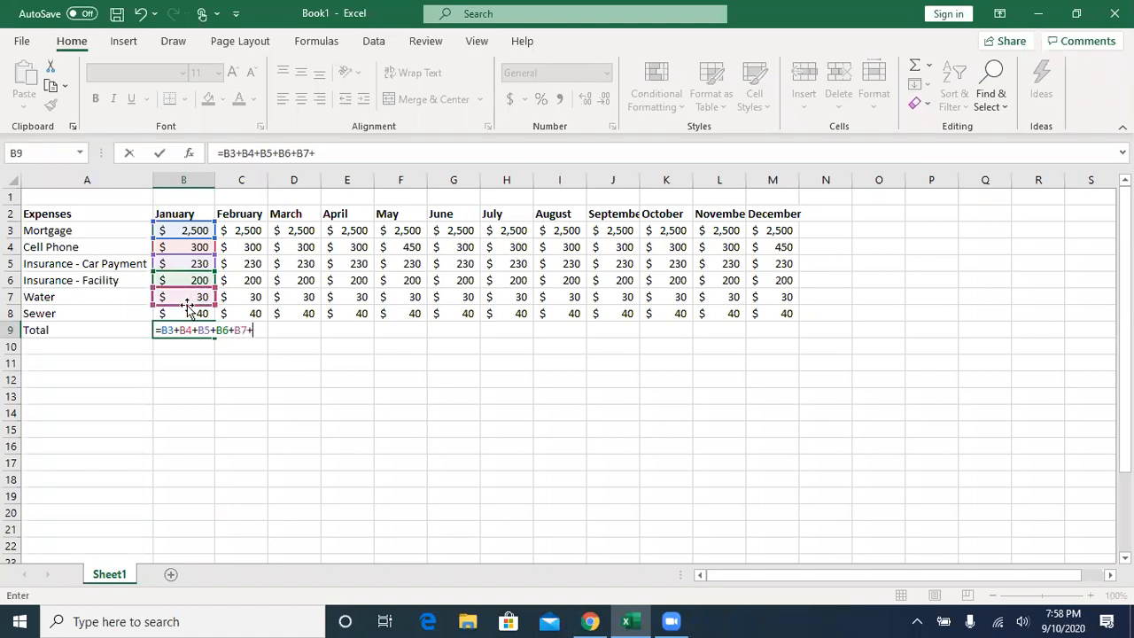
click(183, 313)
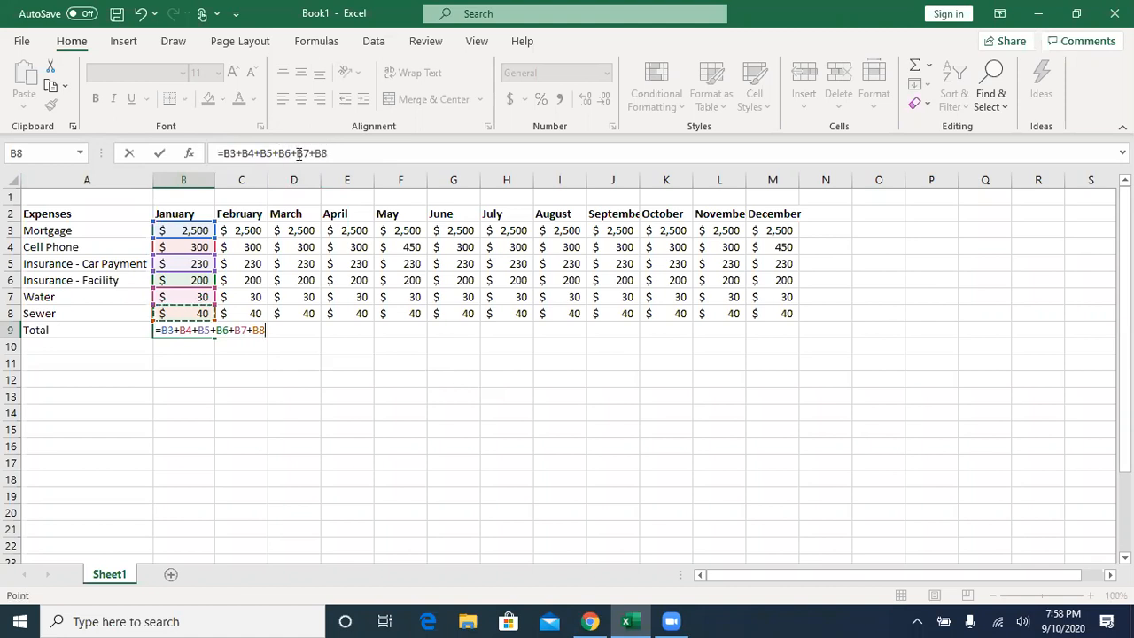
click(161, 154)
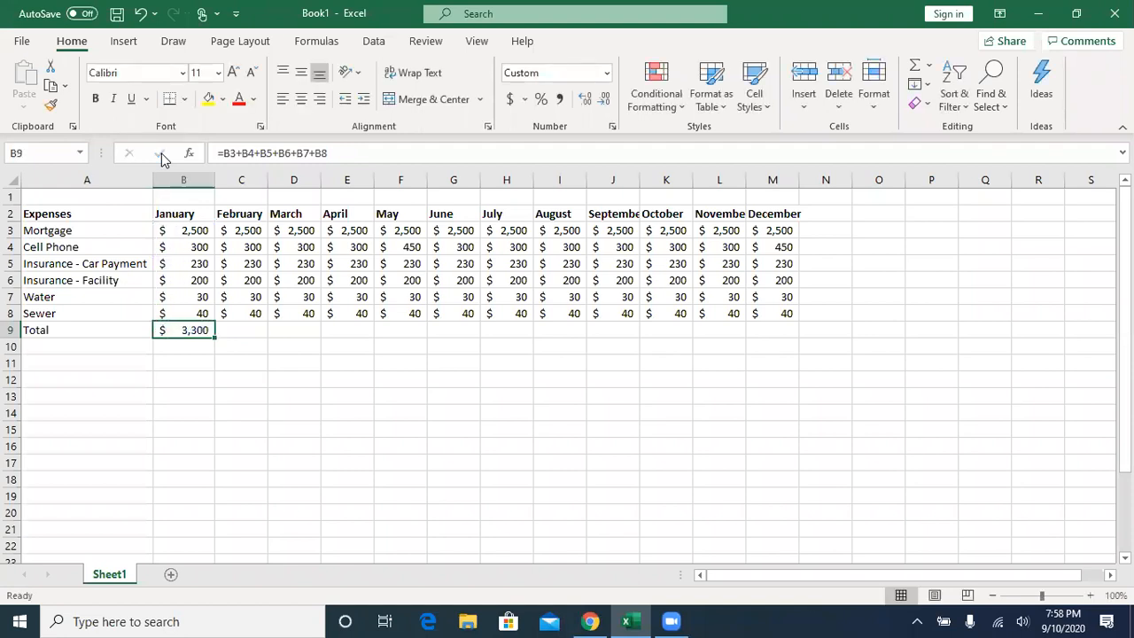
click(342, 154)
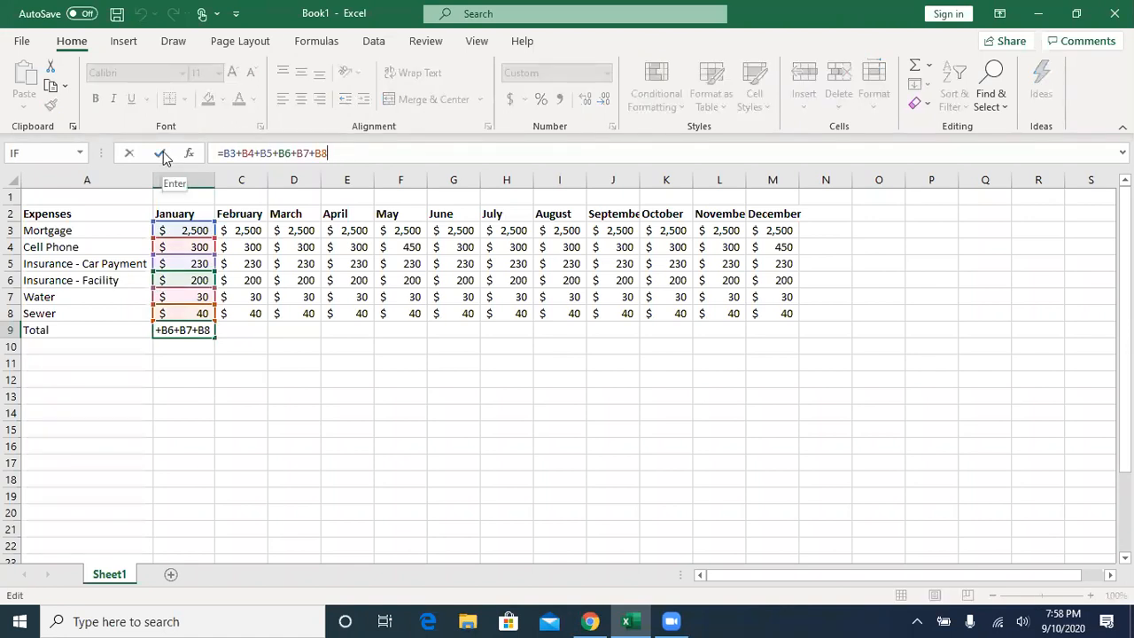
key(Return)
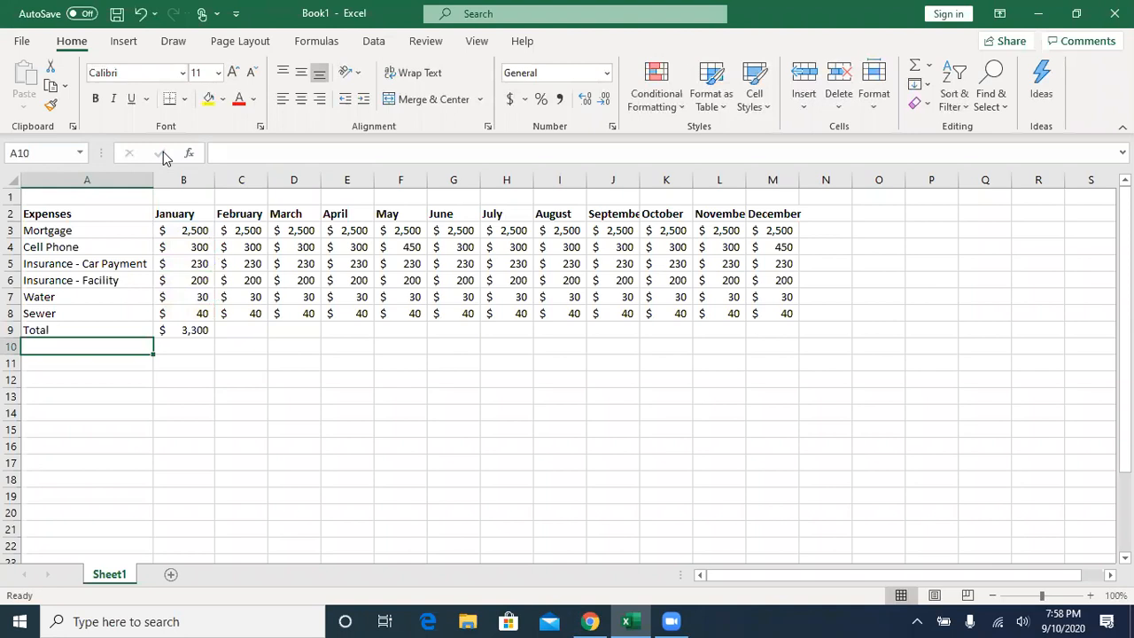
click(188, 332)
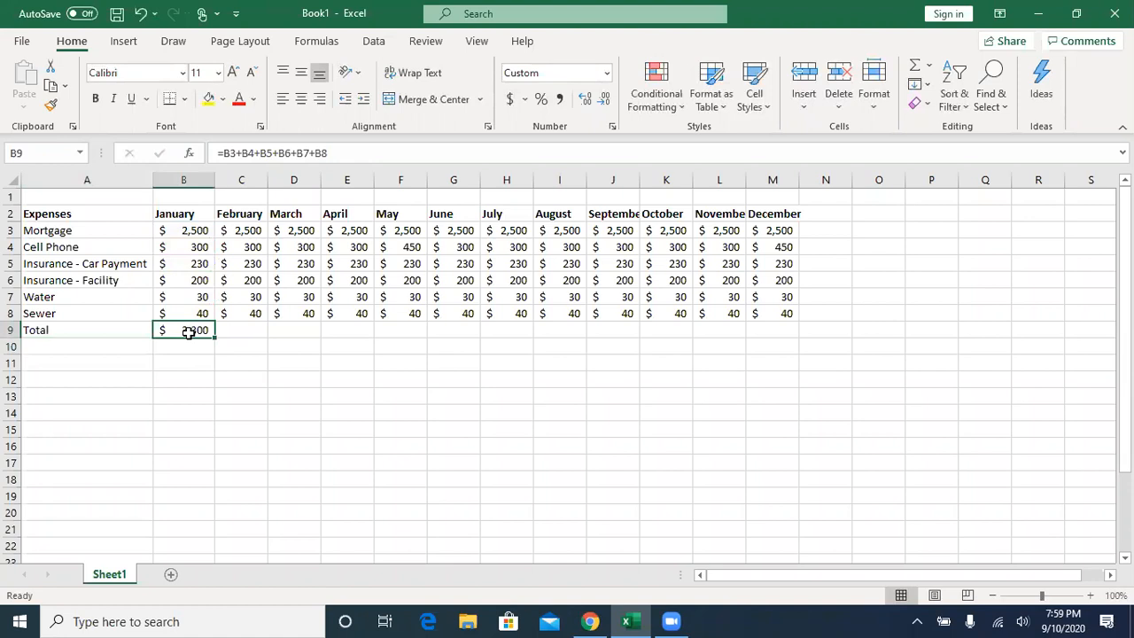
- Enter the four arithmetic operators + - * / as plain text in cell A11
click(103, 362)
text(')
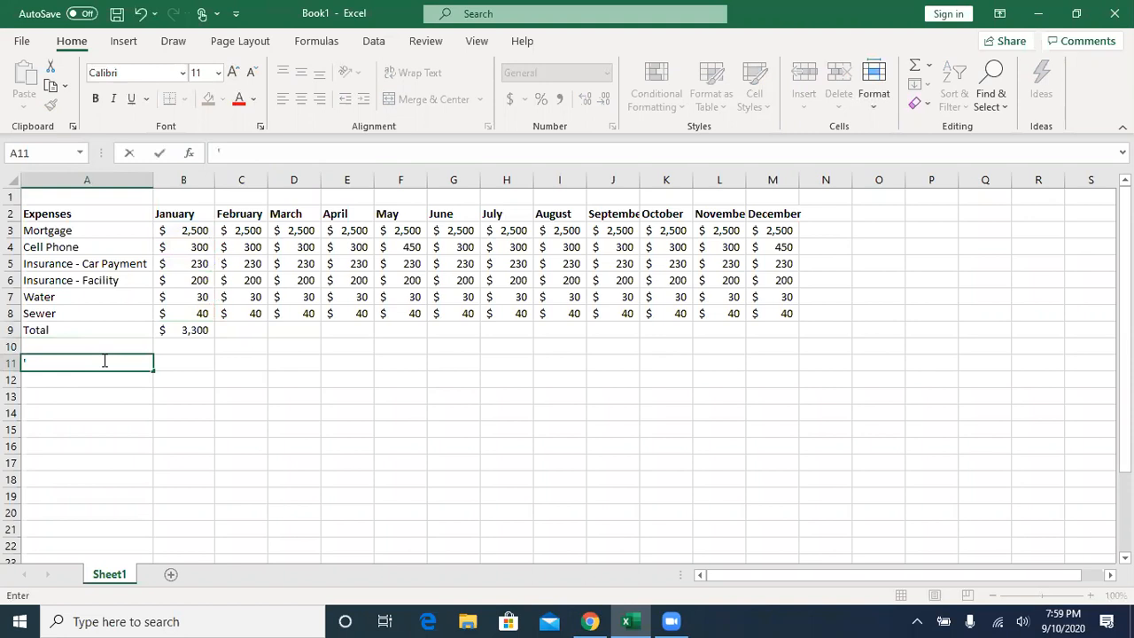
text(+ - *)
click(177, 280)
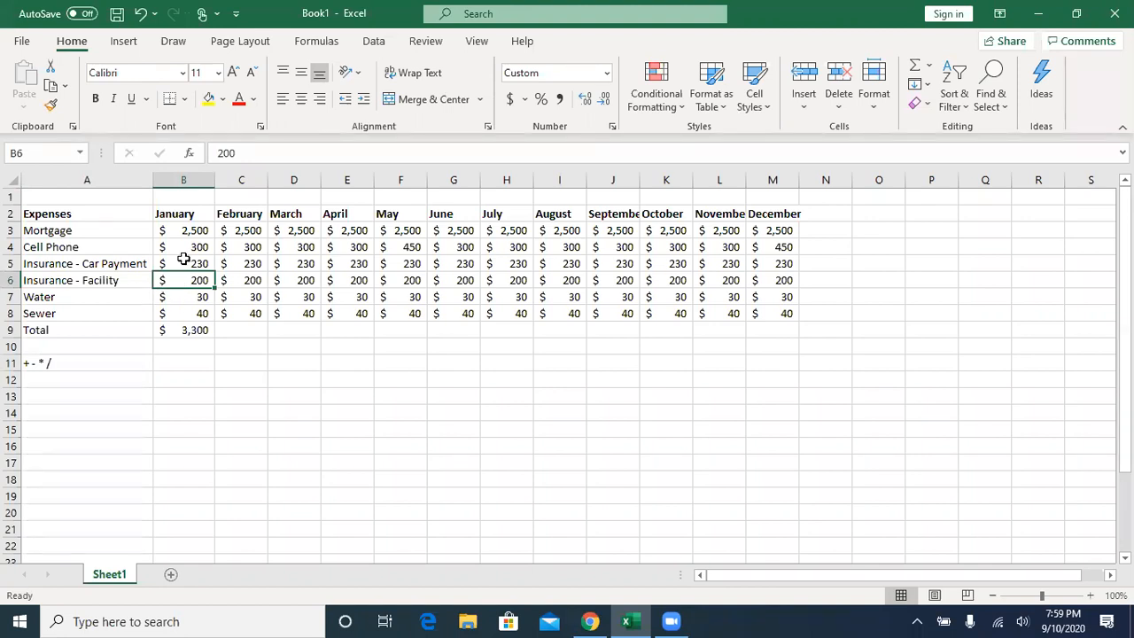
- Enter 2800 in cell A12 below the operators and select the January Insurance - Facility amount
click(85, 380)
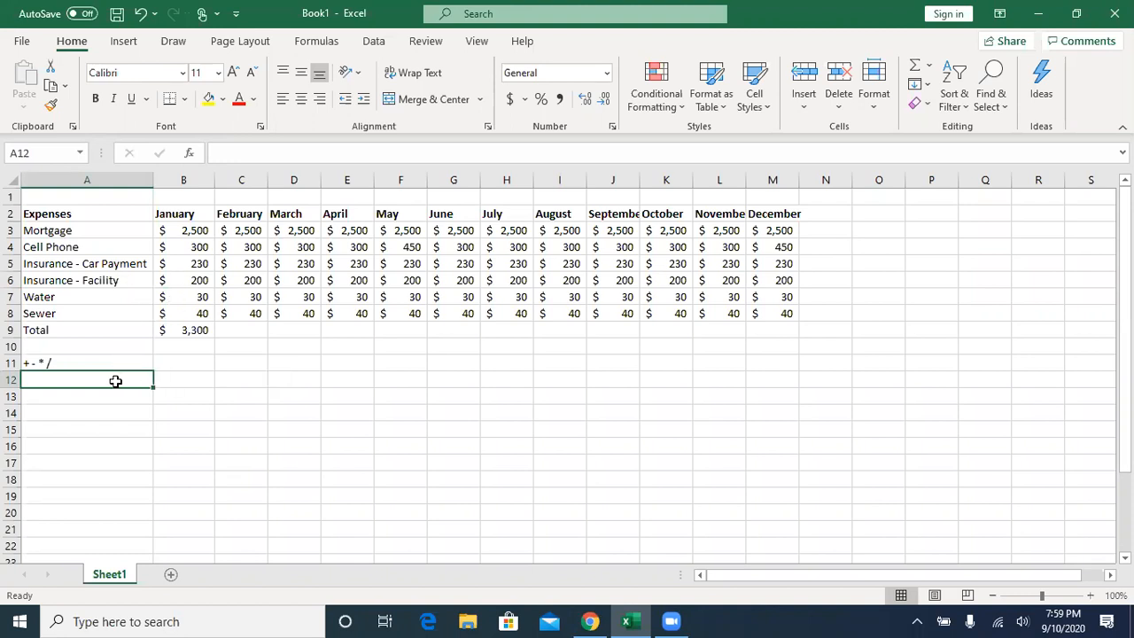
text(2800)
key(Tab)
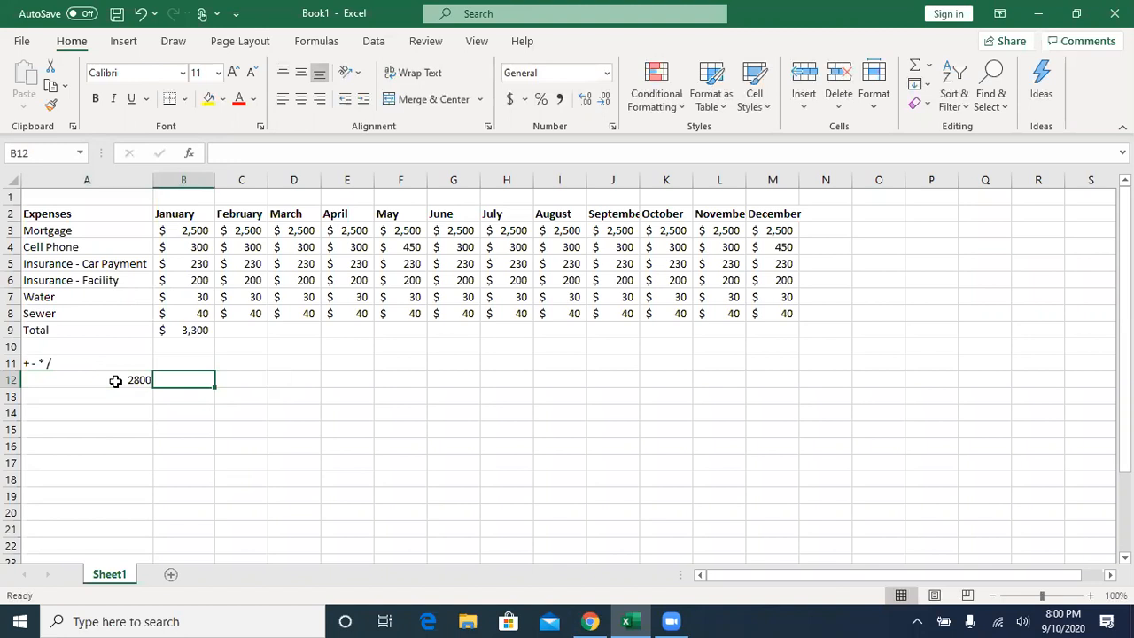
key(Up)
key(Up)
key(Up)
key(Up)
key(Up)
key(Up)
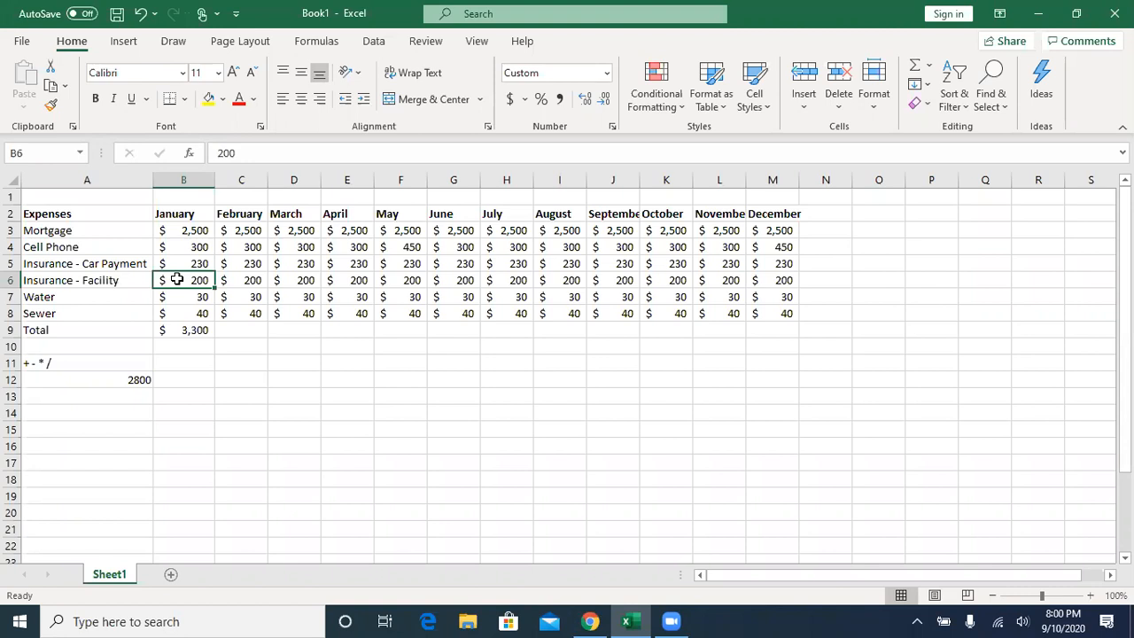
- Enter the formula =2800/12 as the January Insurance - Facility amount in B6 and fill it across through December
text(=)
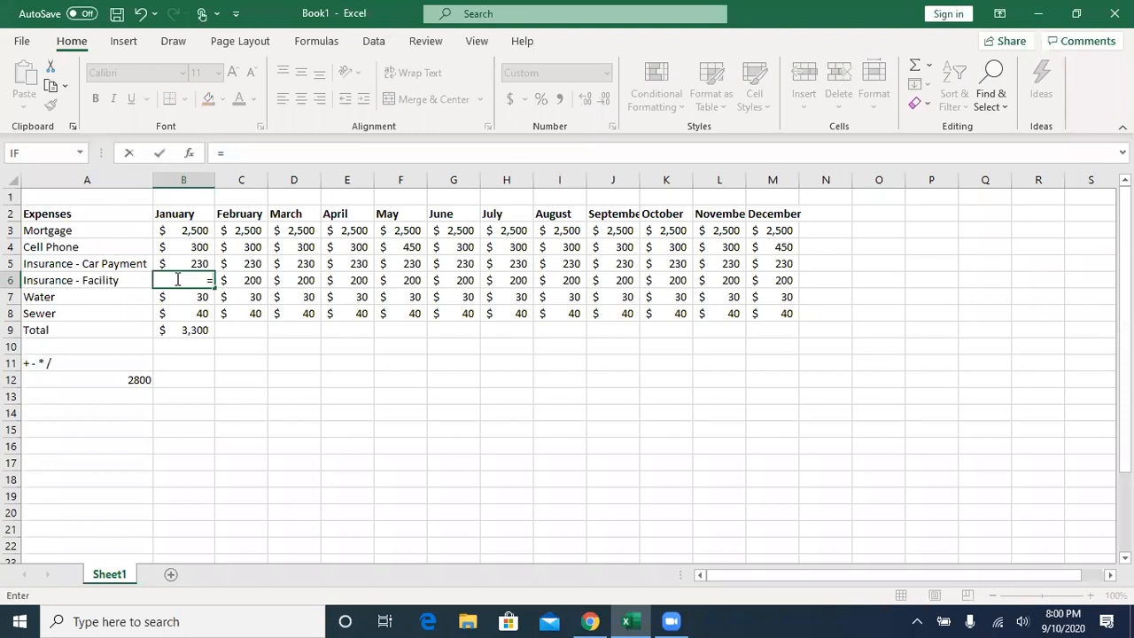
text(2800/12)
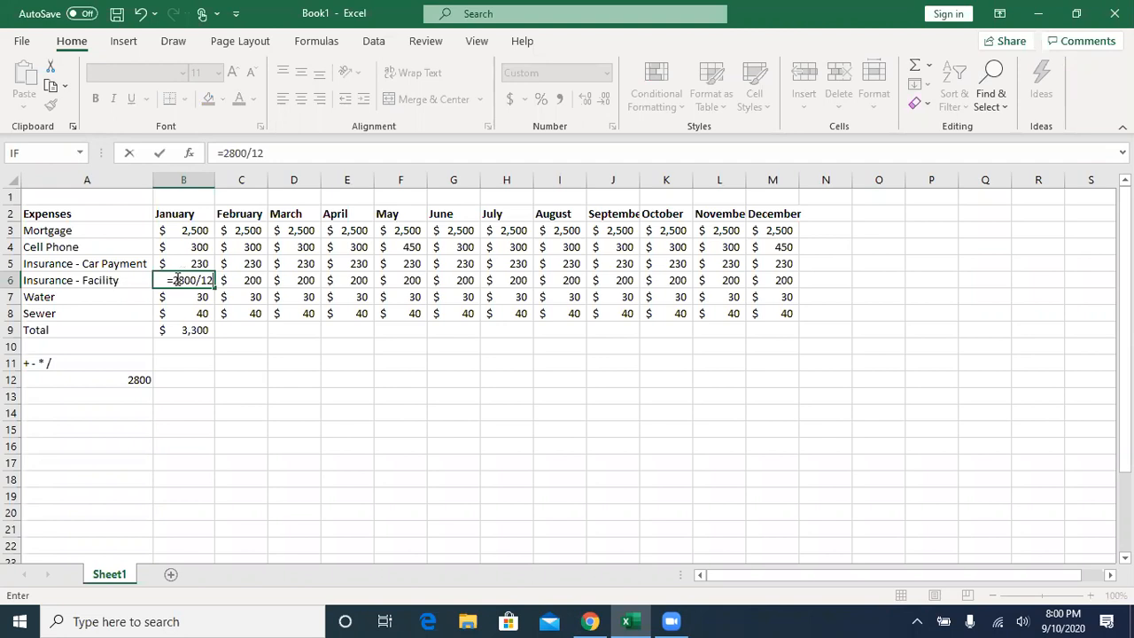
click(160, 154)
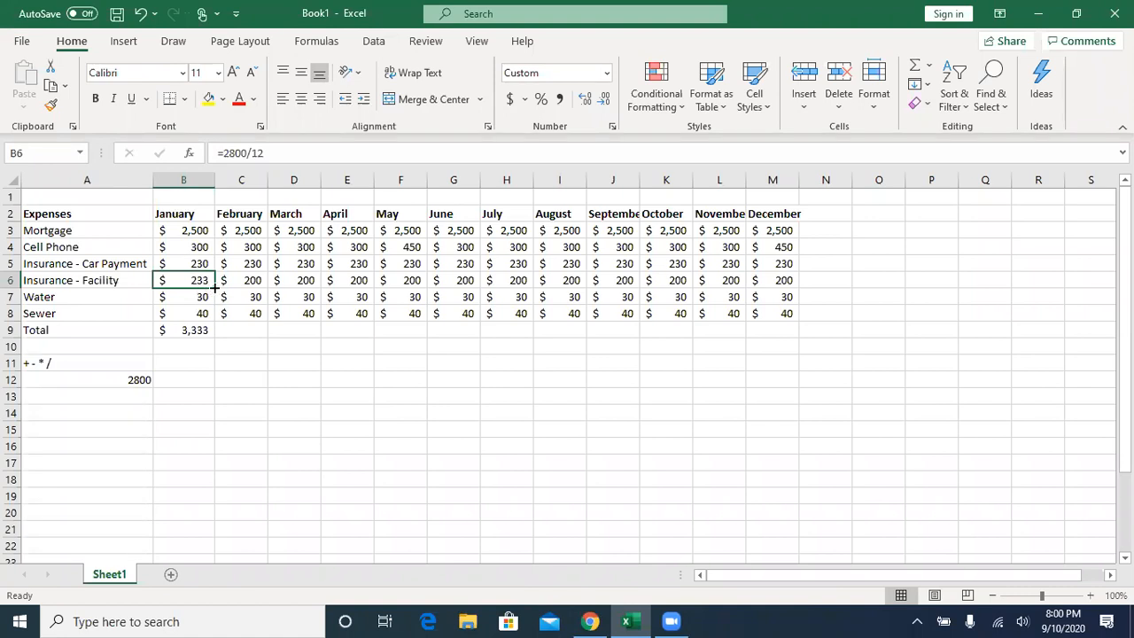
drag(214, 287, 214, 287)
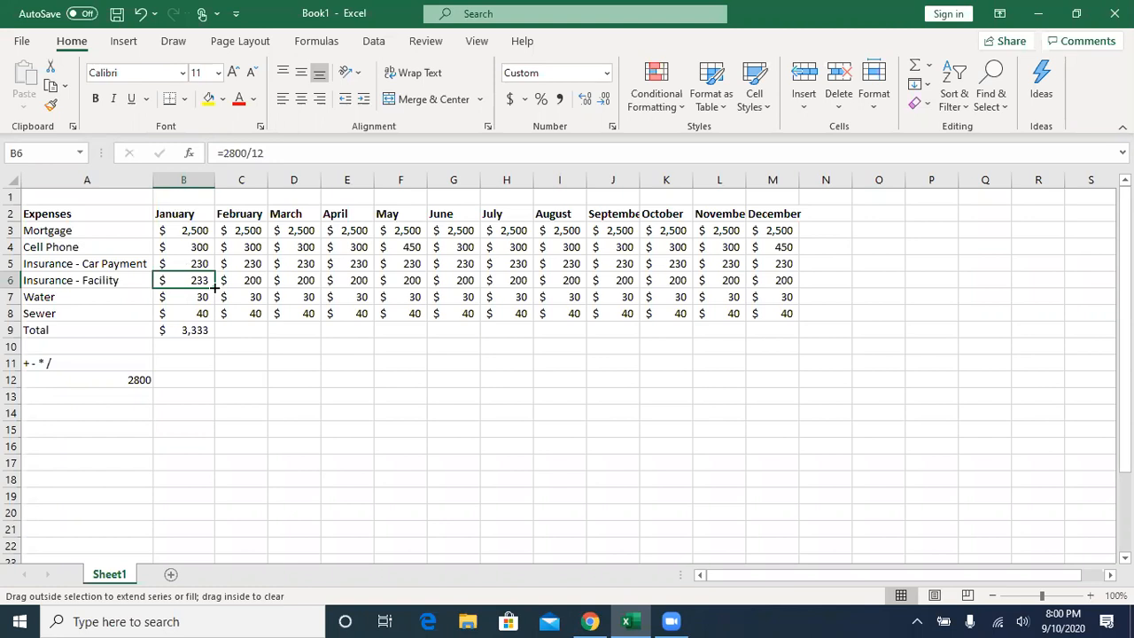
drag(214, 287, 795, 334)
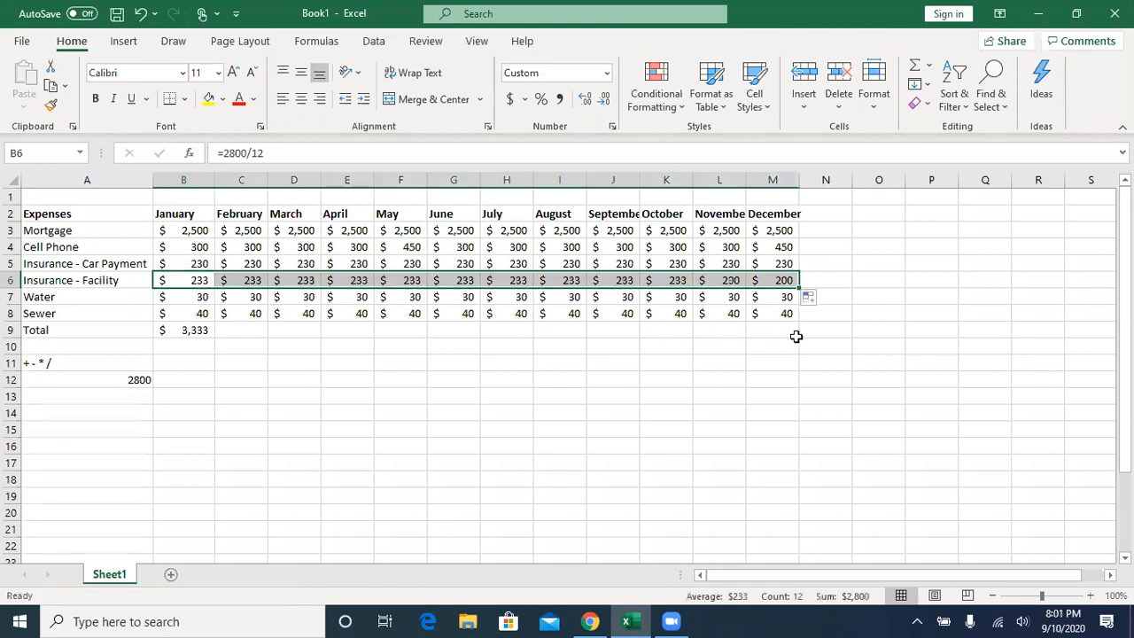
- Check the Insurance - Facility formulas from January through June, and the January total formula in B9
click(192, 280)
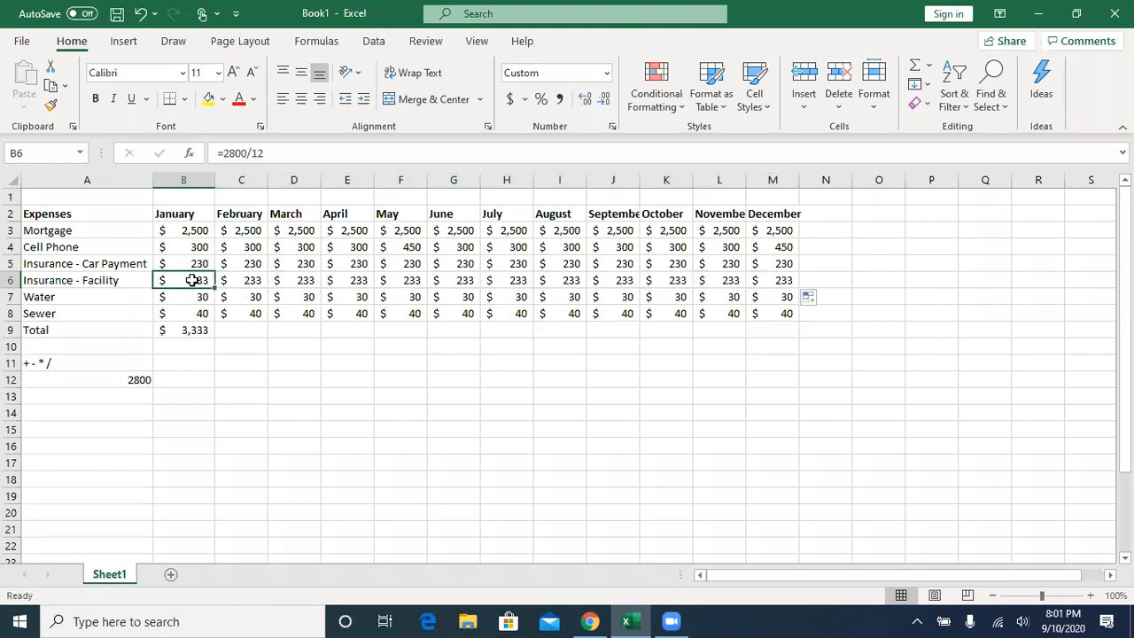
click(242, 280)
click(304, 281)
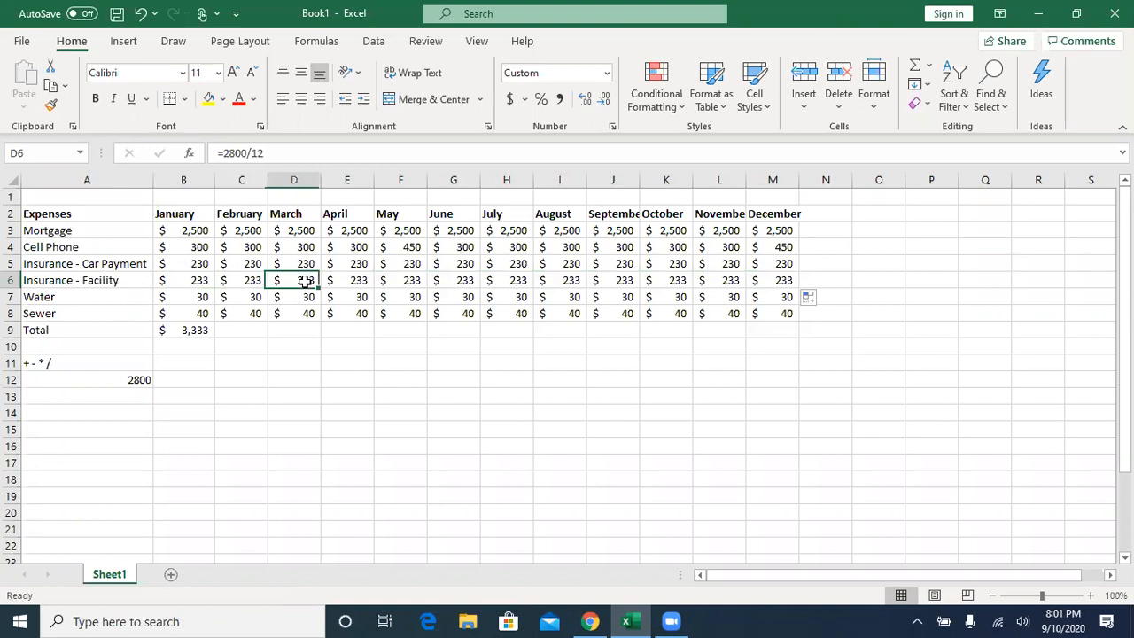
click(350, 281)
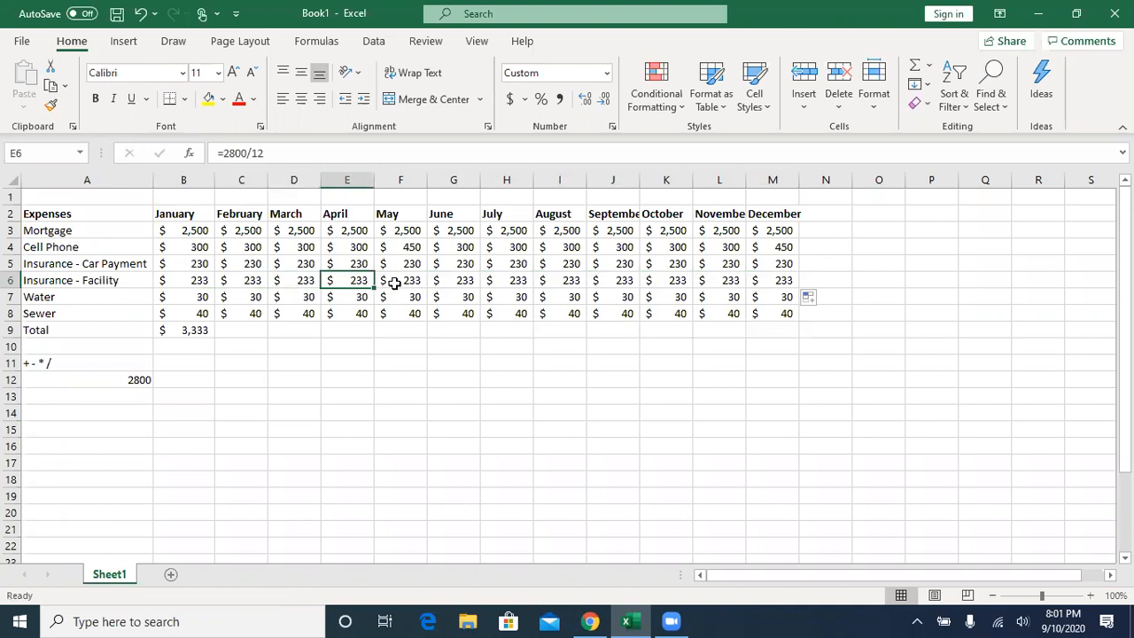
click(394, 282)
click(467, 282)
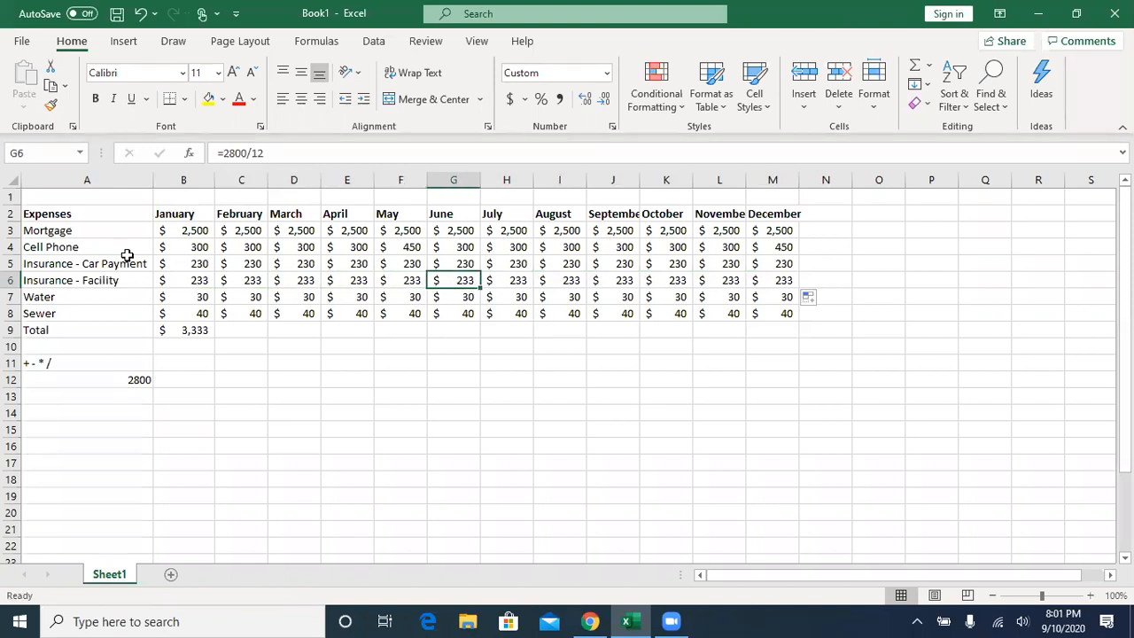
click(193, 281)
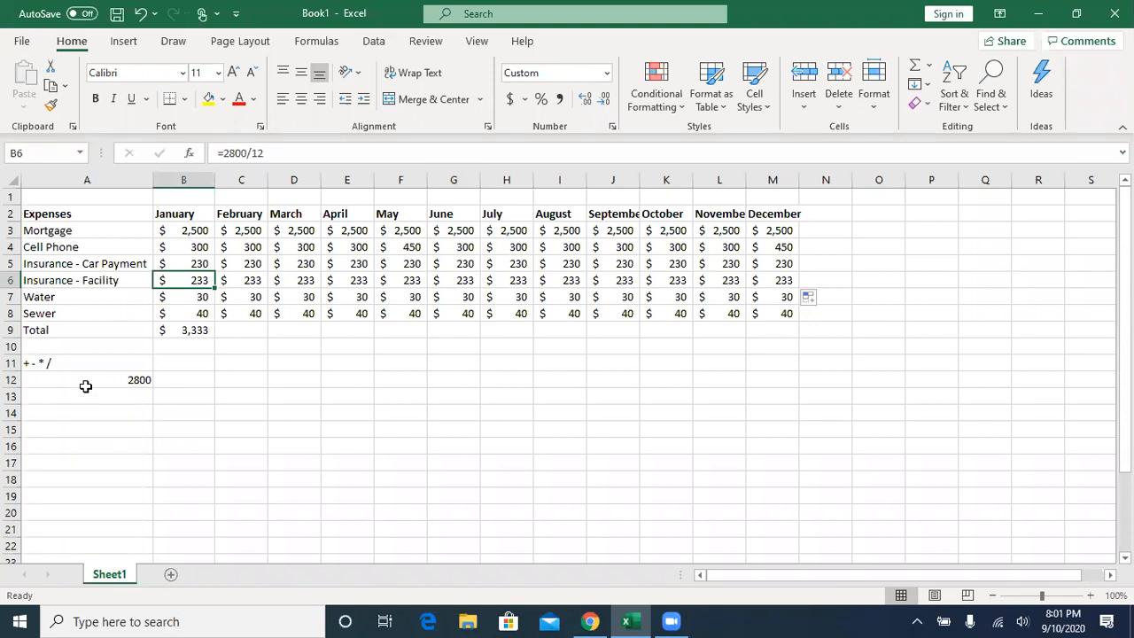
click(188, 332)
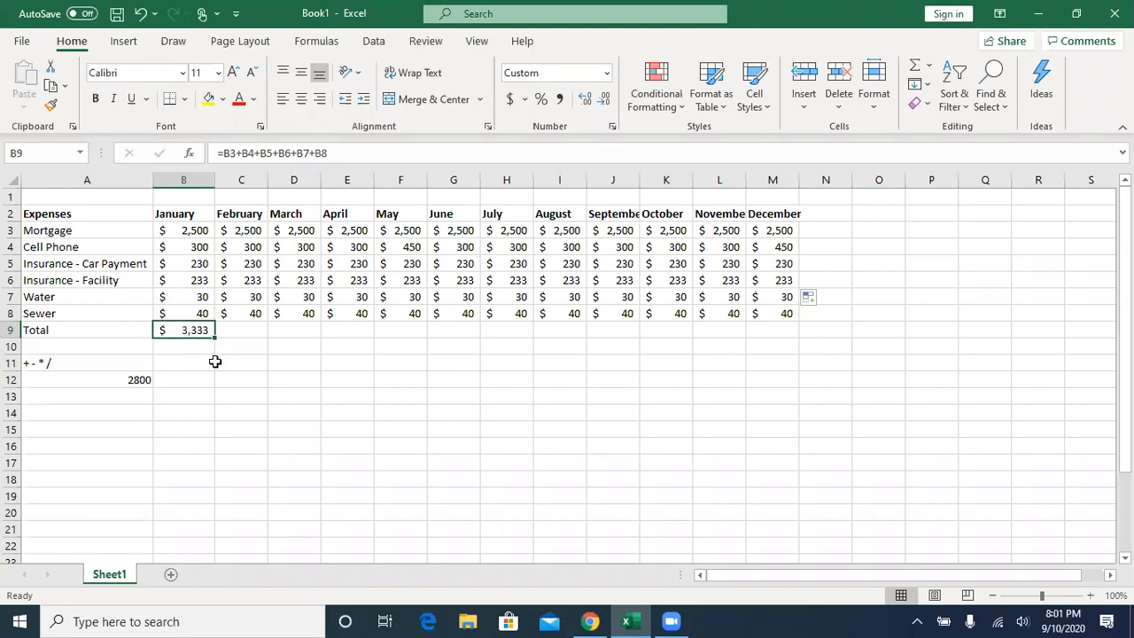
- Total the February expenses in cell C9 with AutoSum over C3:C8 and open the formula to review its range
click(245, 329)
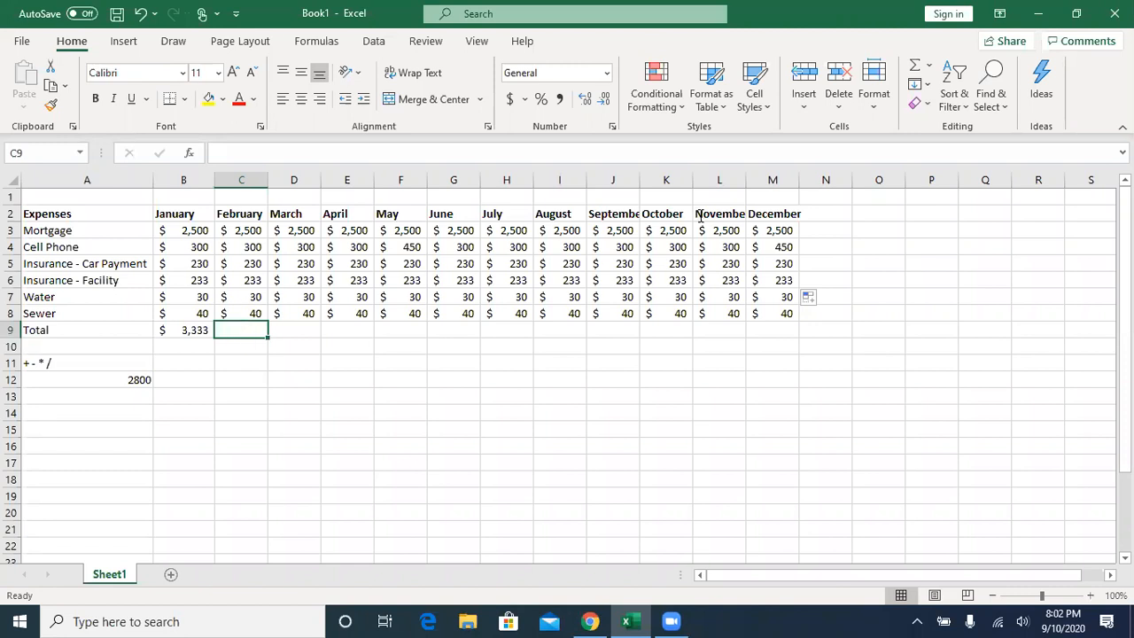
click(916, 68)
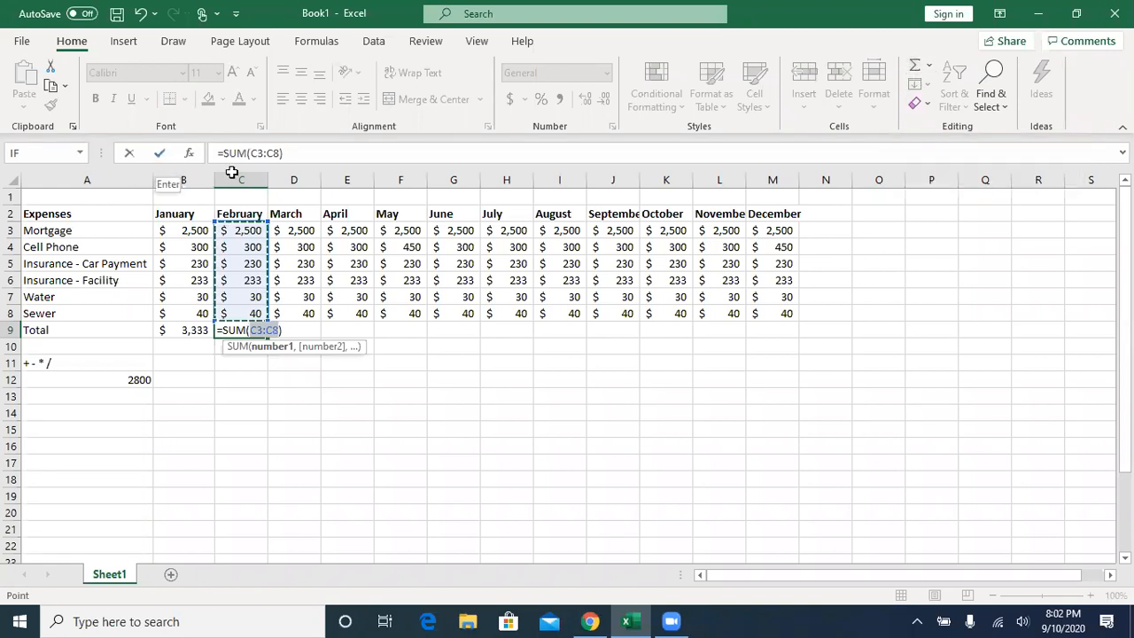
click(913, 68)
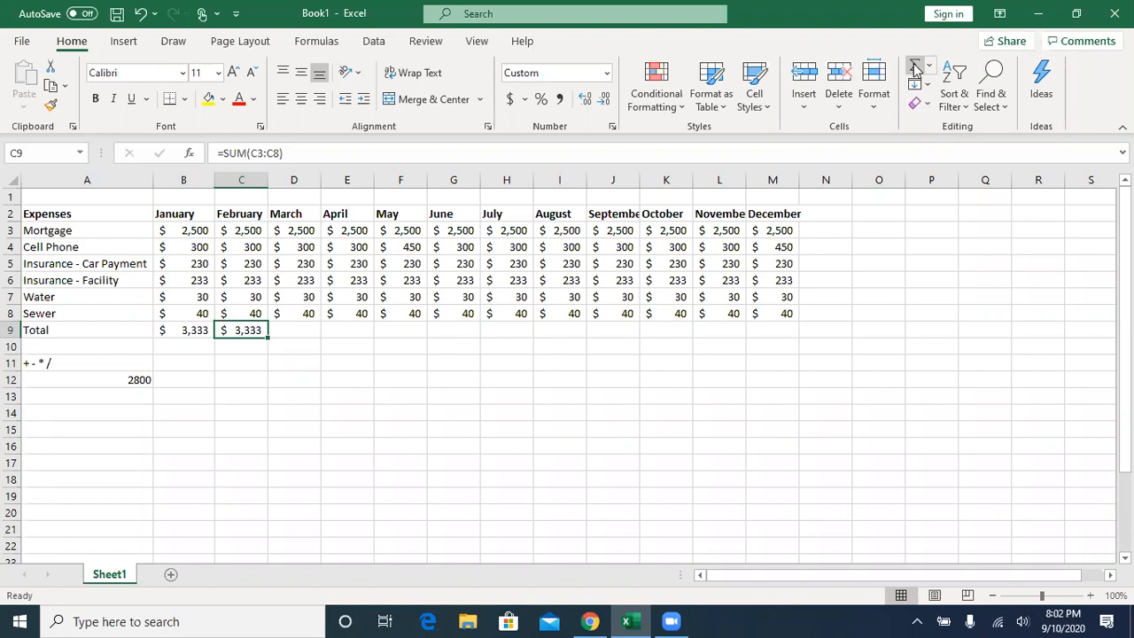
double_click(242, 329)
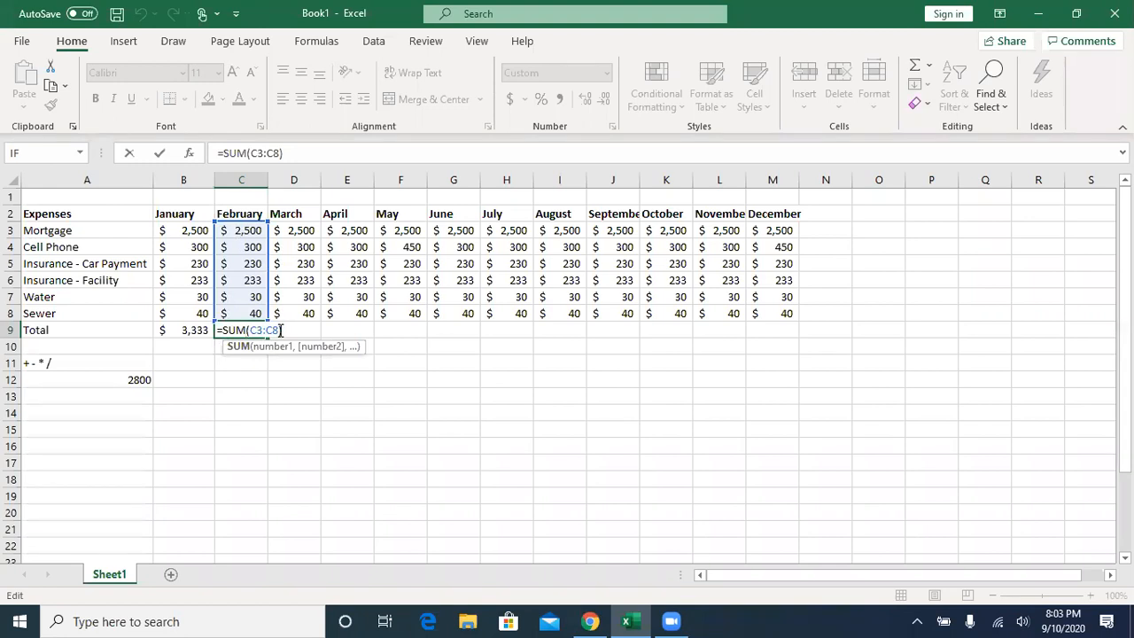
- Close the February total formula unedited and compare it with the January total formula in B9
click(158, 153)
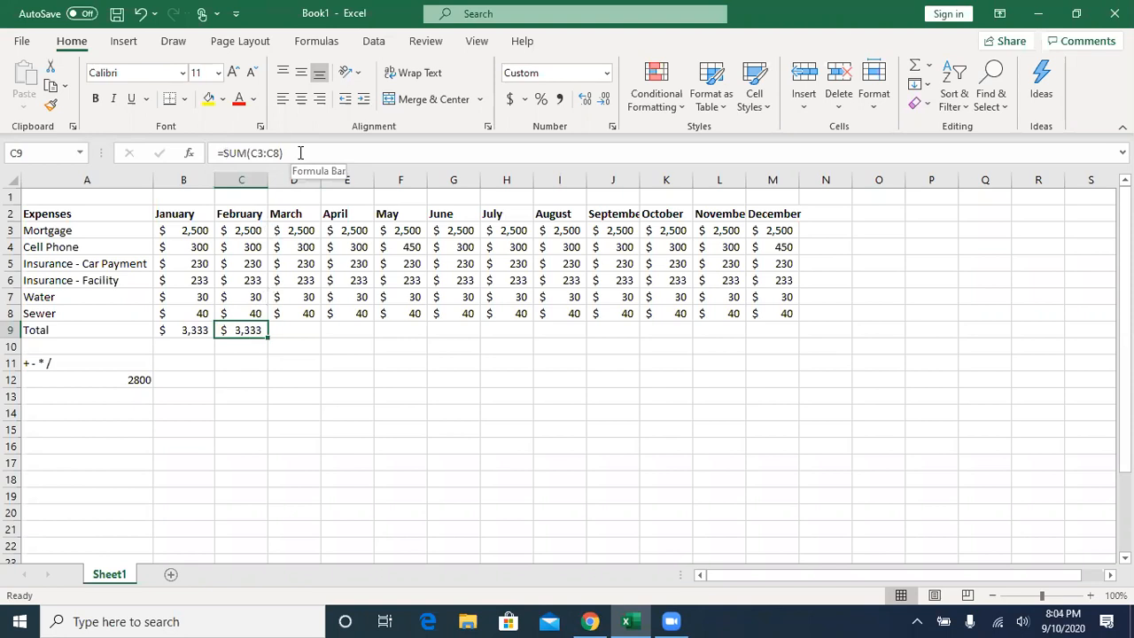
click(241, 313)
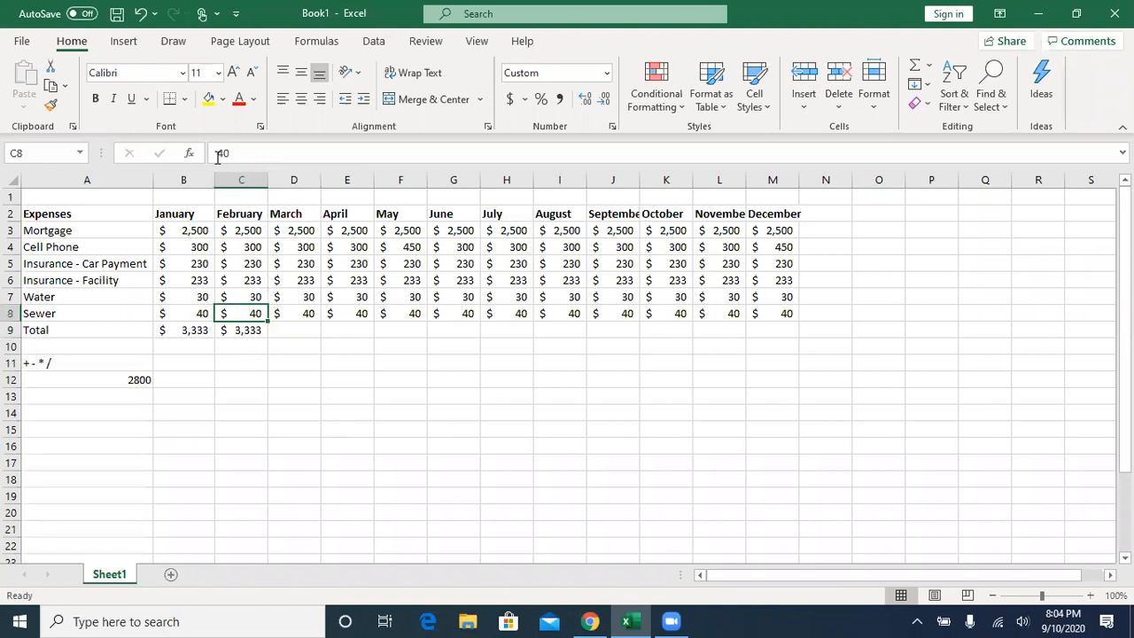
click(251, 329)
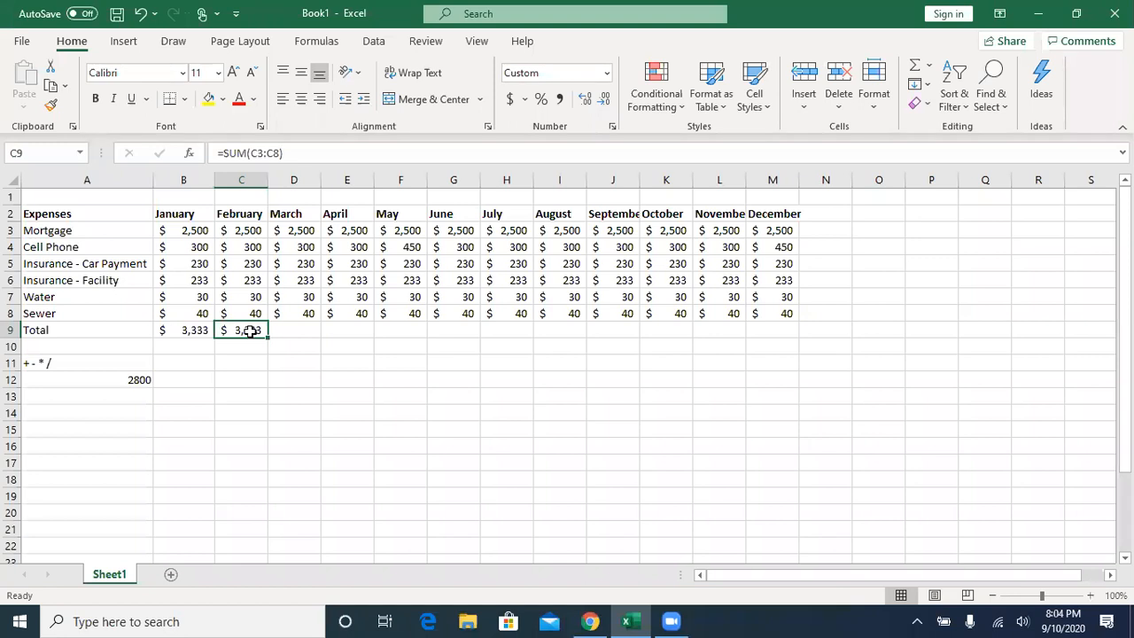
click(194, 330)
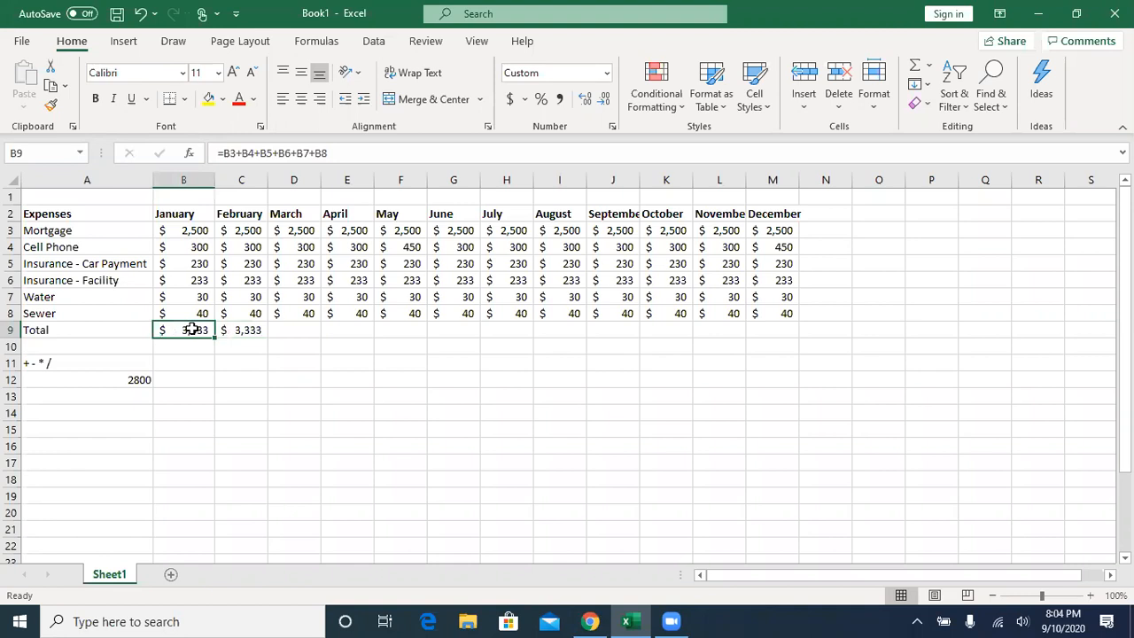
- Fill the February total formula from C9 across through December and autofit the November and December columns
click(233, 329)
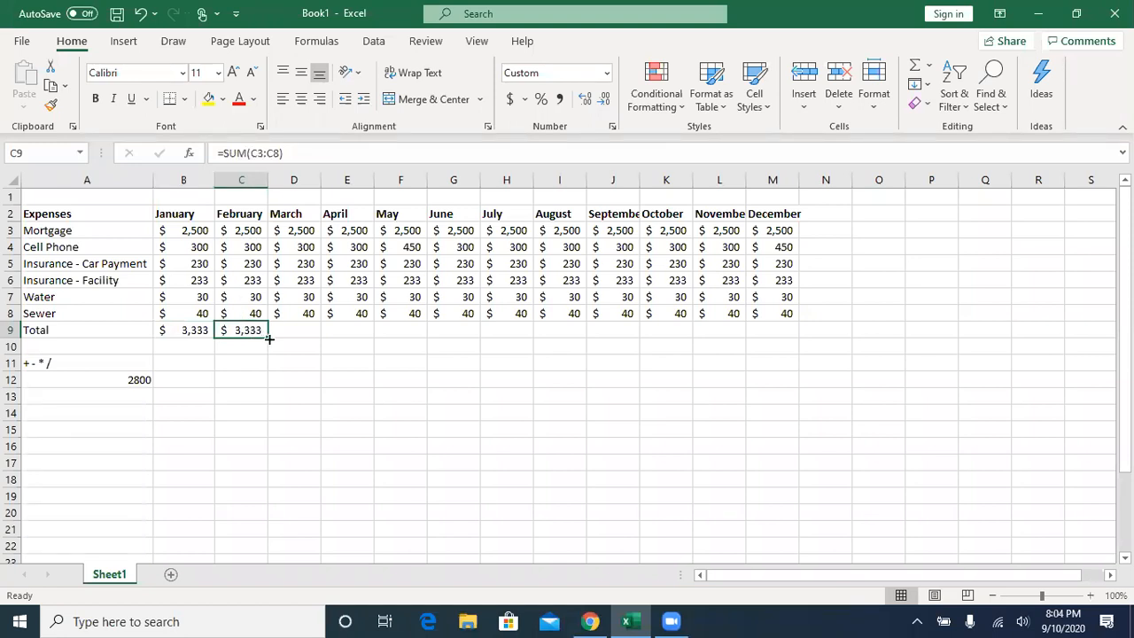
drag(269, 339, 785, 343)
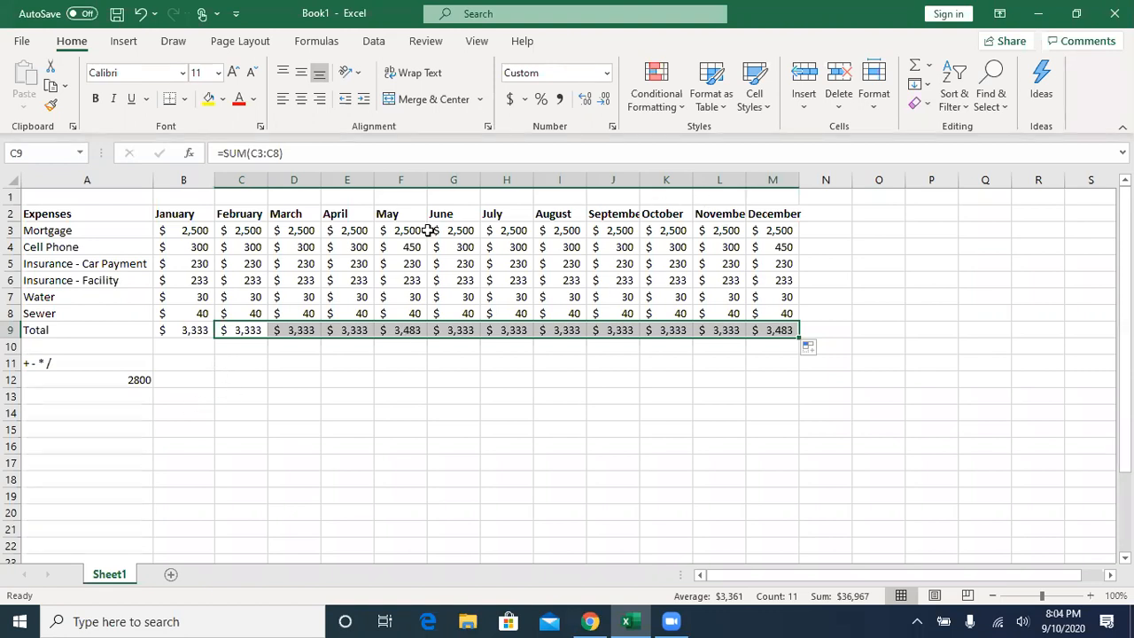
double_click(748, 180)
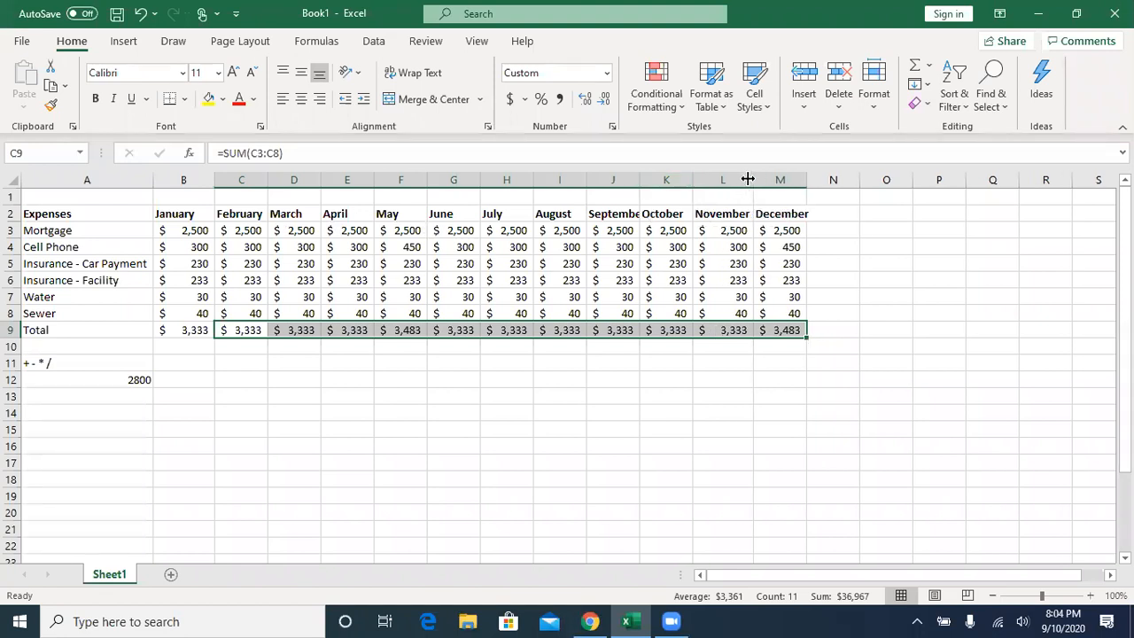
double_click(807, 180)
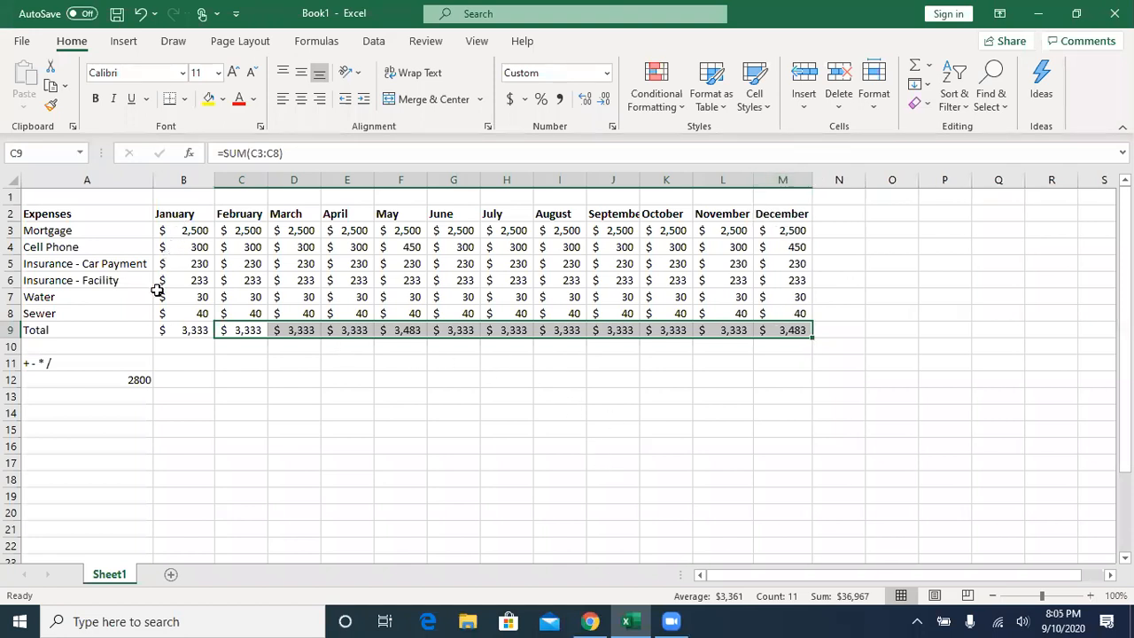
- Change the number format of the monthly expense amounts in B3:M8 to General
click(182, 334)
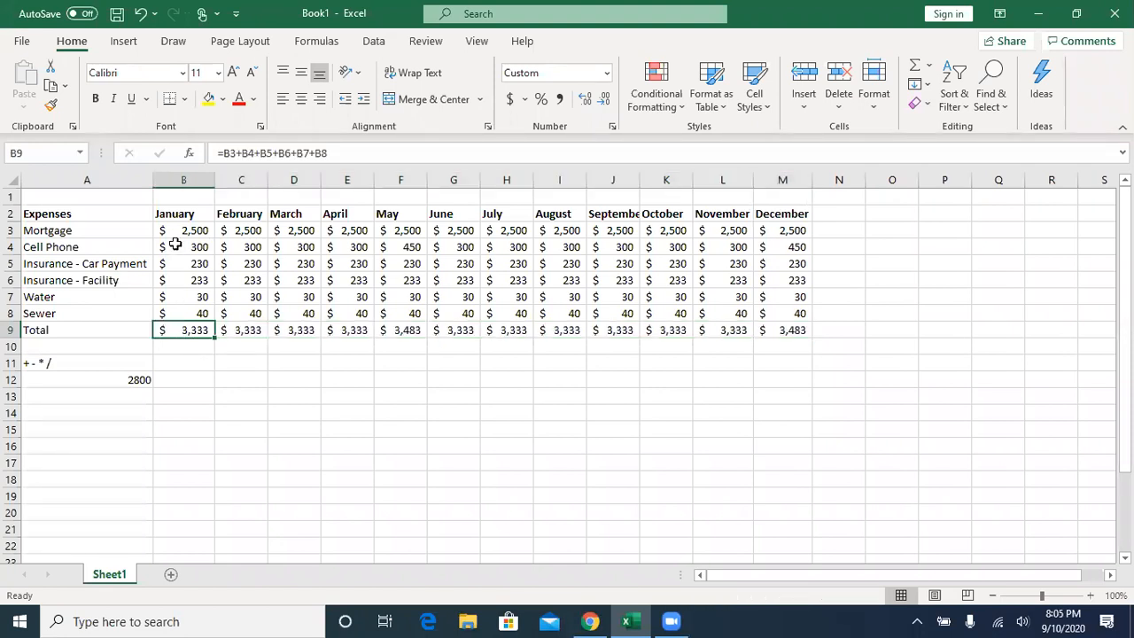
drag(168, 229, 792, 312)
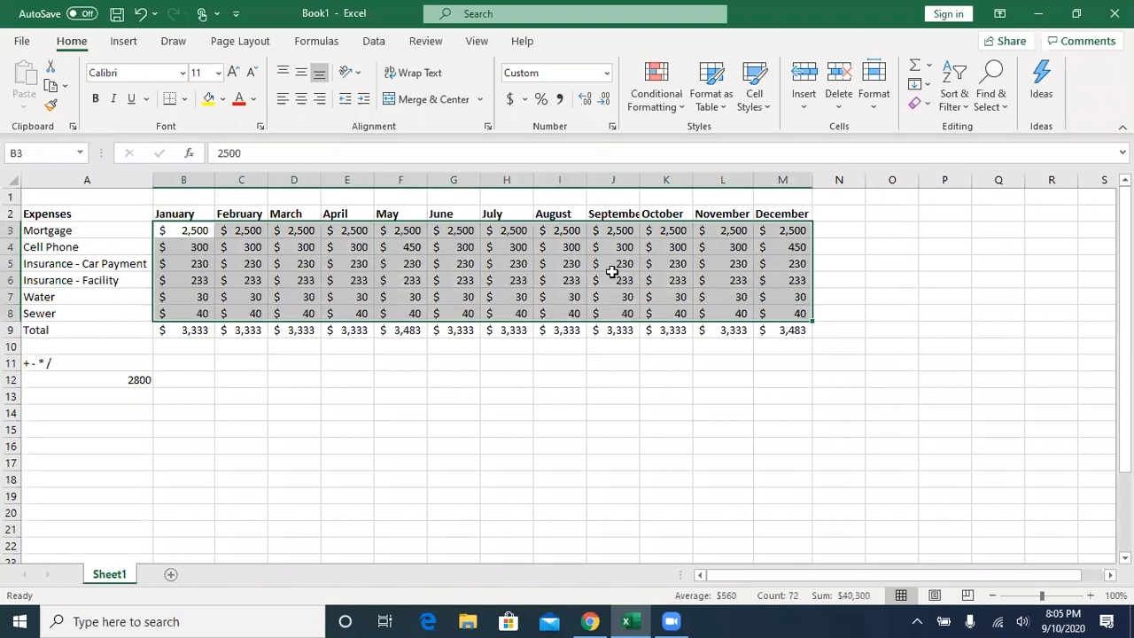
click(194, 329)
drag(180, 231, 764, 311)
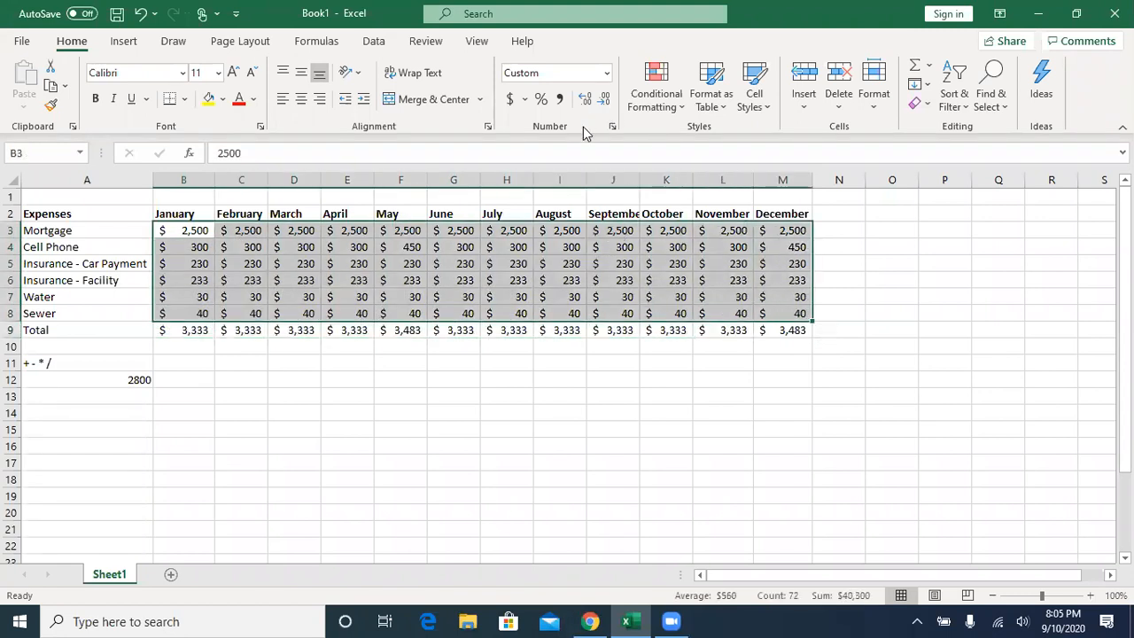
click(607, 74)
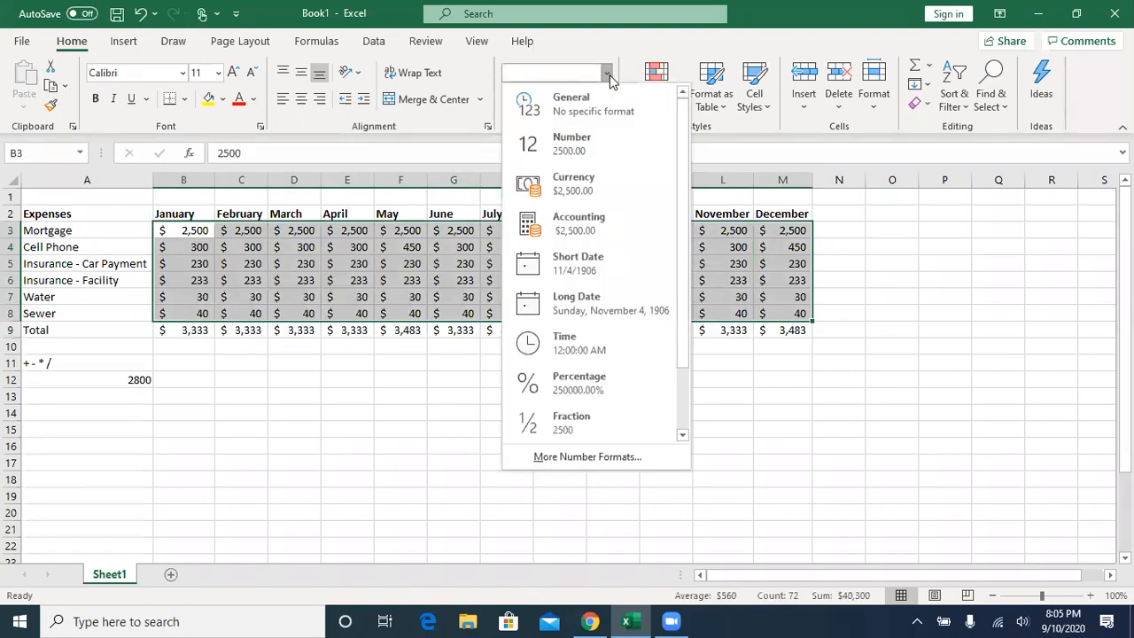
click(557, 105)
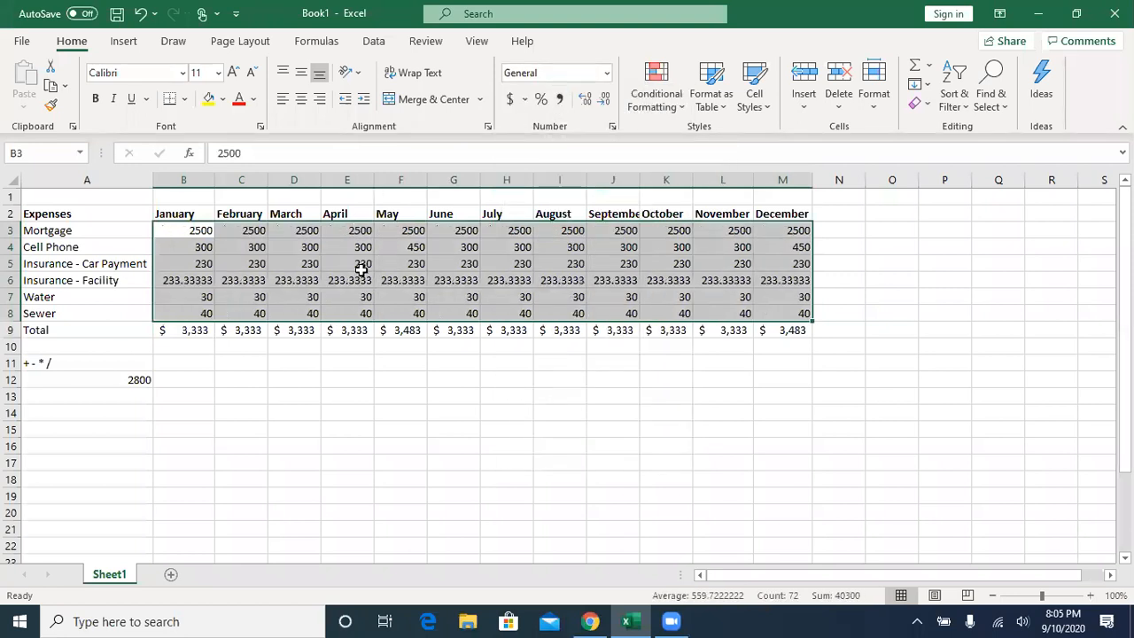
- Reduce the Insurance - Facility amounts in B6:M6 to zero decimal places and autofit the September column
click(179, 280)
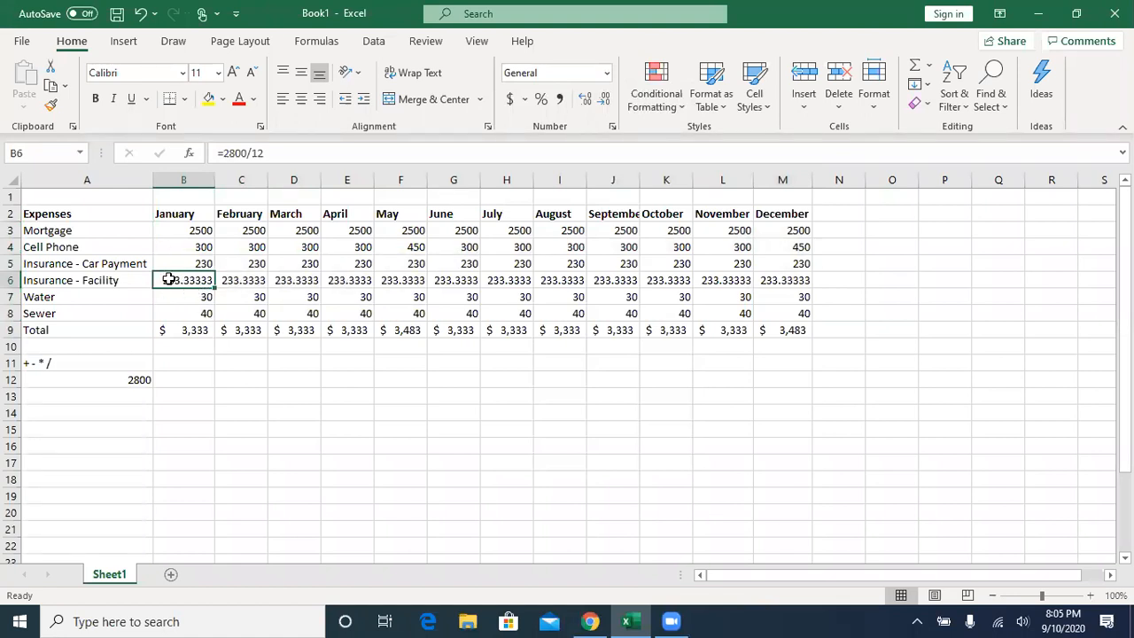
drag(168, 280, 769, 282)
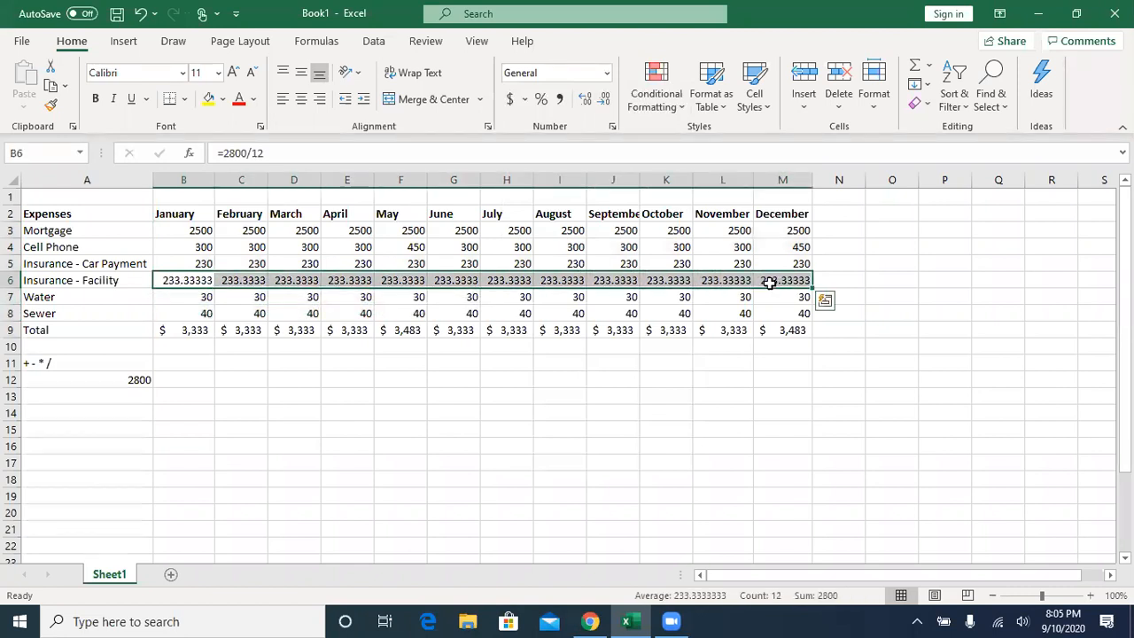
click(603, 100)
click(604, 100)
click(603, 100)
click(603, 101)
click(603, 100)
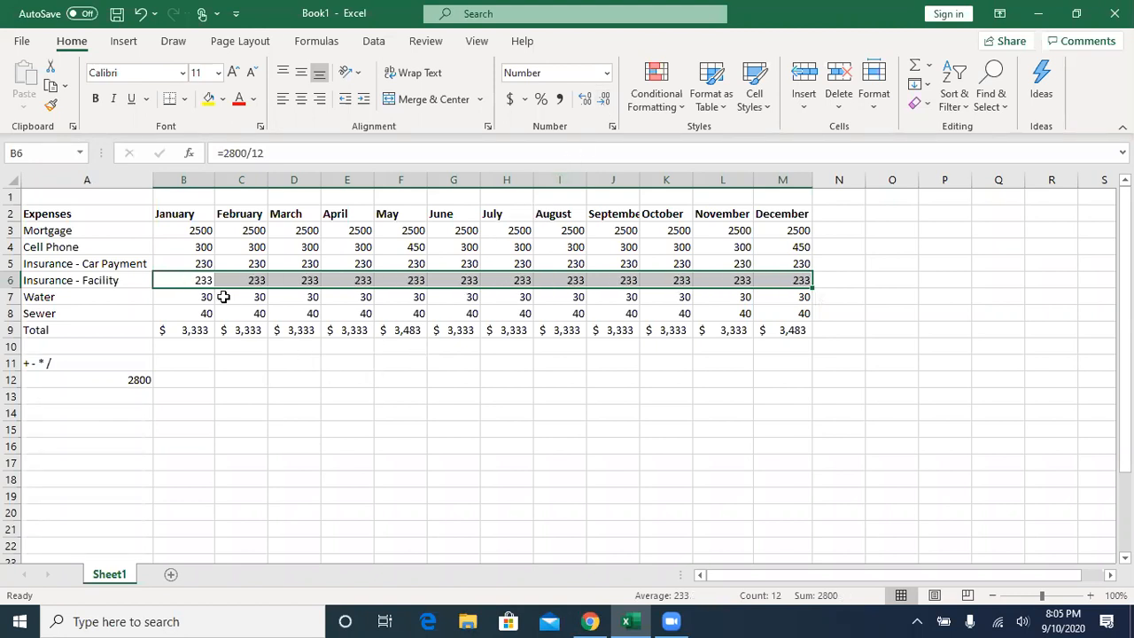
click(179, 263)
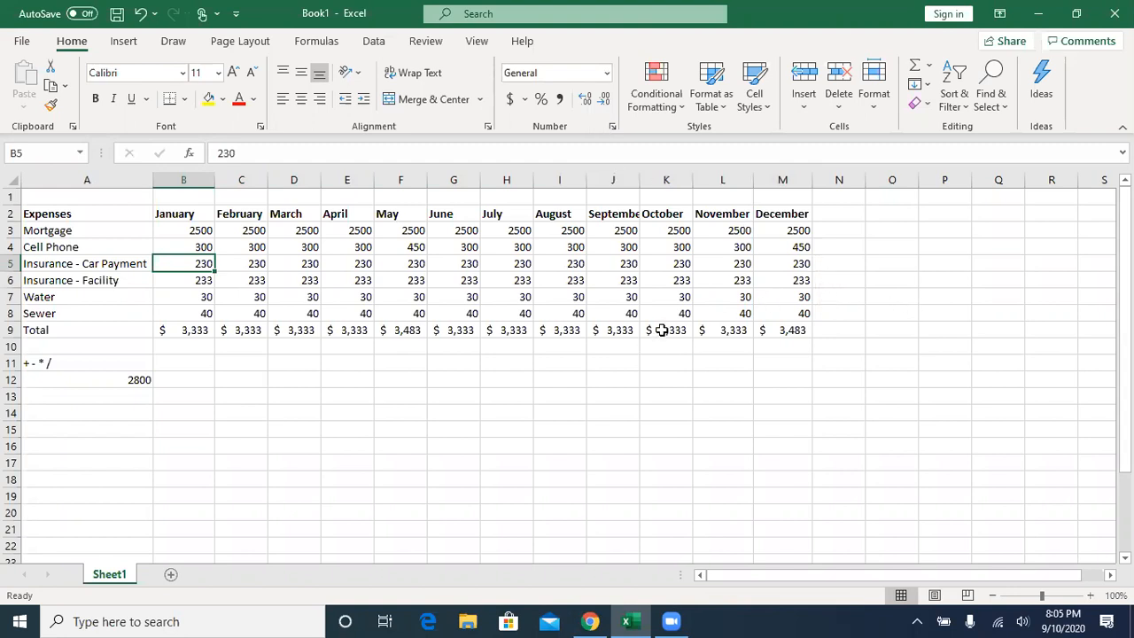
double_click(640, 180)
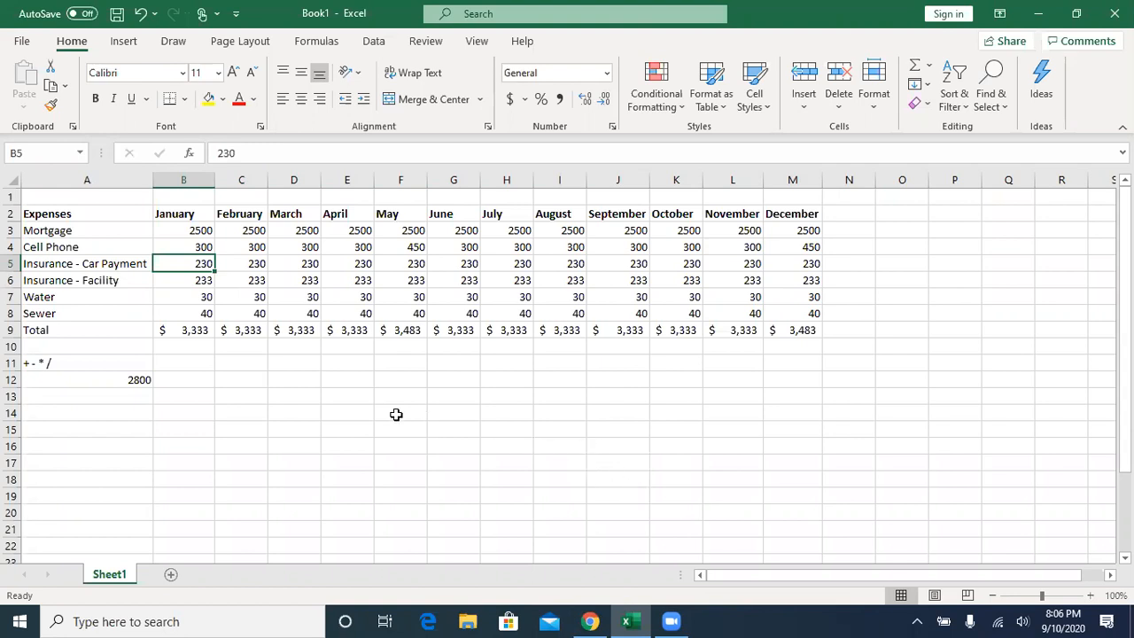
- Enter the title "Home Budget as of September 2020" in cell A1
click(77, 199)
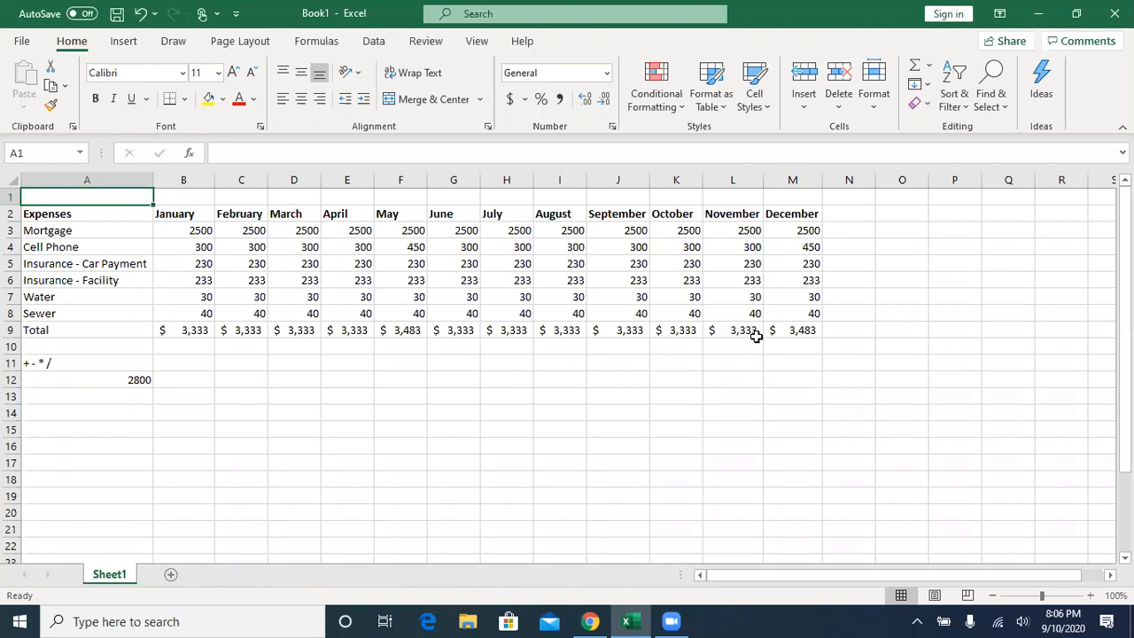
text(Hom)
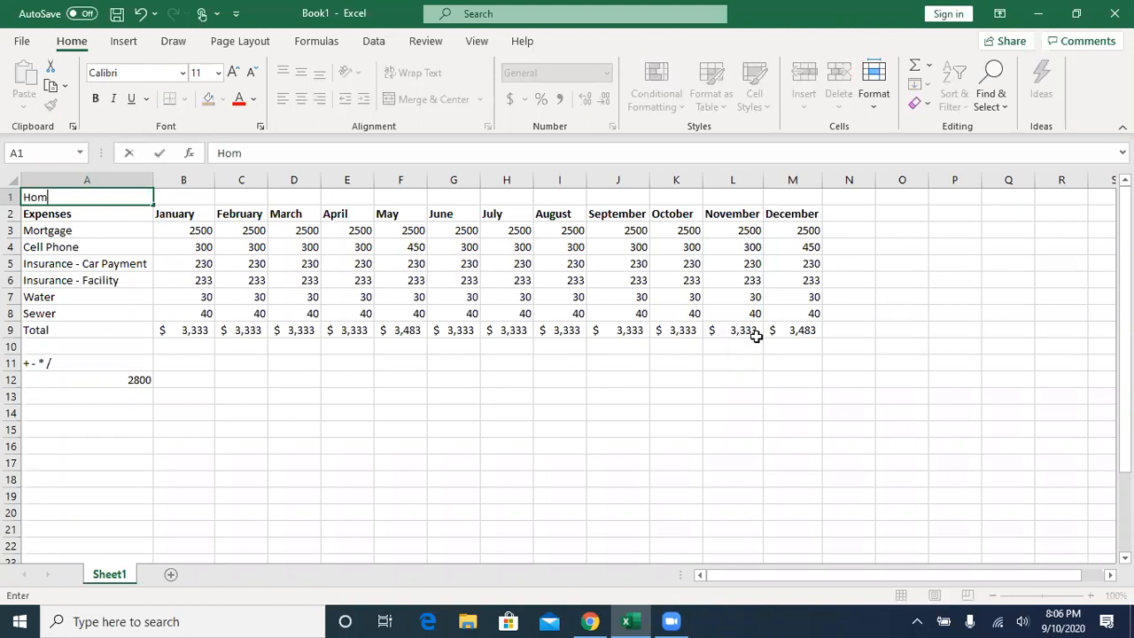
text(e Budget as of Spet)
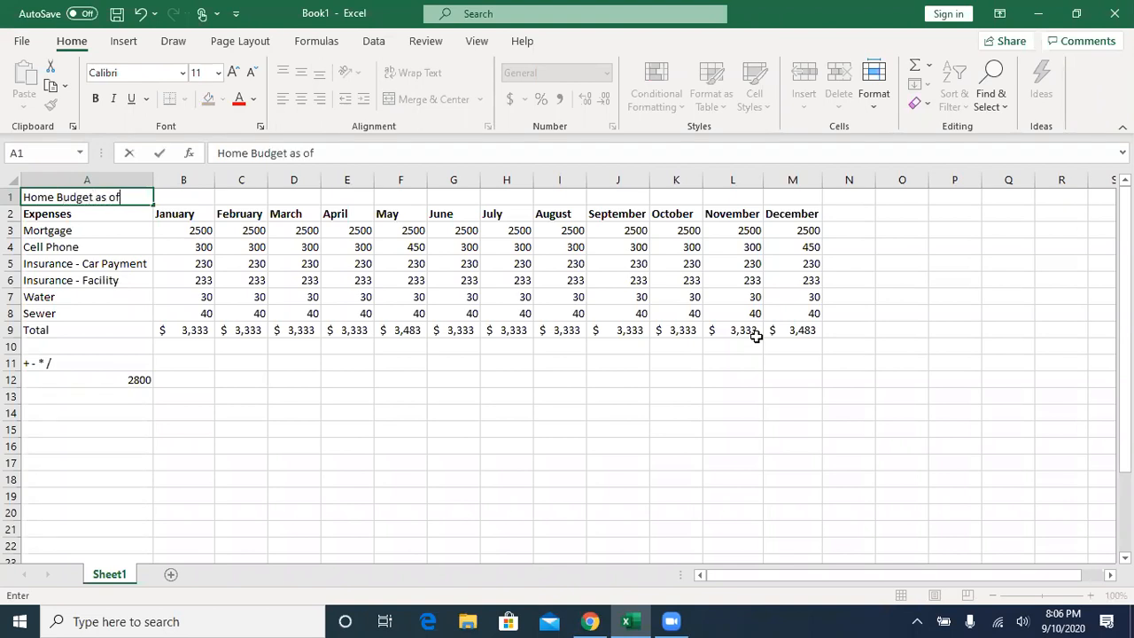
key(BackSpace)
key(BackSpace)
text(eptember 2020)
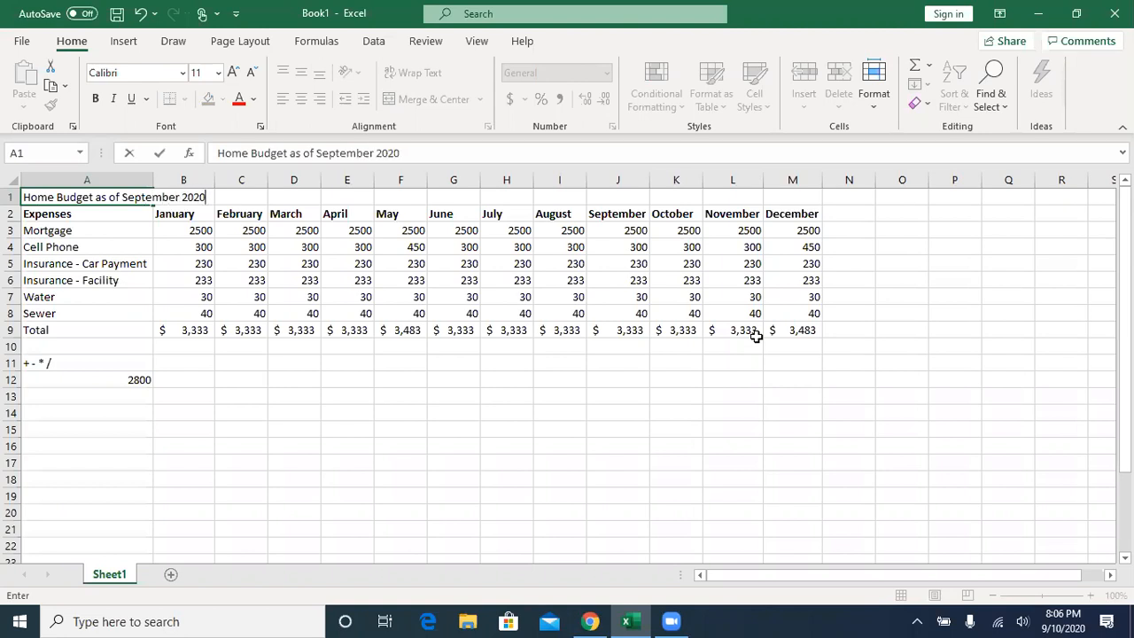
key(Return)
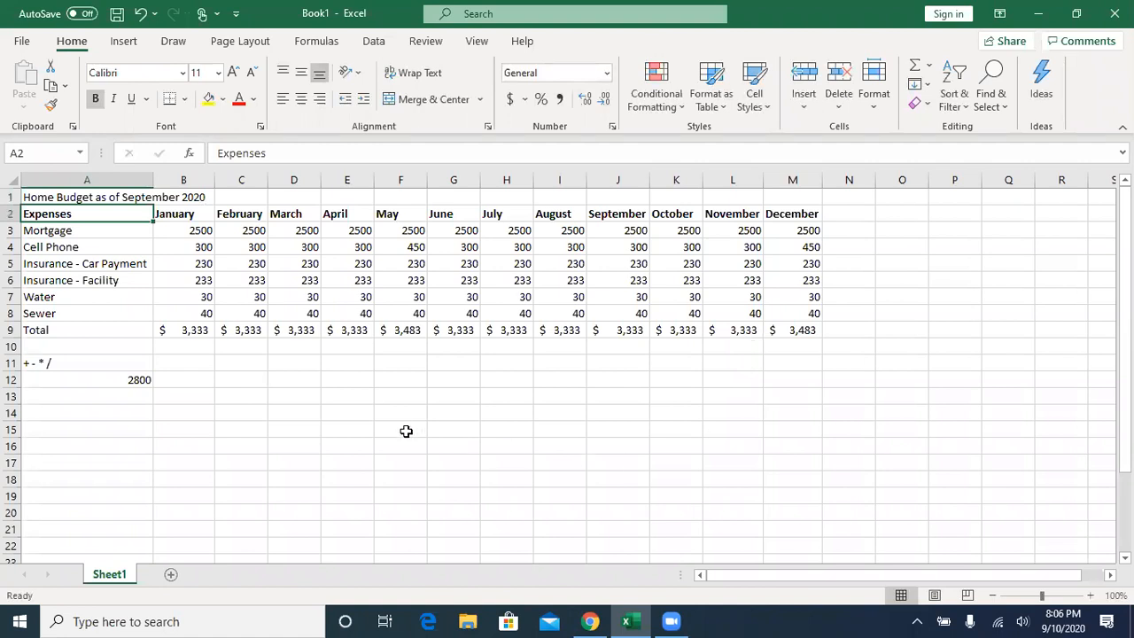
- Merge and center the title across A1:M1 above the expense table
click(108, 195)
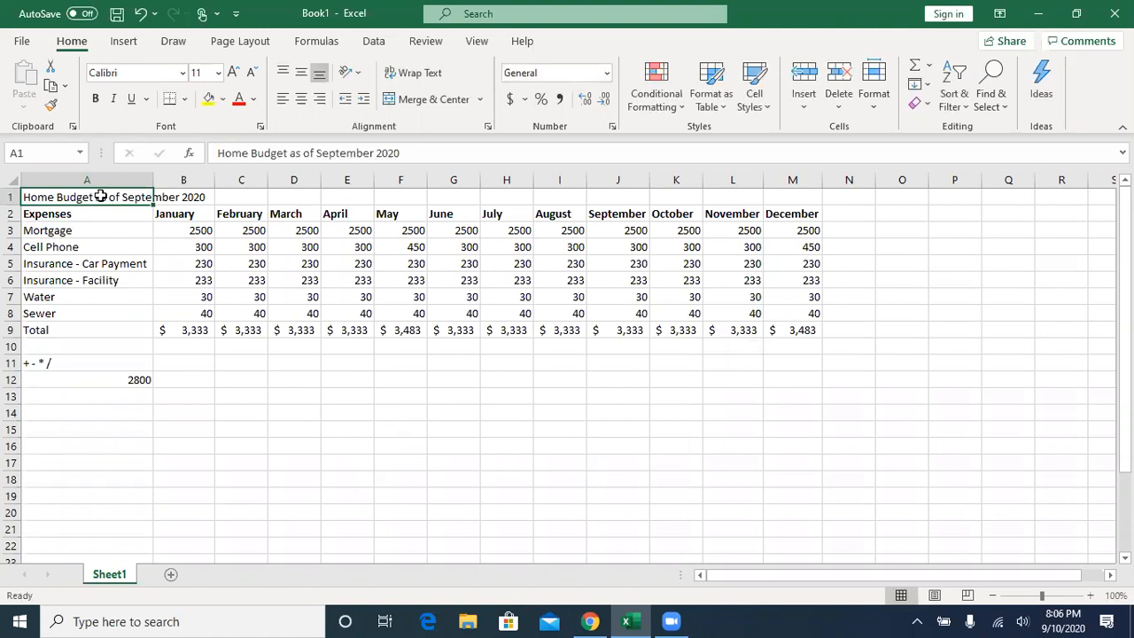
mouse_move(115, 191)
mouse_down()
mouse_move(215, 202)
mouse_move(783, 198)
mouse_up()
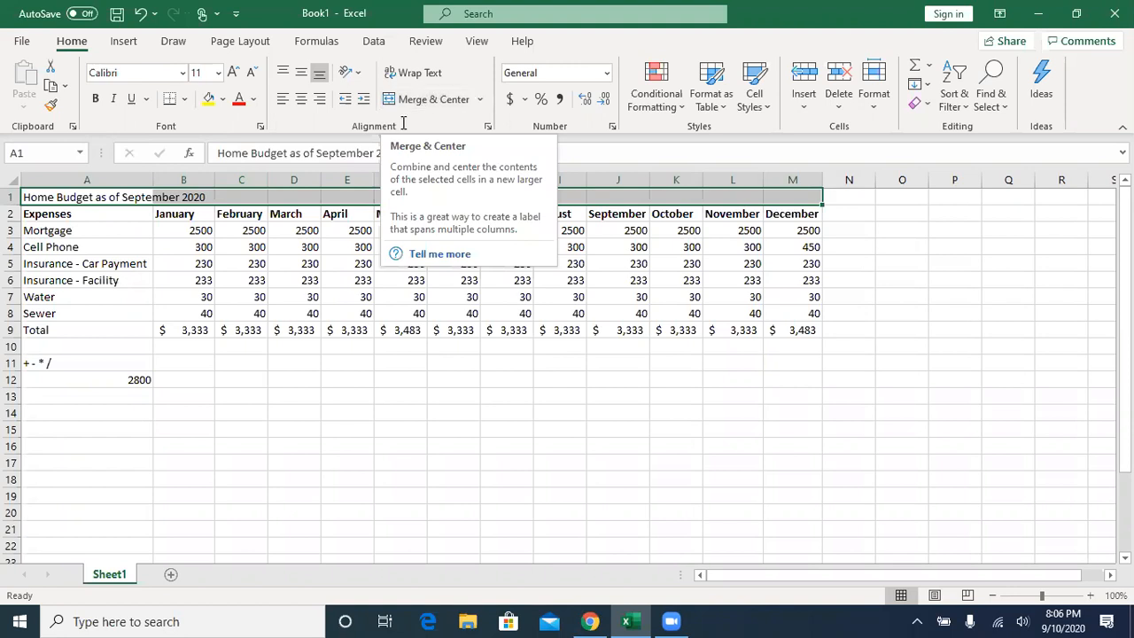
click(54, 193)
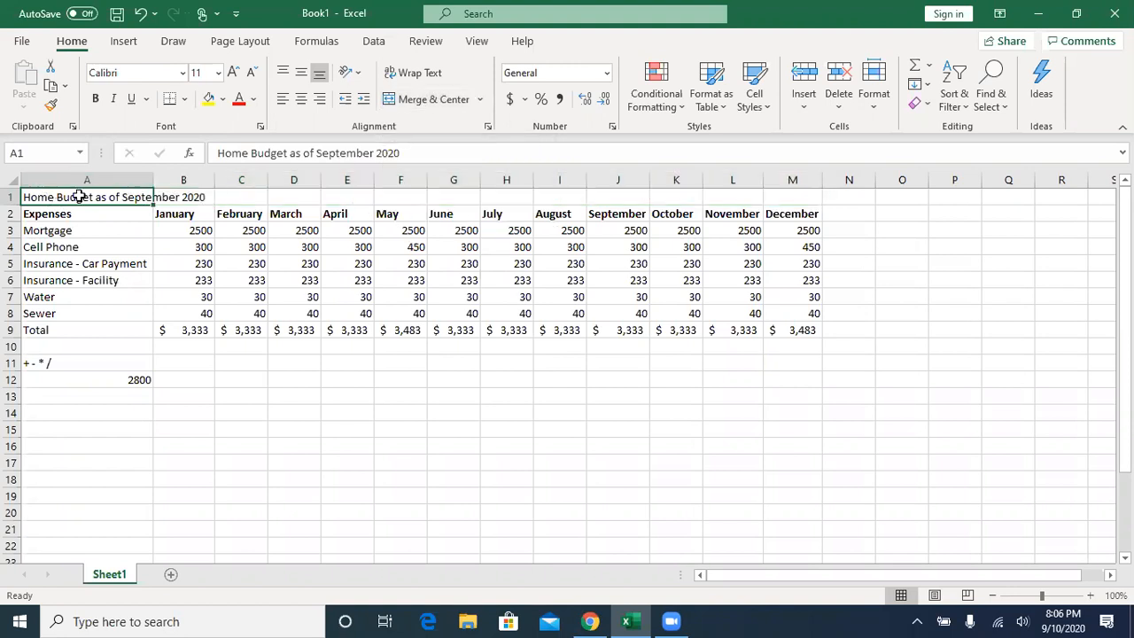
drag(62, 199, 773, 200)
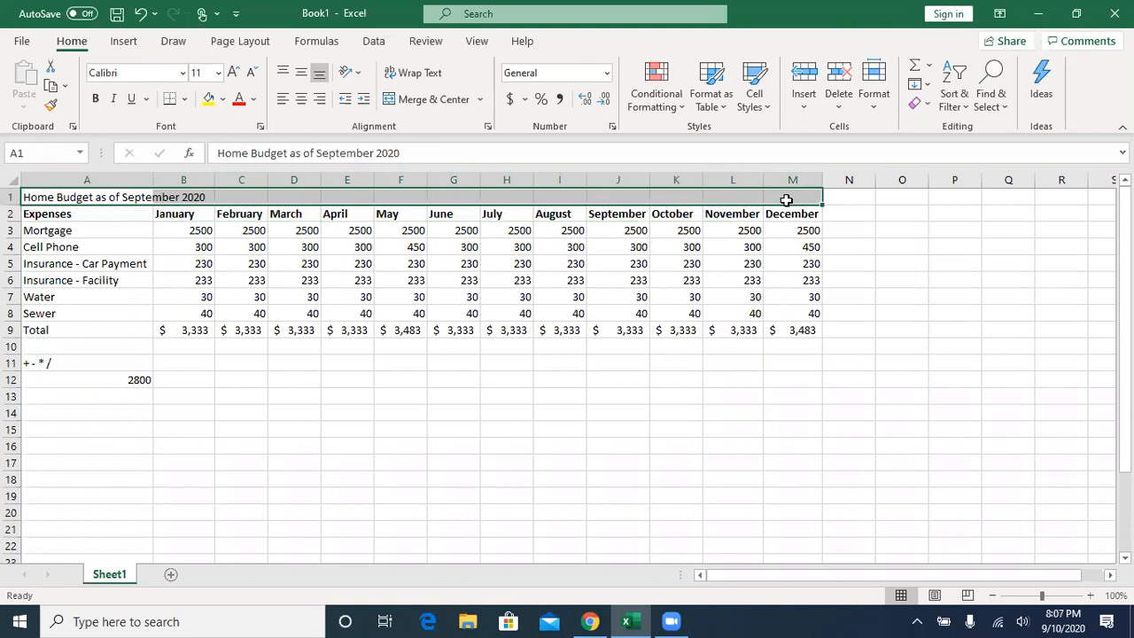
click(442, 102)
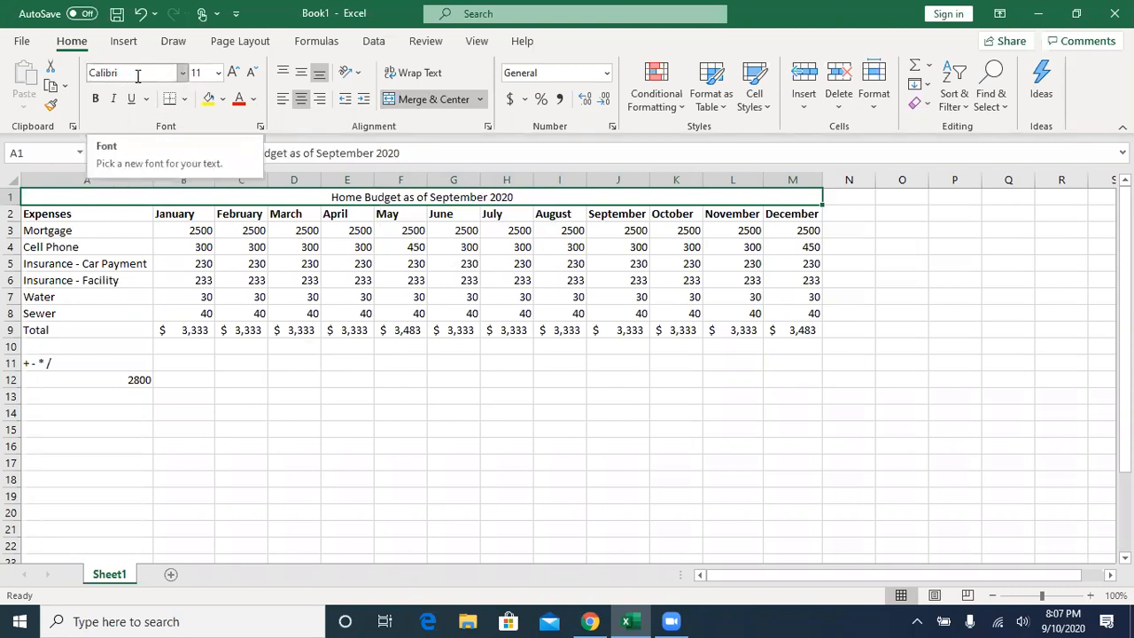
- Set the merged title's font to Arial at size 72
click(184, 73)
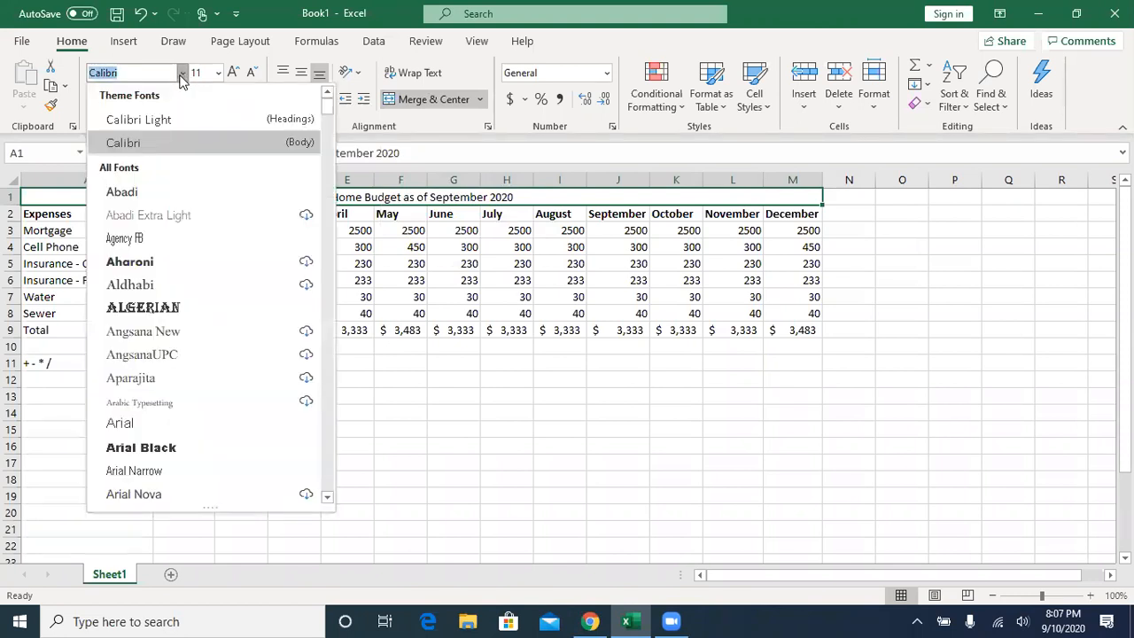
click(326, 215)
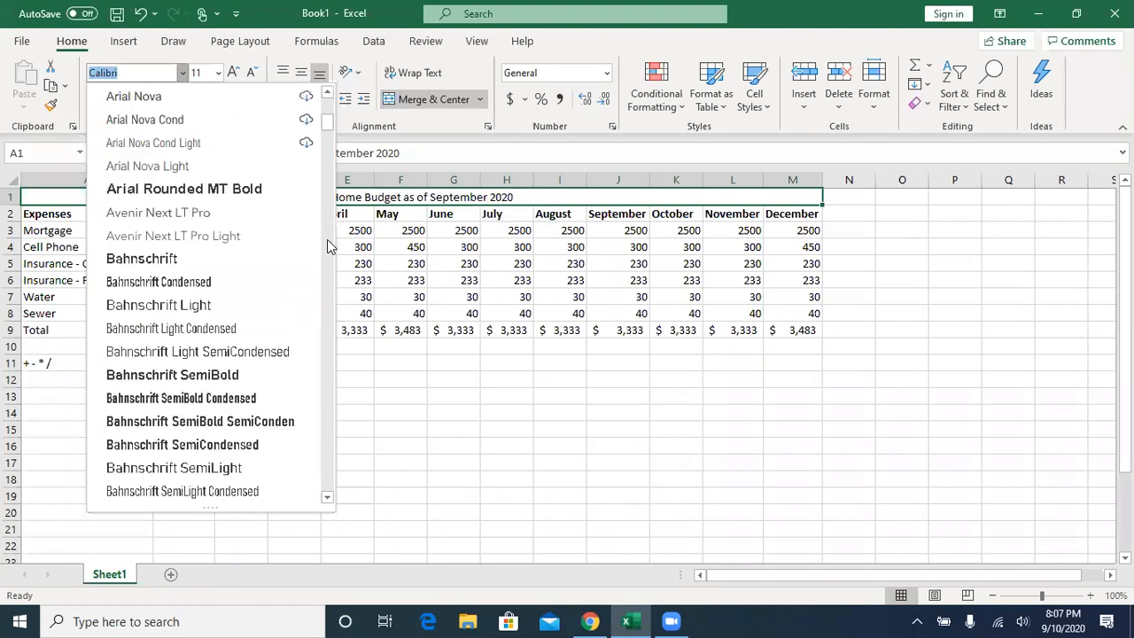
click(327, 249)
click(327, 248)
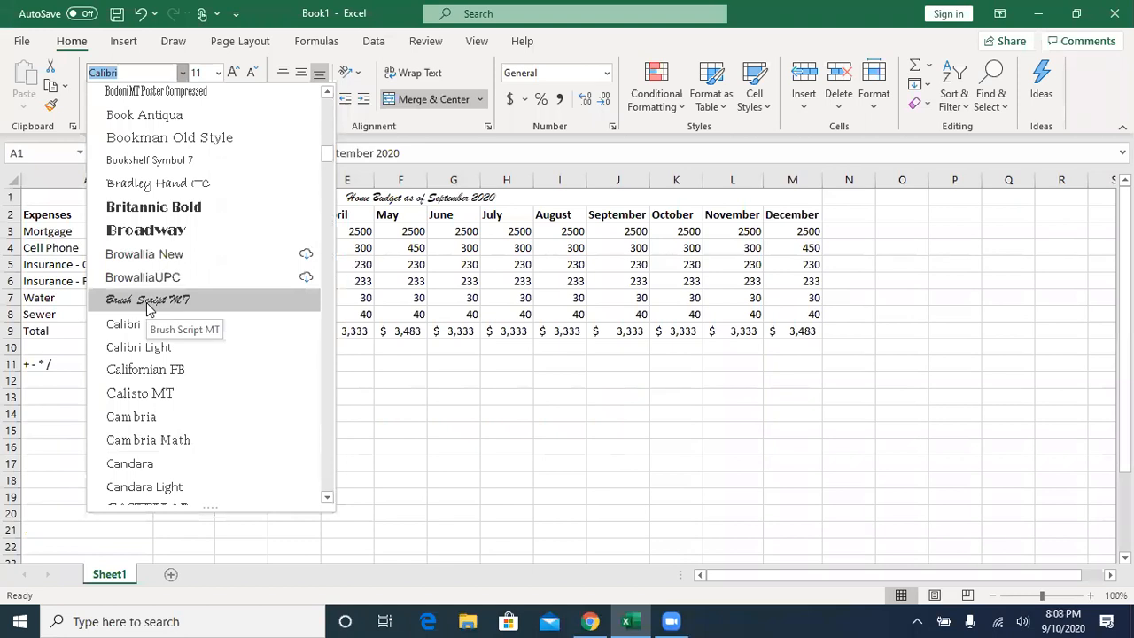
drag(328, 154, 328, 118)
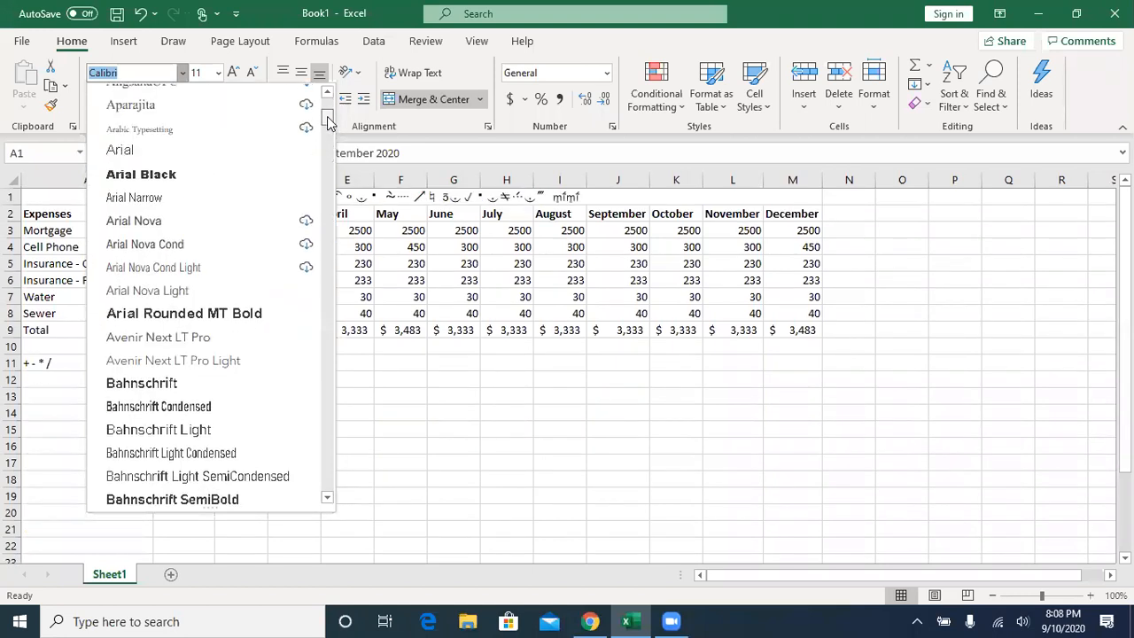
click(115, 150)
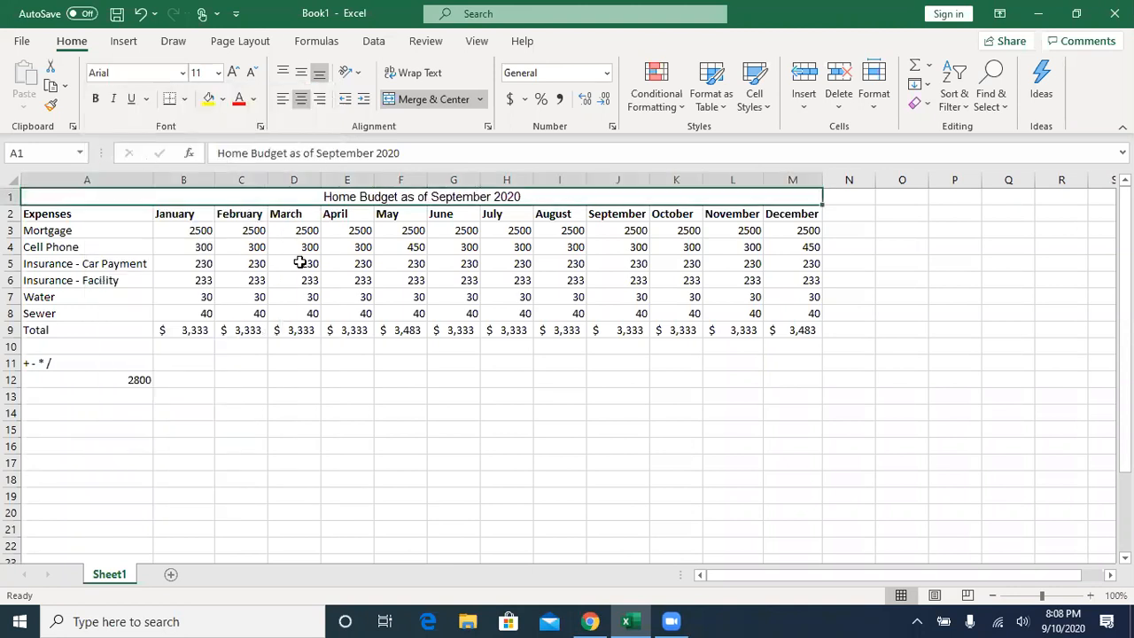
click(220, 75)
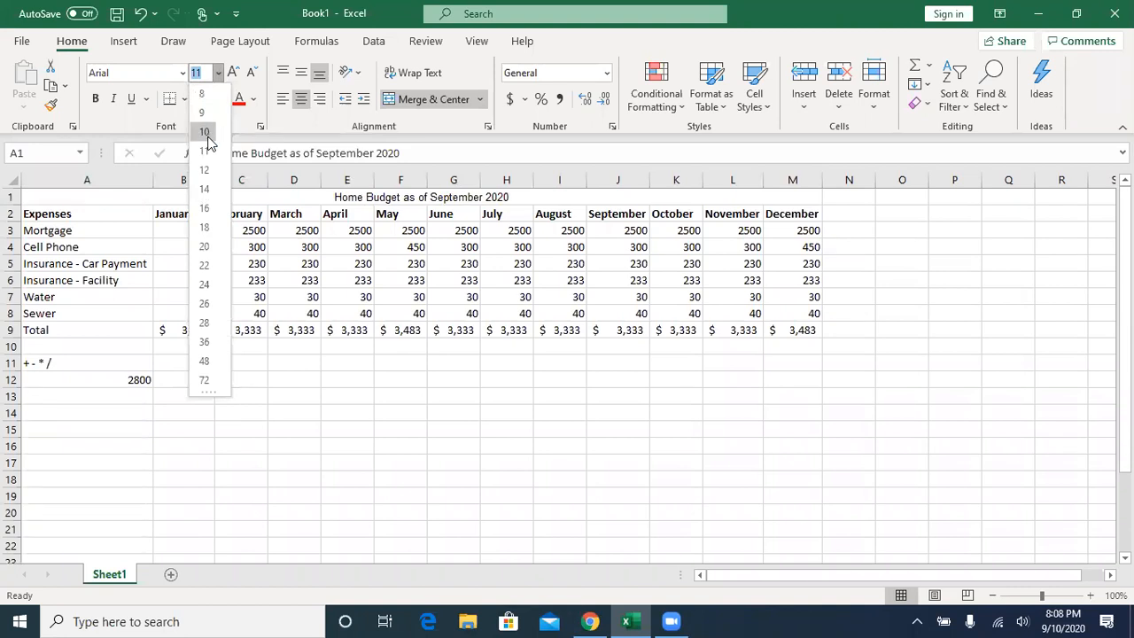
click(206, 381)
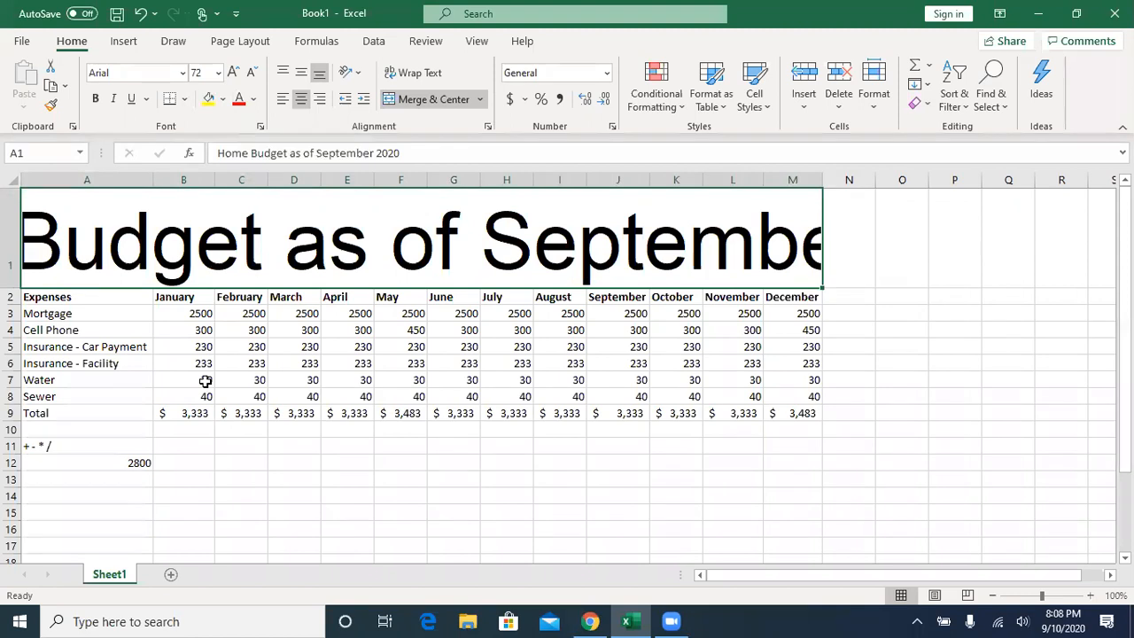
- Try the merged title at font size 36 and settle on size 18
click(218, 75)
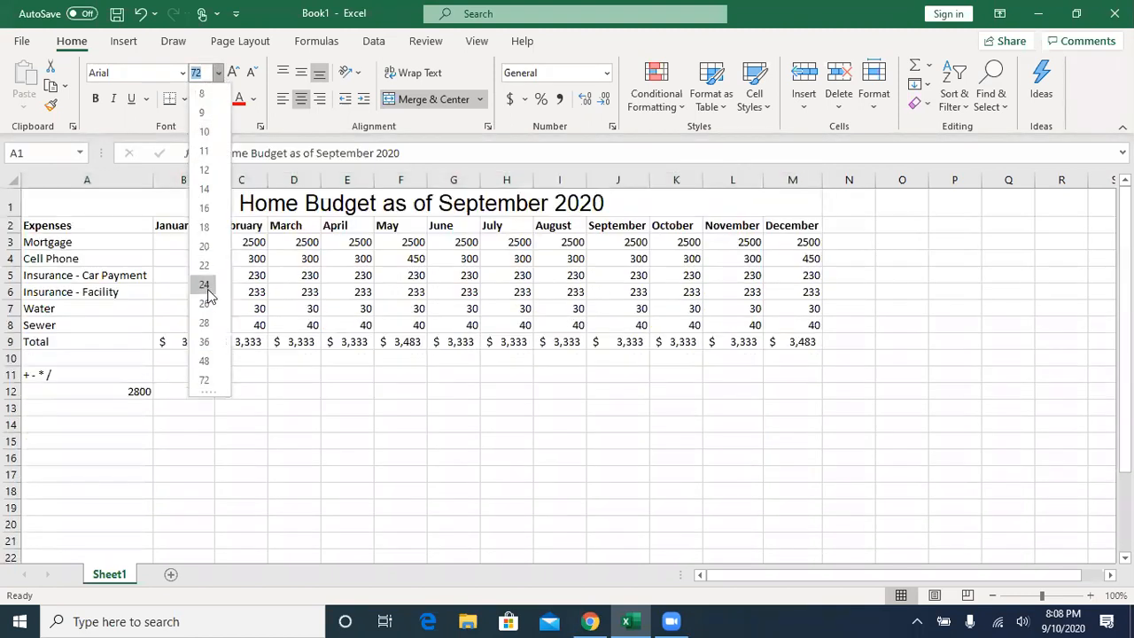
click(202, 342)
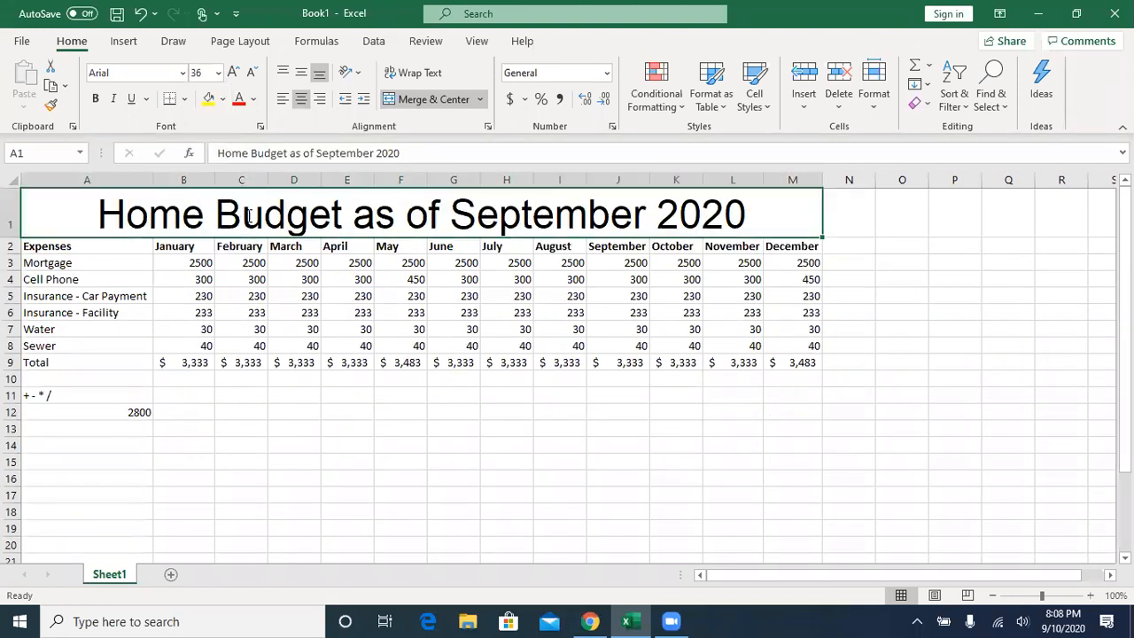
click(220, 76)
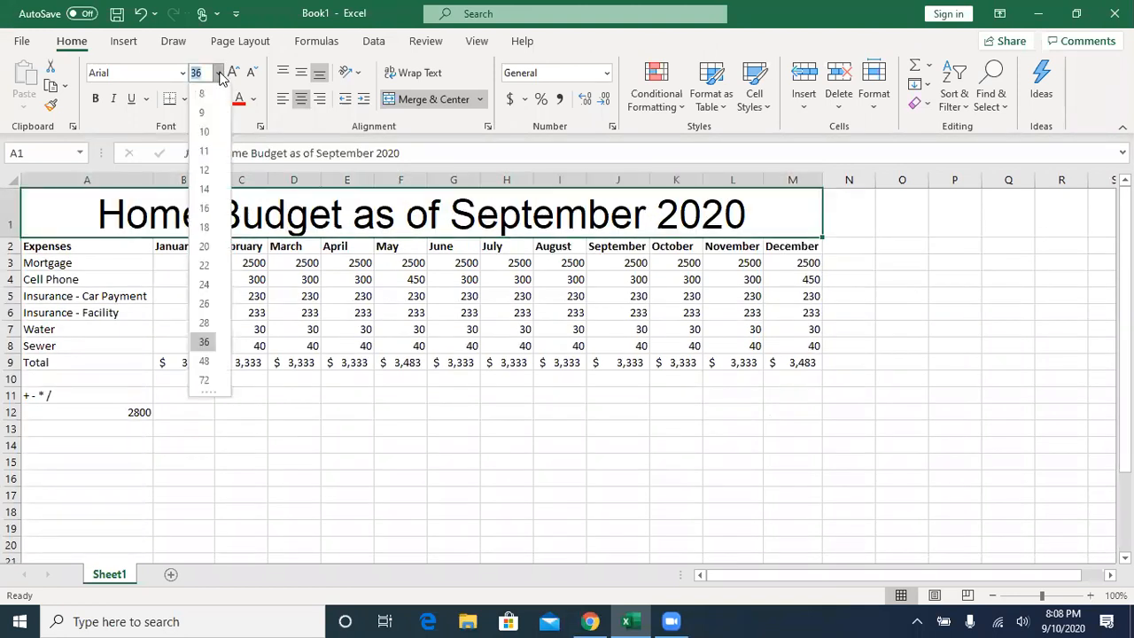
click(205, 223)
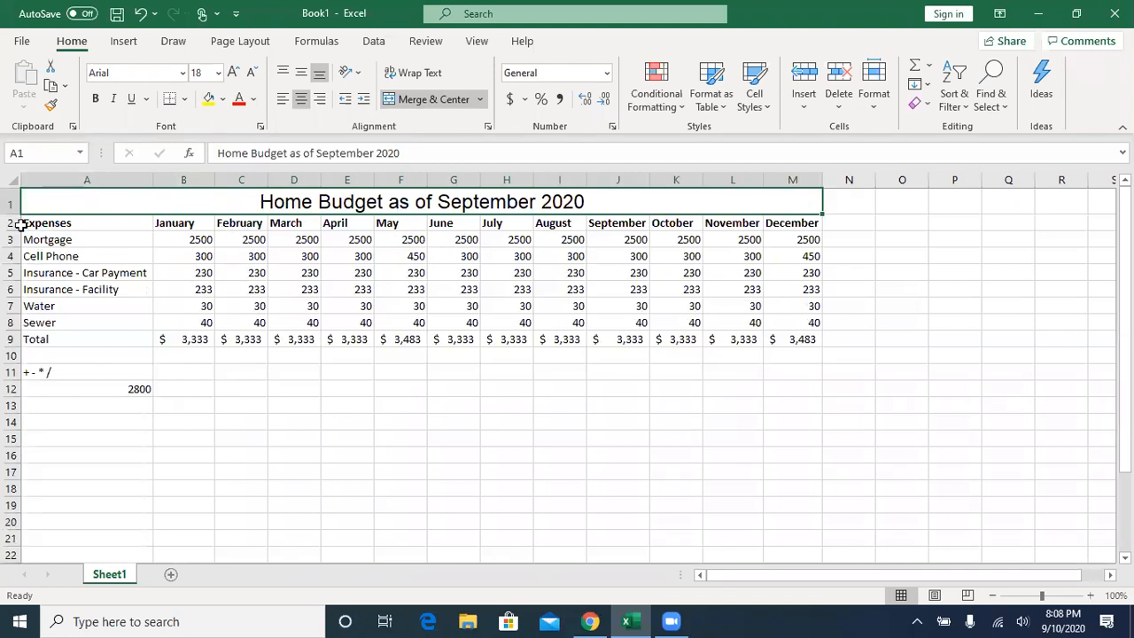
- Make row 1 taller, try top and bottom alignment on the title, and set it to middle align vertically
drag(13, 213, 16, 232)
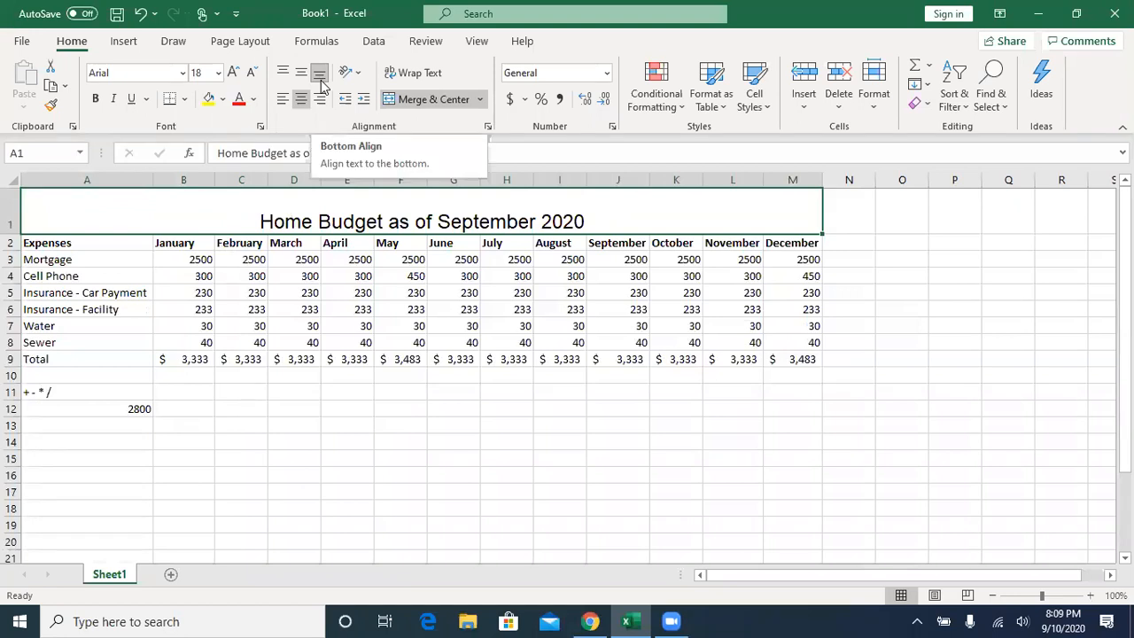
click(284, 73)
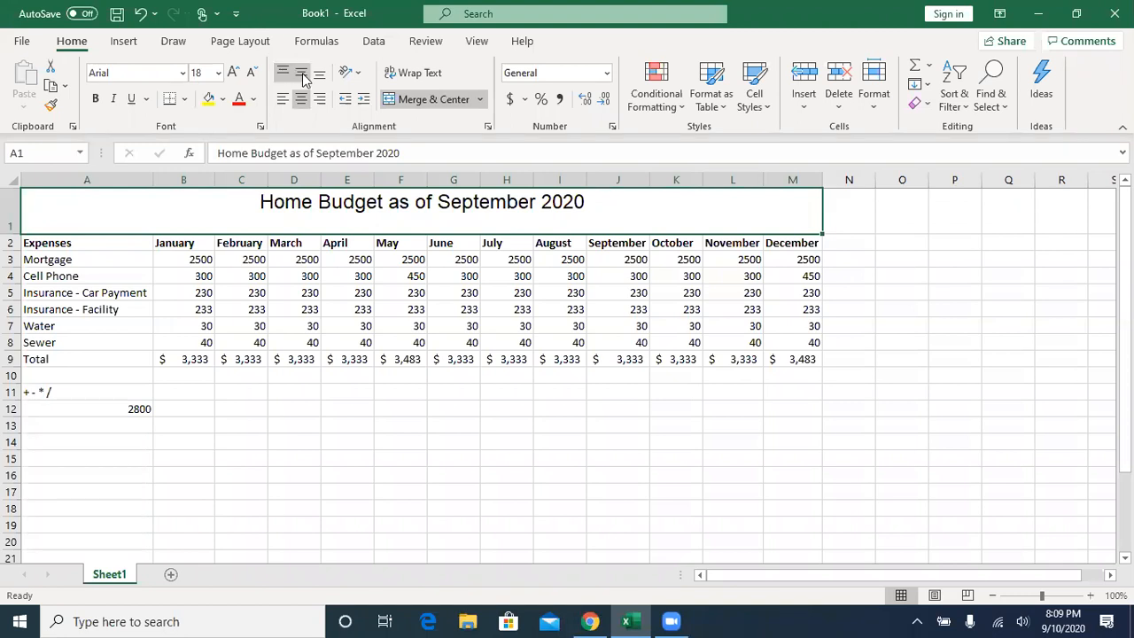
click(302, 74)
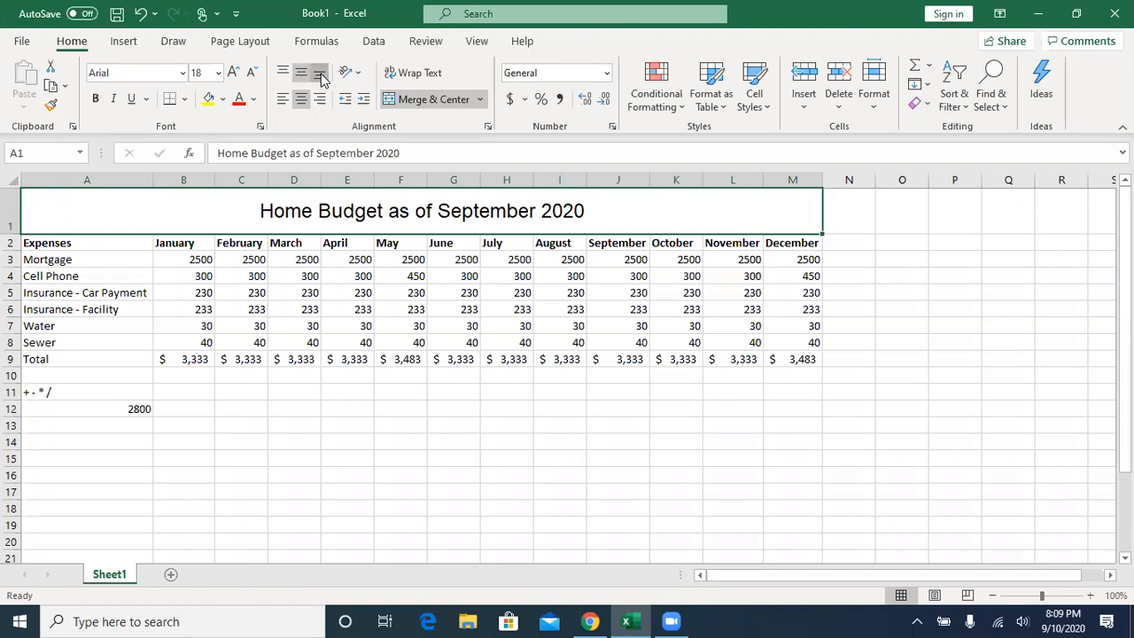
click(319, 74)
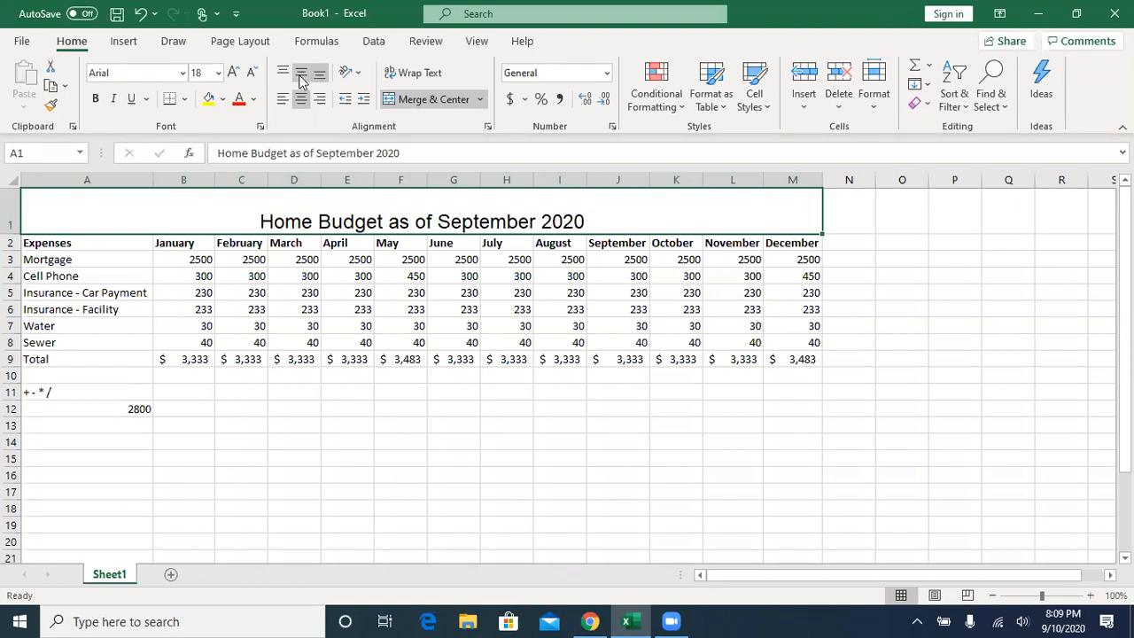
click(303, 73)
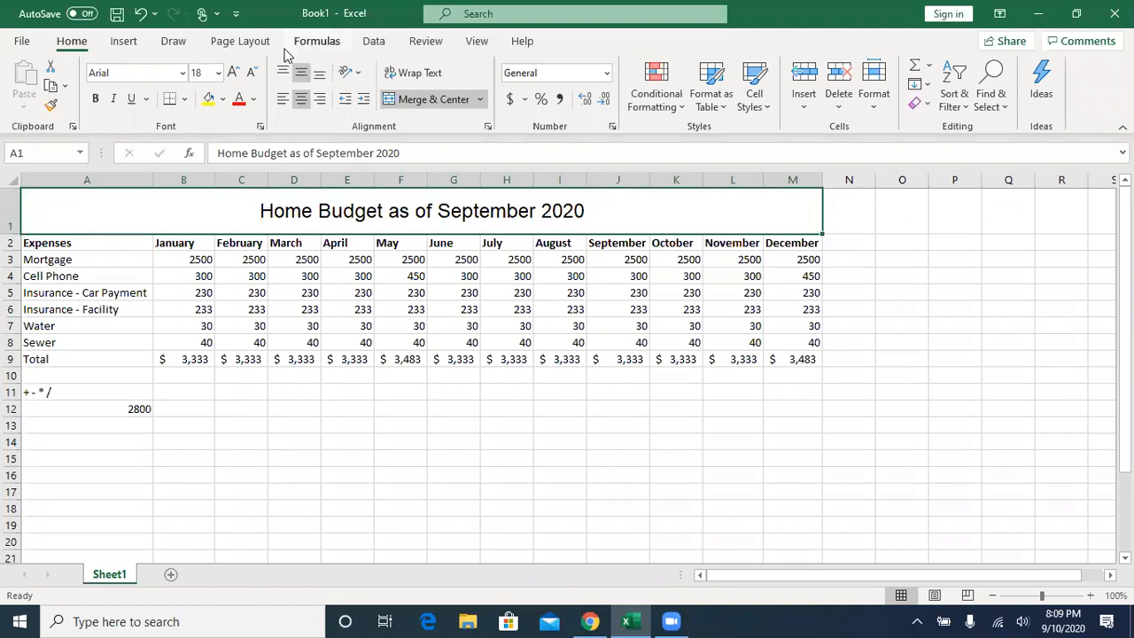
- Try left and right horizontal alignment on the merged title and return it to centered
click(281, 102)
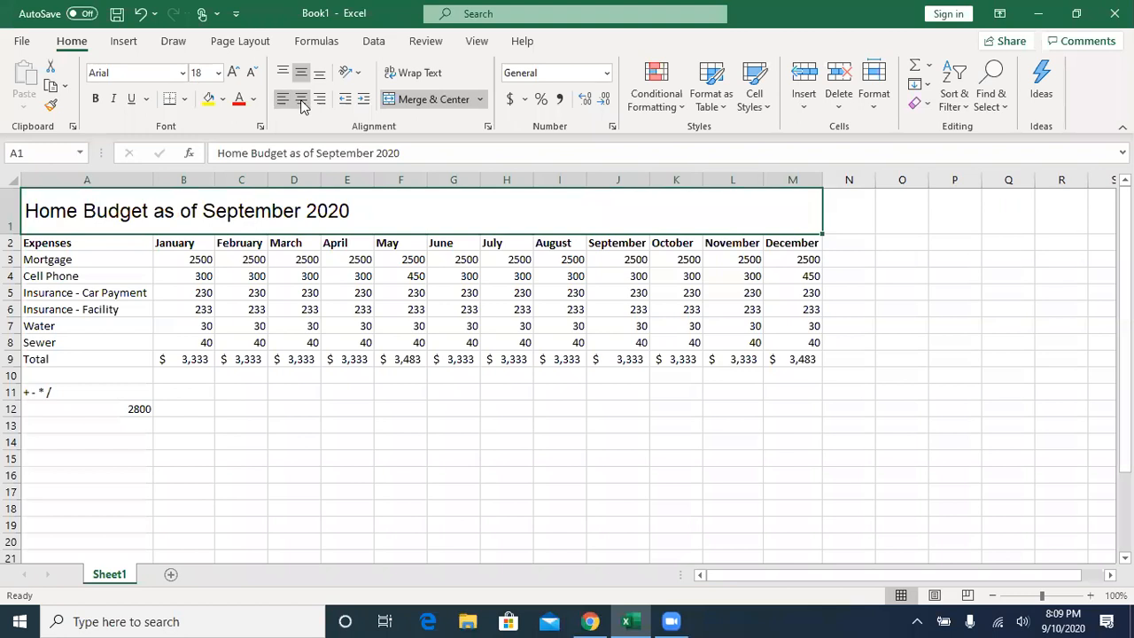
click(301, 102)
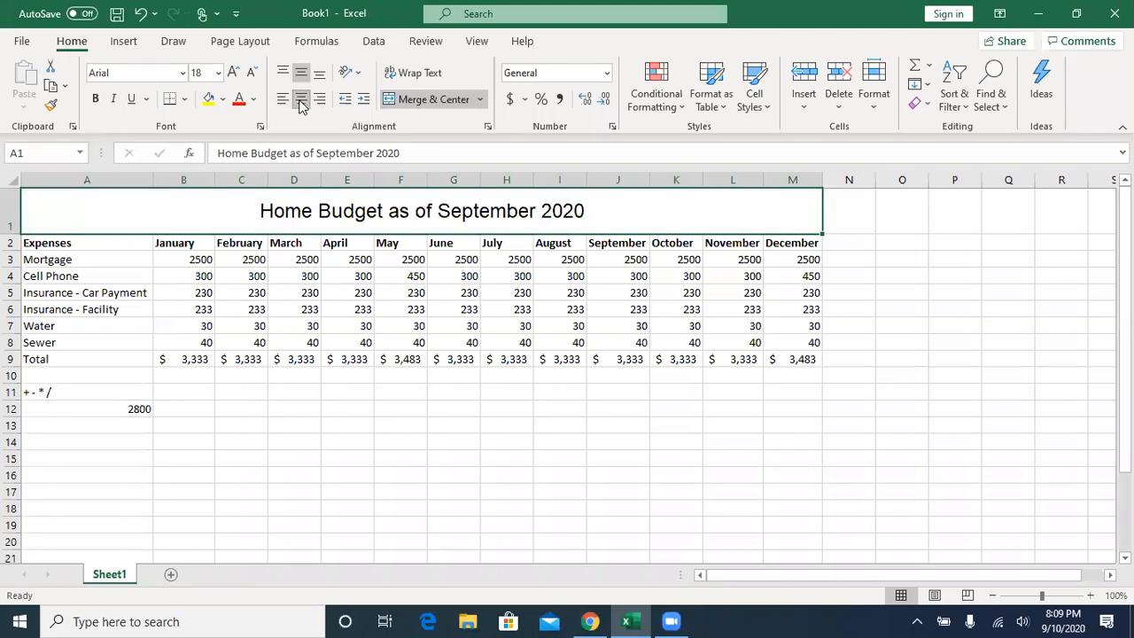
click(320, 102)
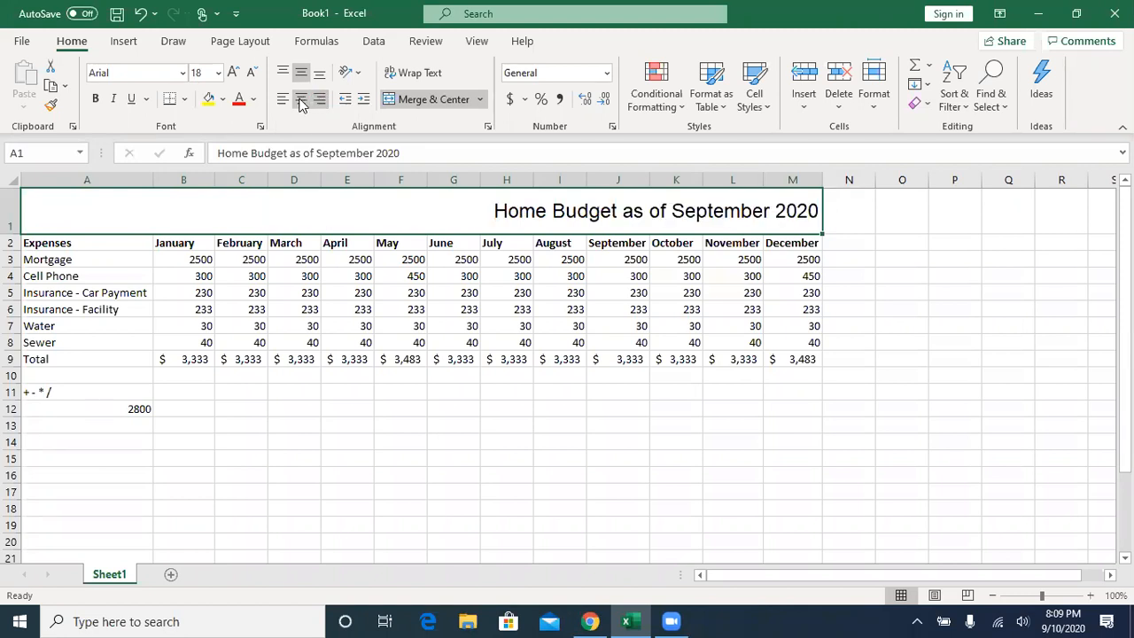
click(300, 100)
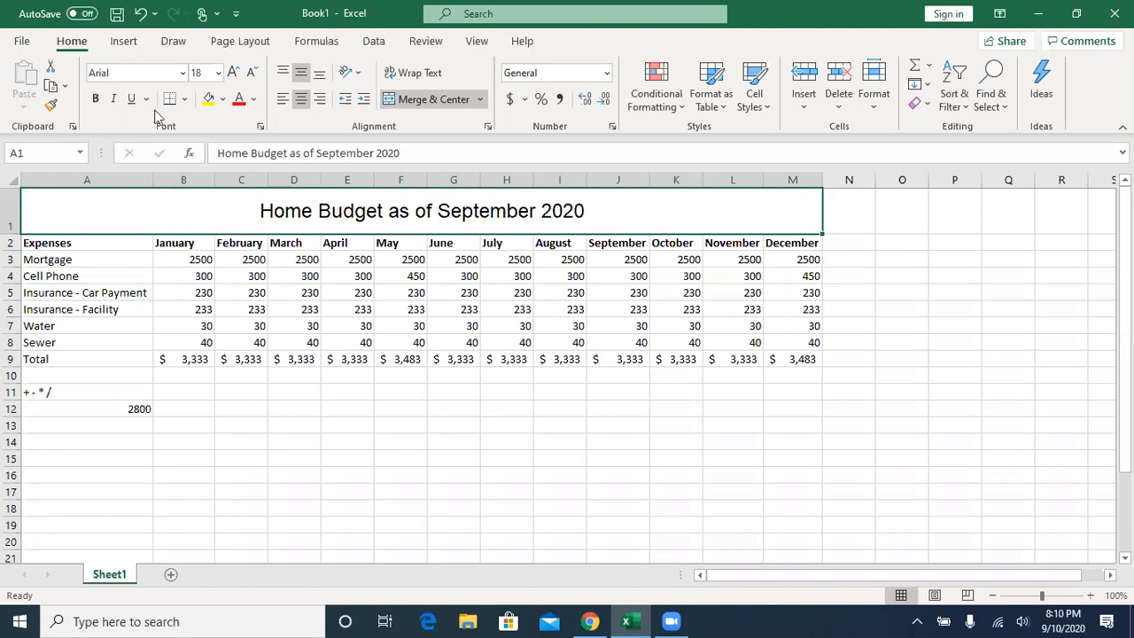
- Begin saving the workbook under a new name, create a folder "Budgets for 2021" in Documents, and open that folder
click(22, 41)
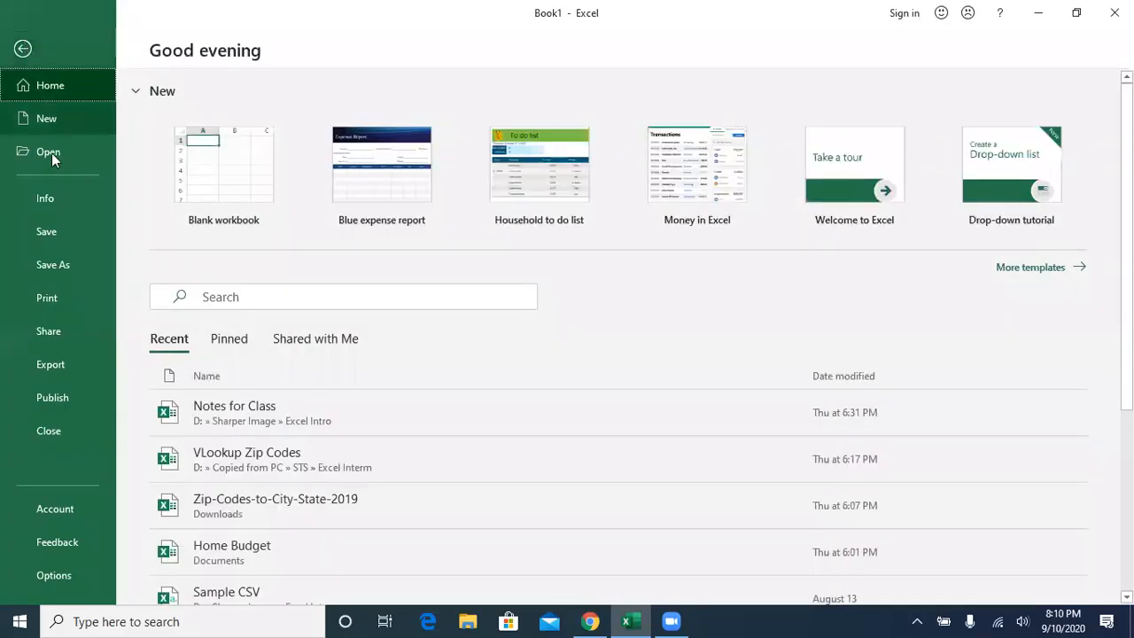
click(59, 267)
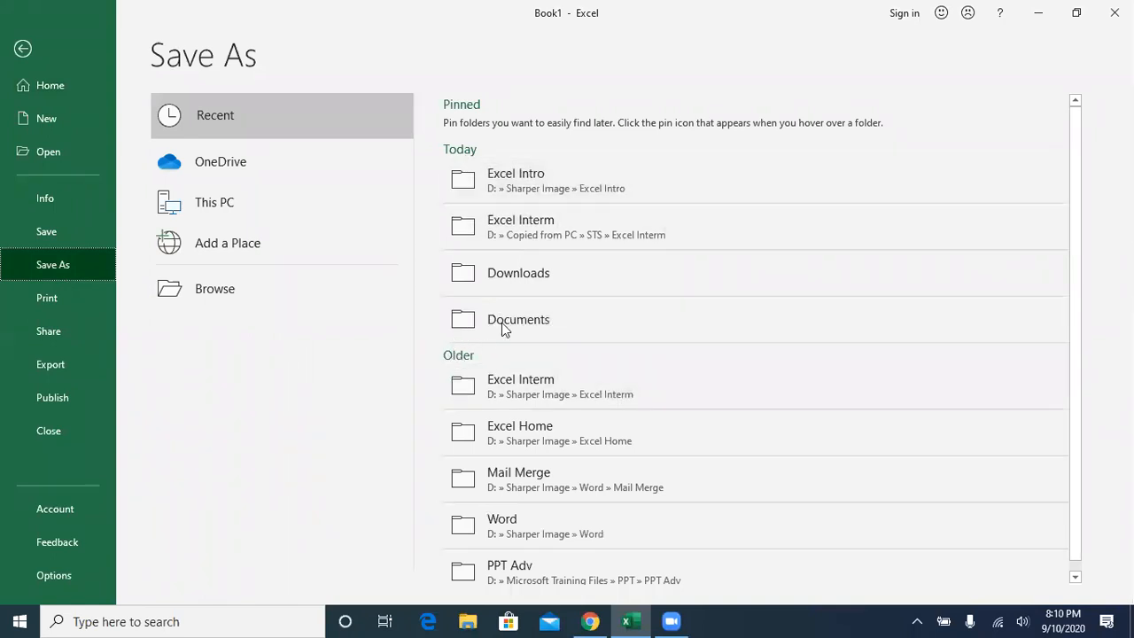
click(196, 289)
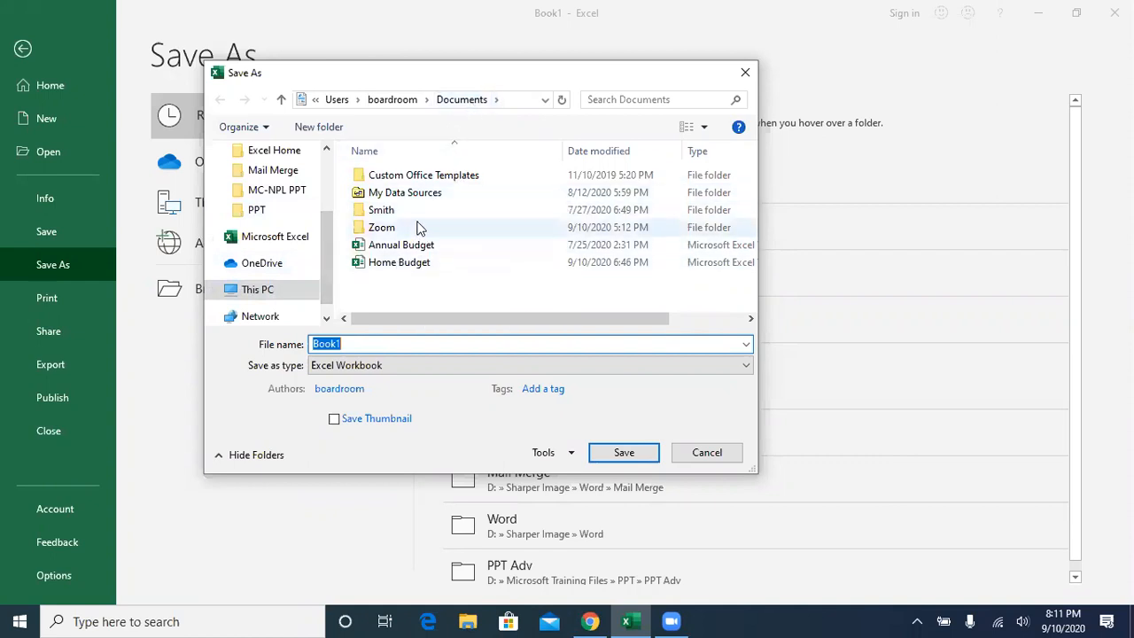
click(319, 127)
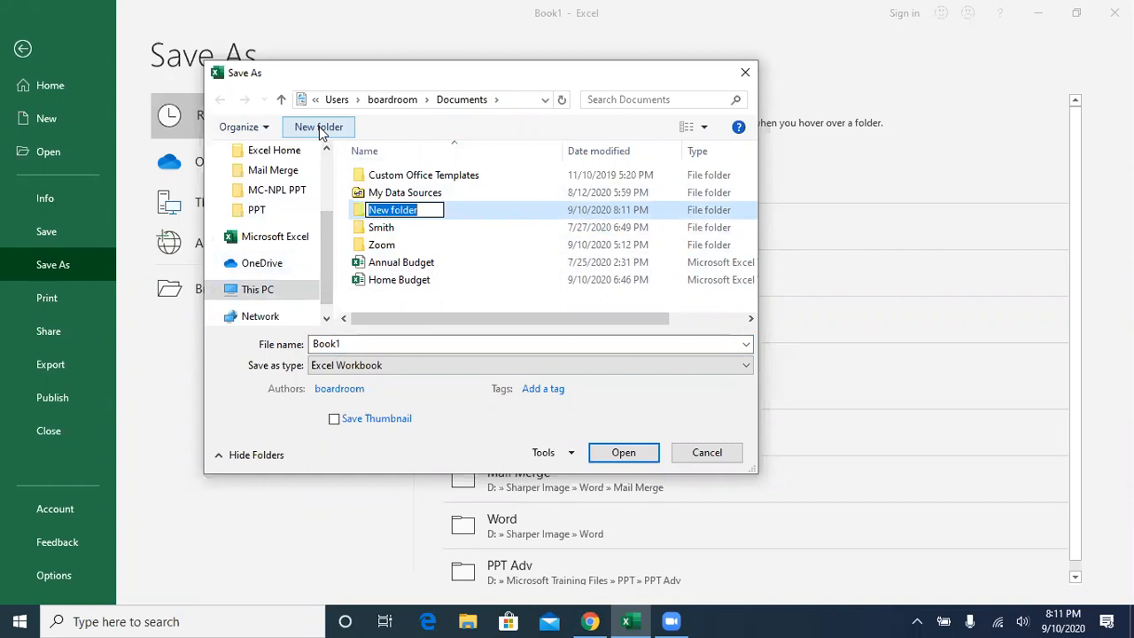
text(Budget)
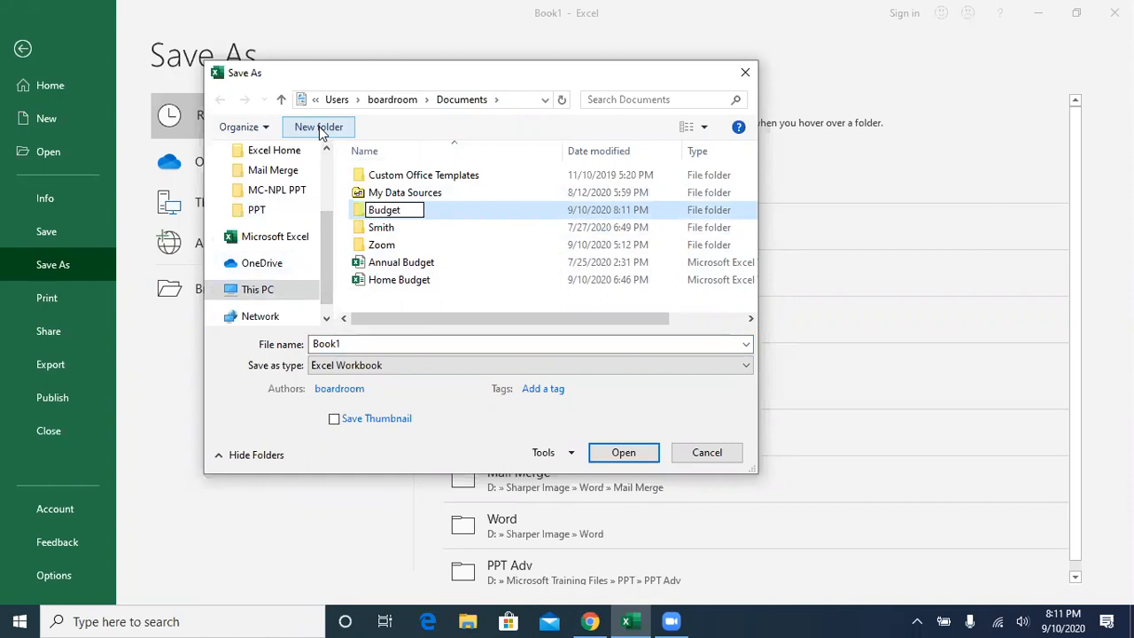
text(s for 2021)
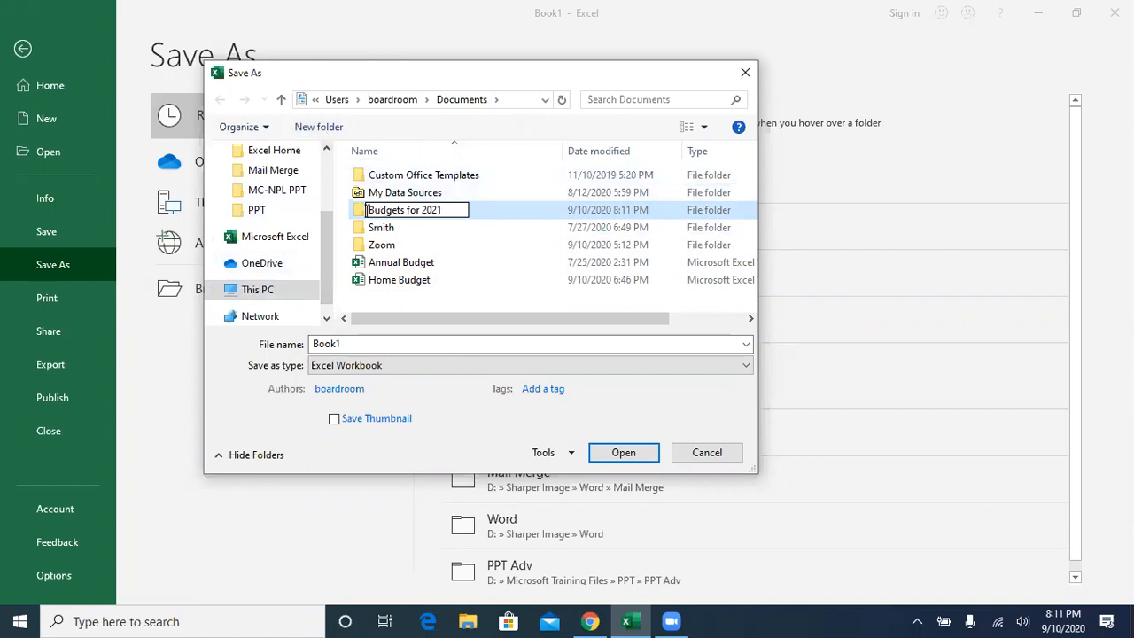
click(624, 452)
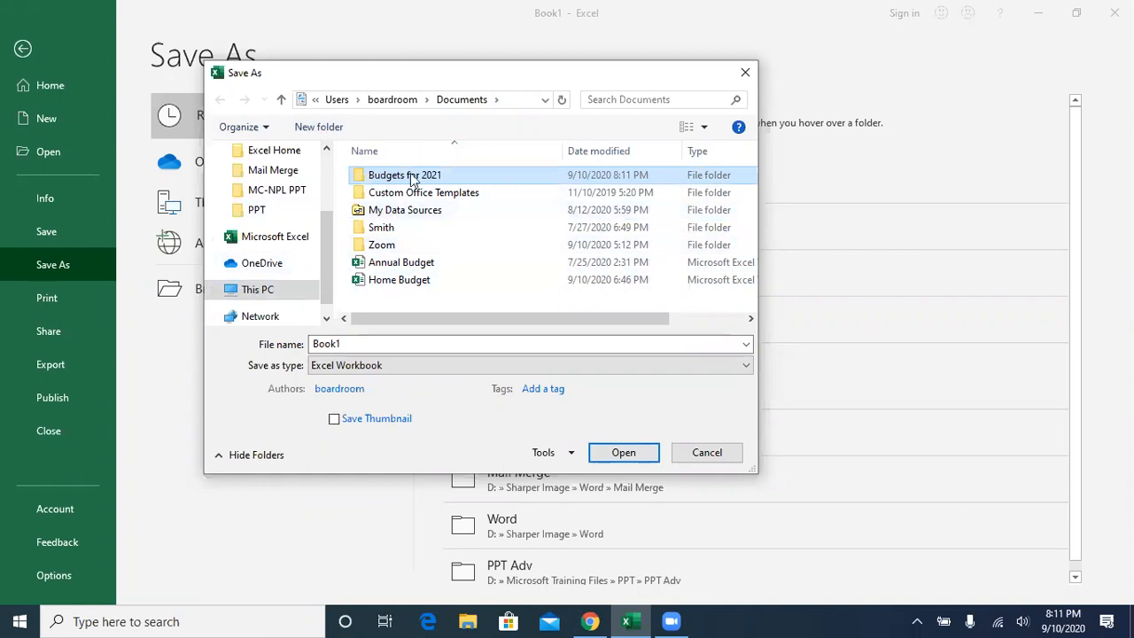
double_click(409, 177)
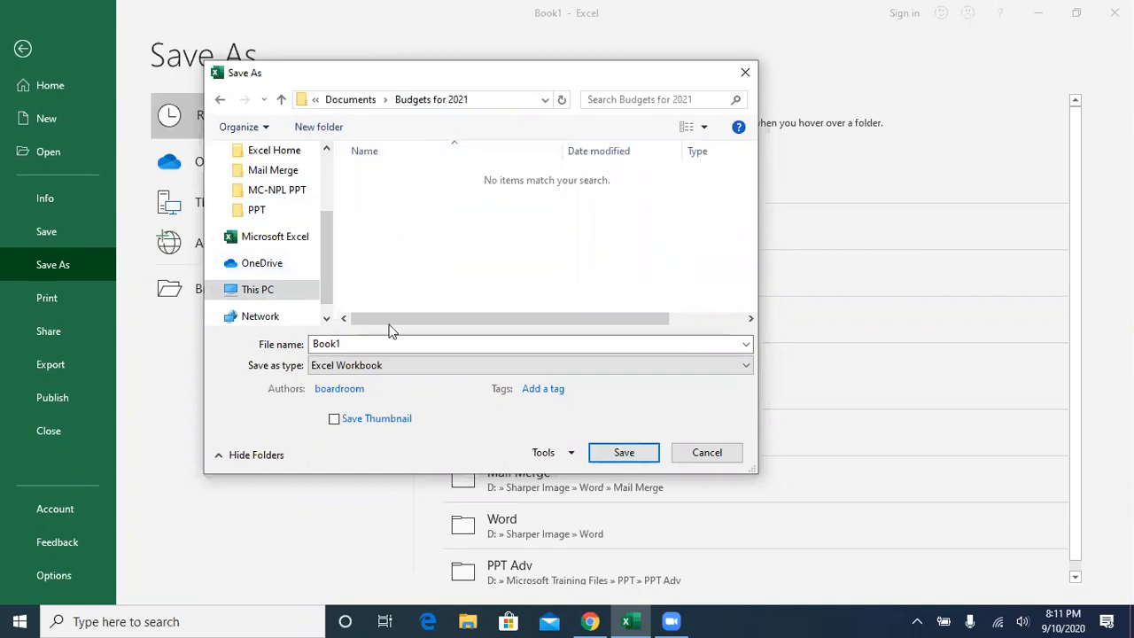
- Save the workbook as "Home Budget File" in the Budgets for 2021 folder
drag(349, 346, 312, 337)
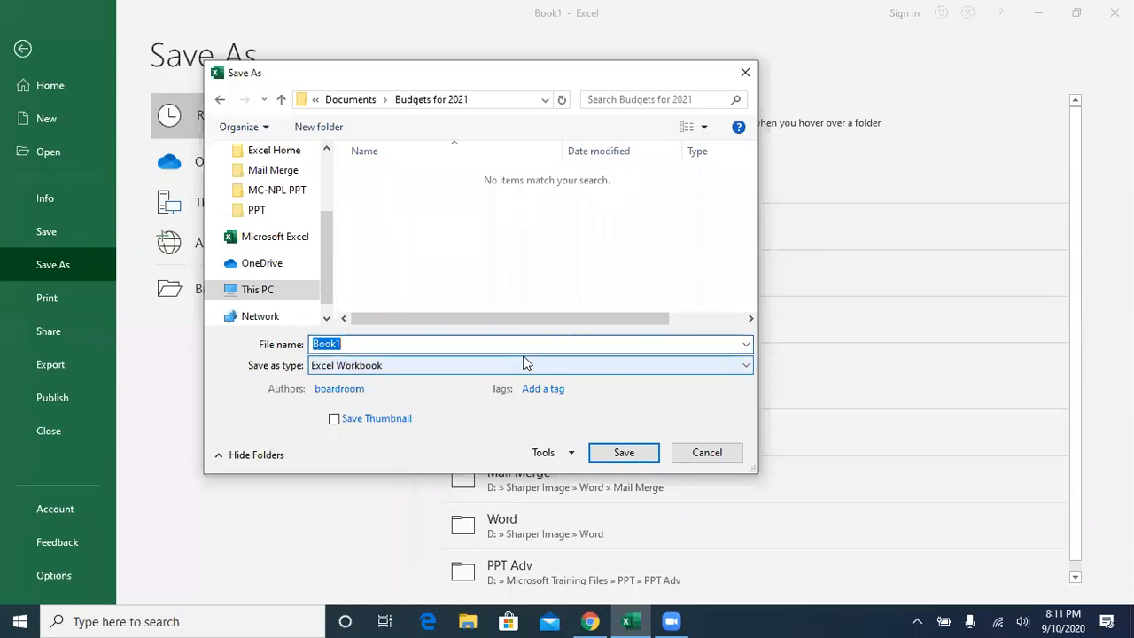
text(Home Budget File)
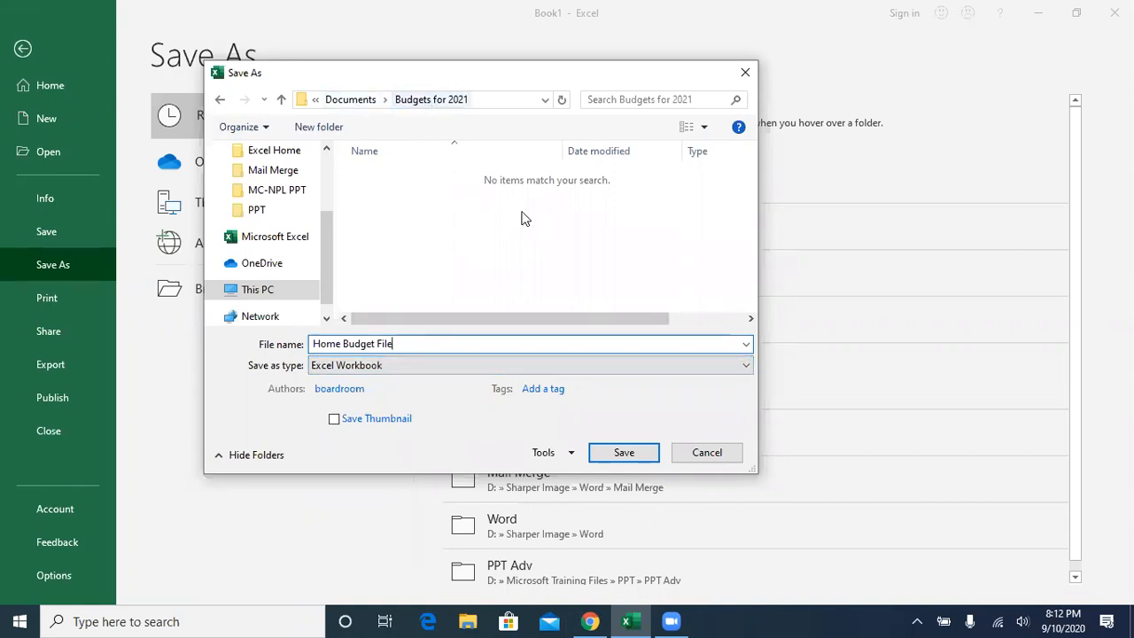
click(624, 452)
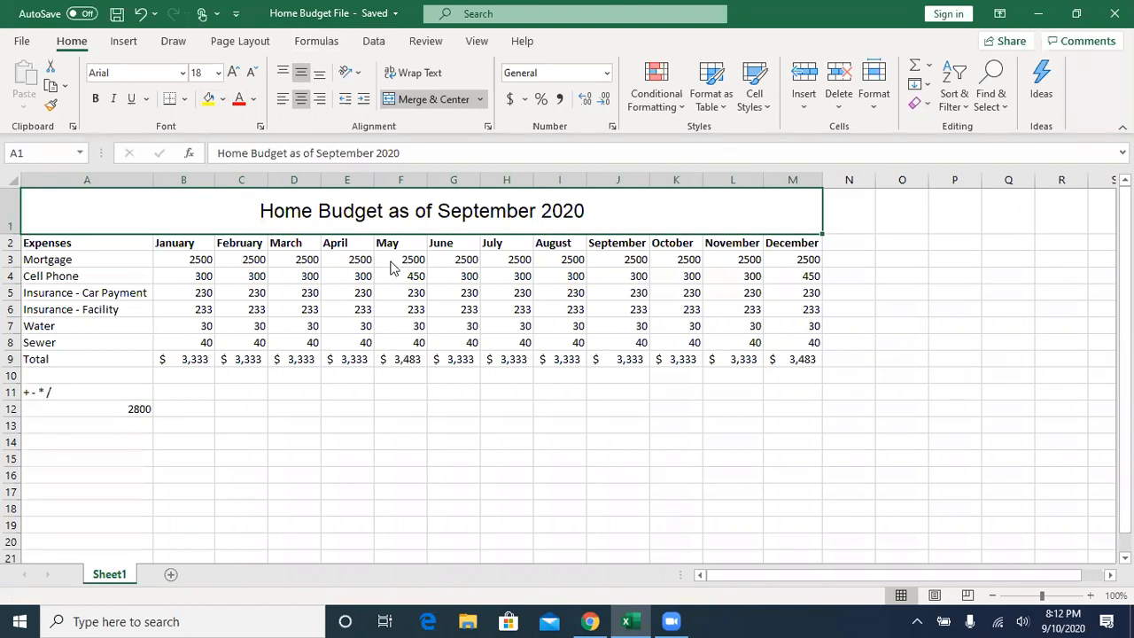
- Examine the sheet's structure by selecting columns A to D, rows 2 and 1, and cells A4 and B2
click(78, 178)
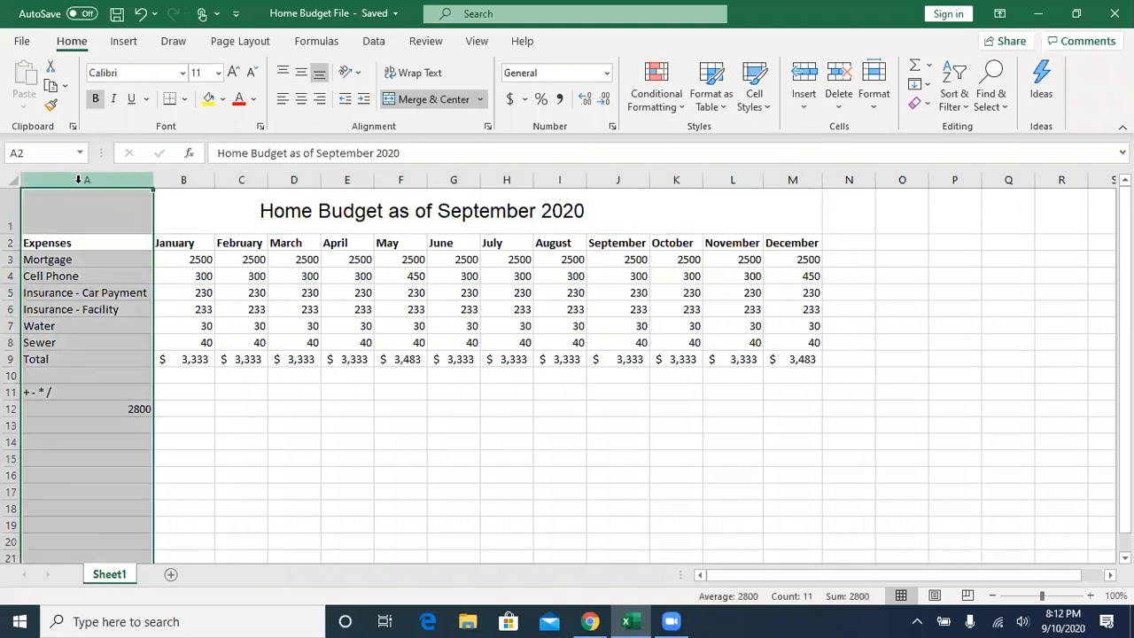
click(180, 180)
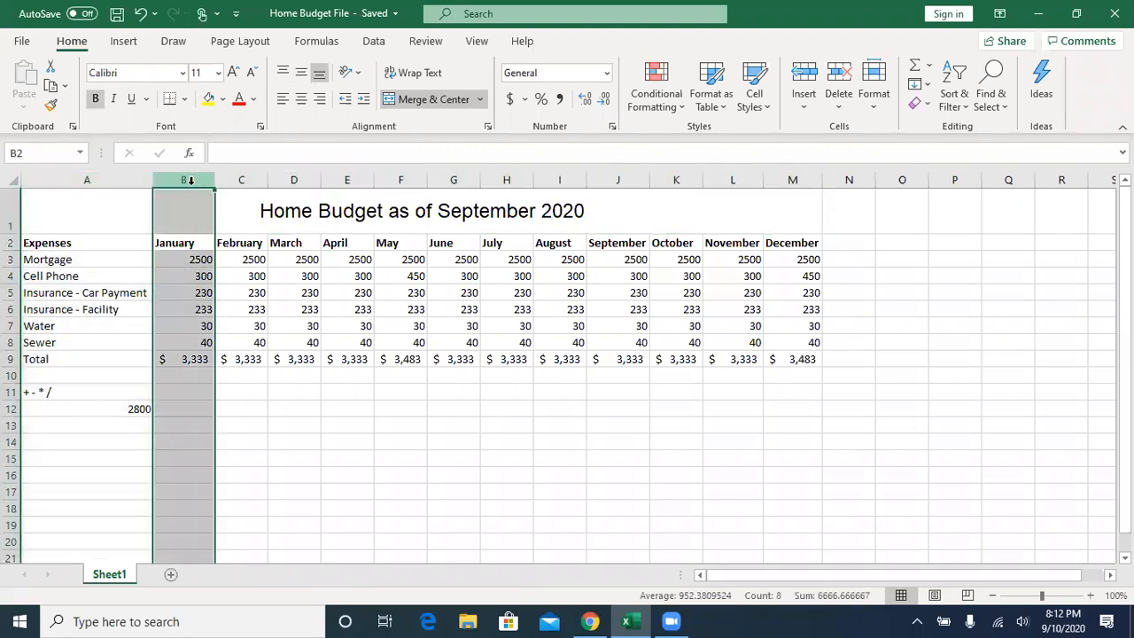
click(241, 180)
click(293, 179)
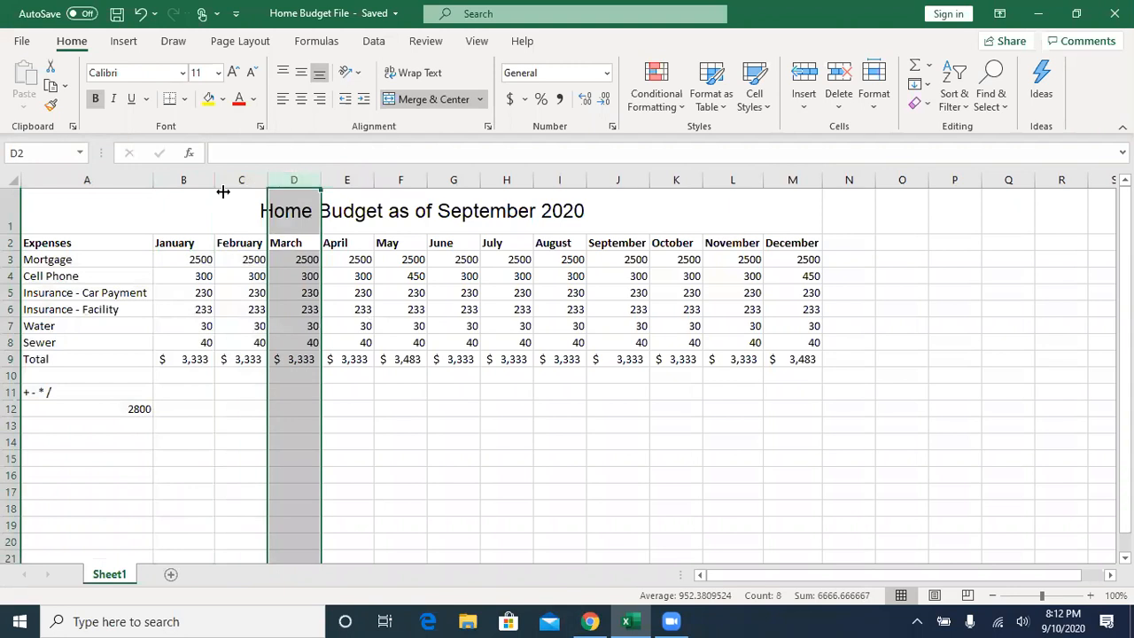
click(9, 243)
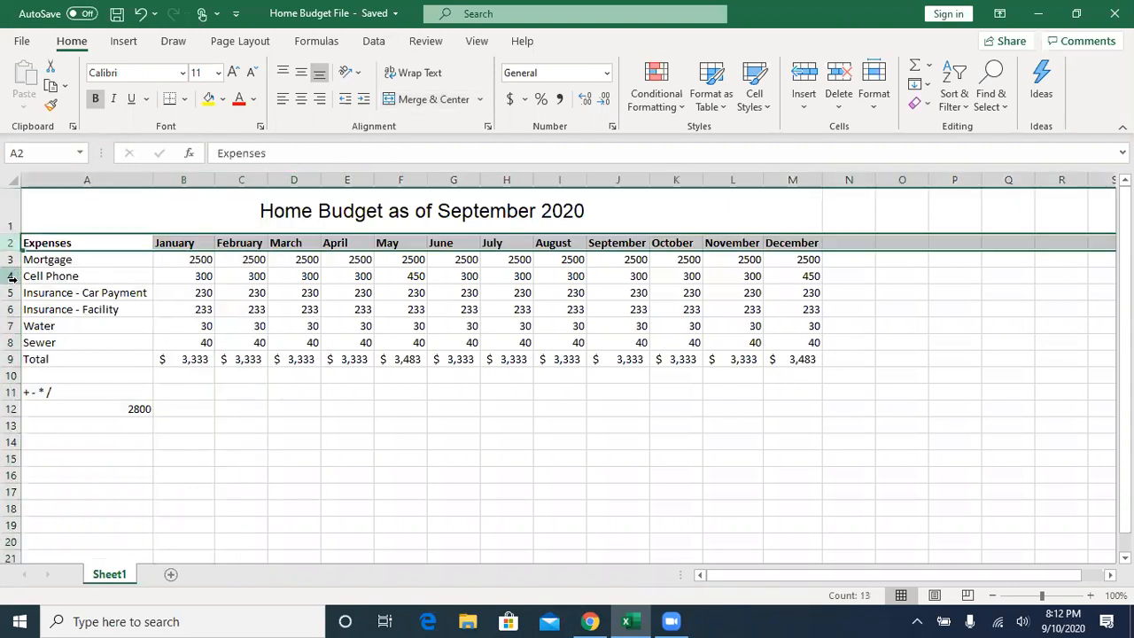
click(10, 211)
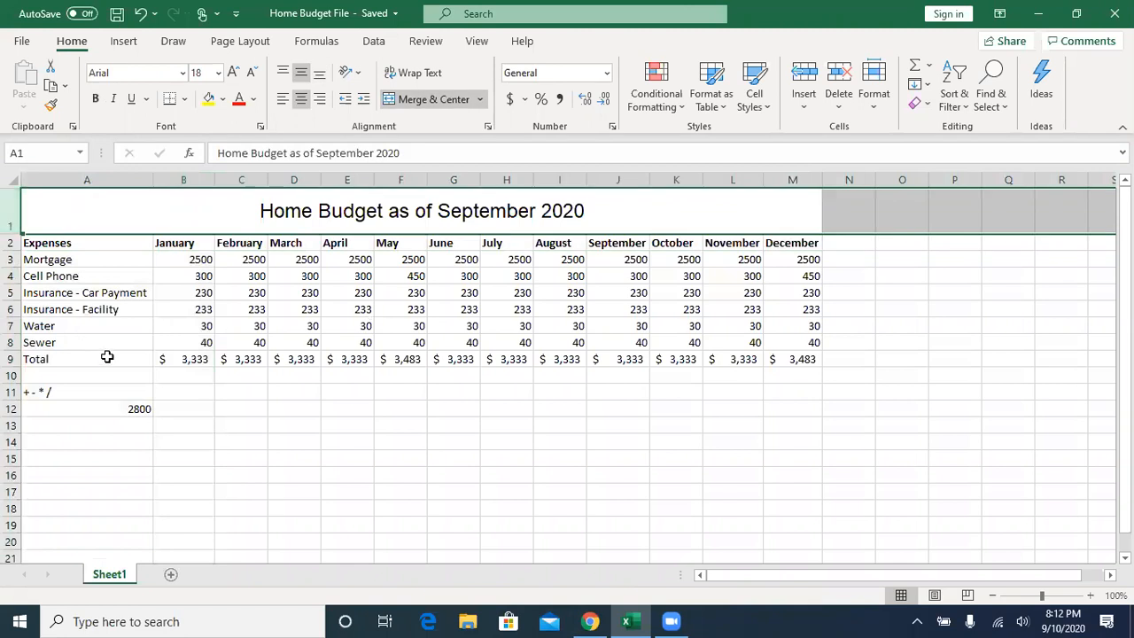
click(138, 276)
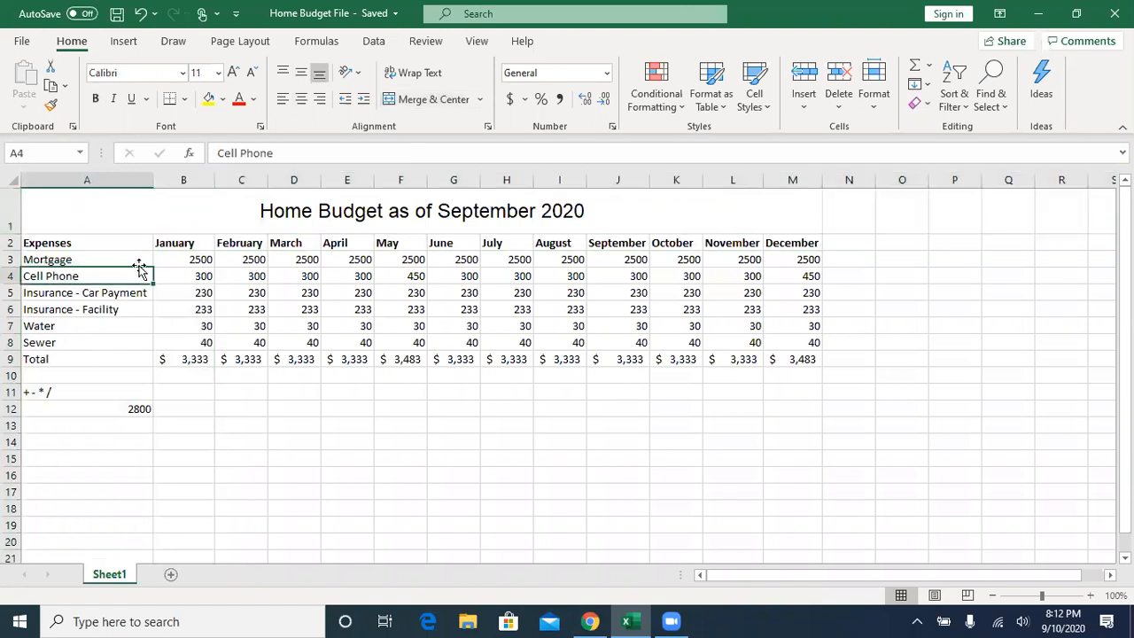
click(195, 243)
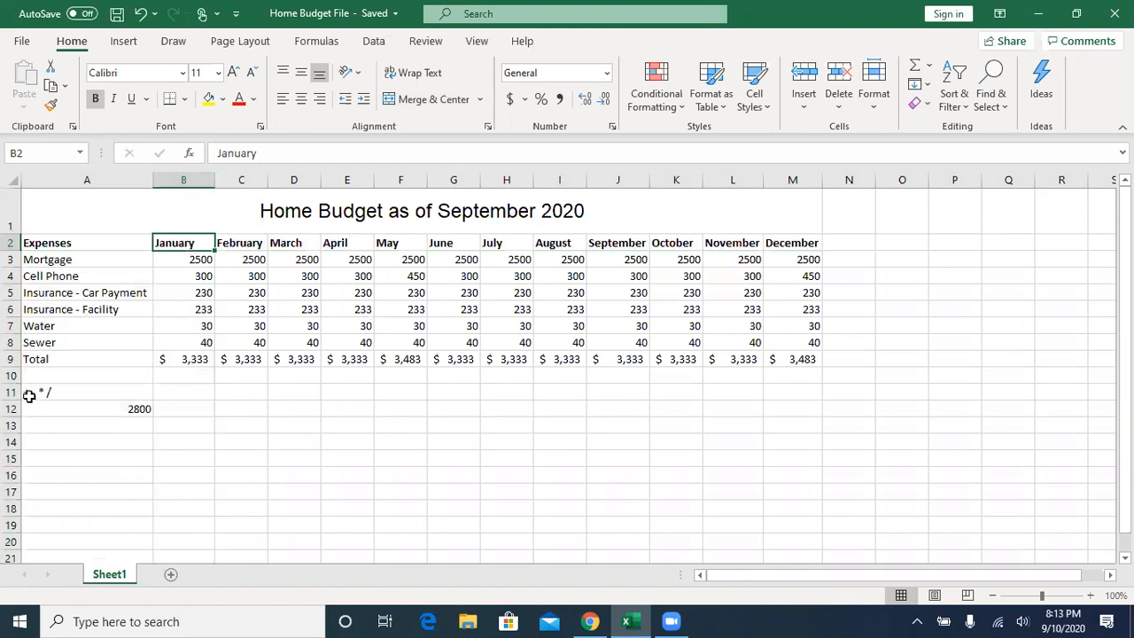
- Clear the operator notes and the practice number from cells A11:A12 below the expense table
click(78, 393)
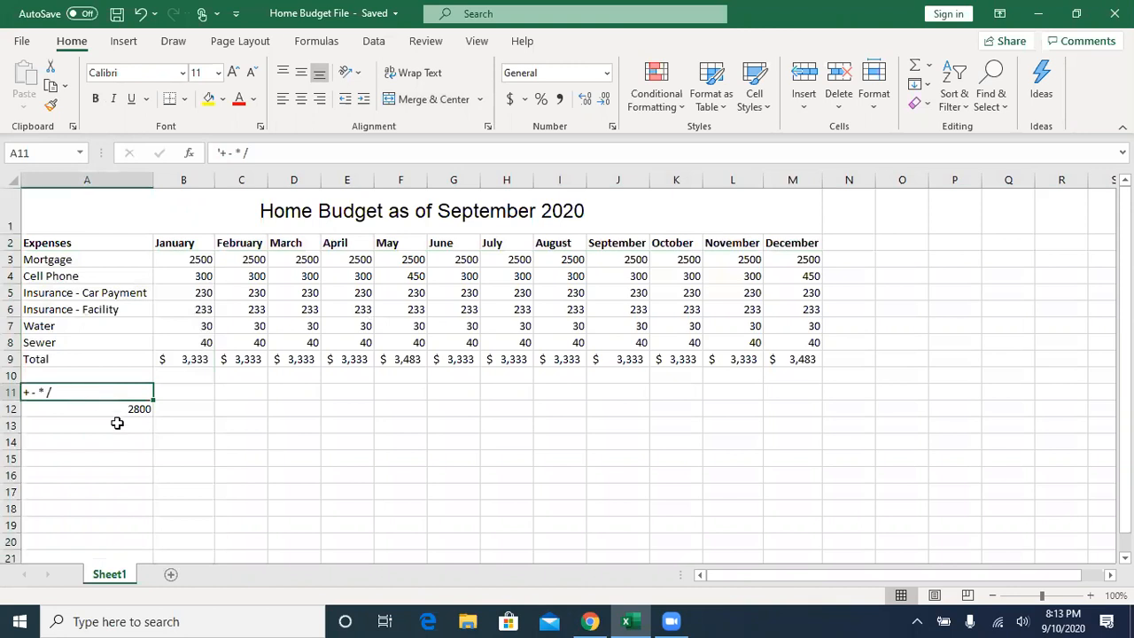
click(114, 410)
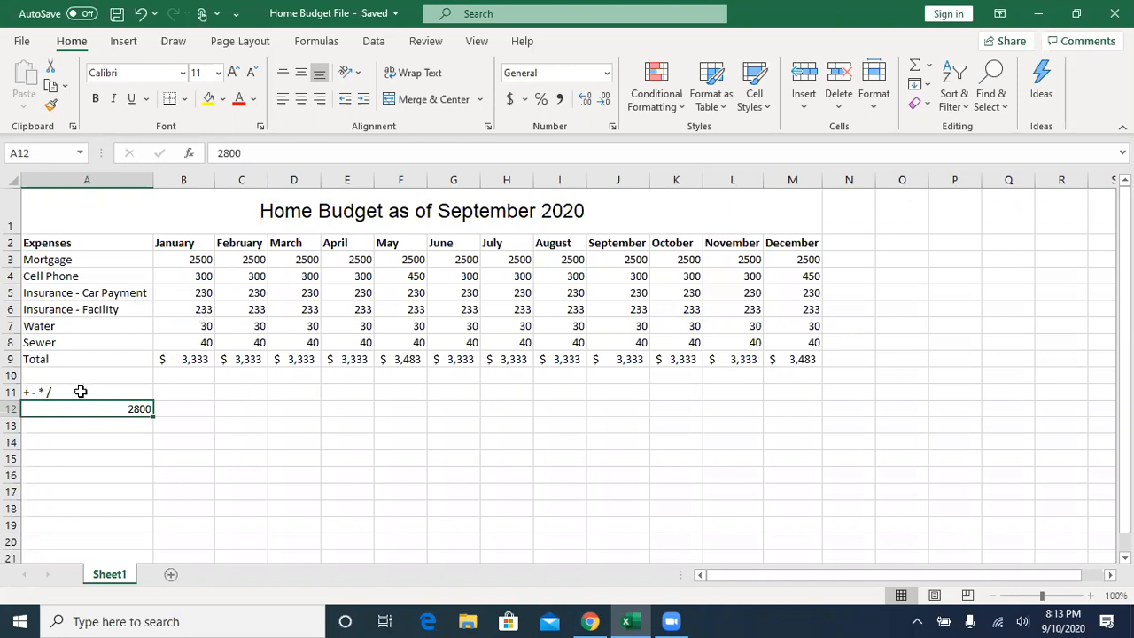
drag(81, 392, 90, 404)
key(Delete)
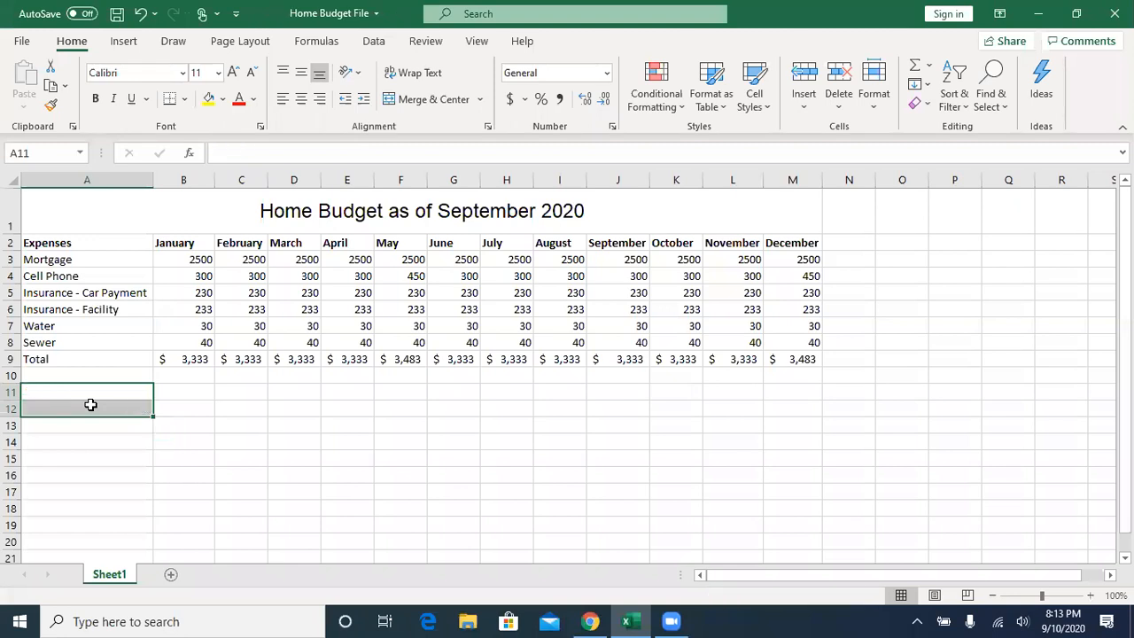
click(57, 392)
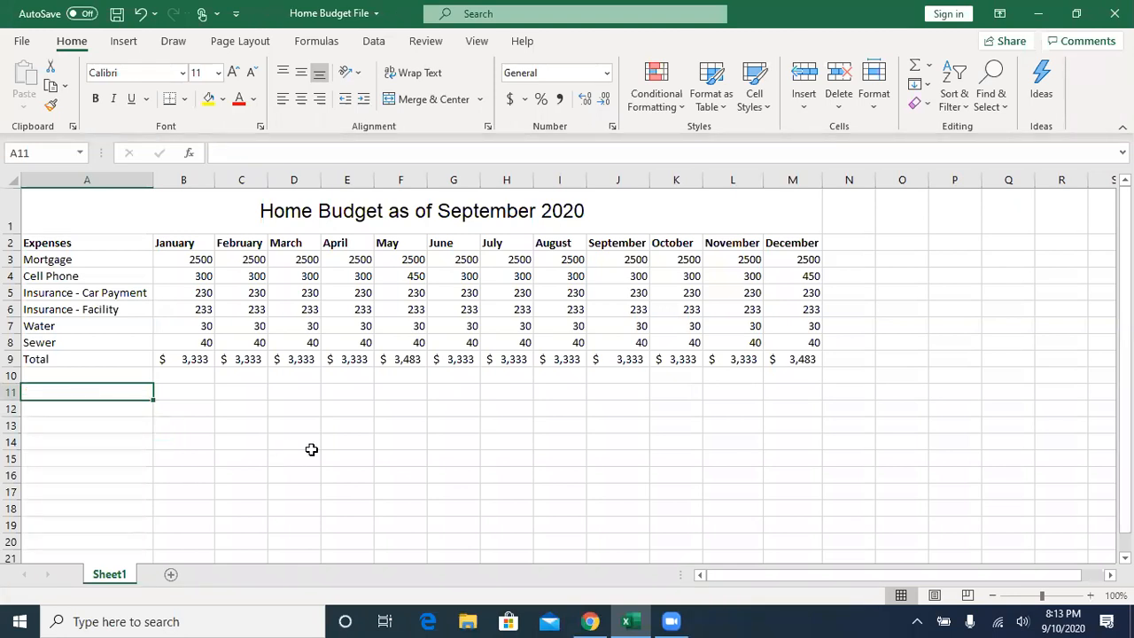
- Enter the heading "Income" in A11 and the row label "Salary" in A12 below the expense table
text(Income)
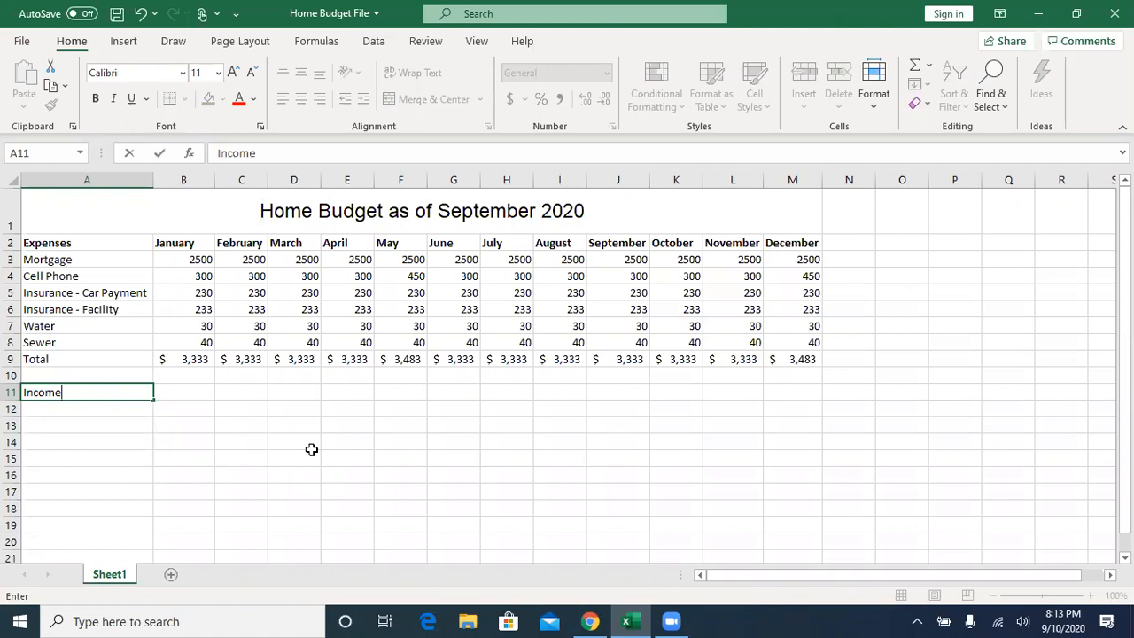
key(ctrl+Return)
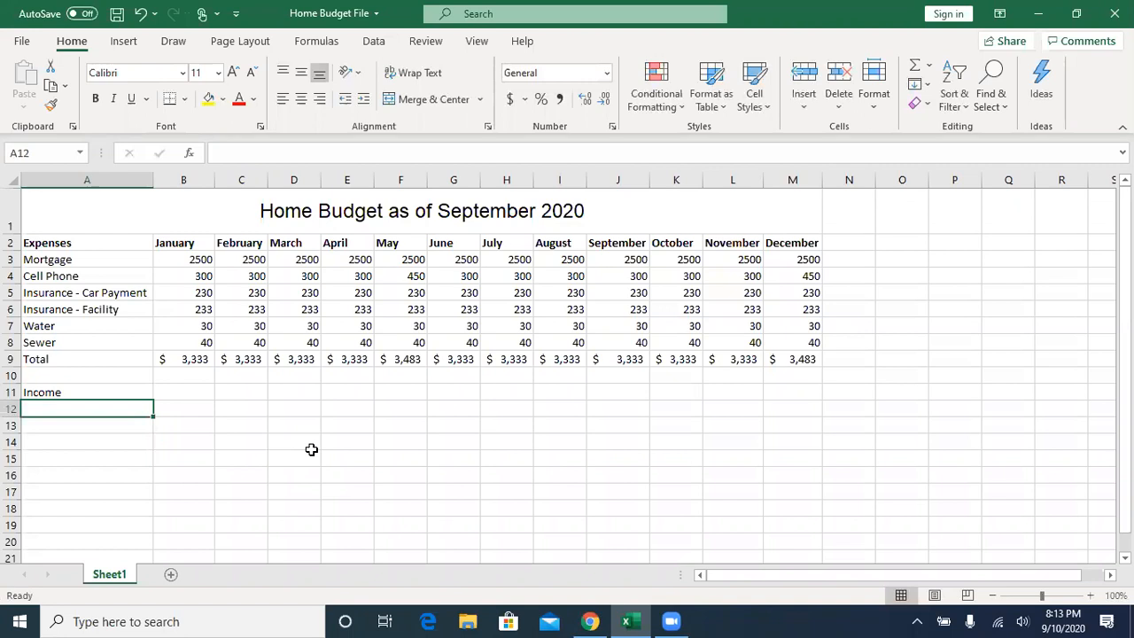
text(Sla)
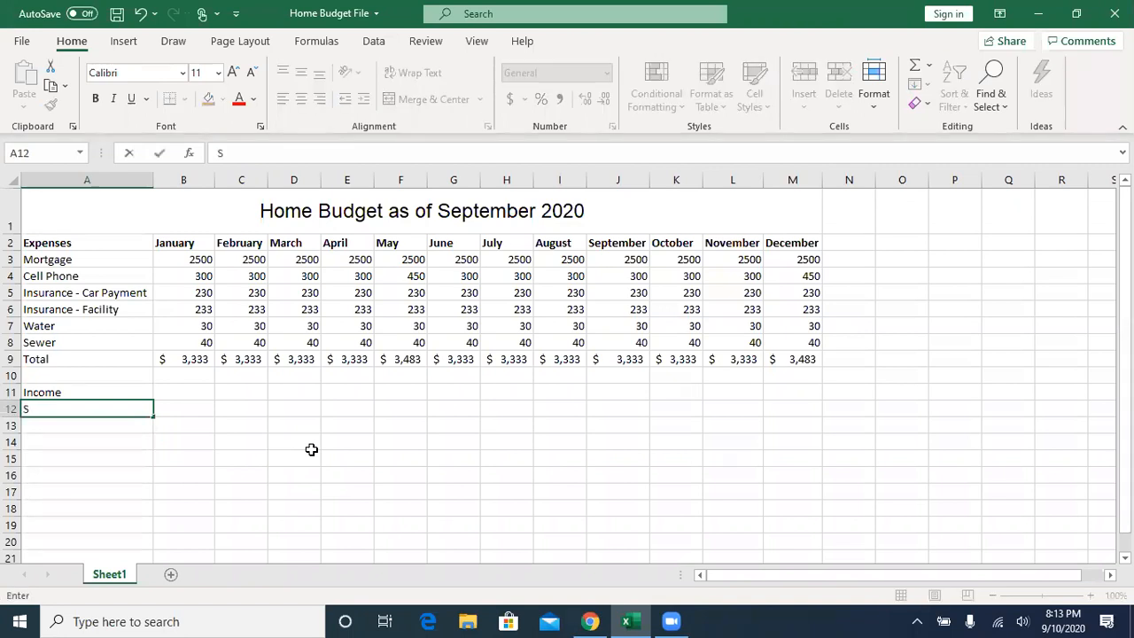
key(BackSpace)
key(BackSpace)
text(alary)
key(Tab)
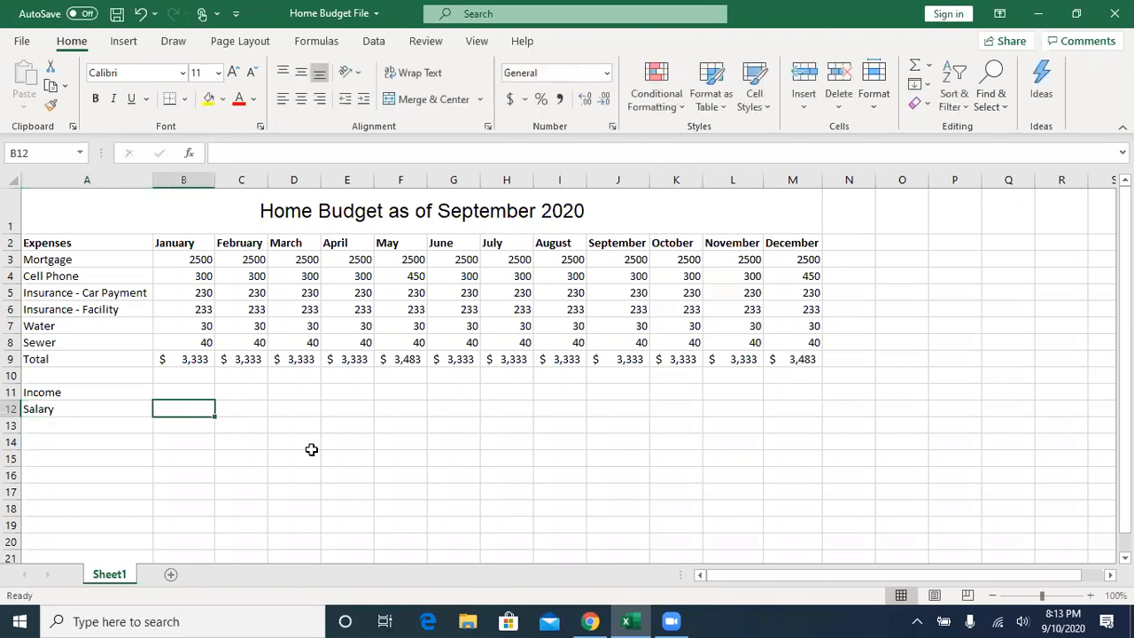
- Calculate January's monthly salary in B12 with the formula =75000/12
text(=)
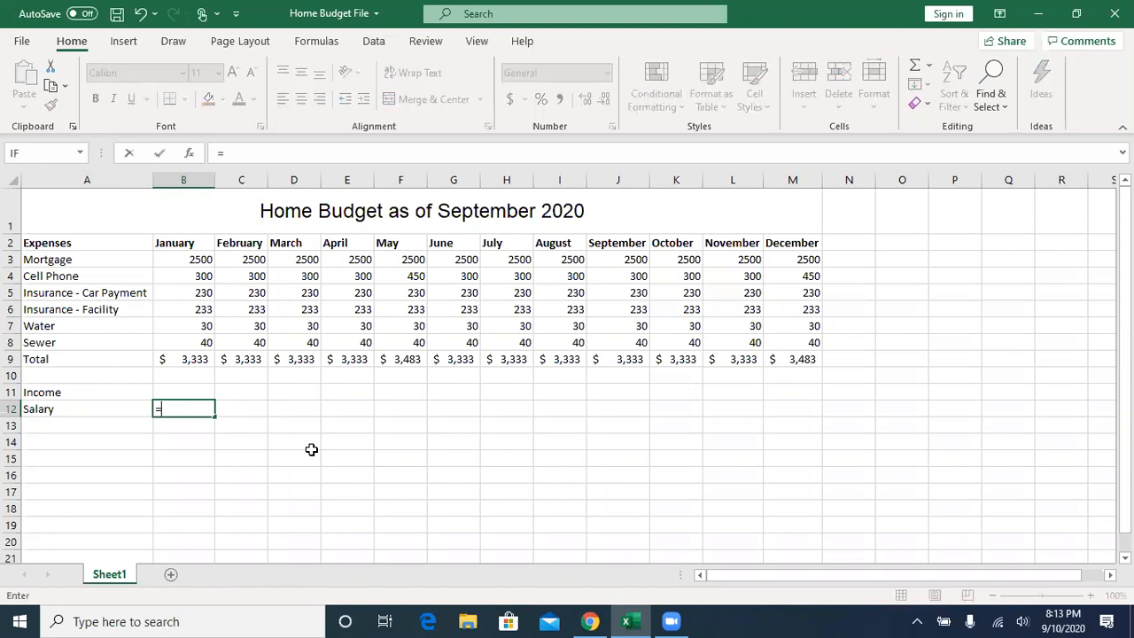
text(75/12)
key(BackSpace)
key(BackSpace)
key(BackSpace)
text(000/12)
key(Return)
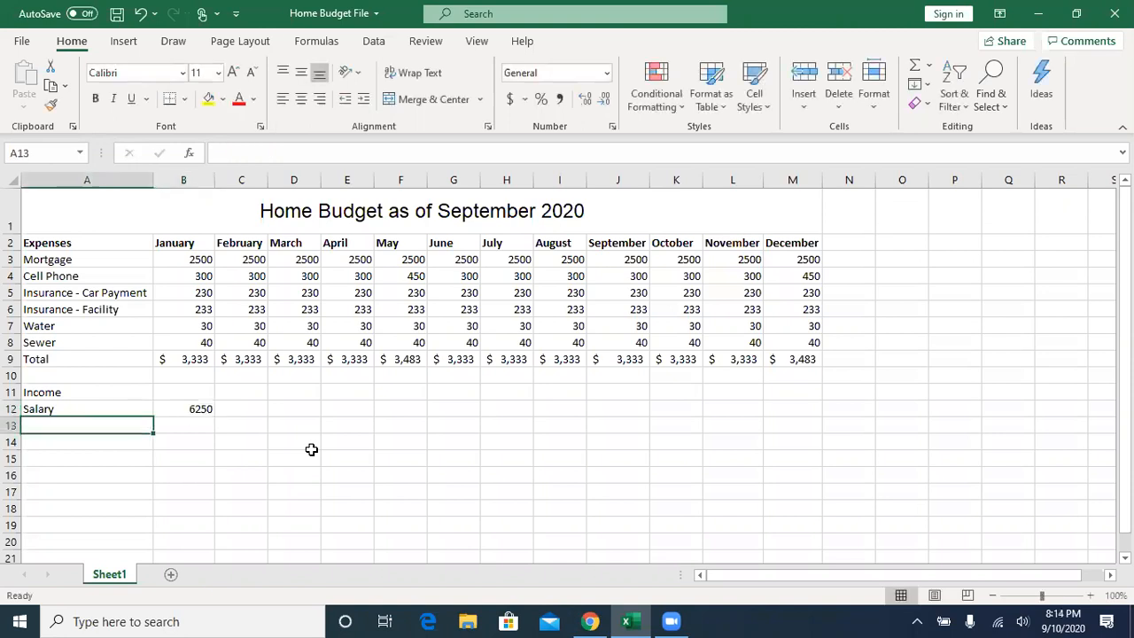
- Add an "Interest" row in A13 with 100 for January in B13
key(Up)
key(Right)
key(Down)
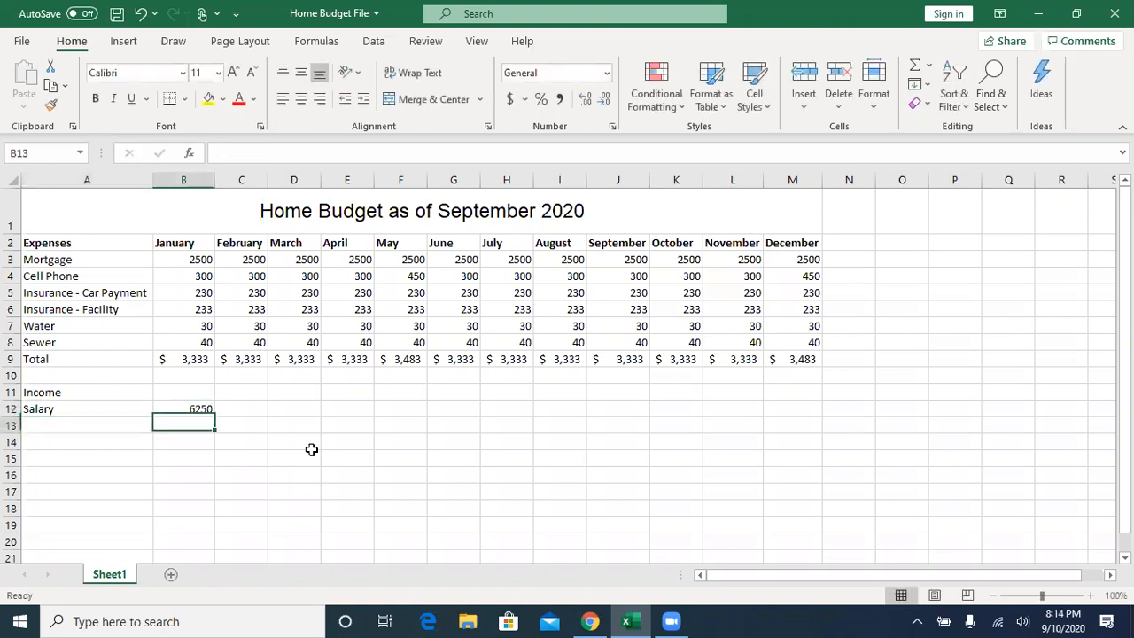
key(Left)
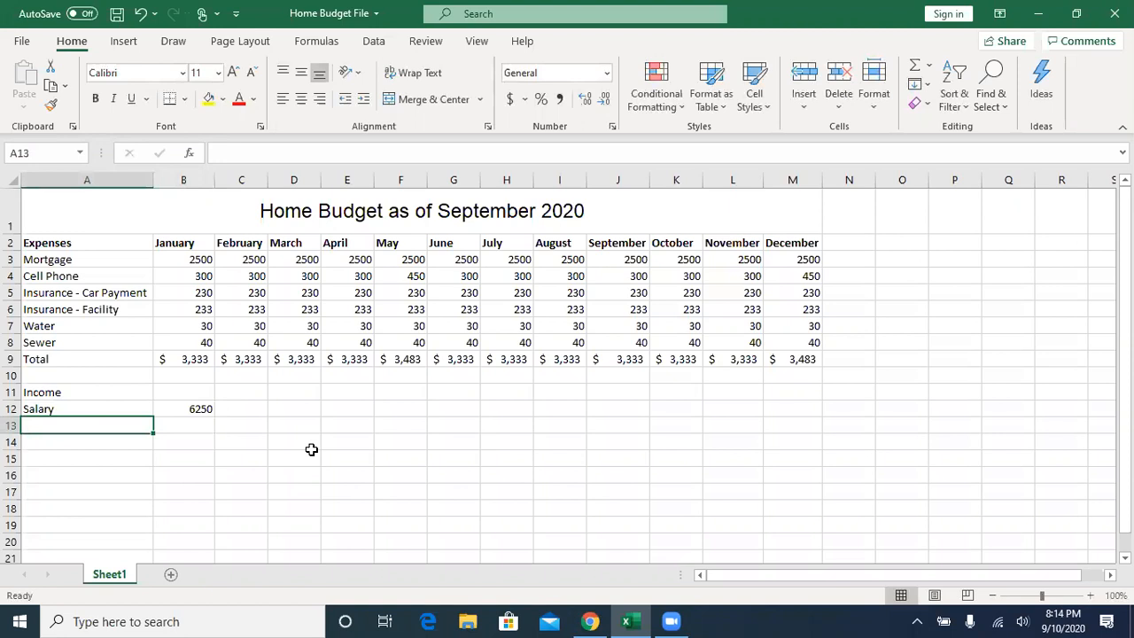
text(Interest)
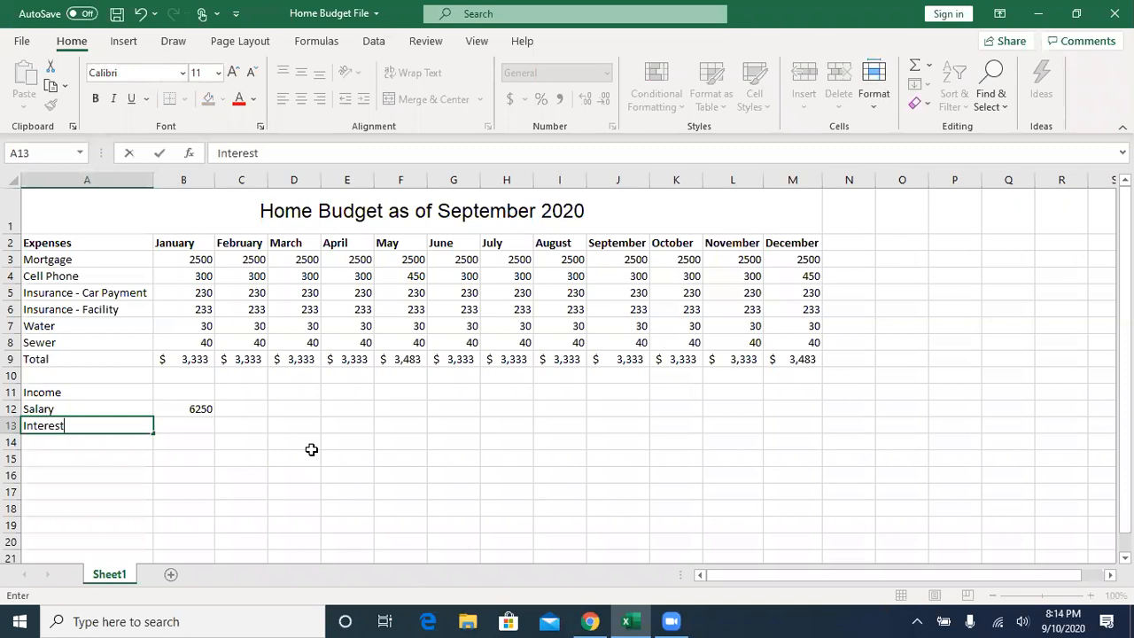
key(Tab)
text(100)
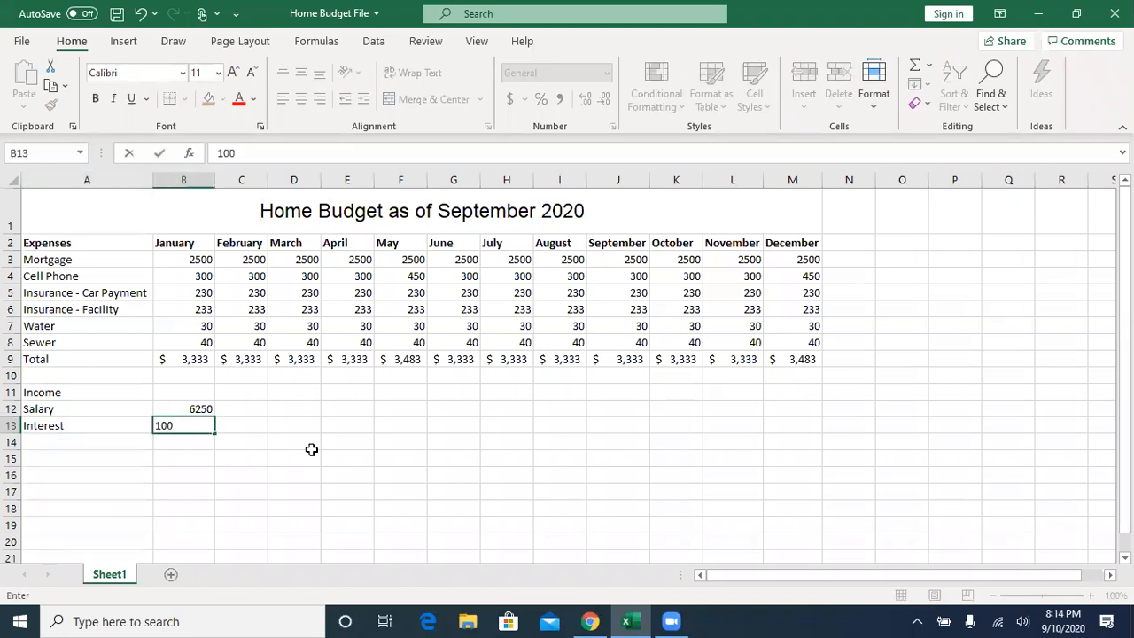
key(Return)
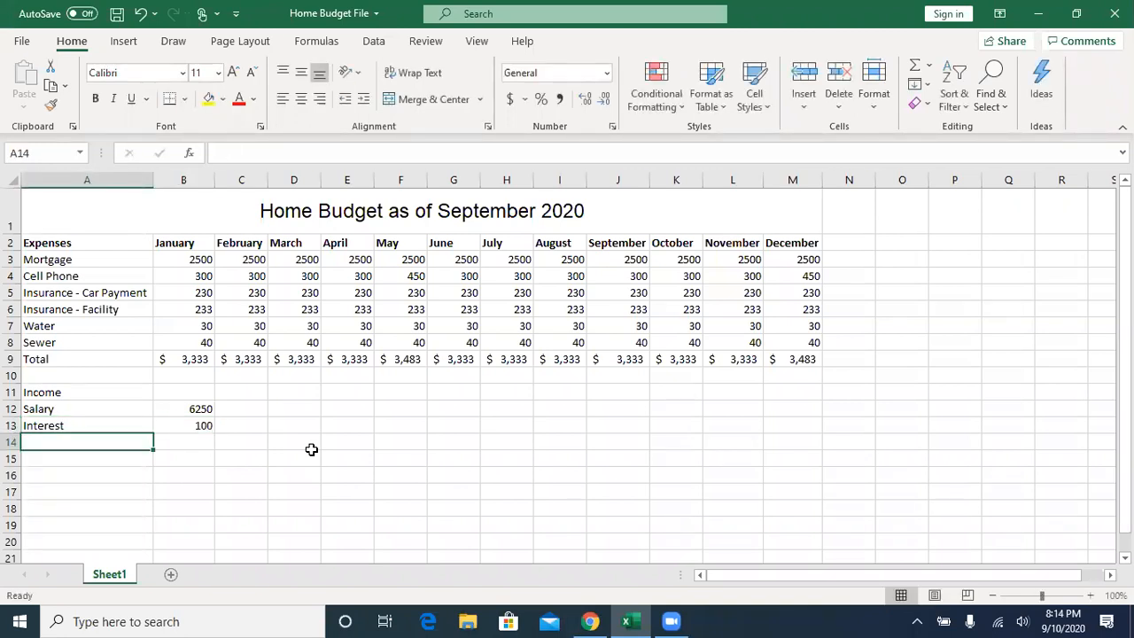
- Add a "Div" row in A14 with 225 for January in B14
text(Div)
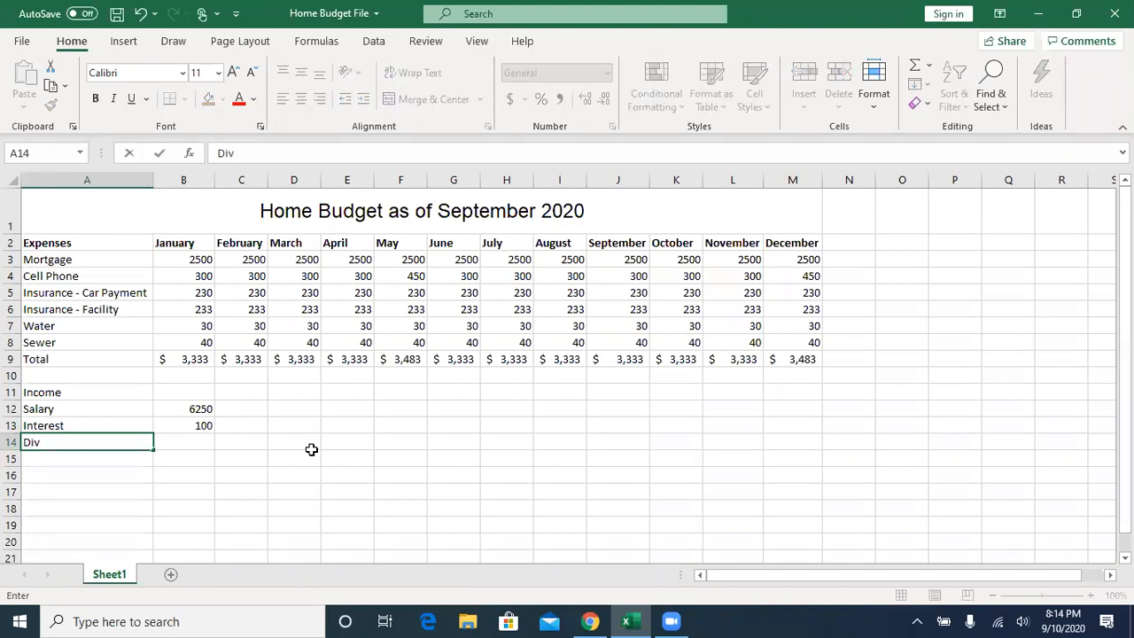
key(Tab)
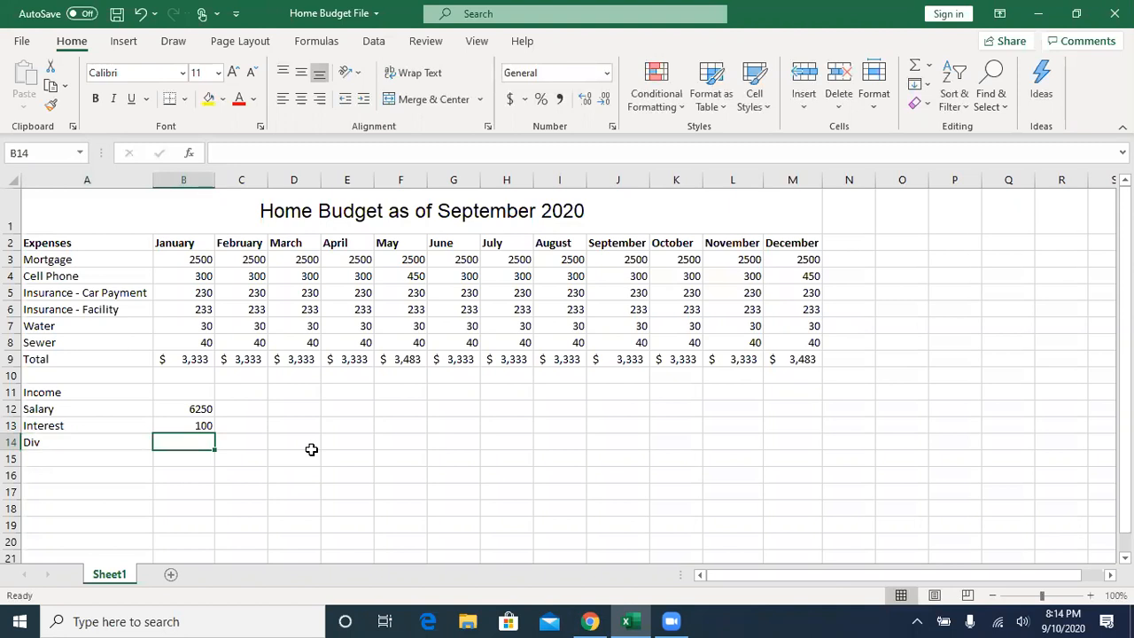
text(2)
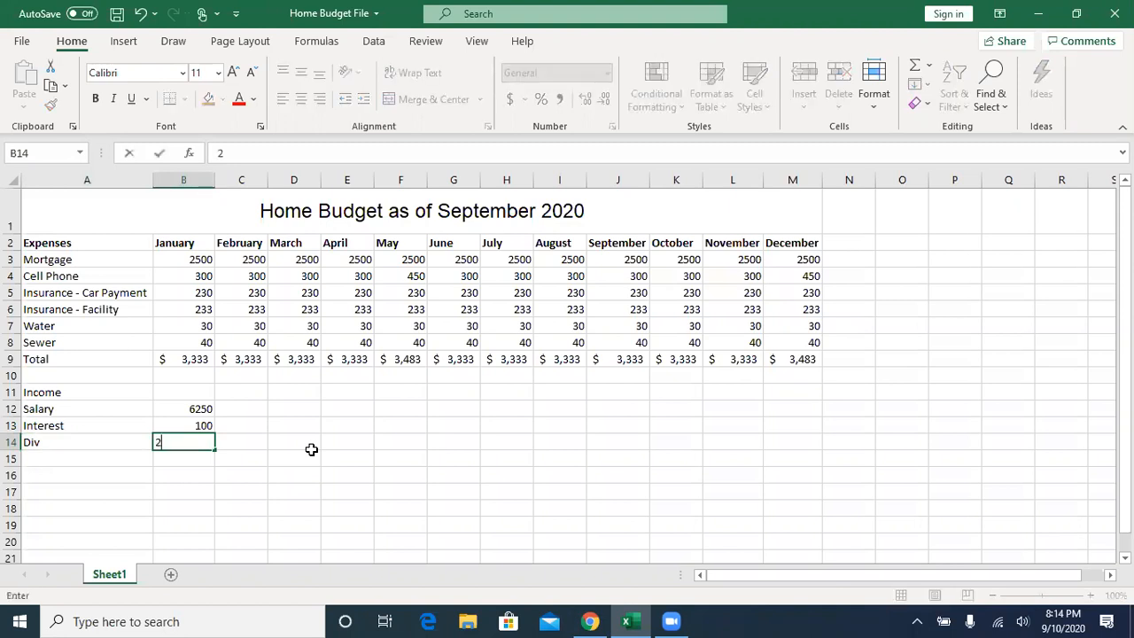
text(25)
key(Return)
- Label A15 "Total Income" and total January's income in B15 with a Sum of B12:B14
key(Tab)
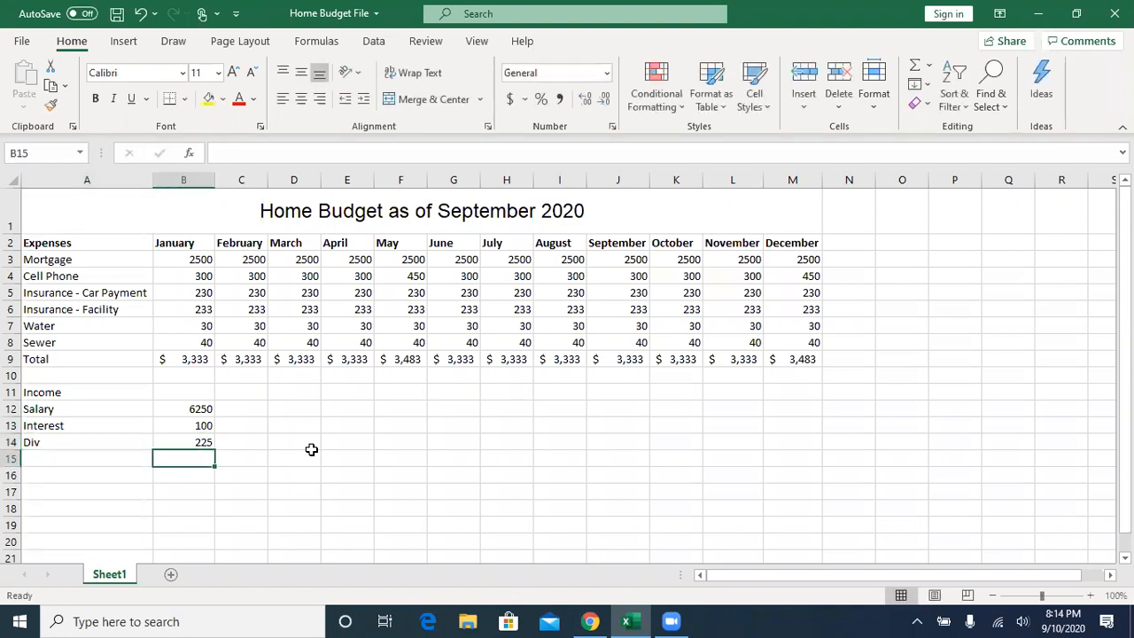
key(Left)
text(Total)
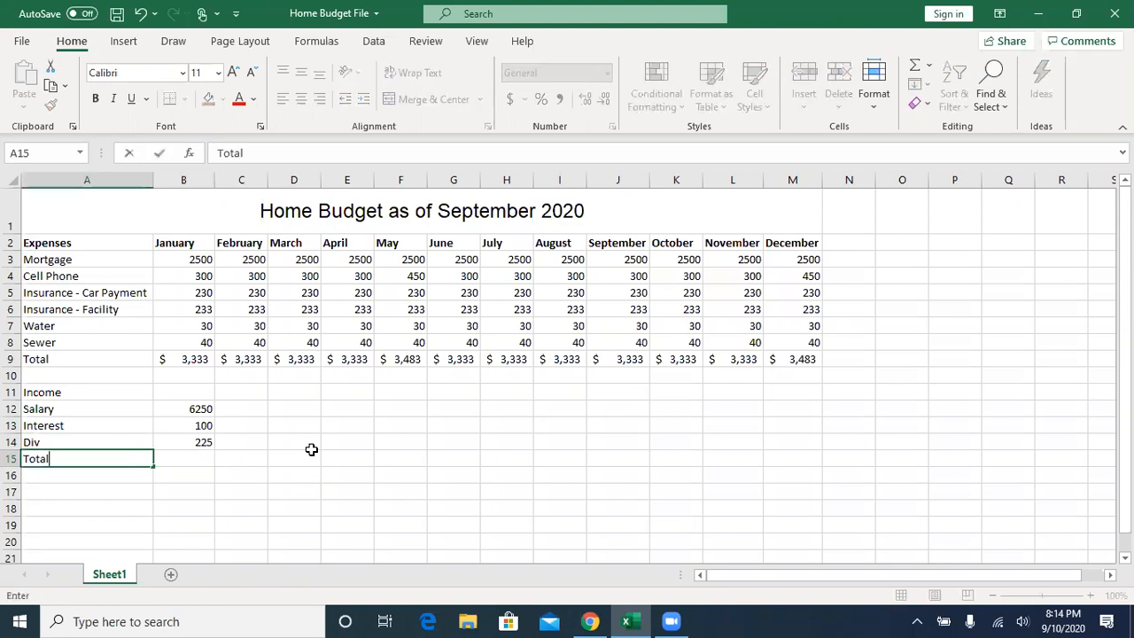
text( Income)
key(Tab)
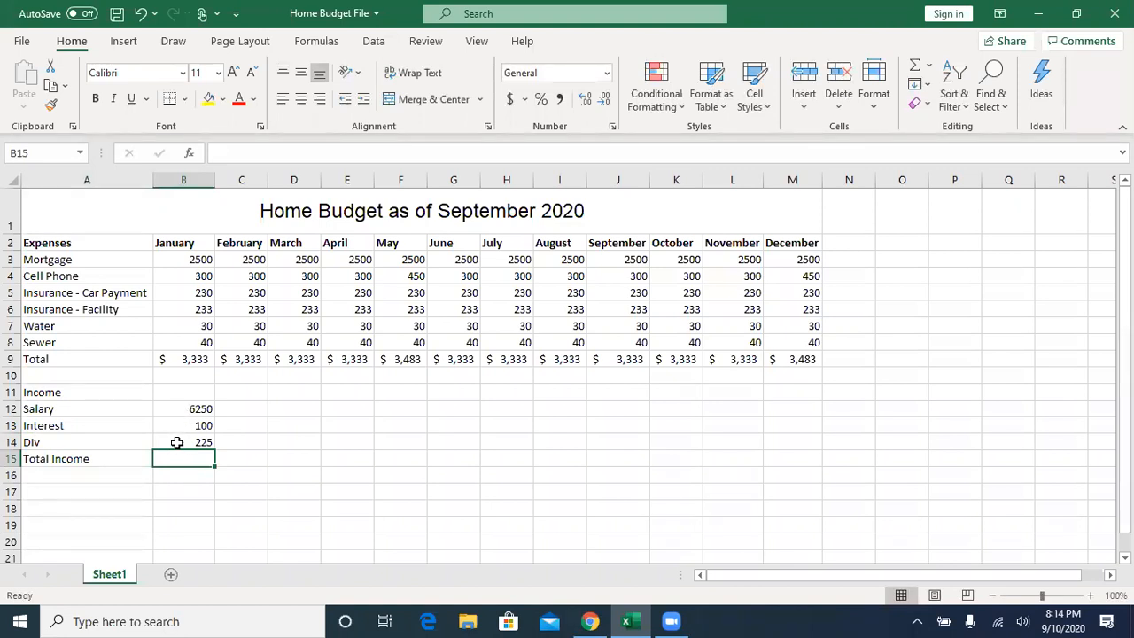
click(916, 70)
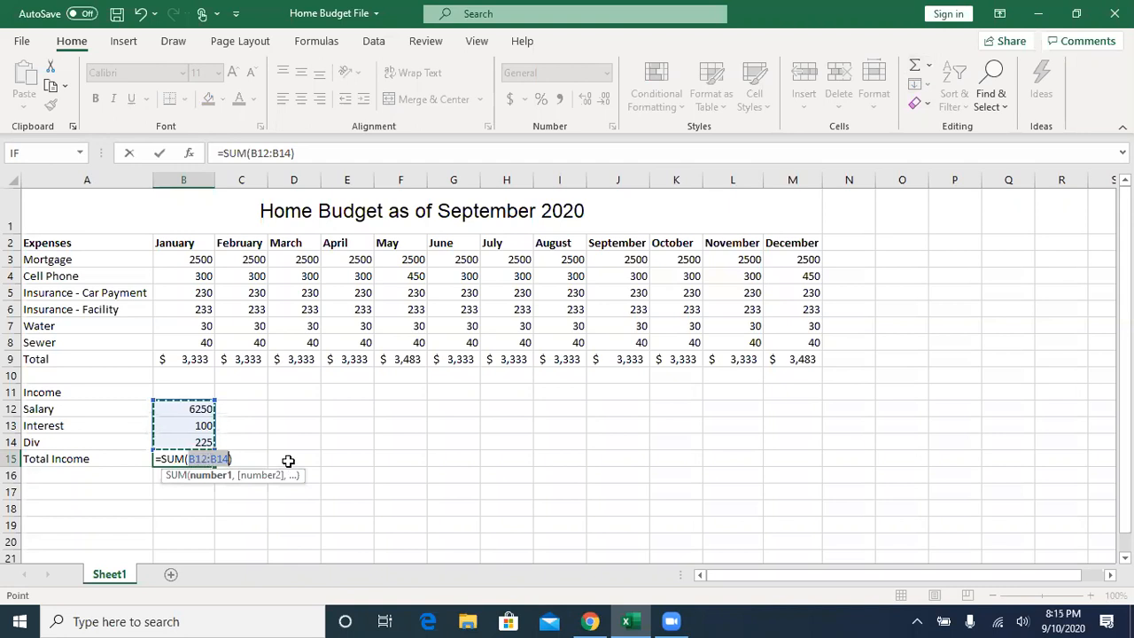
click(160, 154)
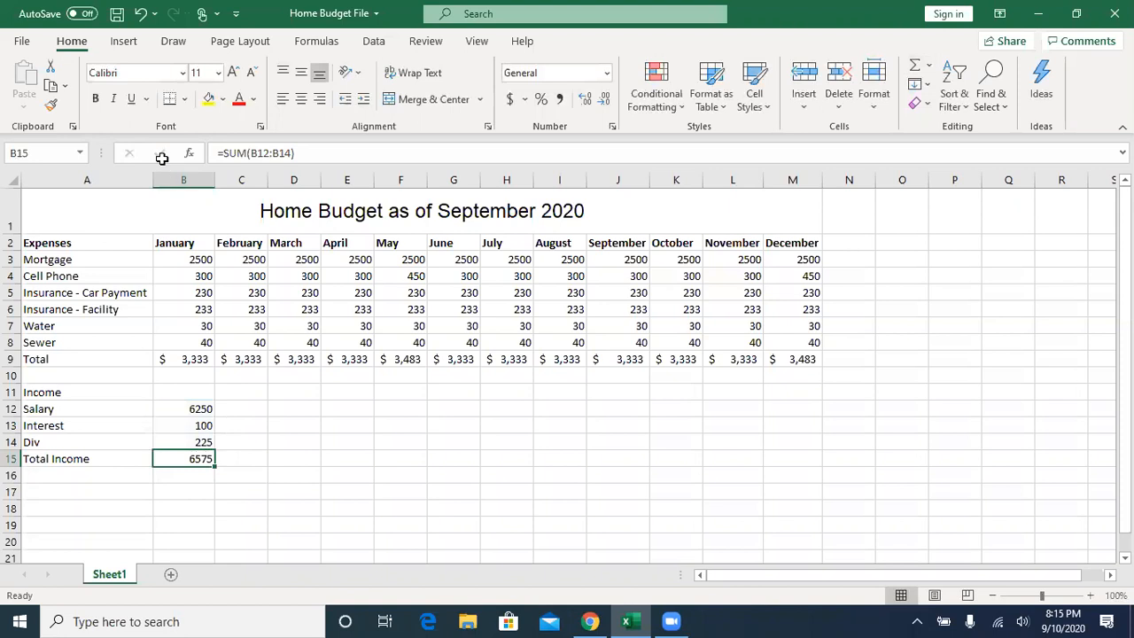
- Fill January's income figures and total in B12:B15 across the months to December in column M
drag(185, 407, 840, 484)
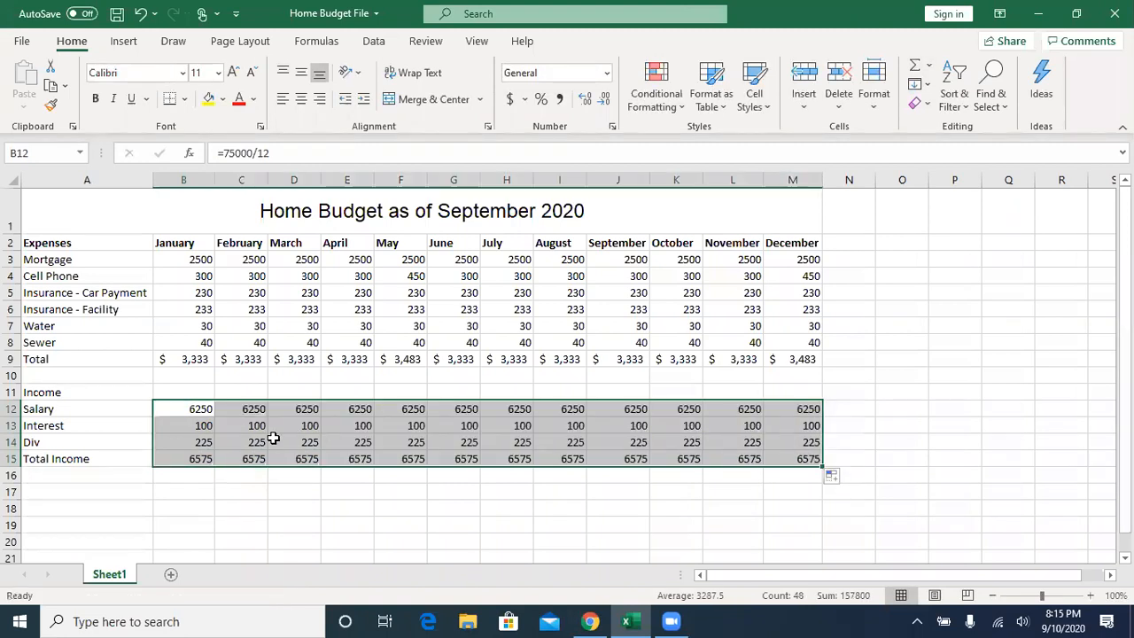
click(193, 441)
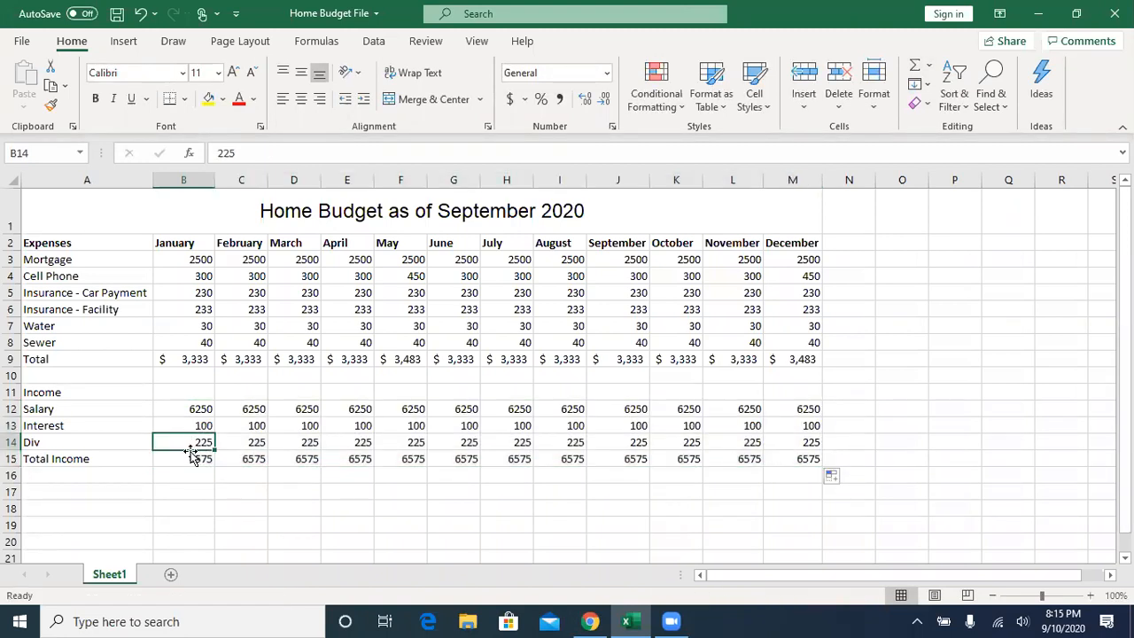
- Subtract January's total expenses from its total income in B17 with the formula =B15-B9
click(180, 492)
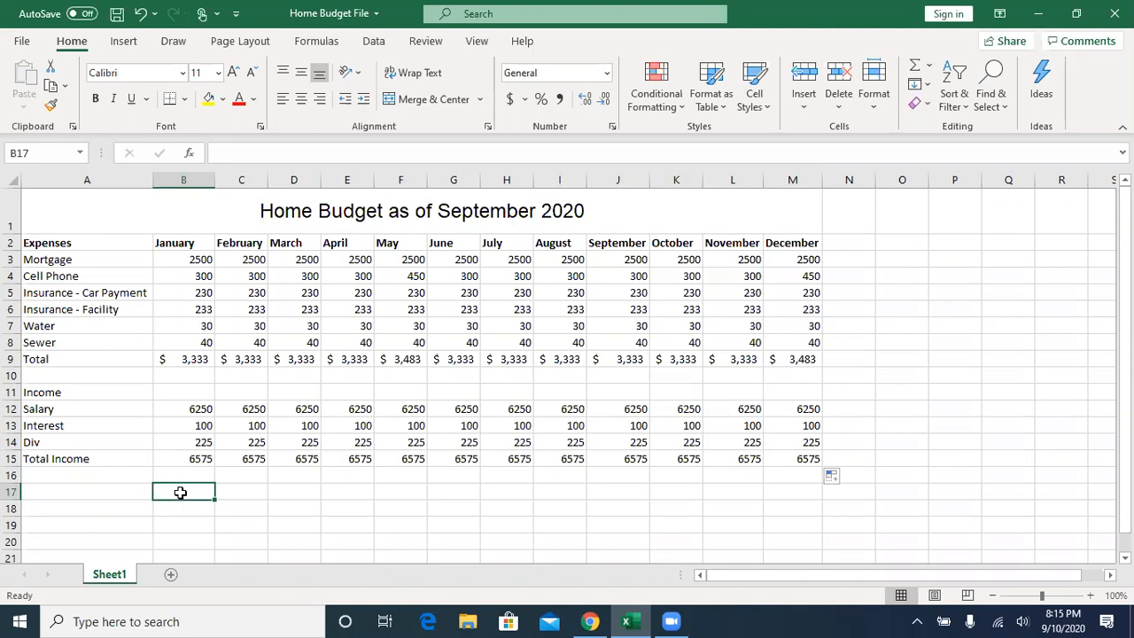
text(=)
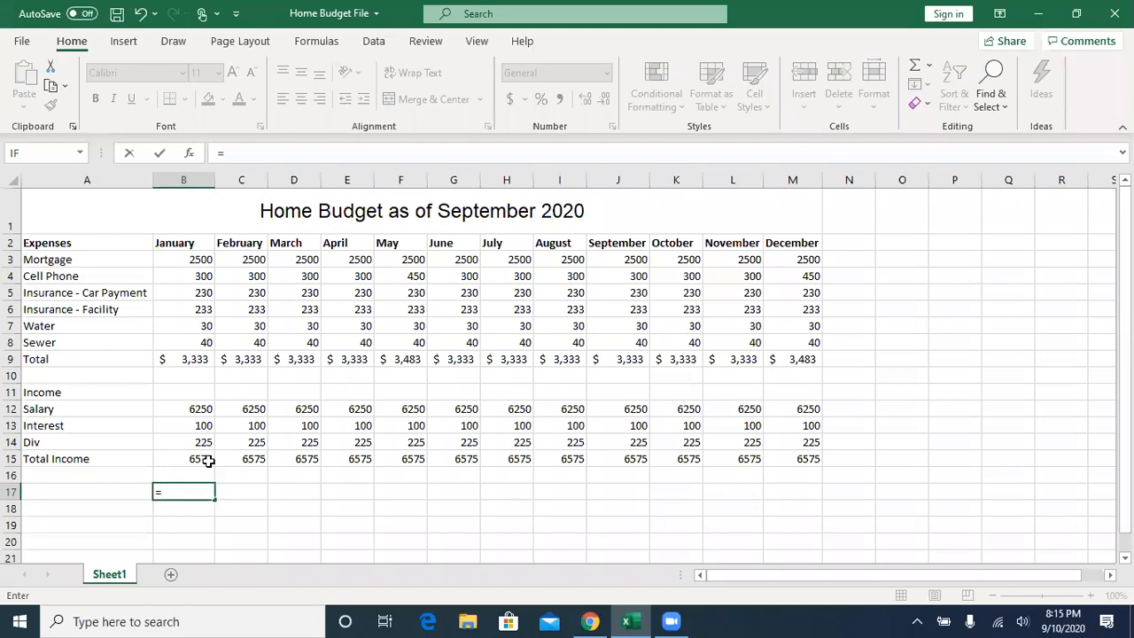
click(183, 459)
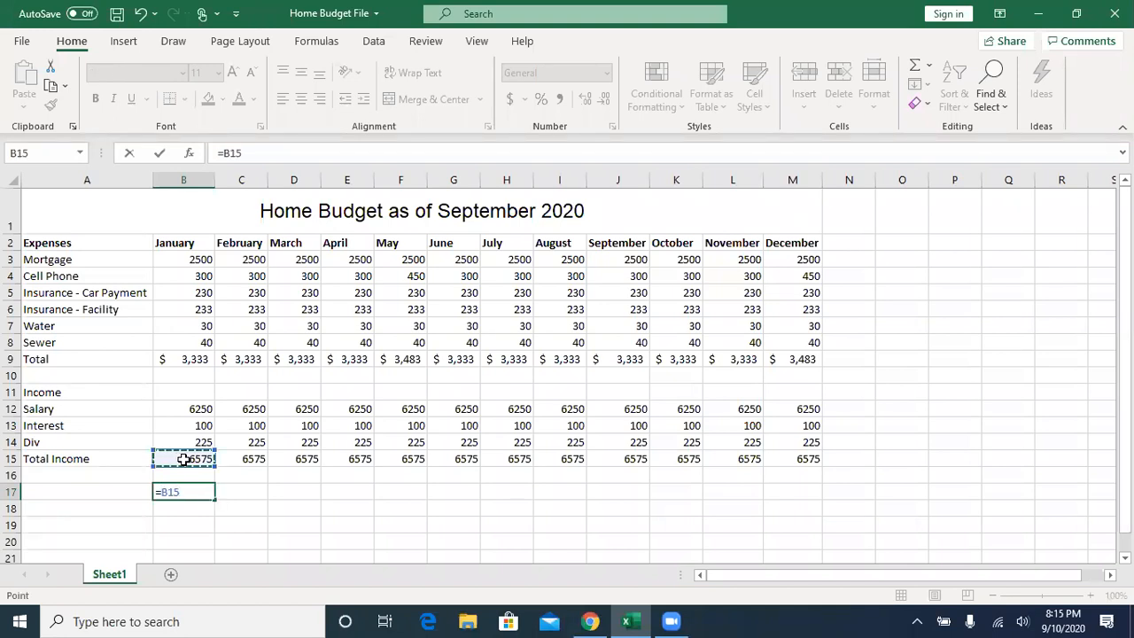
text(-)
click(186, 361)
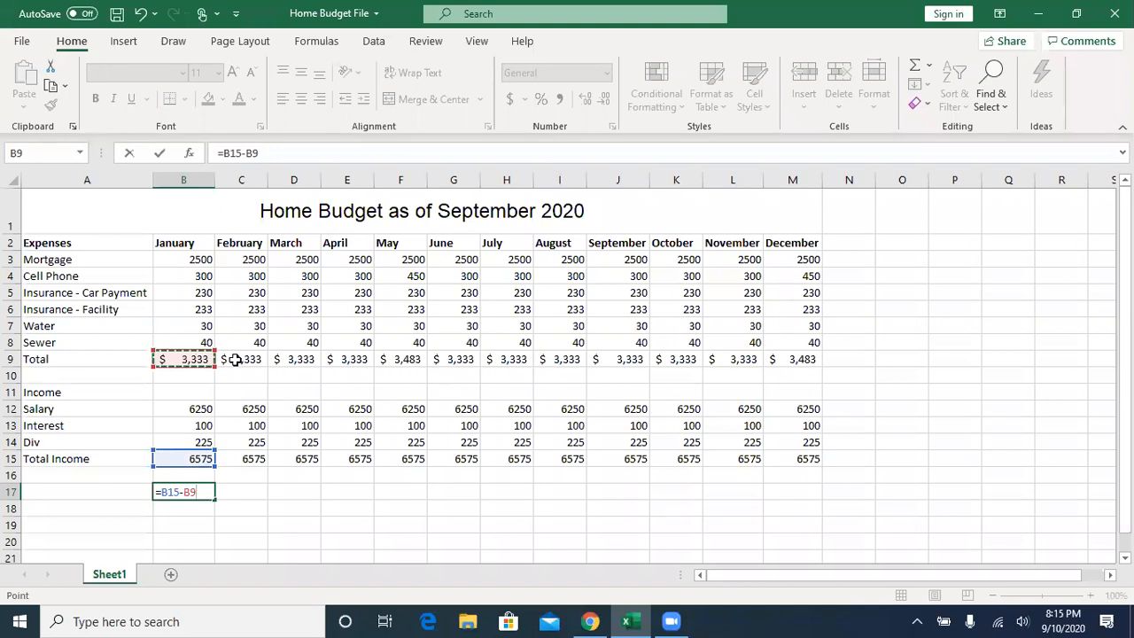
click(161, 157)
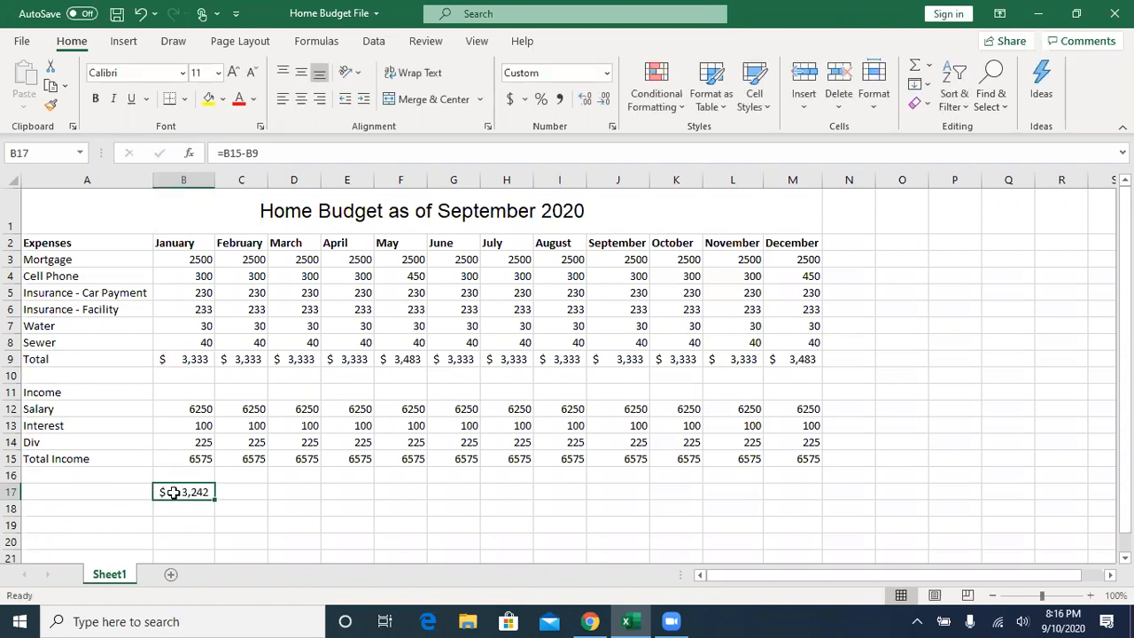
- Label A17 "Delta" and fill the January difference formula in B17 across to December in M17
click(104, 491)
text(Delta)
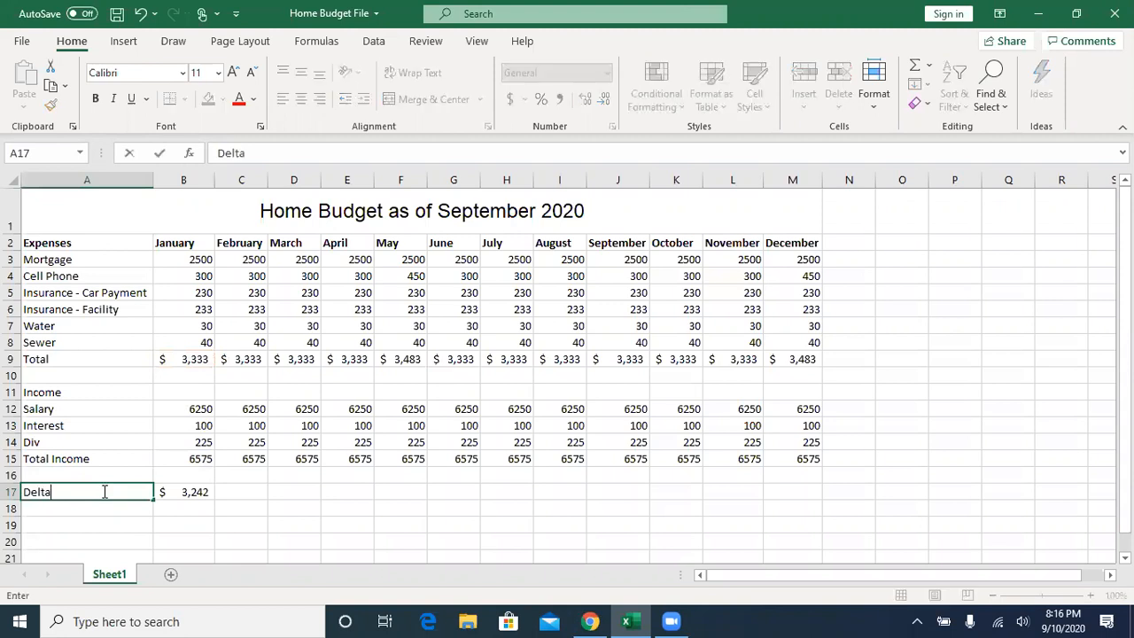
key(Tab)
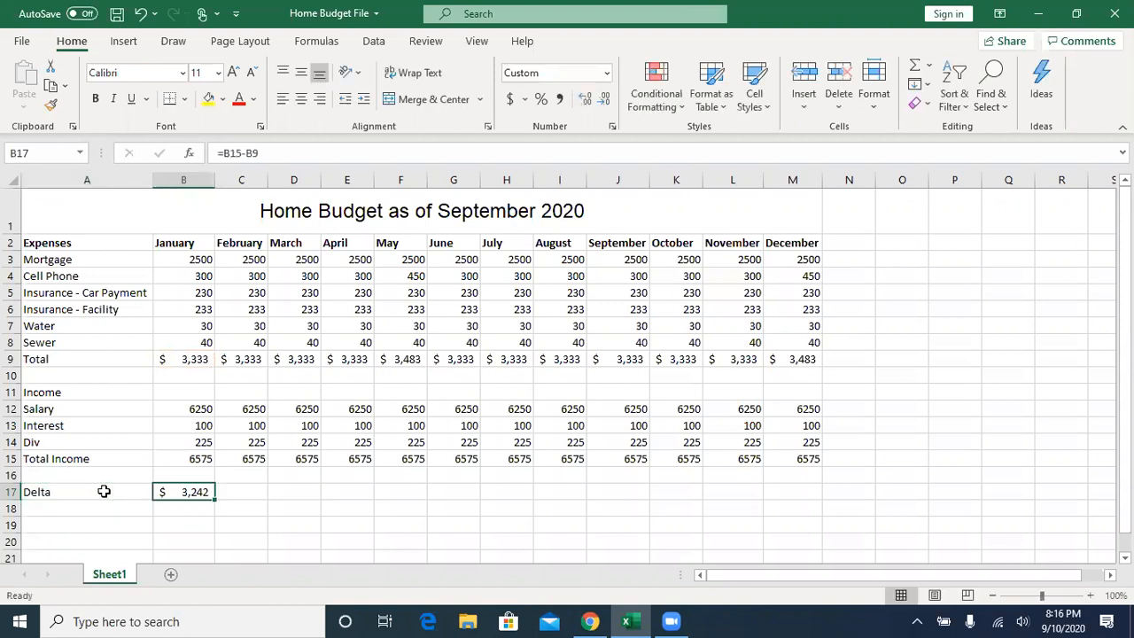
drag(213, 499, 812, 495)
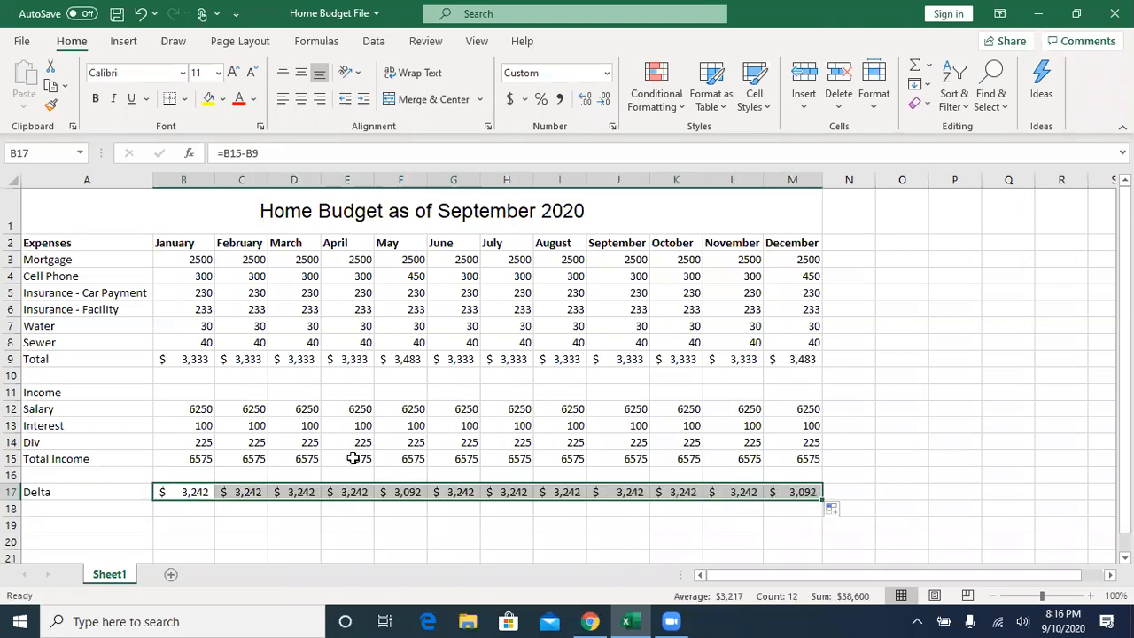
click(183, 510)
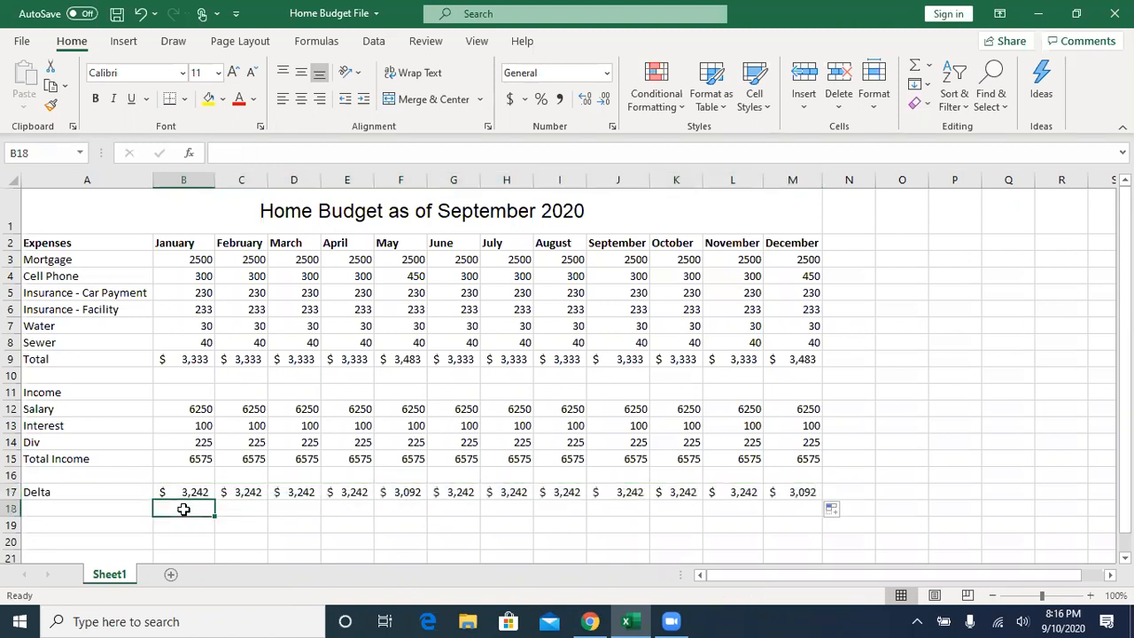
click(187, 493)
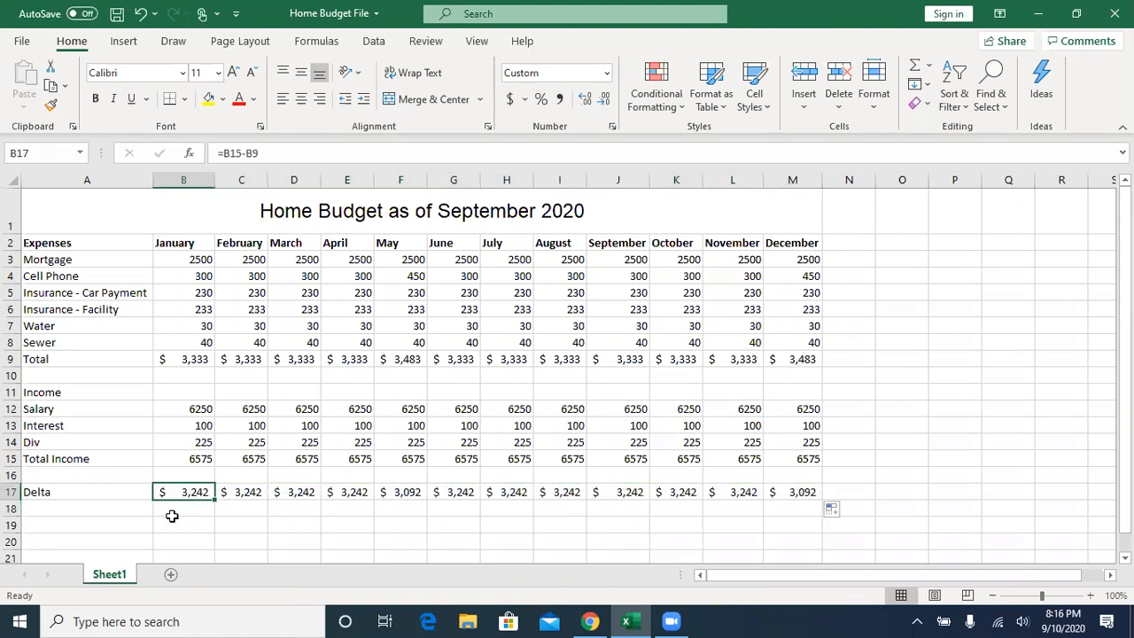
- Label A18 "Bank" and calculate 15% of January's Delta in B18 with the formula =B17*15%
click(122, 511)
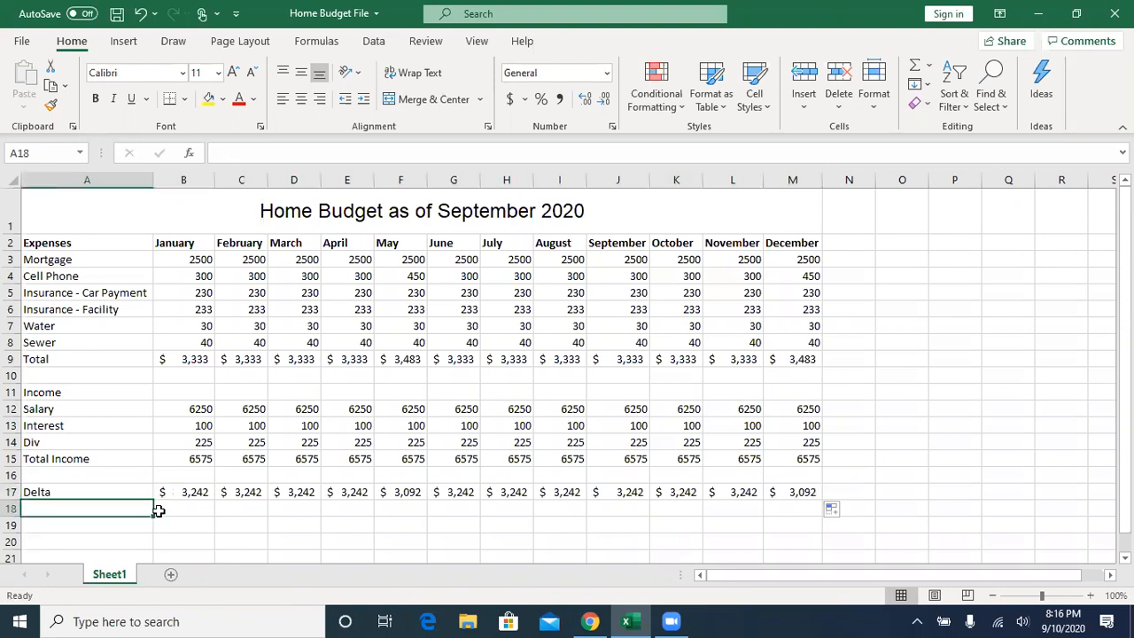
text(Bank)
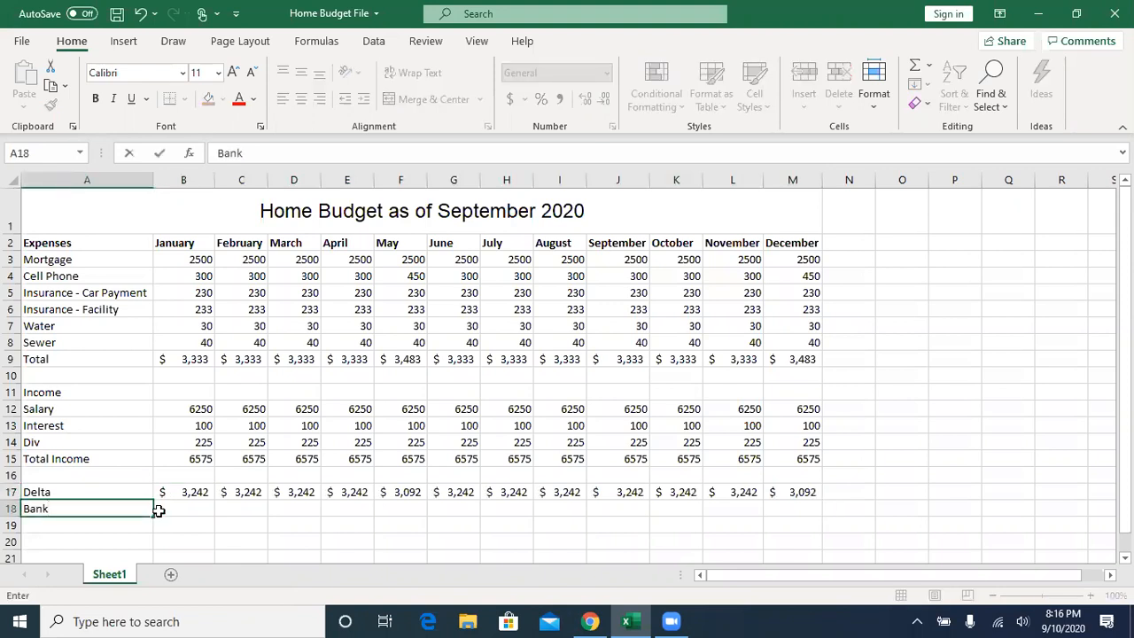
click(158, 511)
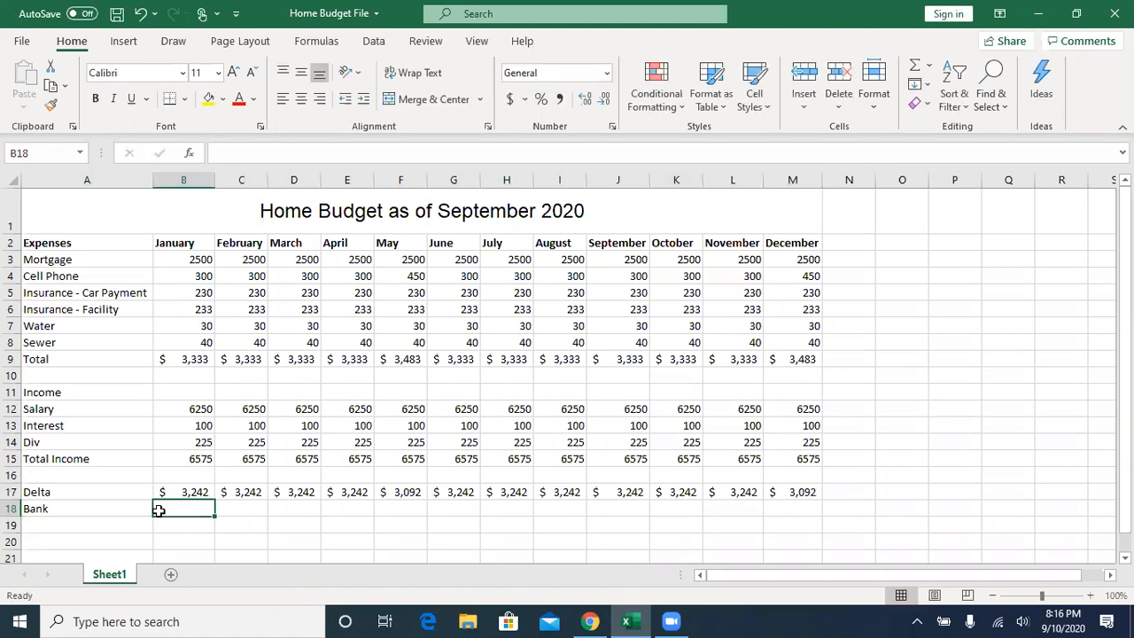
text(=)
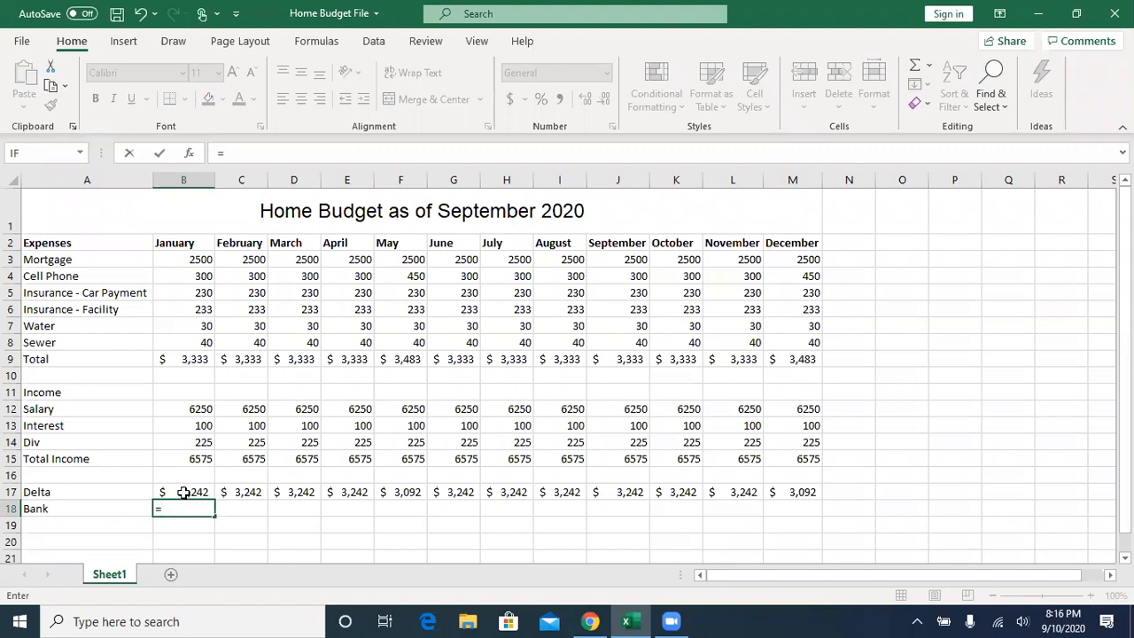
click(184, 492)
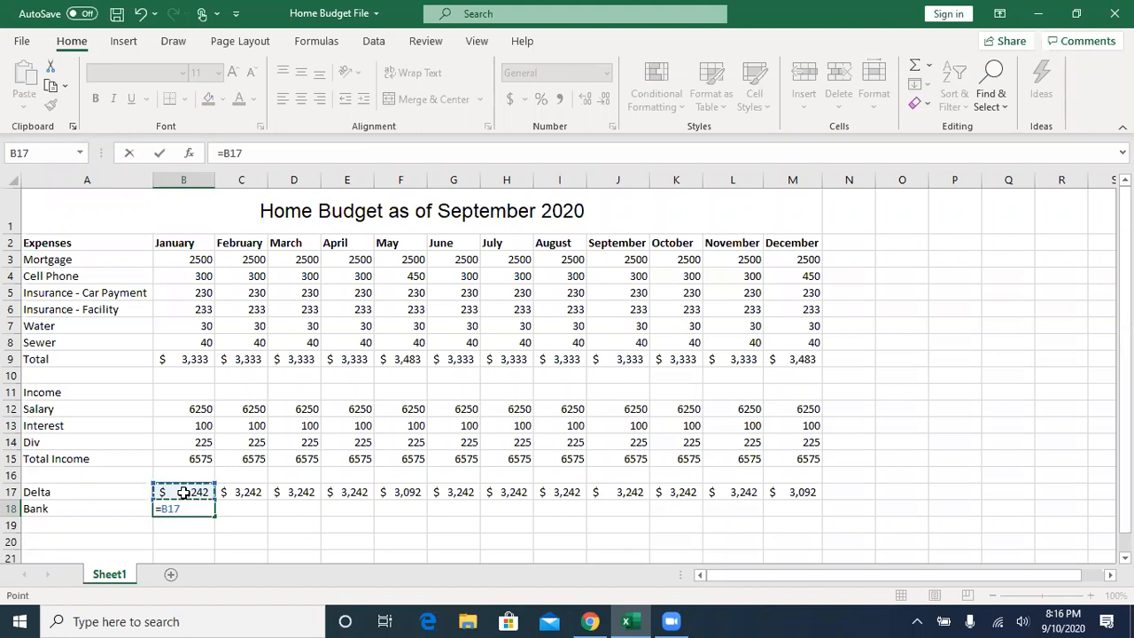
text(*15%)
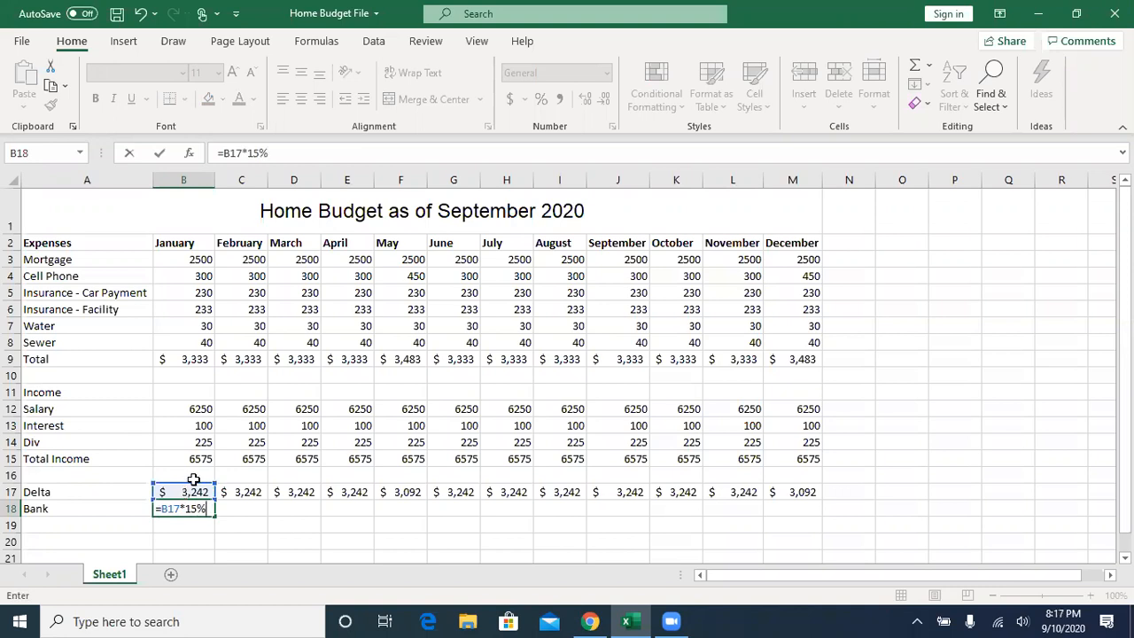
click(160, 153)
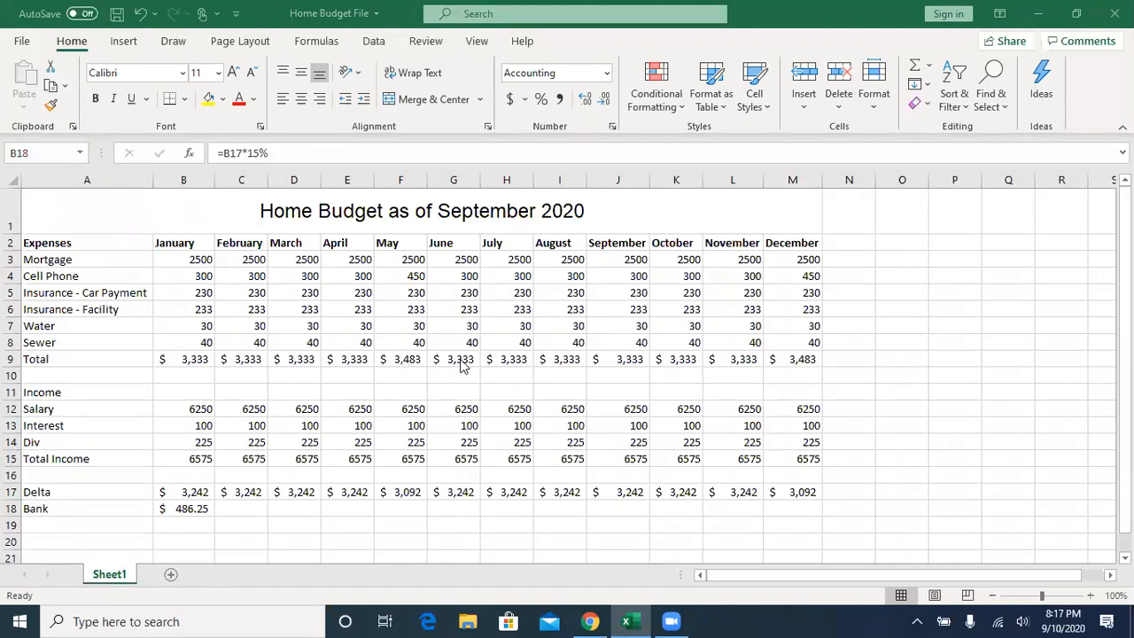
- Set January's mortgage in B3 to 25000 and fill it across the months to December in M3
click(190, 259)
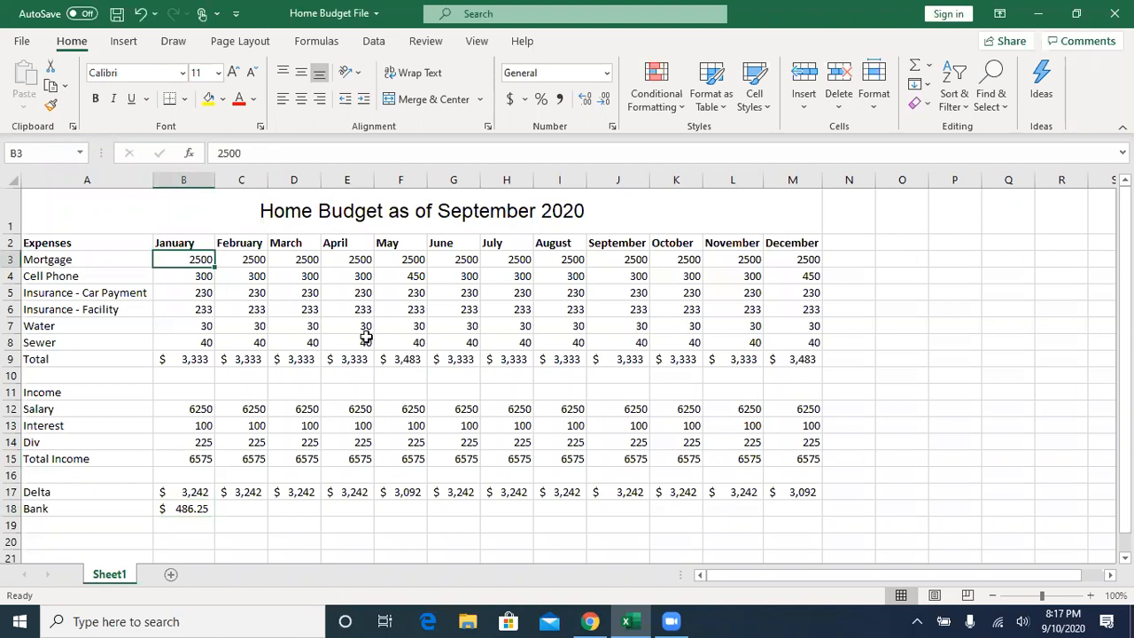
text(25000)
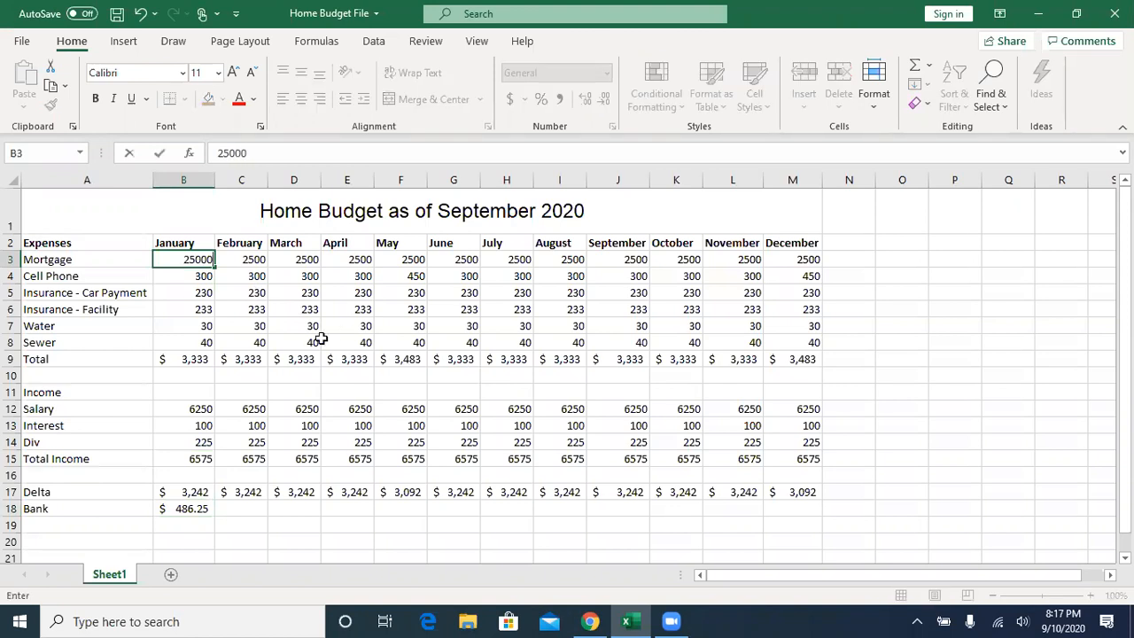
drag(213, 265, 808, 268)
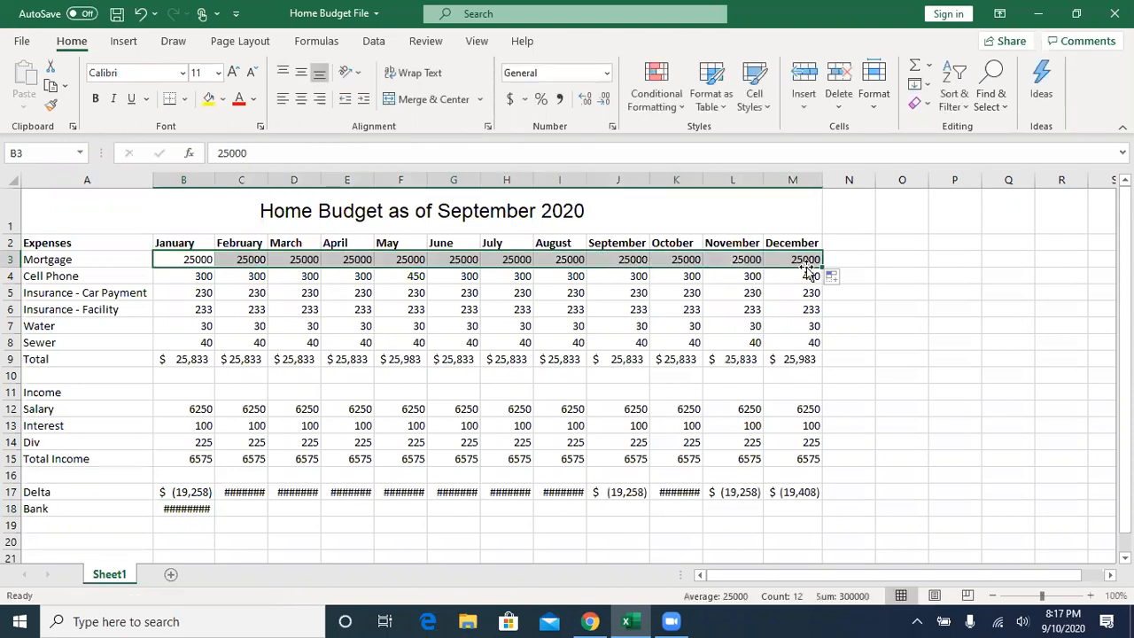
- Autofit the widths of the February, March and April columns (C to E) to their contents
click(210, 243)
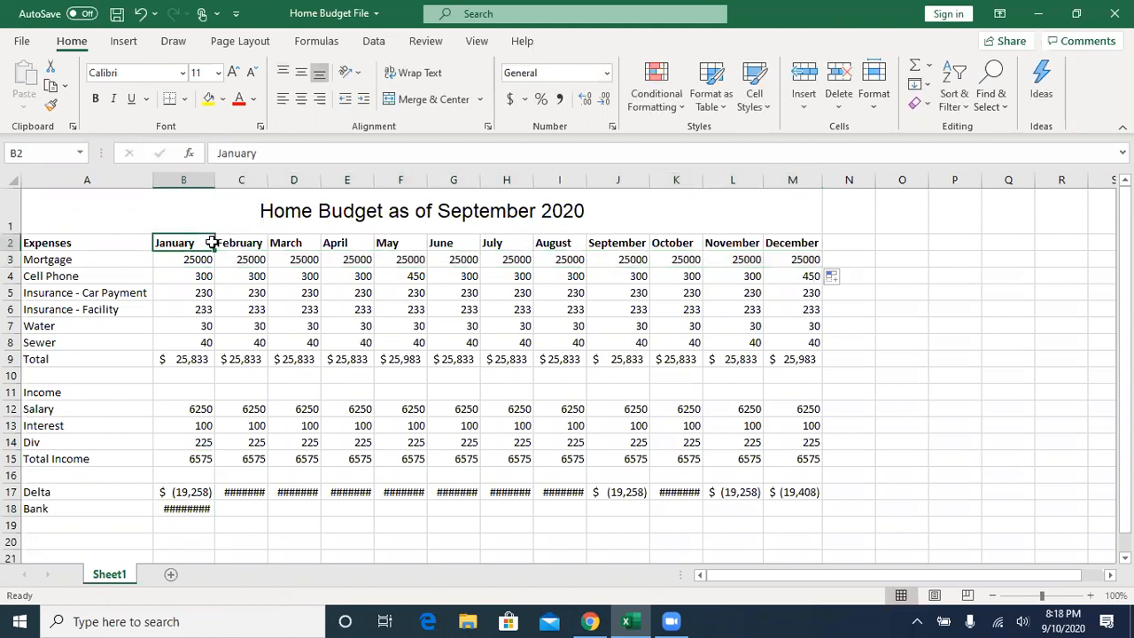
click(272, 242)
click(241, 492)
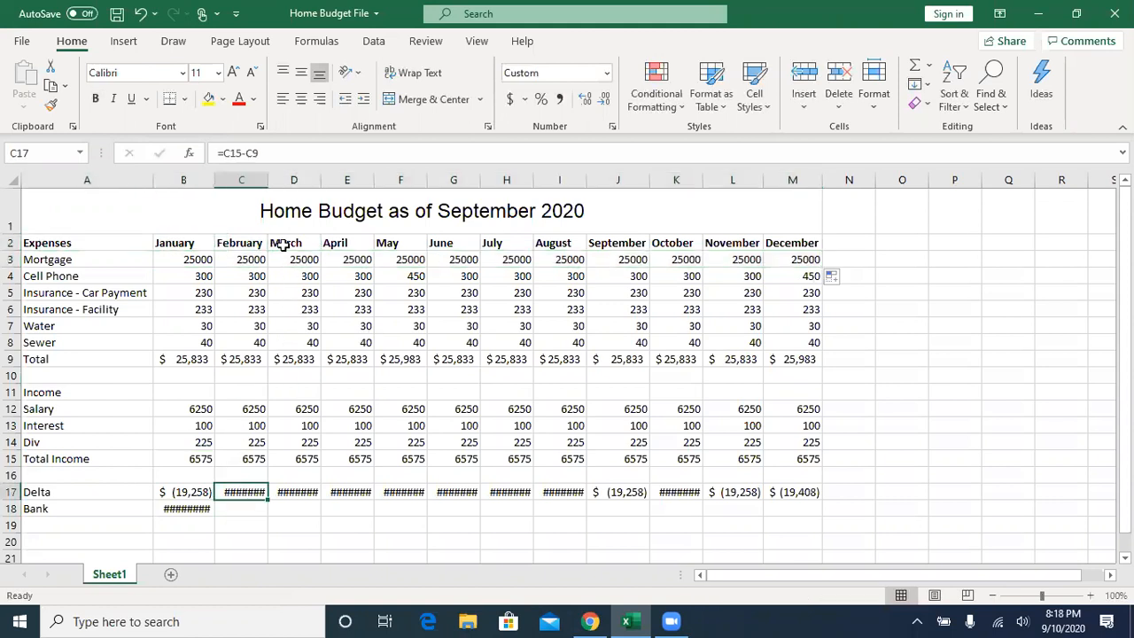
double_click(270, 184)
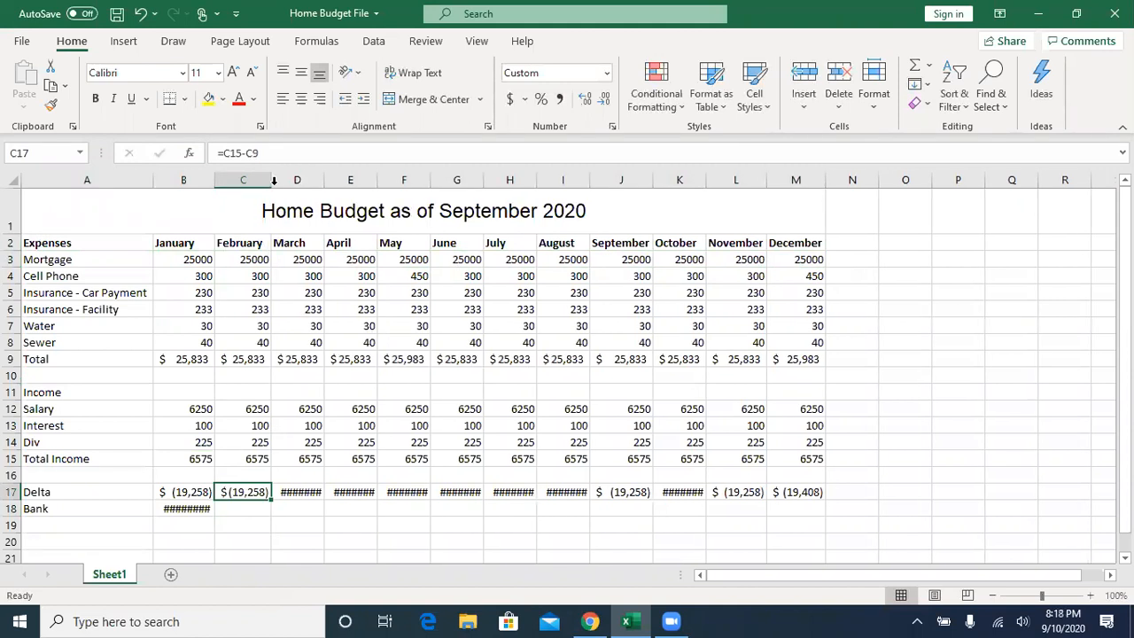
double_click(325, 180)
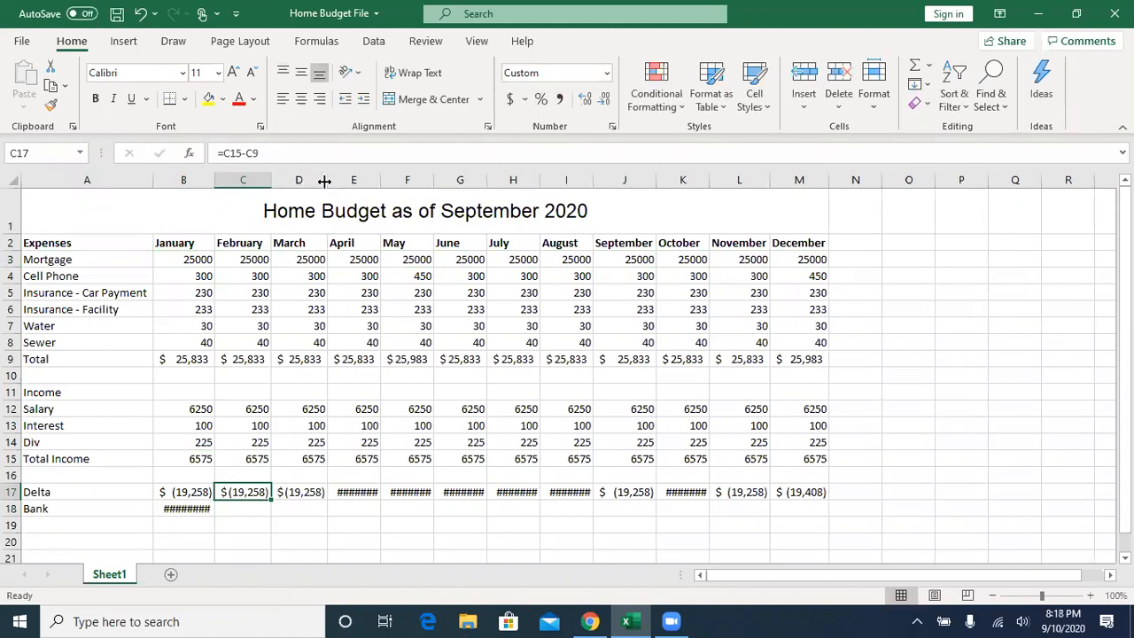
double_click(384, 183)
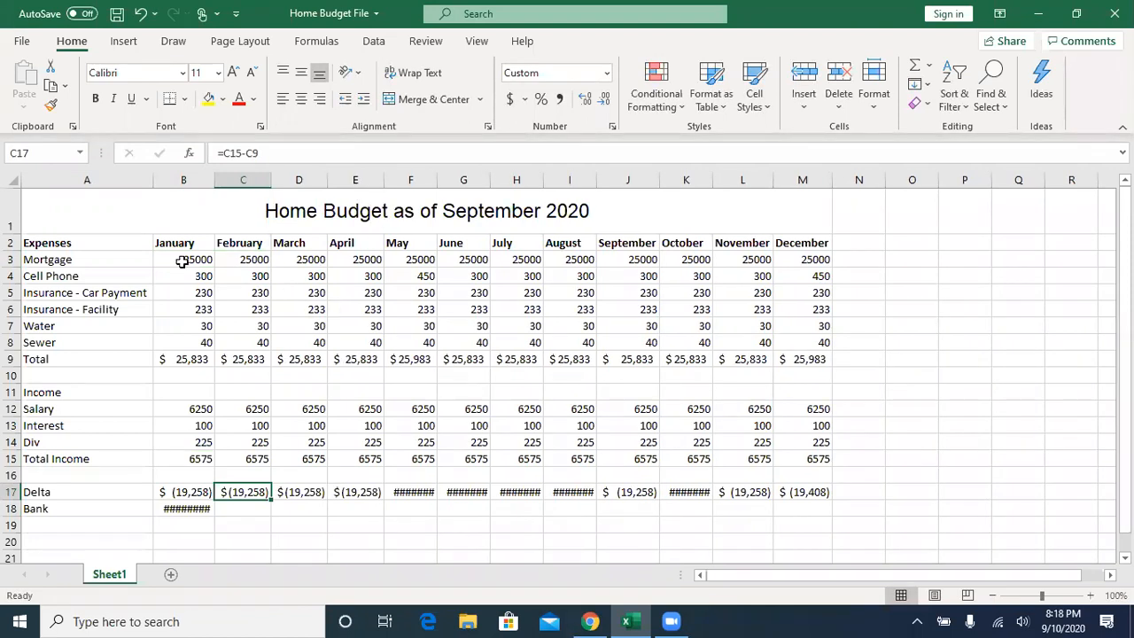
- Set January's mortgage in B3 to 3000 and fill it across the months to December in M3
mouse_move(181, 261)
mouse_down()
mouse_move(615, 268)
mouse_move(196, 262)
mouse_up()
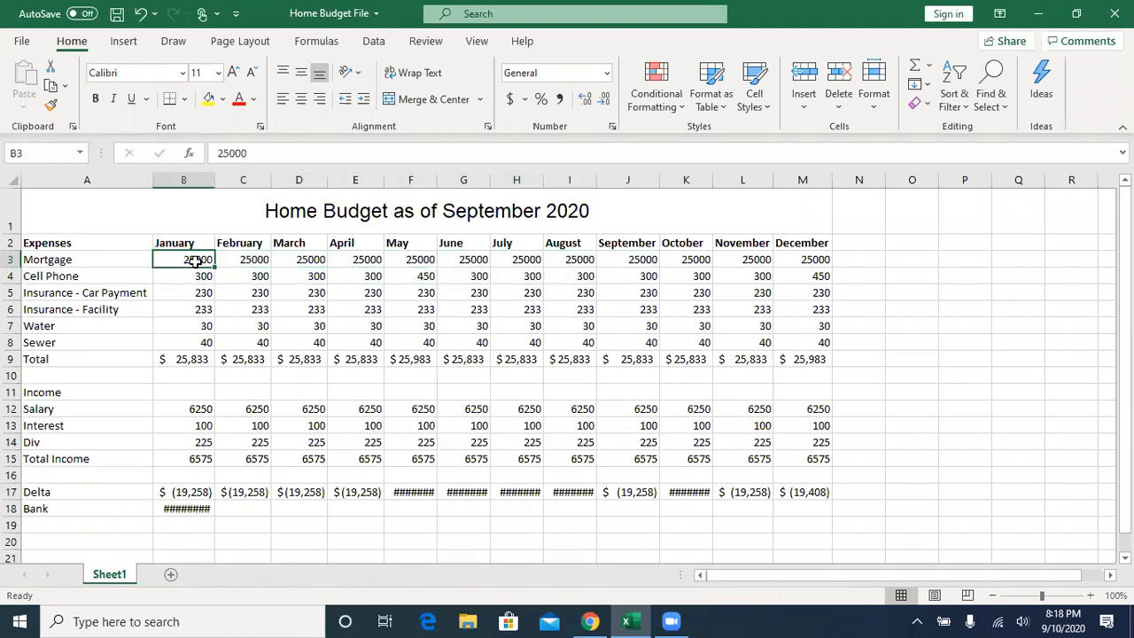
text(2)
key(BackSpace)
text(3000)
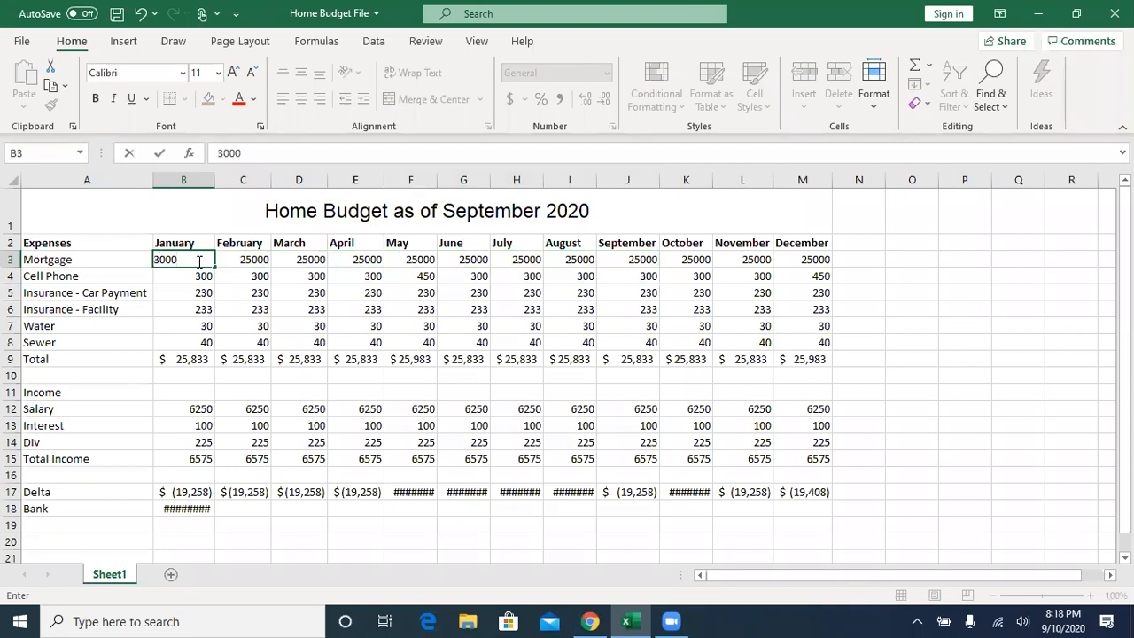
drag(213, 264, 791, 295)
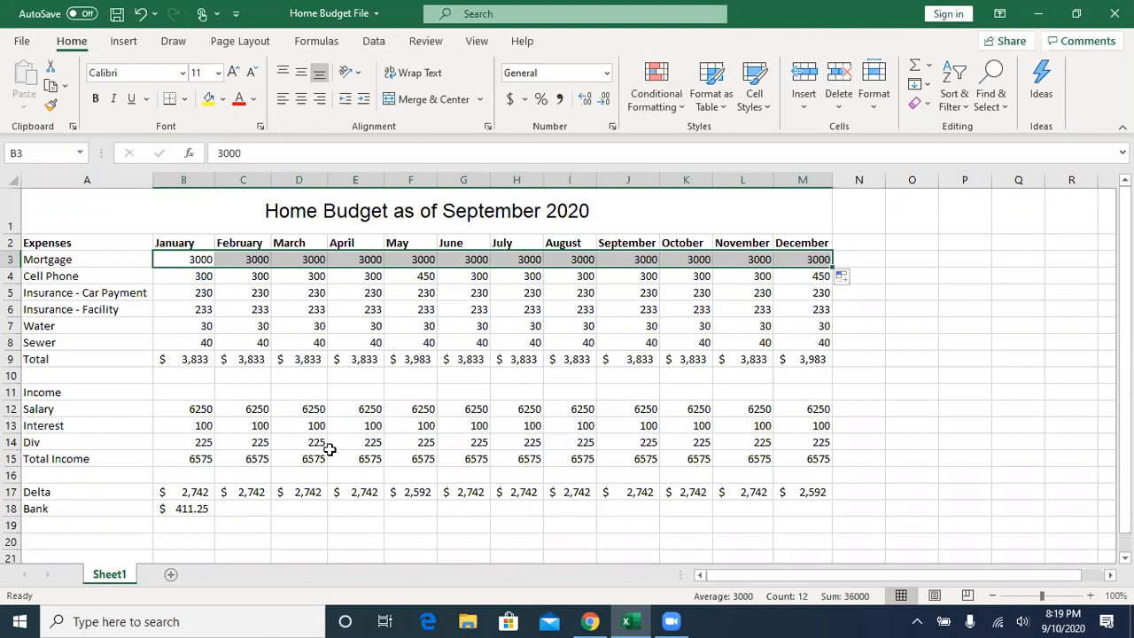
- Fill January's Bank formula in B18 across the months to December in M18
click(203, 513)
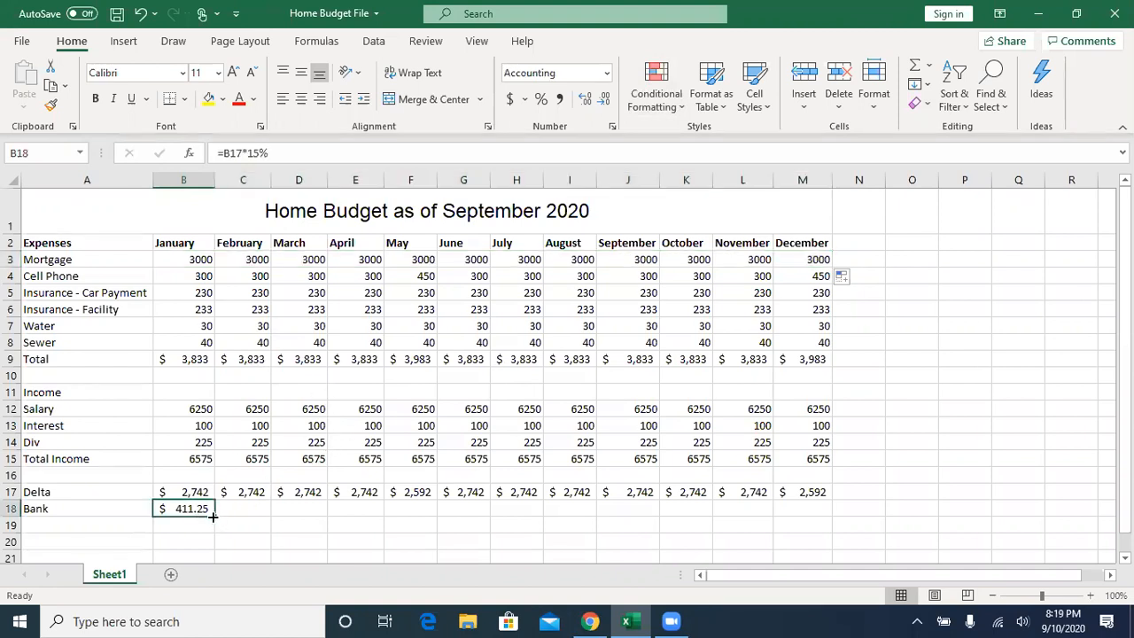
drag(215, 515, 814, 513)
click(130, 428)
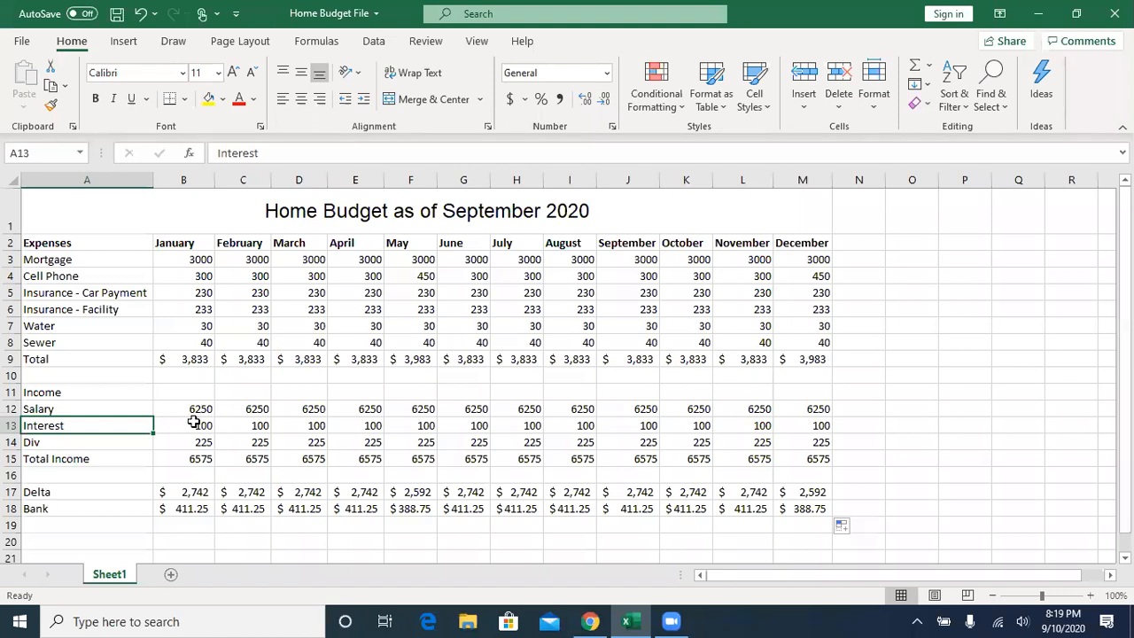
- Check January's Delta and Bank formulas in B17 and B18, and save the workbook
click(190, 493)
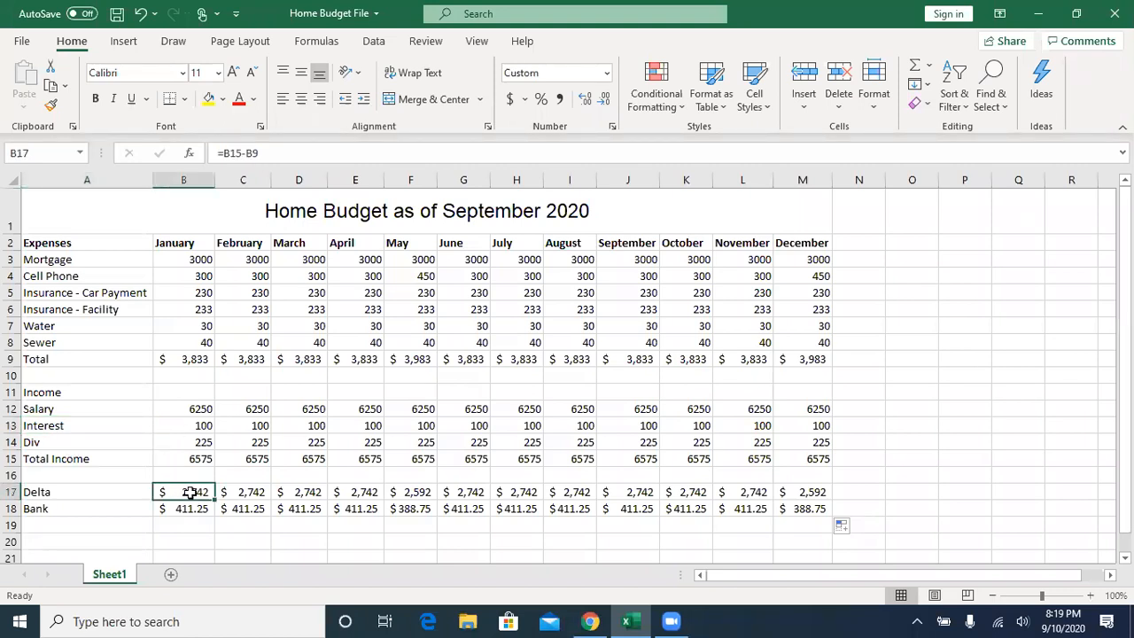
click(195, 508)
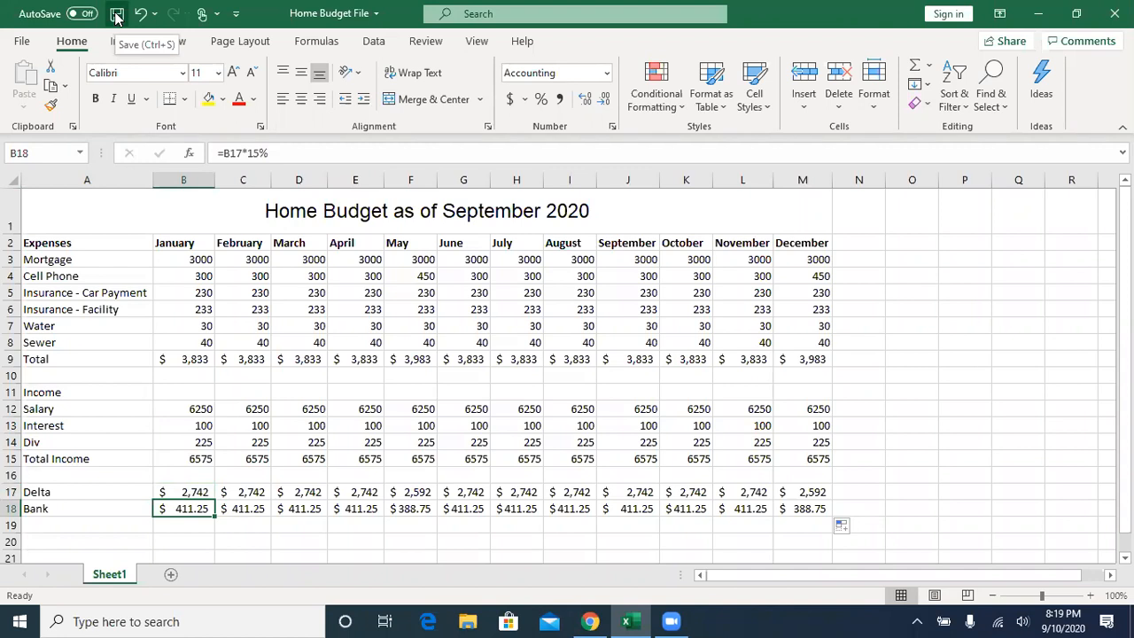
click(116, 16)
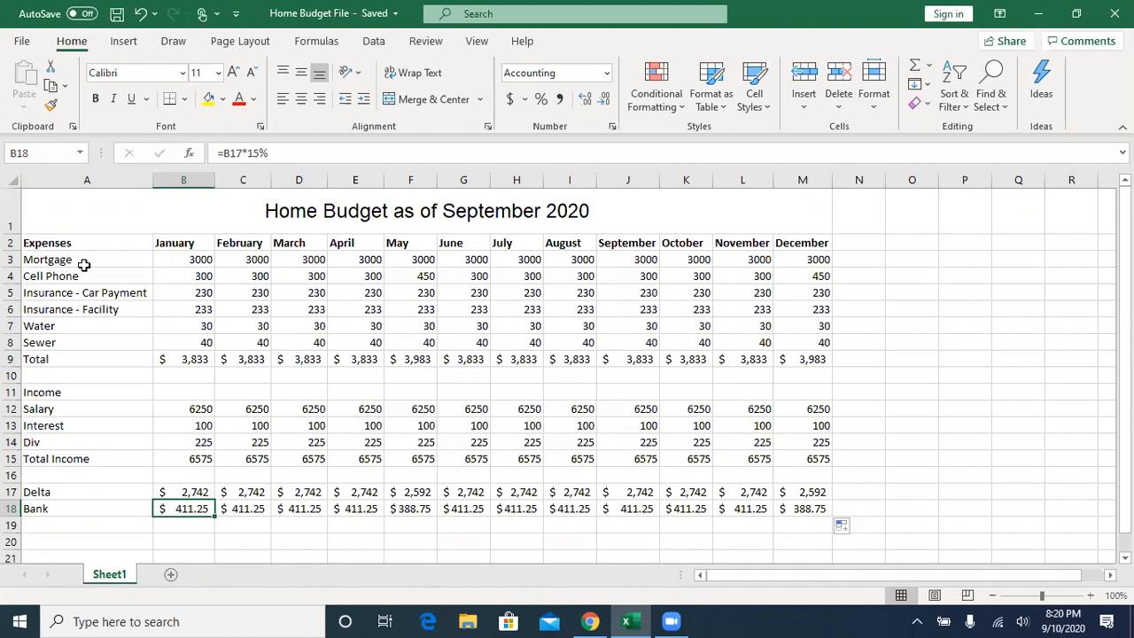
- Insert a blank column before the expense labels in column A and a blank row above the month headings in row 2
click(86, 181)
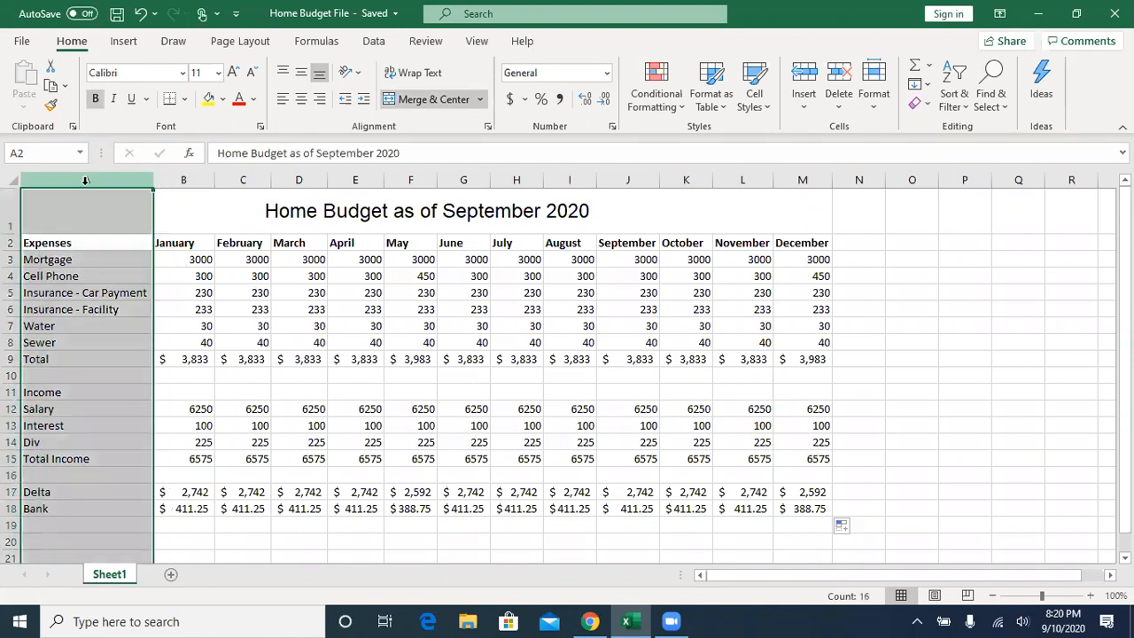
click(803, 76)
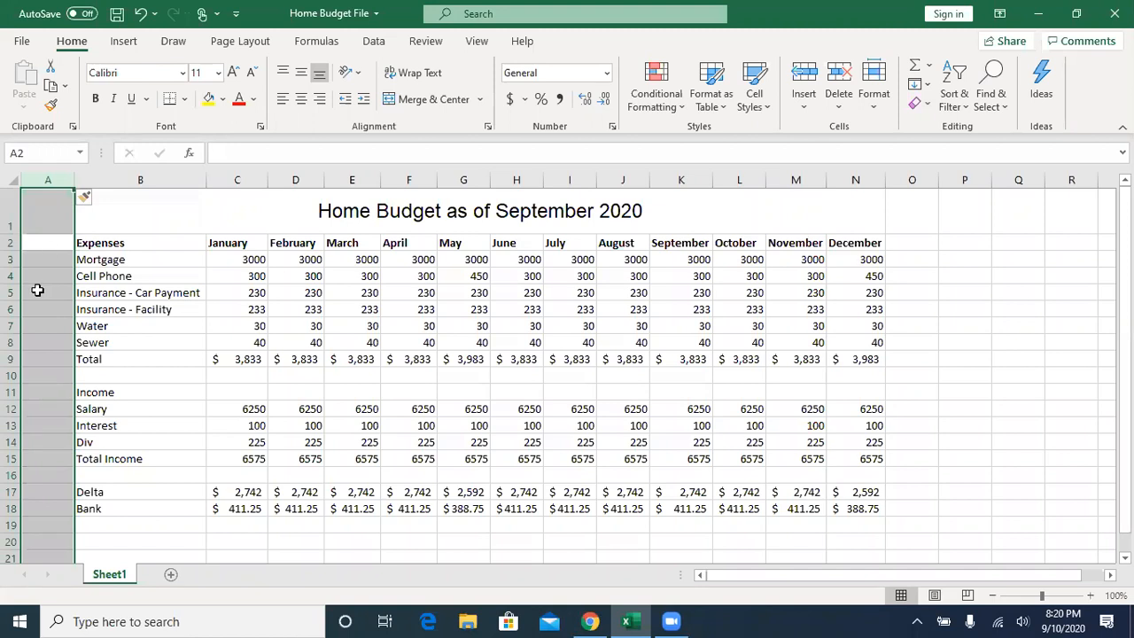
click(12, 241)
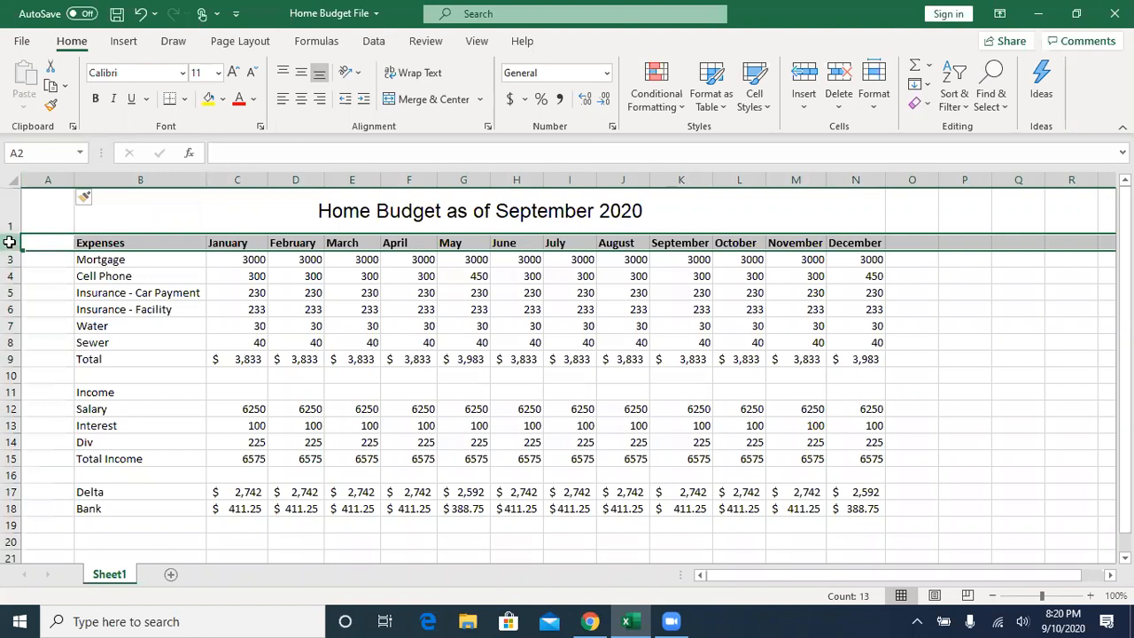
click(804, 79)
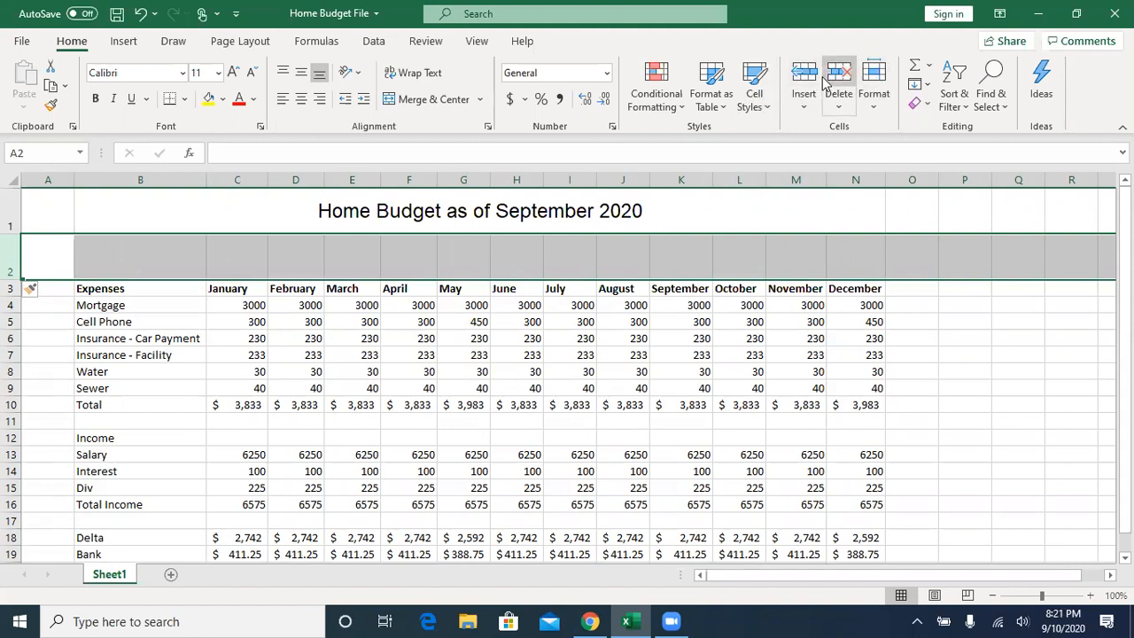
- Delete the blank column A and the blank row 2 under the budget title
click(45, 180)
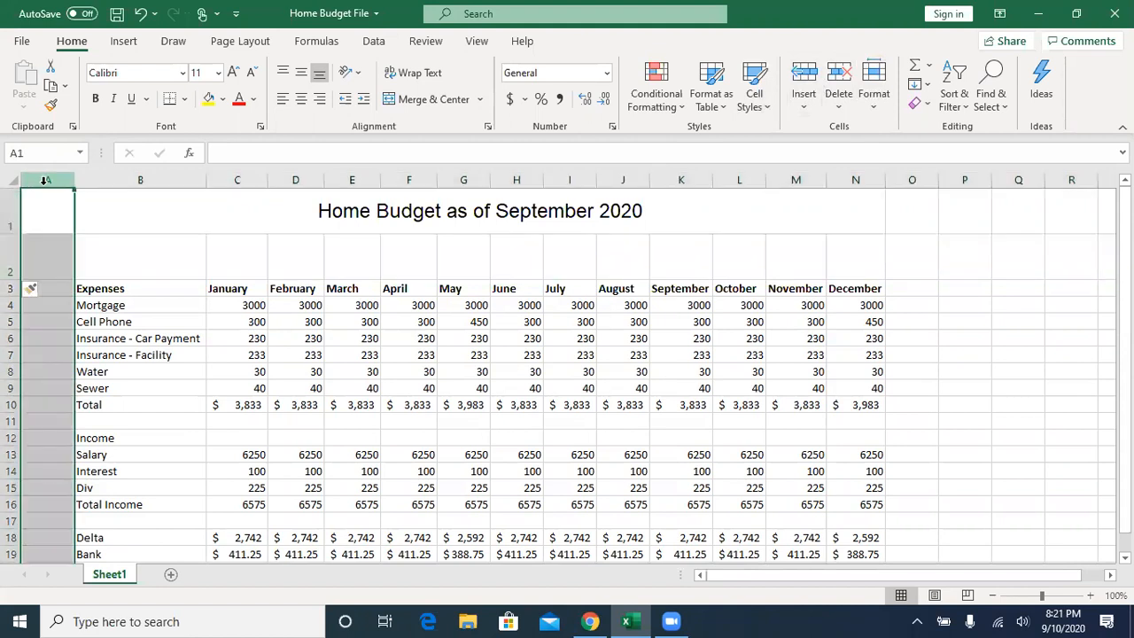
click(839, 80)
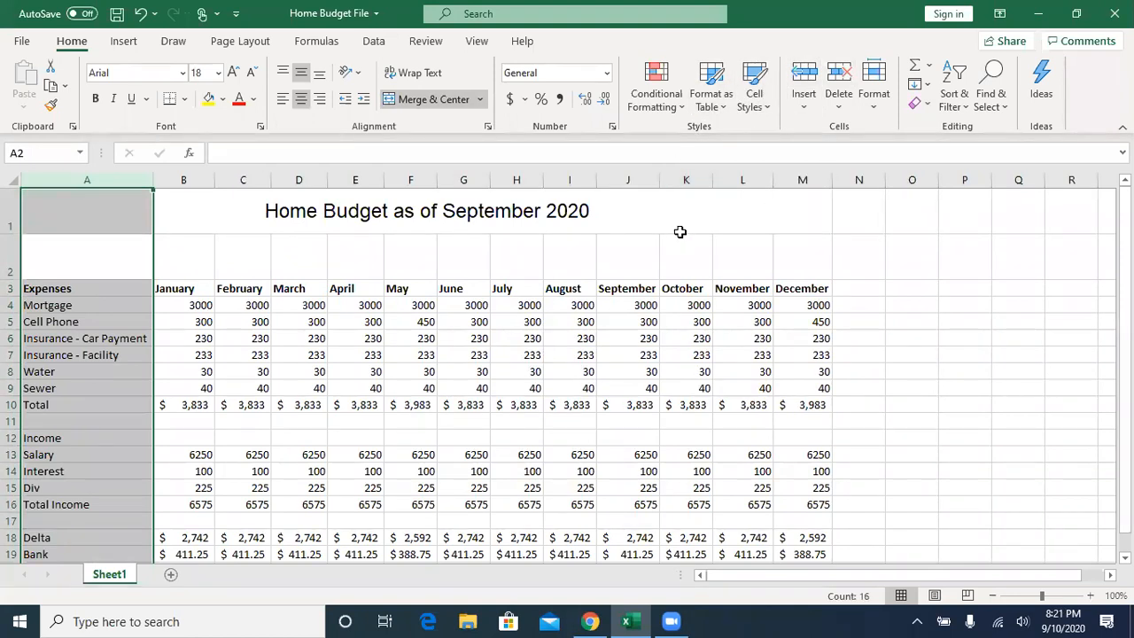
click(11, 257)
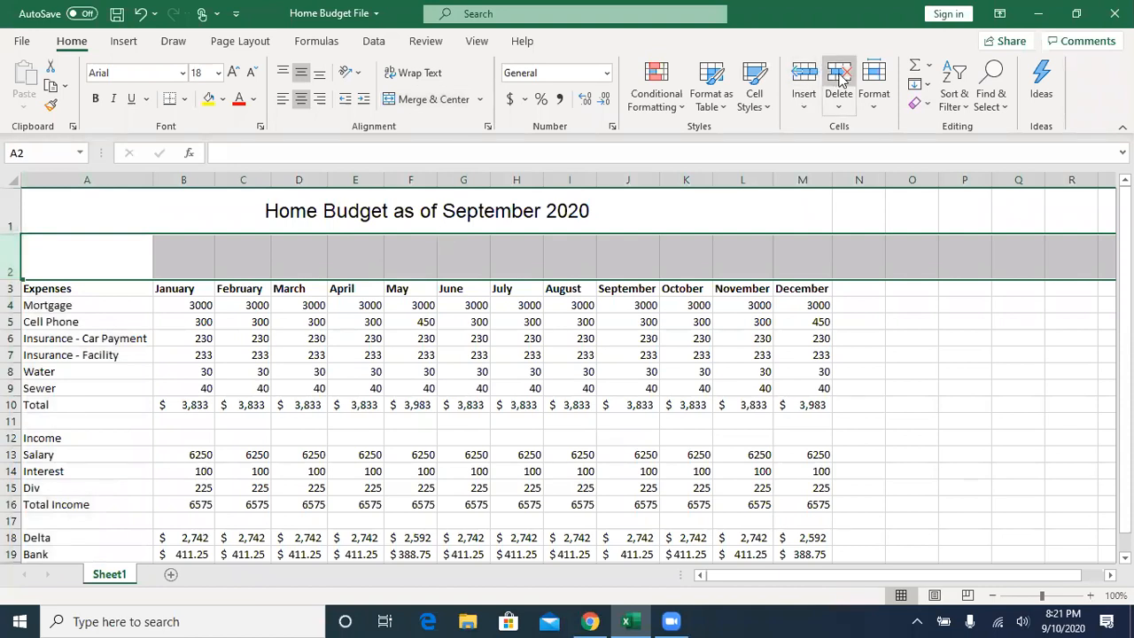
click(839, 78)
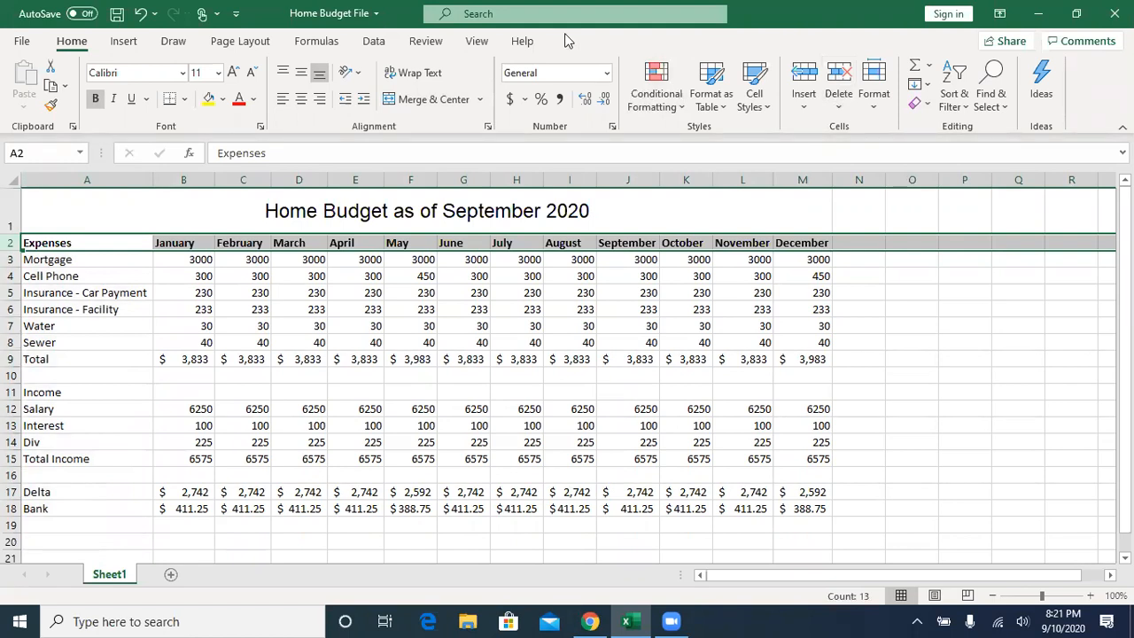
- Examine the column and row that make up cell reference C3, and January's total expenses formula in B9
click(243, 260)
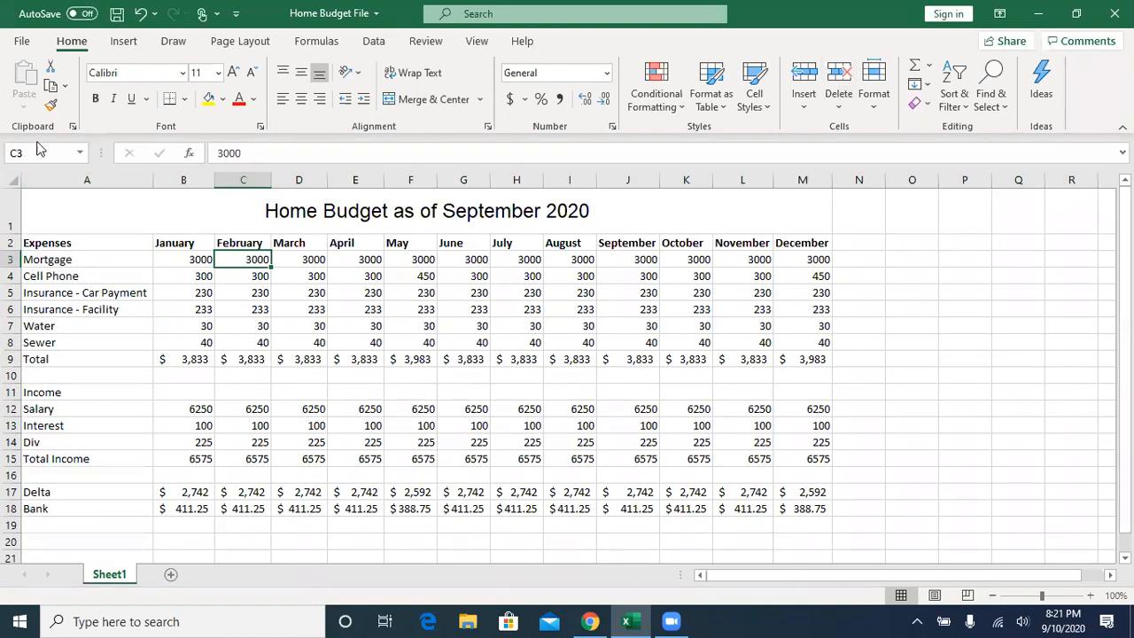
click(247, 180)
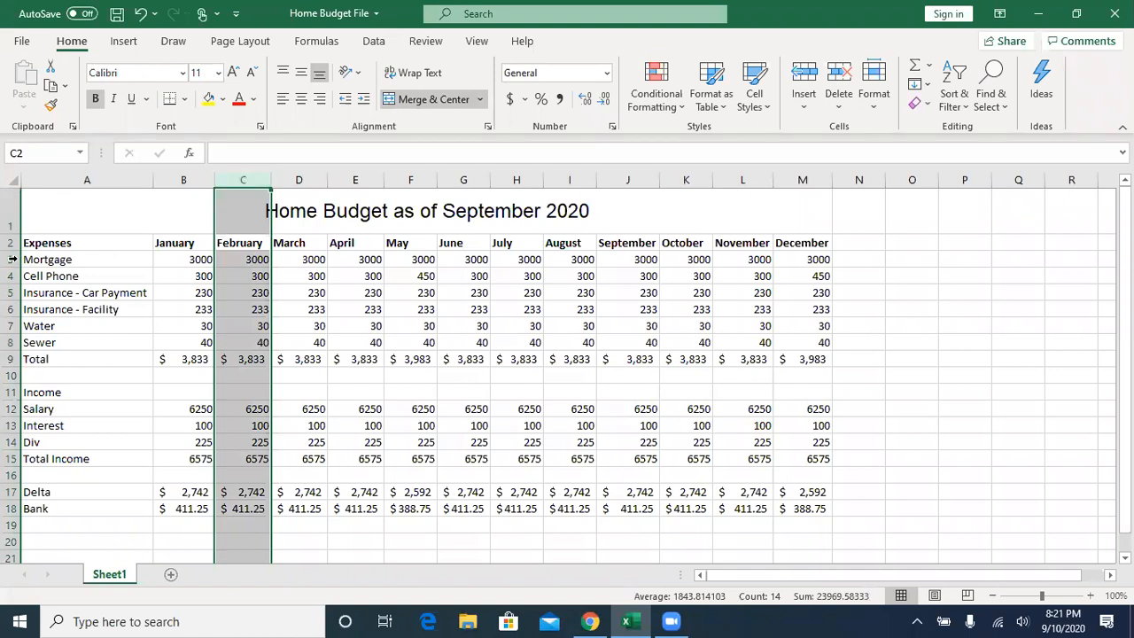
click(239, 261)
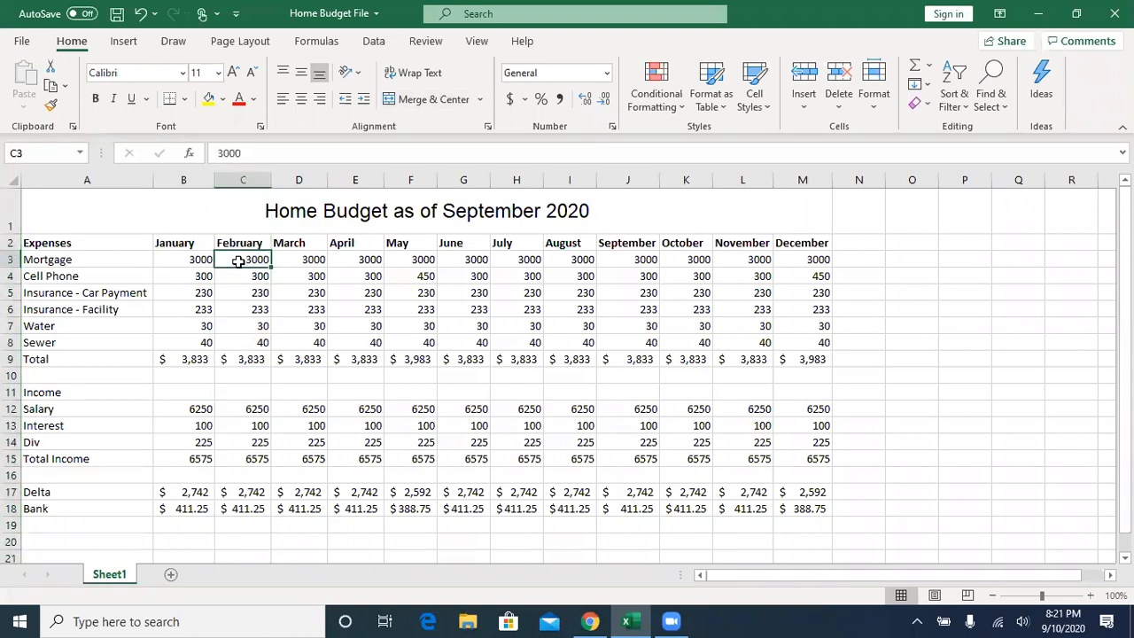
click(187, 361)
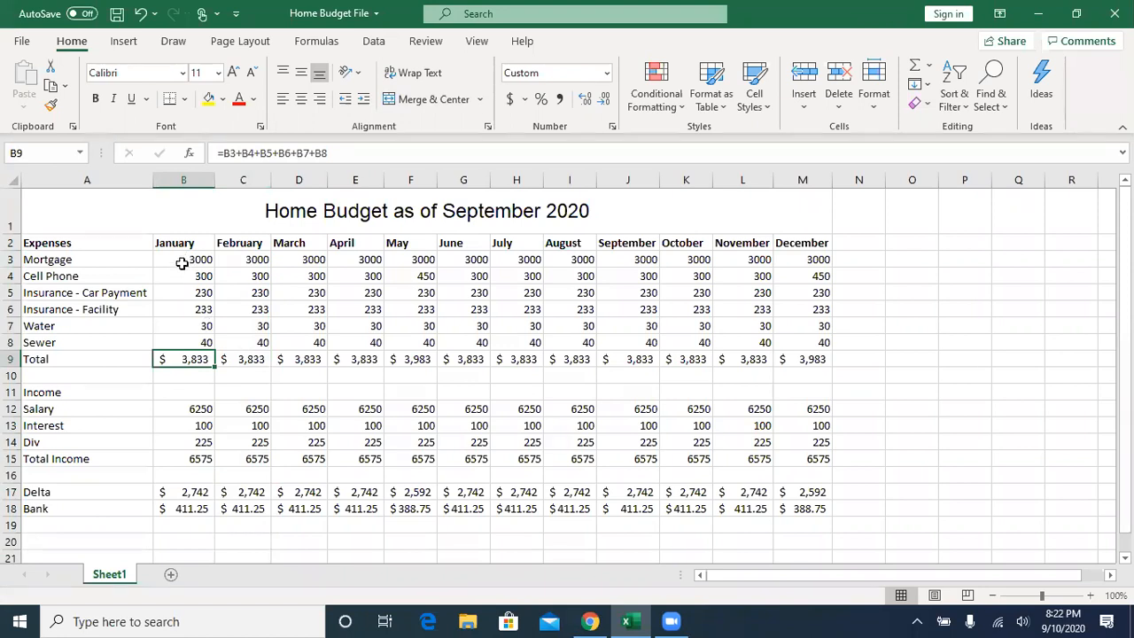
- Review January's mortgage cell B3 and total formula in B9, and rename the Sheet1 worksheet as 2021
click(183, 263)
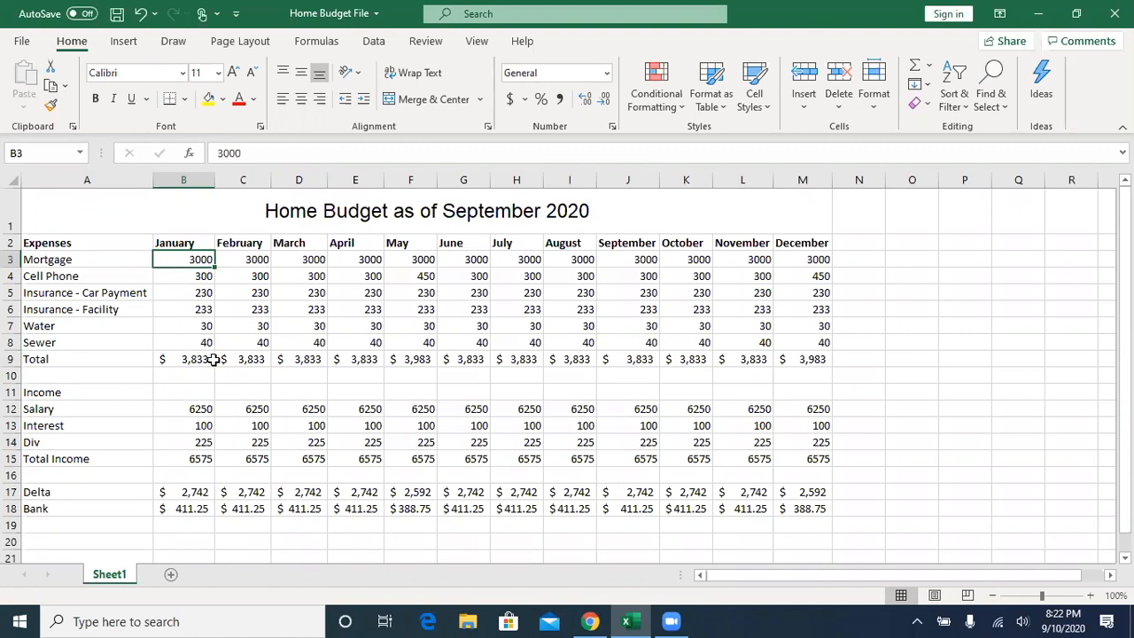
click(190, 361)
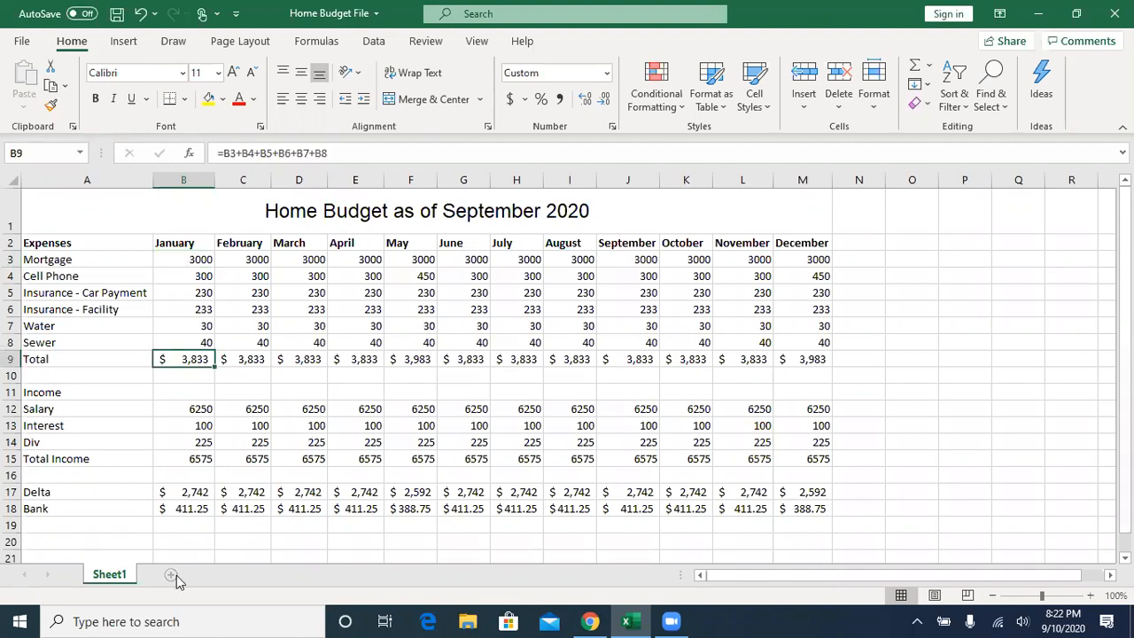
double_click(108, 574)
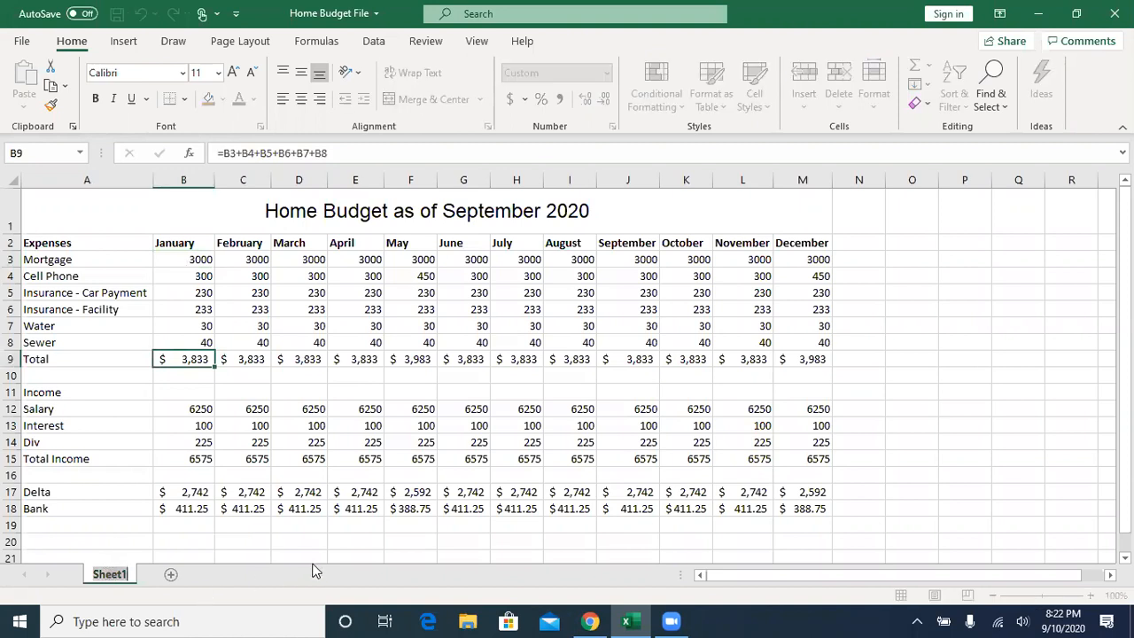
click(98, 523)
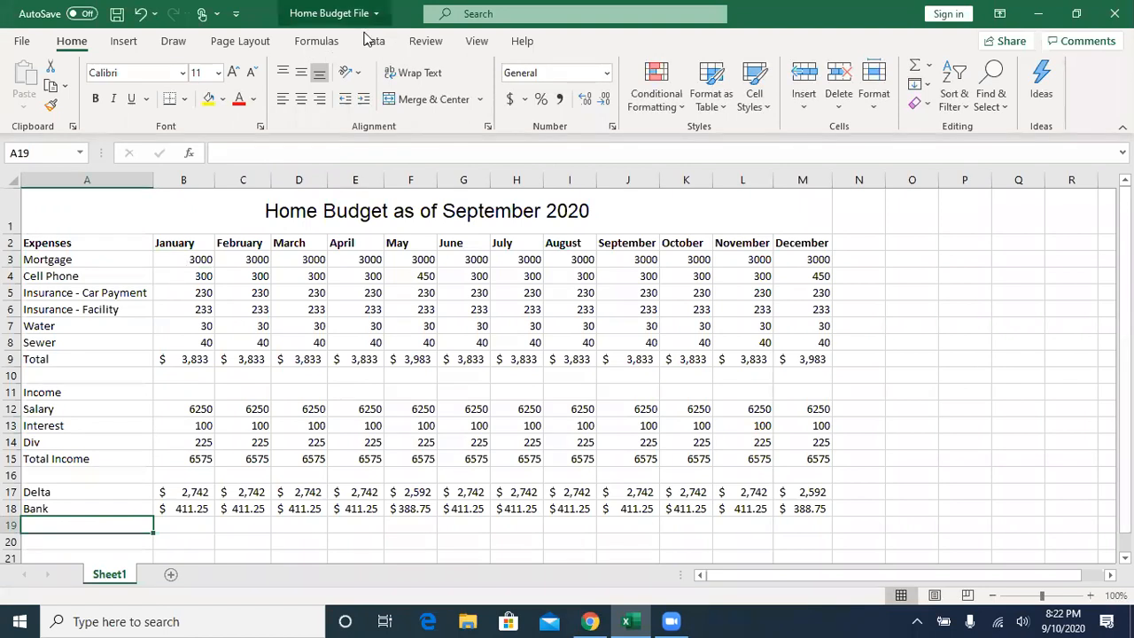
double_click(111, 576)
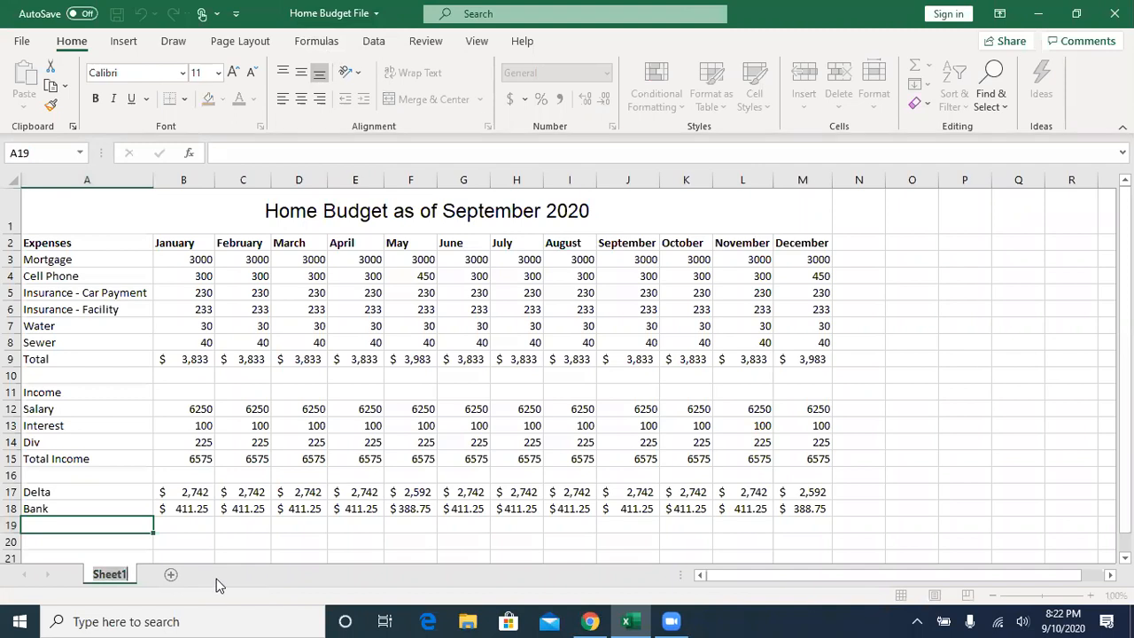
text(2021)
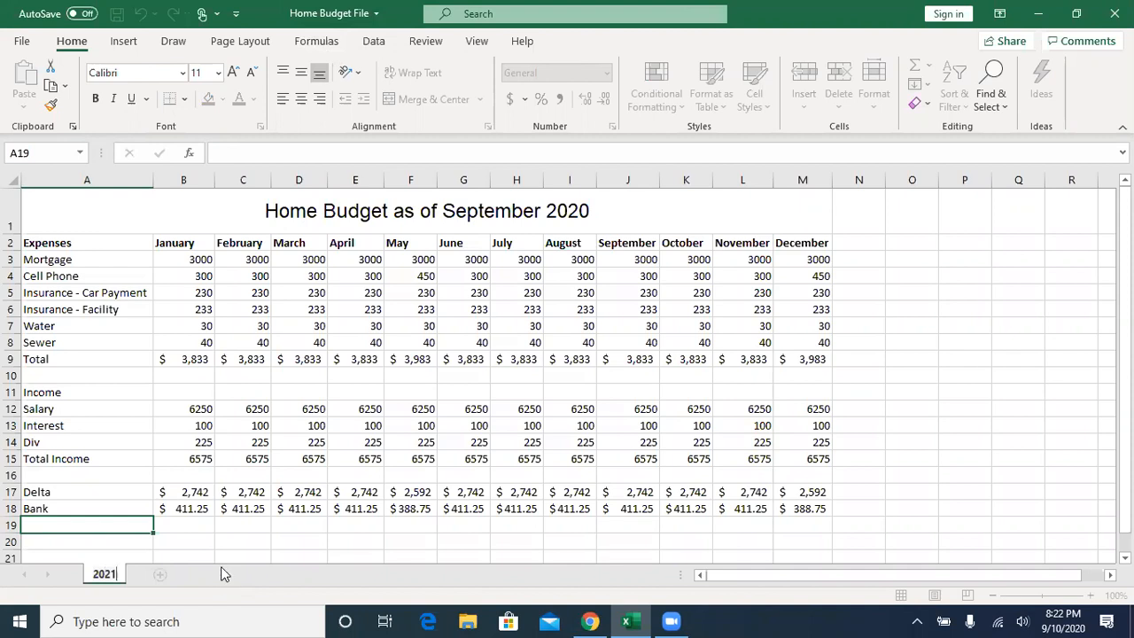
click(235, 536)
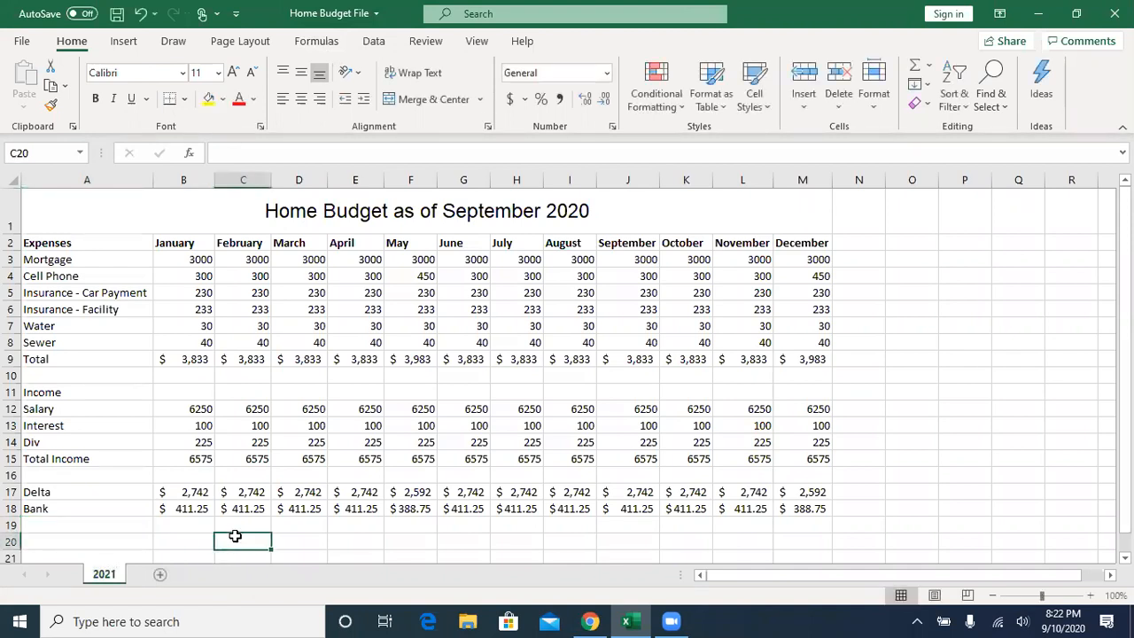
- Add four blank worksheets, Sheet2 through Sheet5, after the 2021 sheet, and return to the 2021 sheet
click(160, 576)
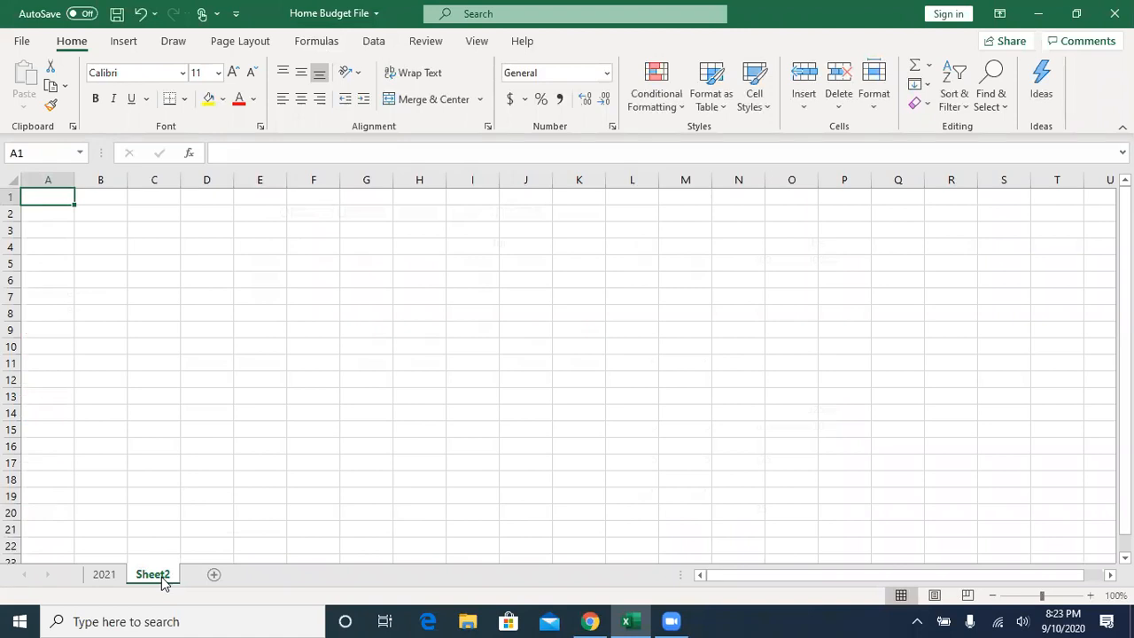
click(214, 575)
click(268, 575)
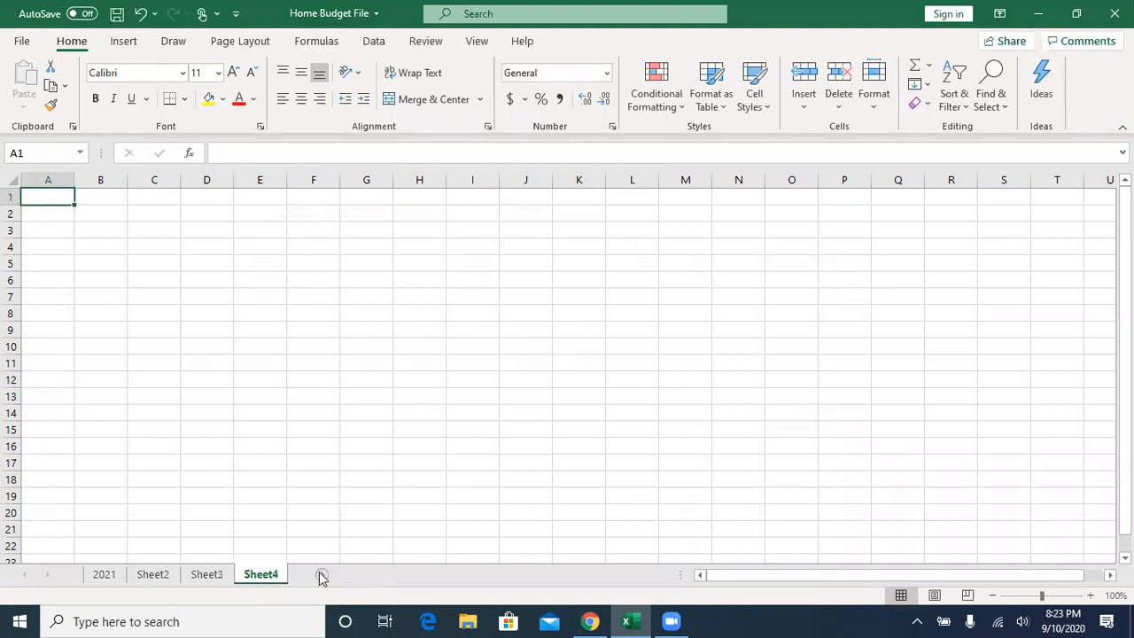
click(321, 575)
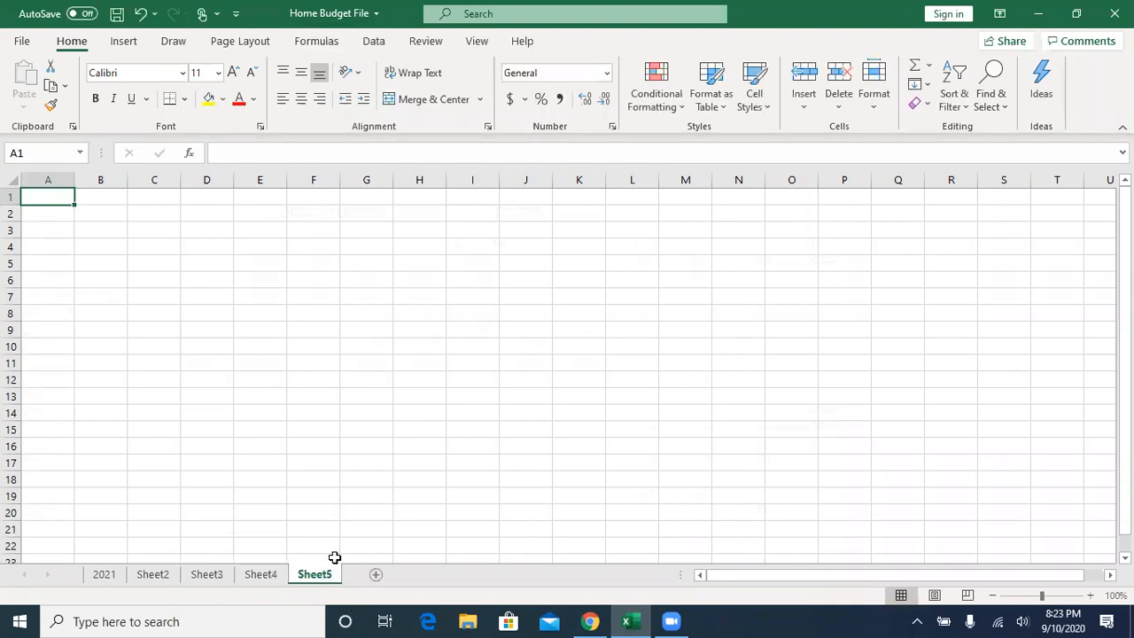
click(106, 582)
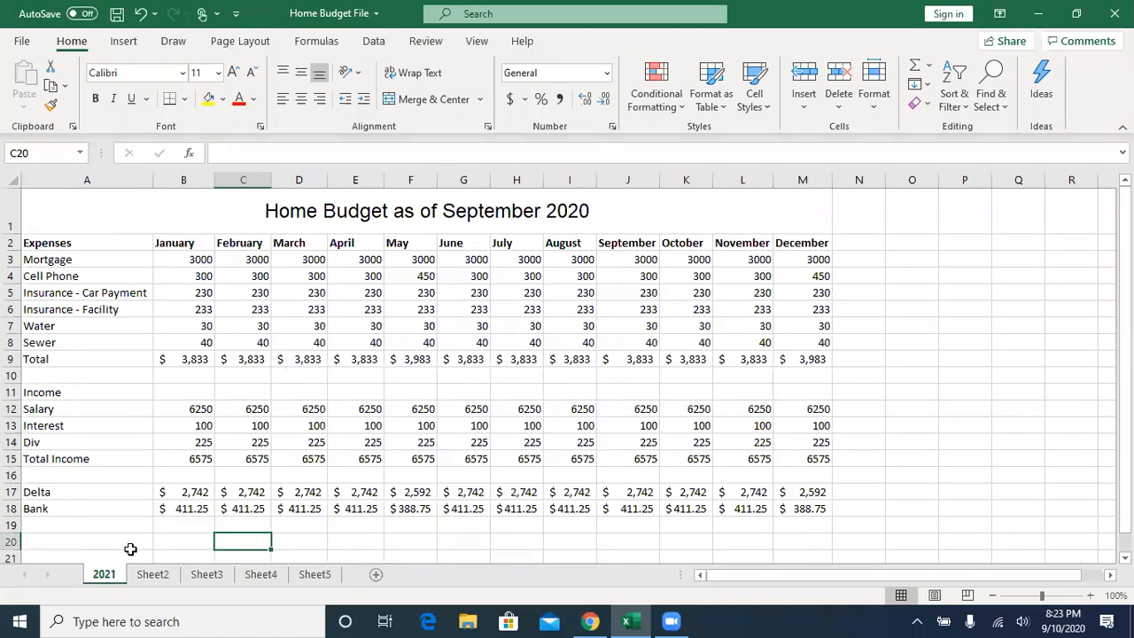
- On Sheet2, enter the label "Cost for Region" in A1 and the amount 10000 in B1
click(158, 576)
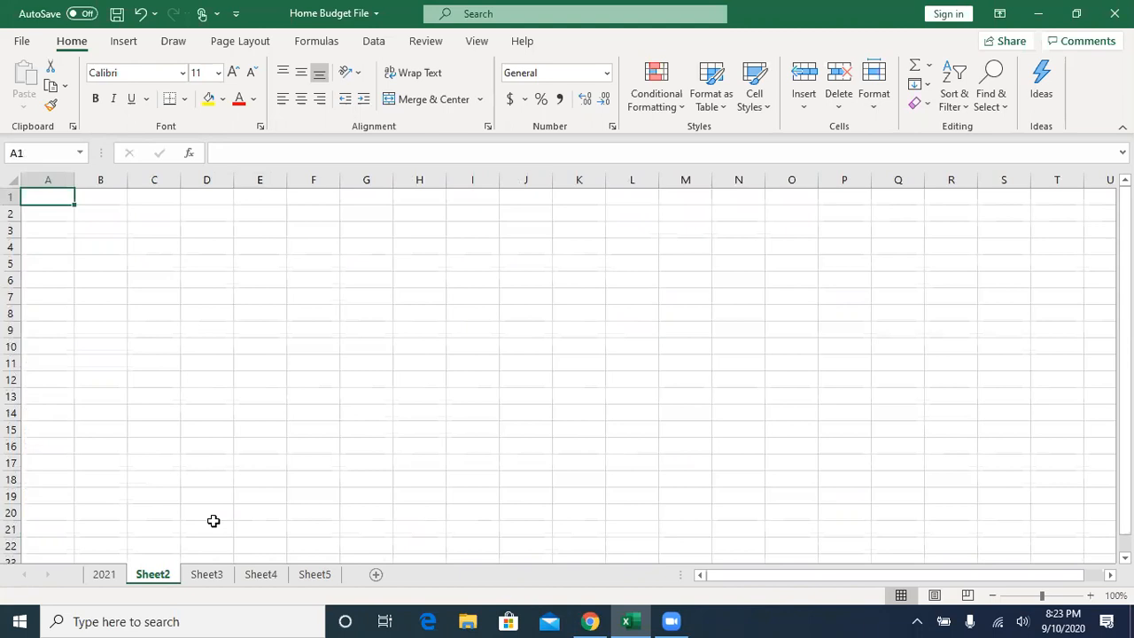
text(Cost)
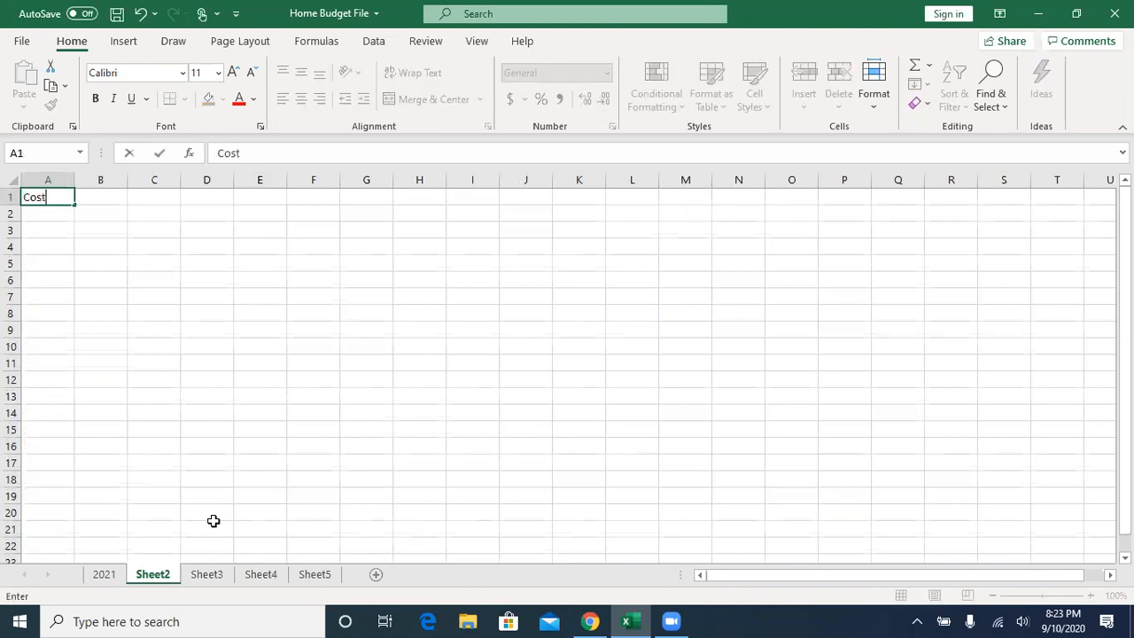
text( for Region)
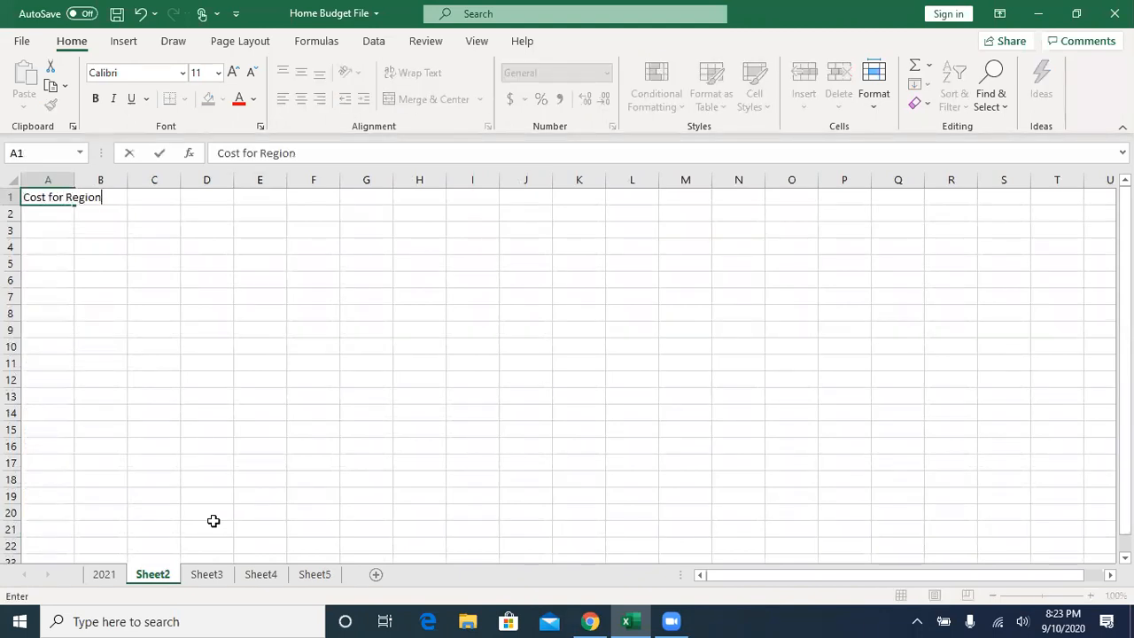
key(Tab)
text(10000)
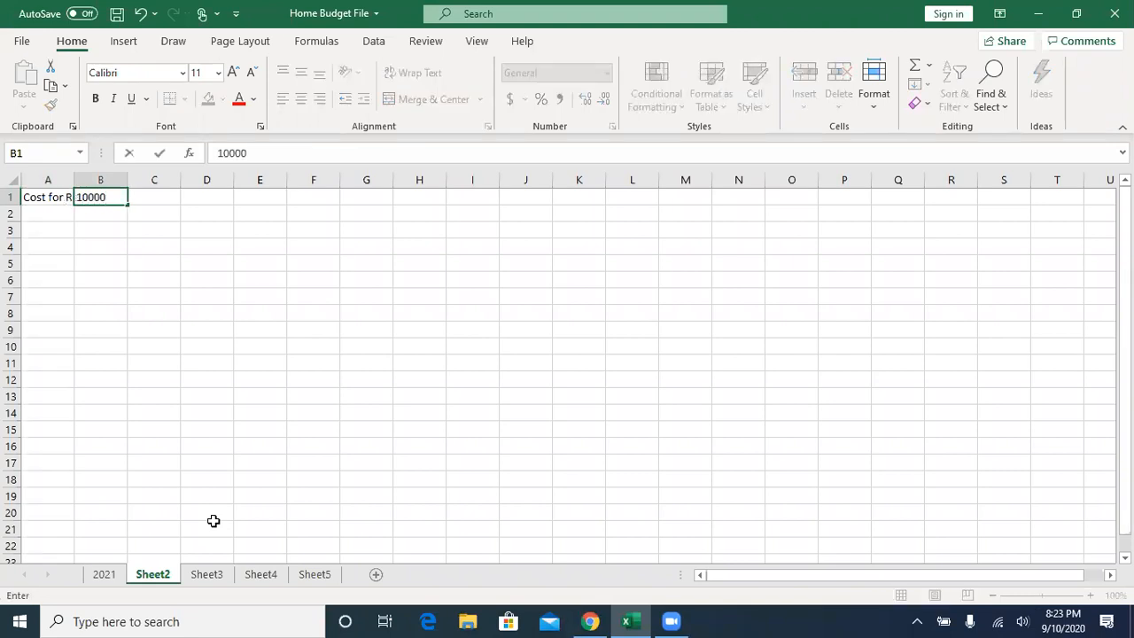
key(Return)
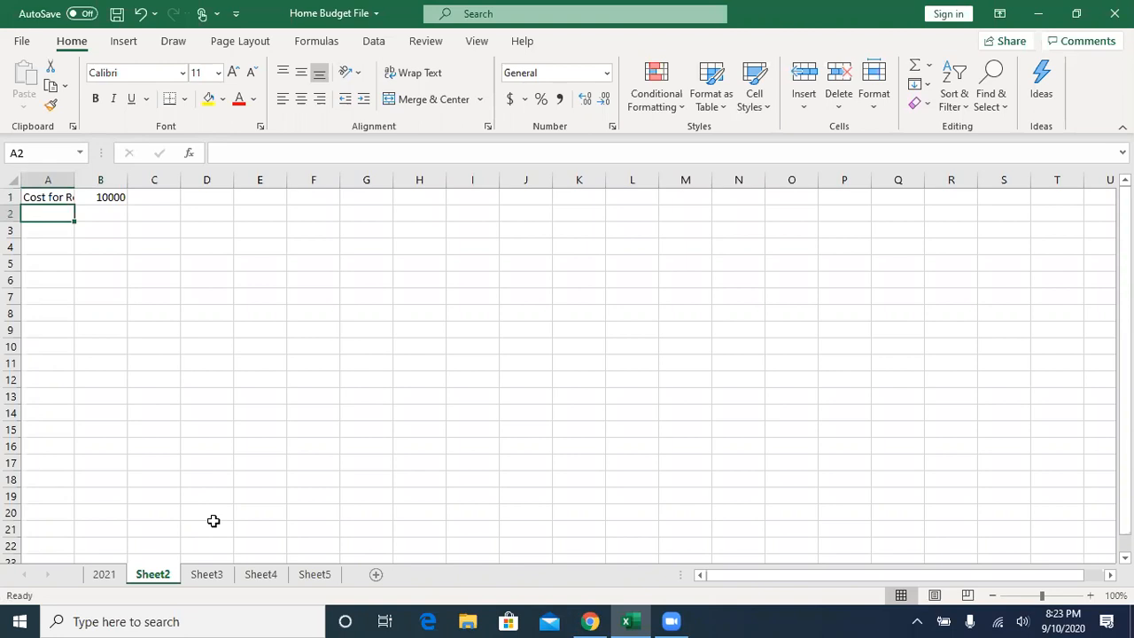
- Enter the label "Group Fee" in A2 and the amount 50 in B2
text(Group)
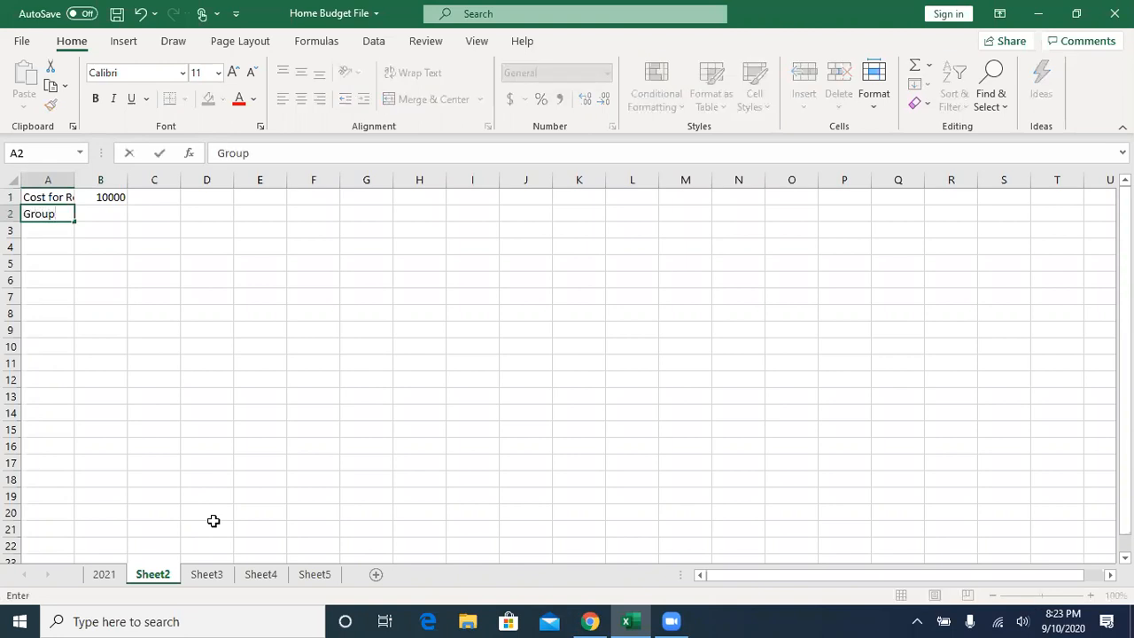
text( Fee)
key(Tab)
text(50)
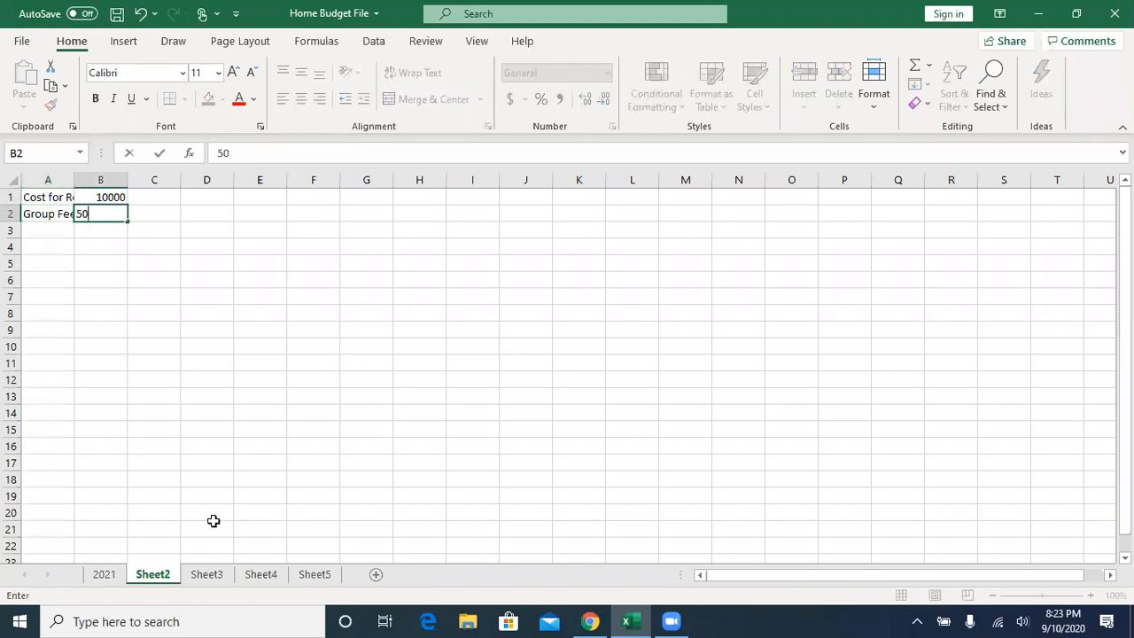
key(Tab)
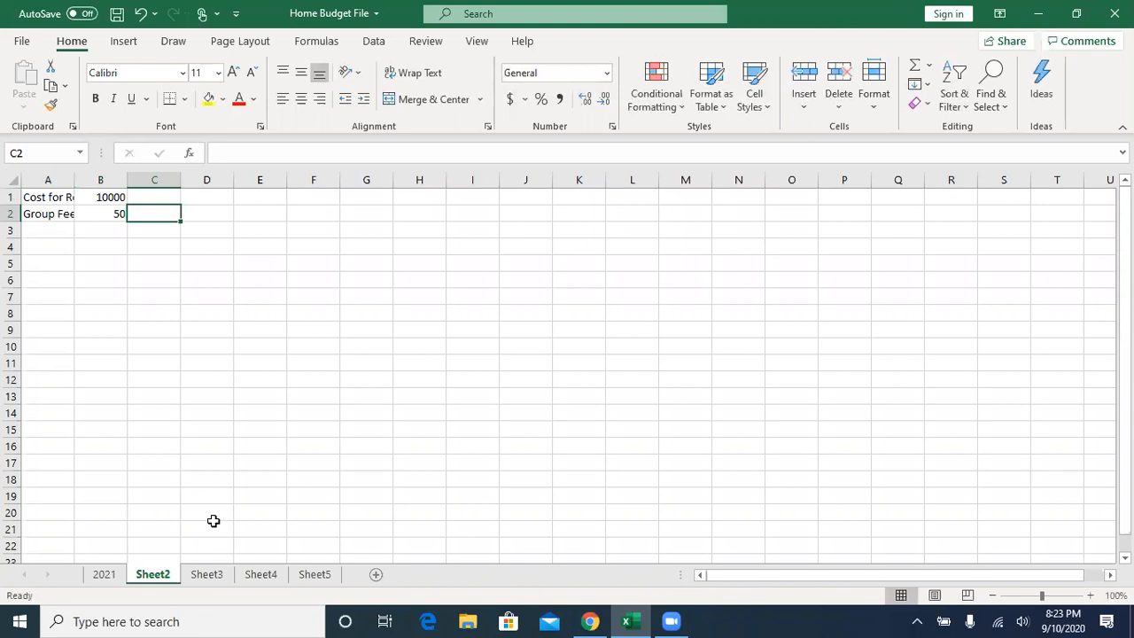
- Format the amounts in B1:B2 as dollar accounting values with no decimal places
drag(103, 195, 108, 212)
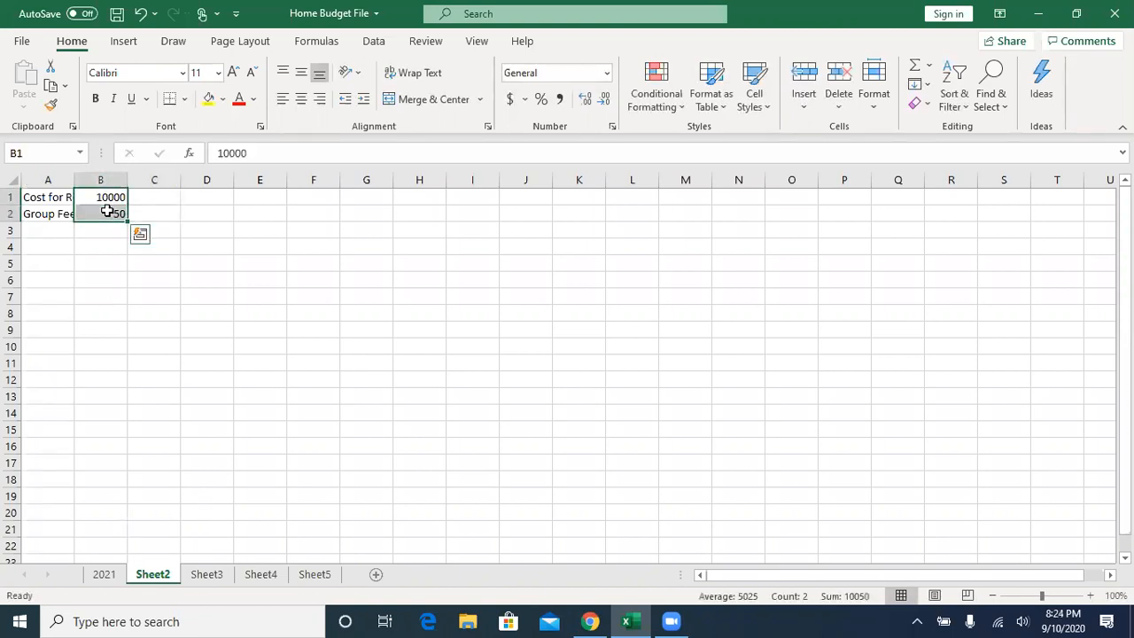
click(509, 99)
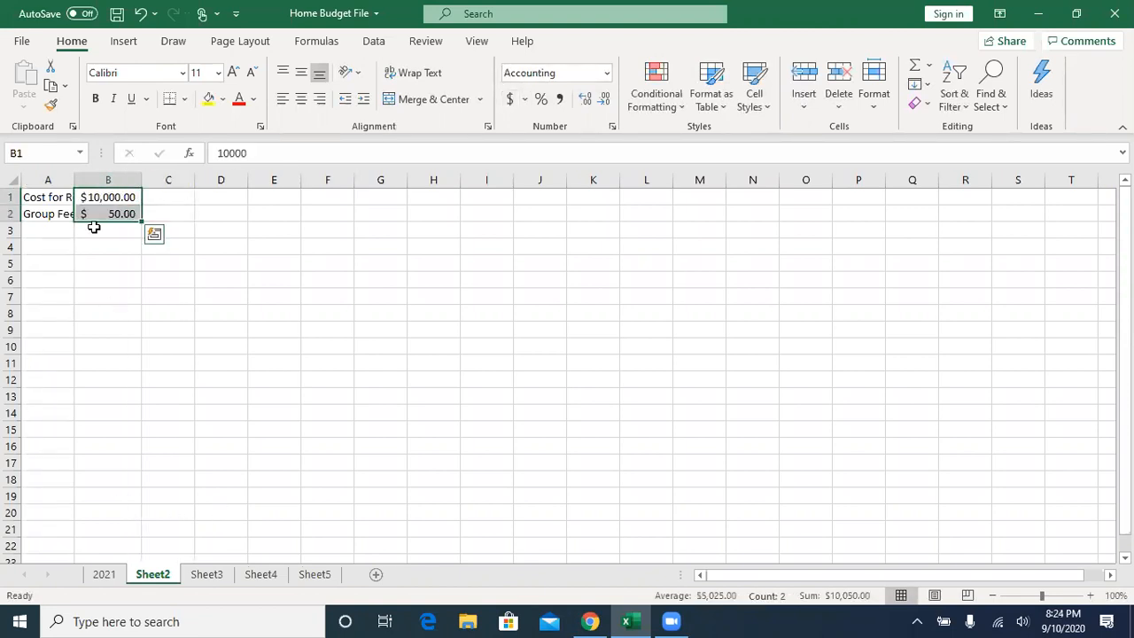
click(606, 103)
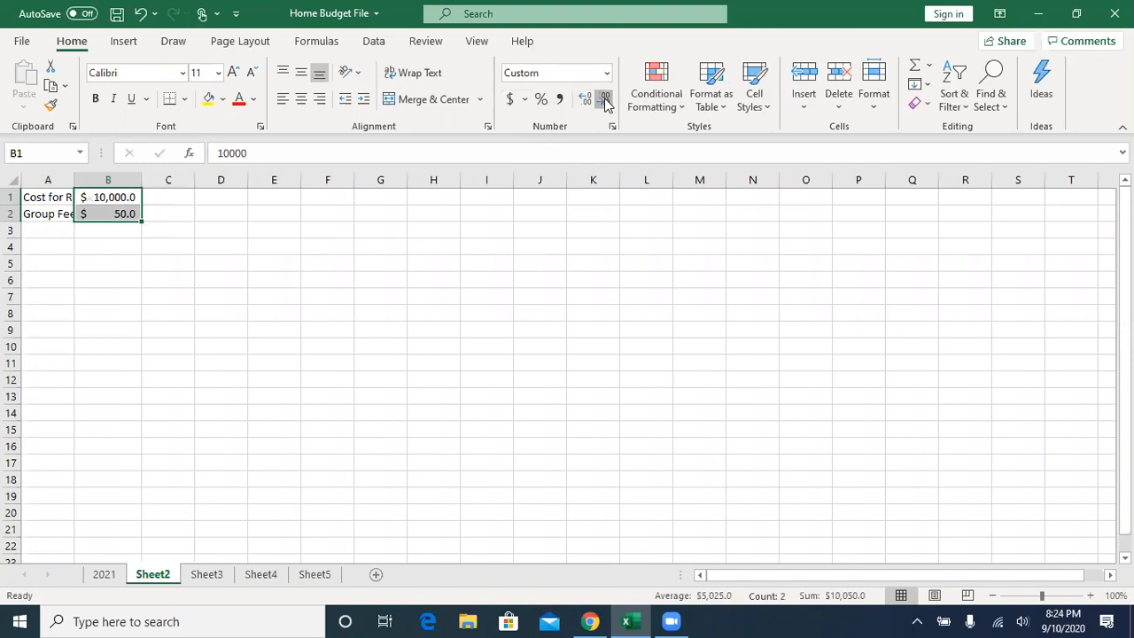
click(606, 102)
- Total the region cost and group fee in B3 with =SUM(B1:B2)
click(126, 233)
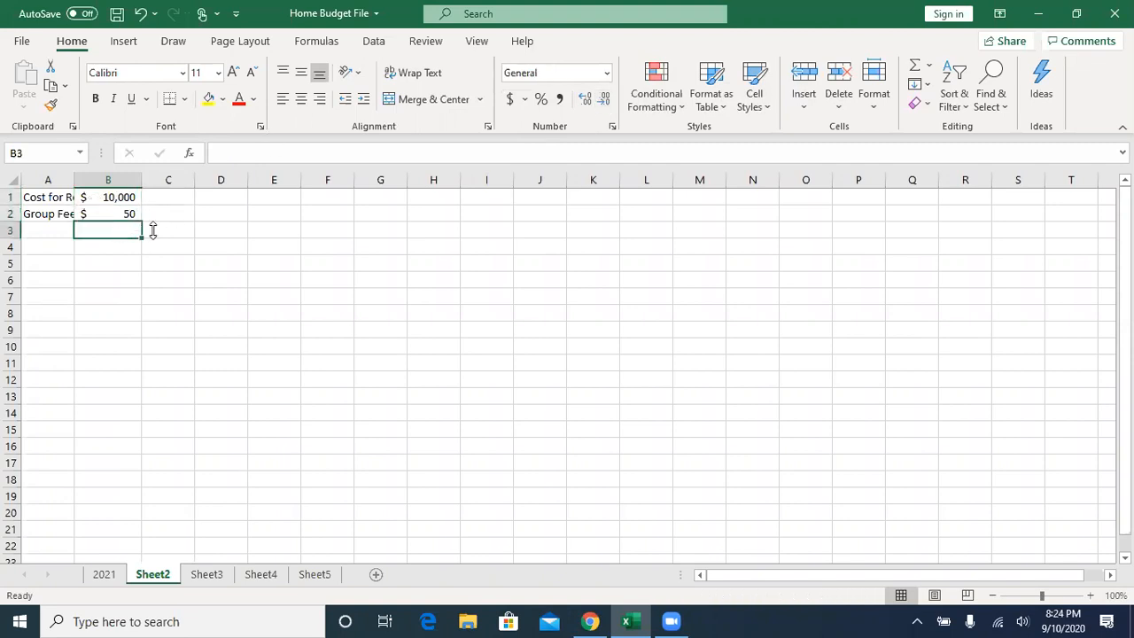
click(916, 71)
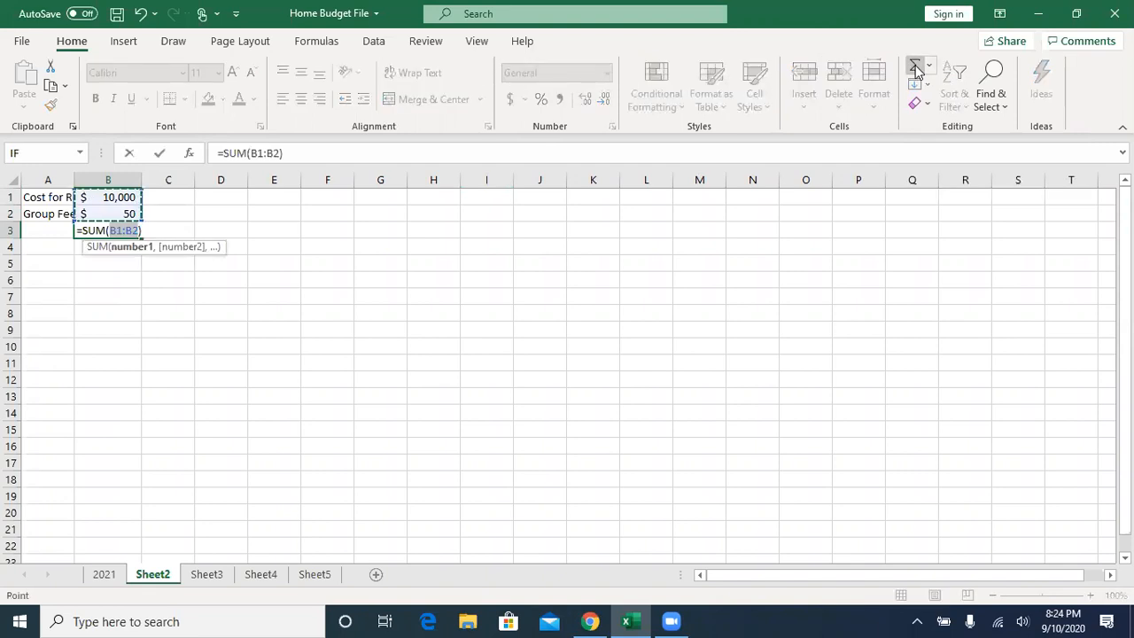
click(161, 155)
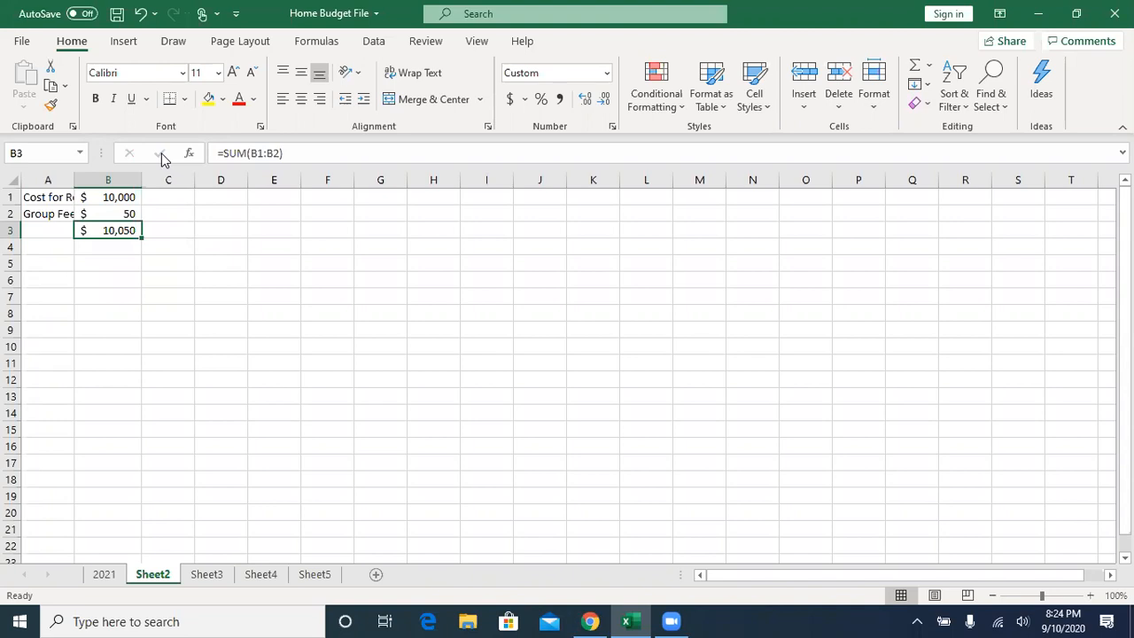
- Enter the heading "Group" in B5 and "District 1" in B6, and fill the series down to District 4 in B9
click(123, 262)
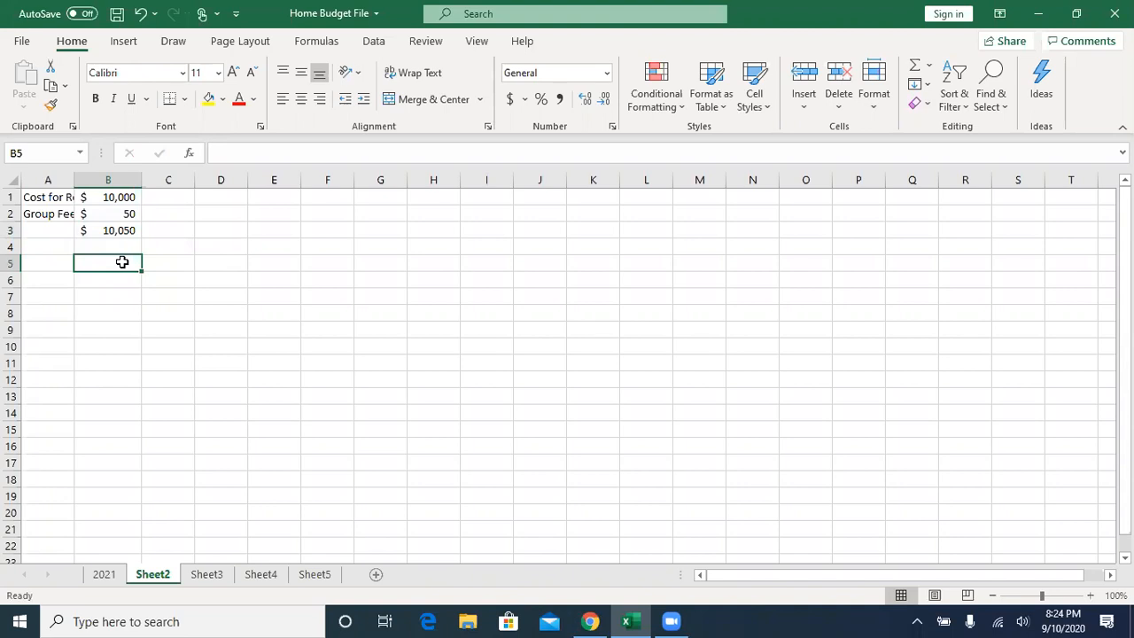
text(Group)
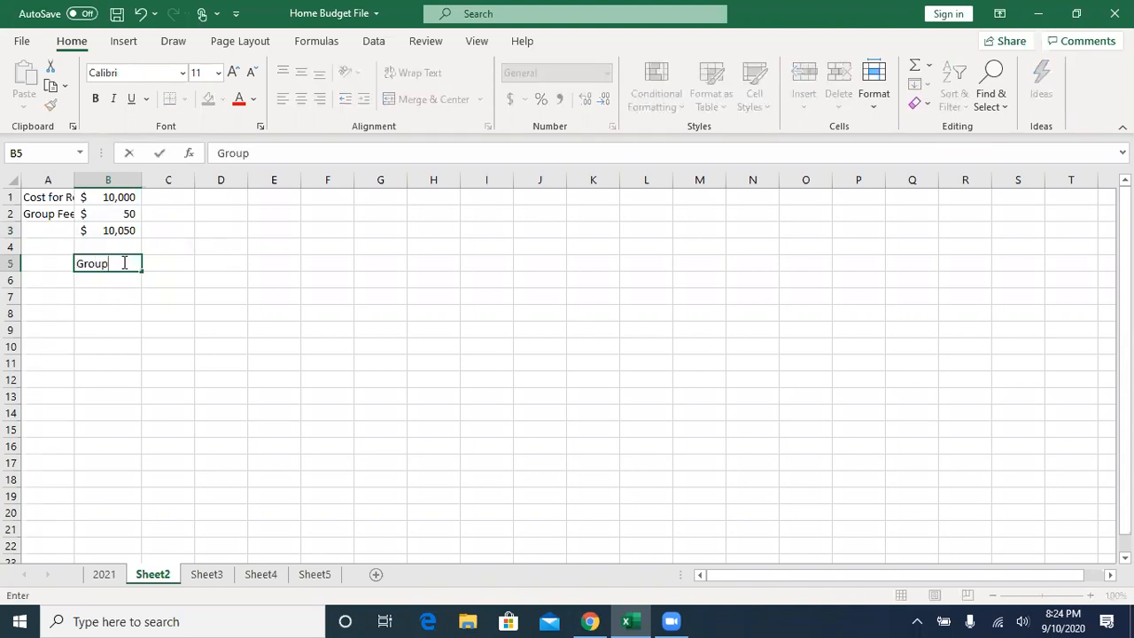
key(Tab)
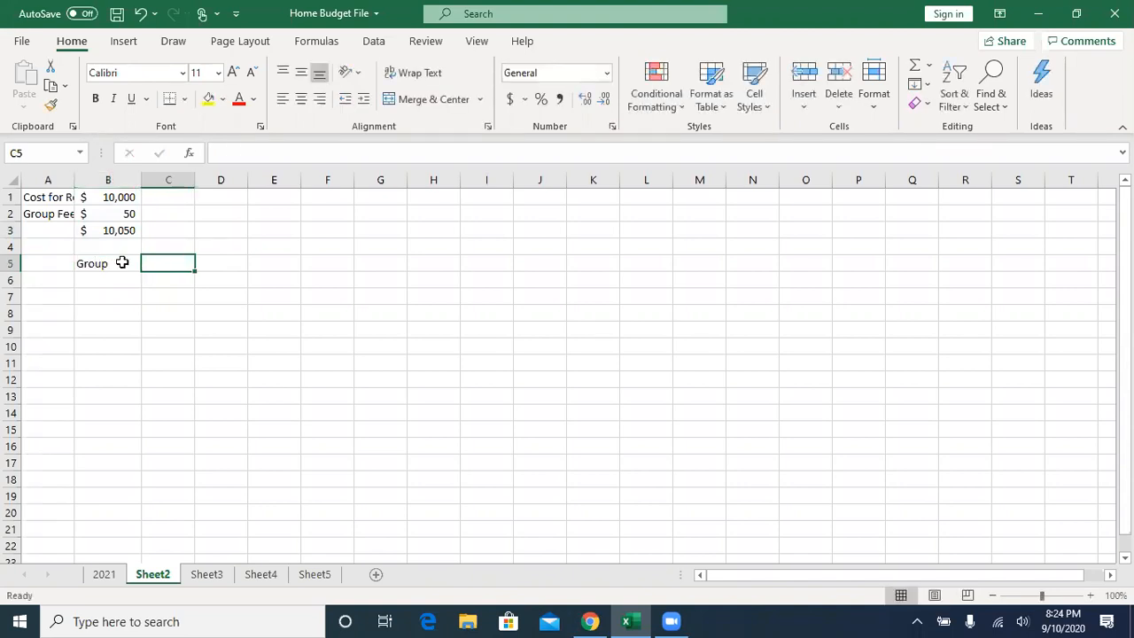
click(122, 263)
key(Down)
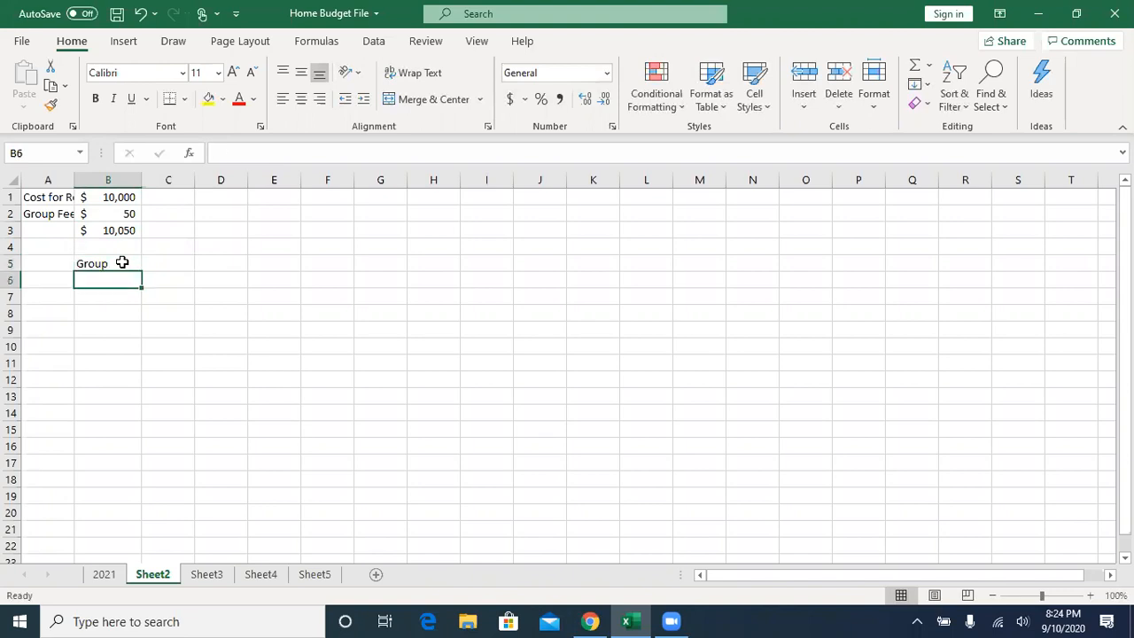
text(District 1)
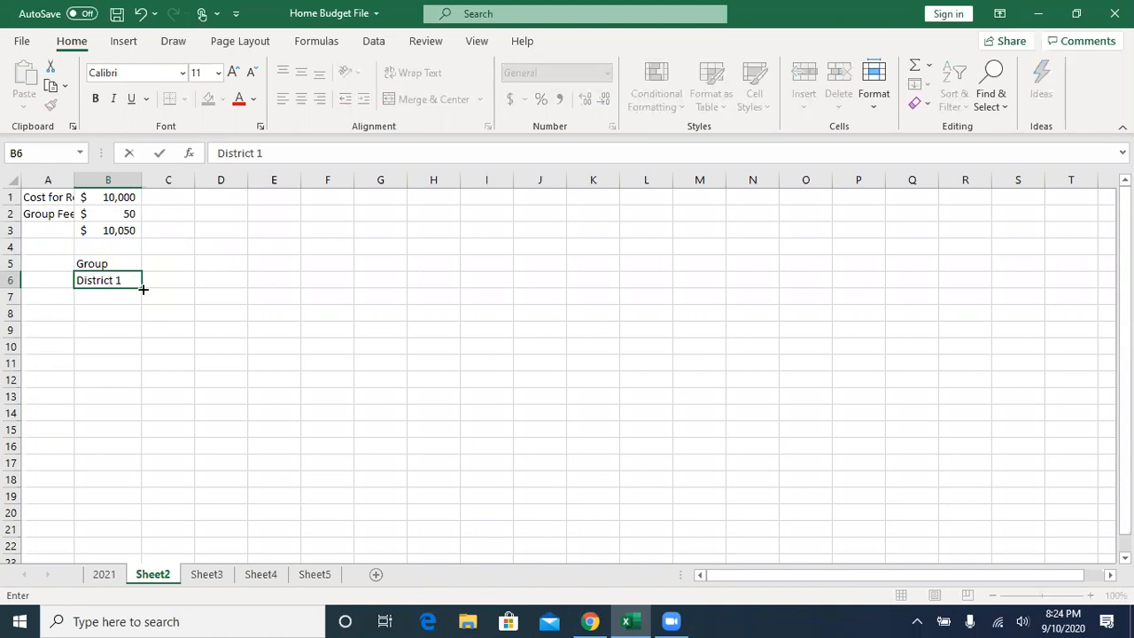
drag(142, 288, 139, 335)
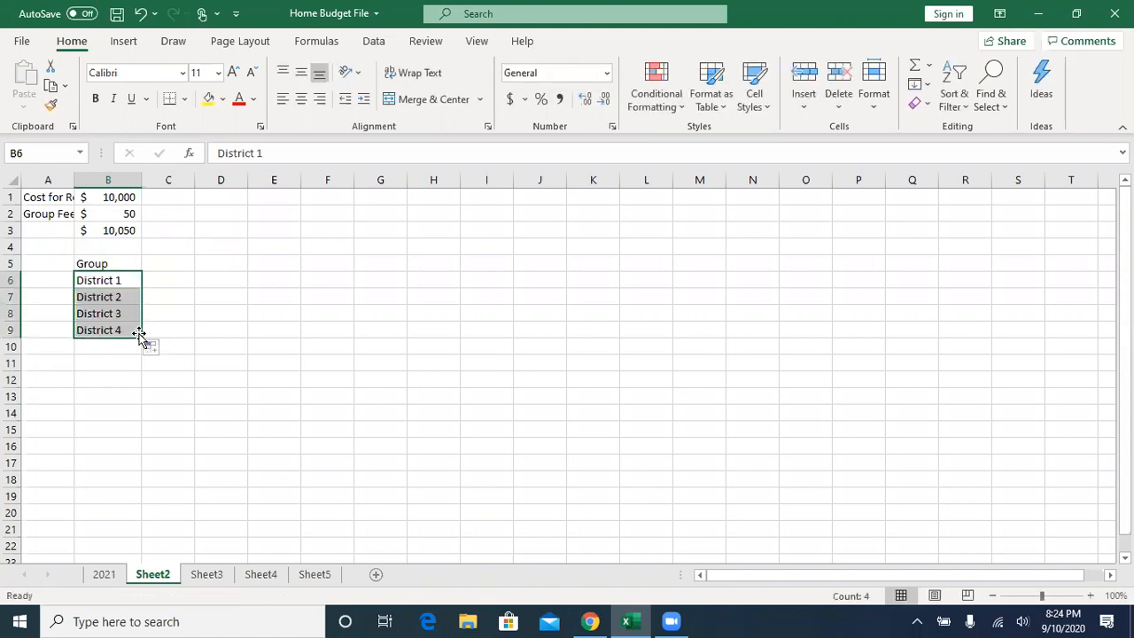
- Enter the column heading "Member" in C5 beside the Group heading
click(167, 257)
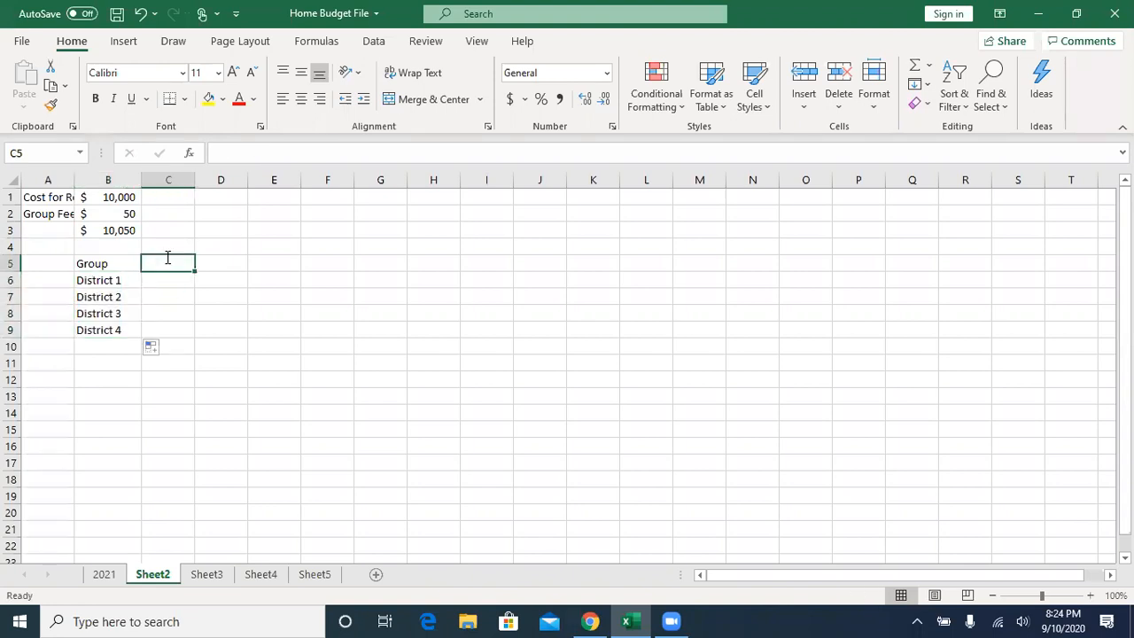
text(Me3mber)
key(BackSpace)
key(BackSpace)
key(BackSpace)
key(BackSpace)
key(BackSpace)
text(mber)
key(Return)
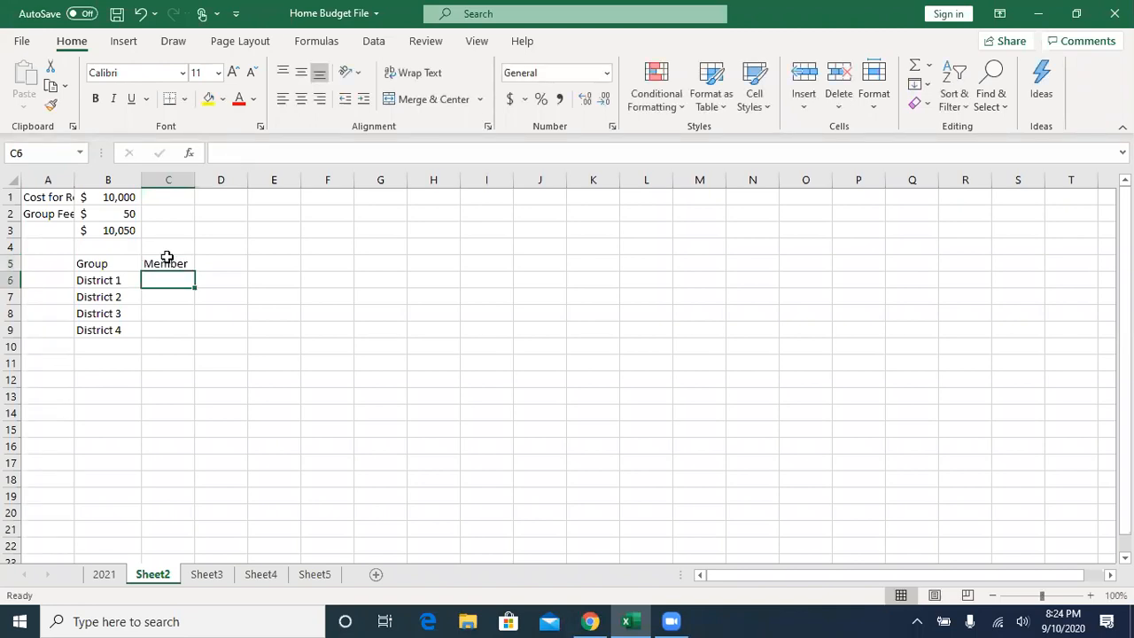
- Enter the member counts 150, 25, 75 and 90 for District 1 through District 4 in C6:C9
text(150)
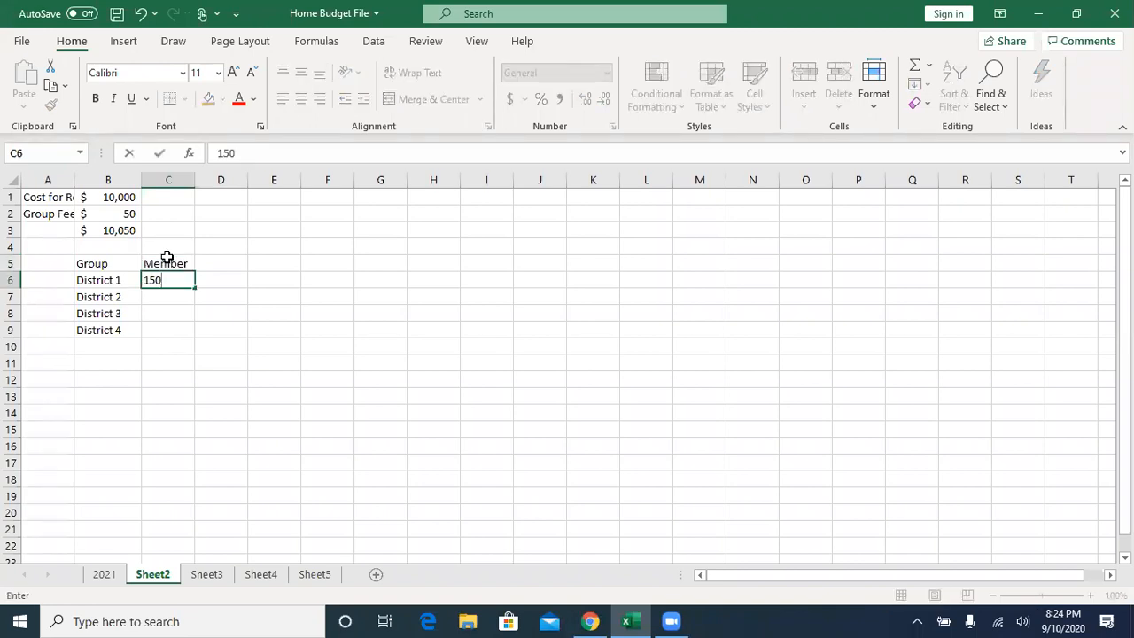
key(Return)
text(25)
key(Return)
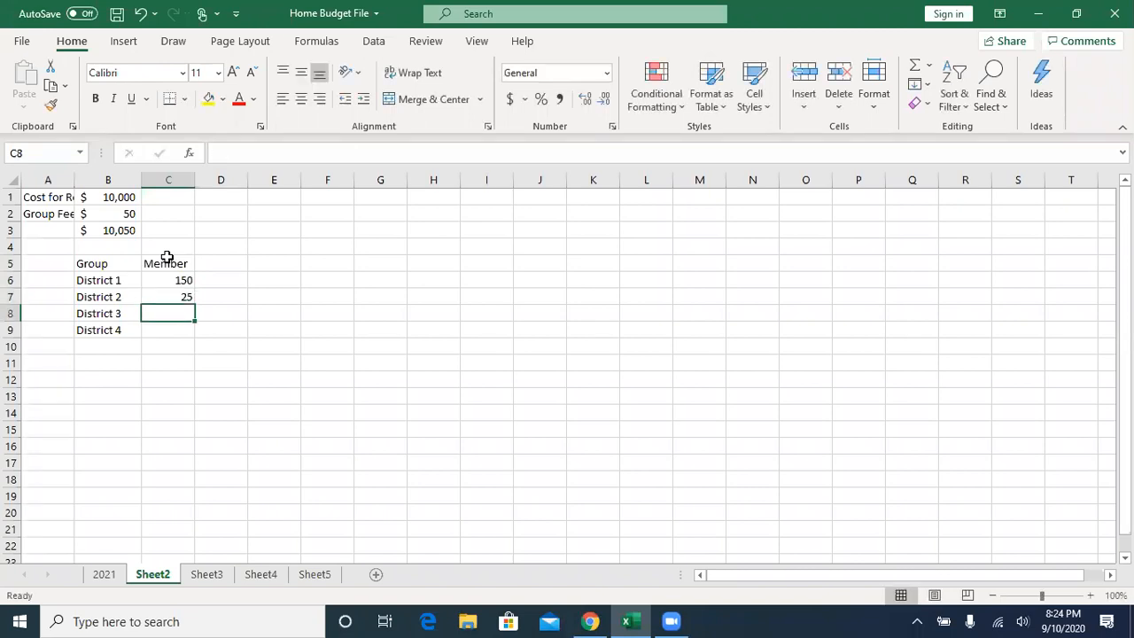
text(75)
key(Return)
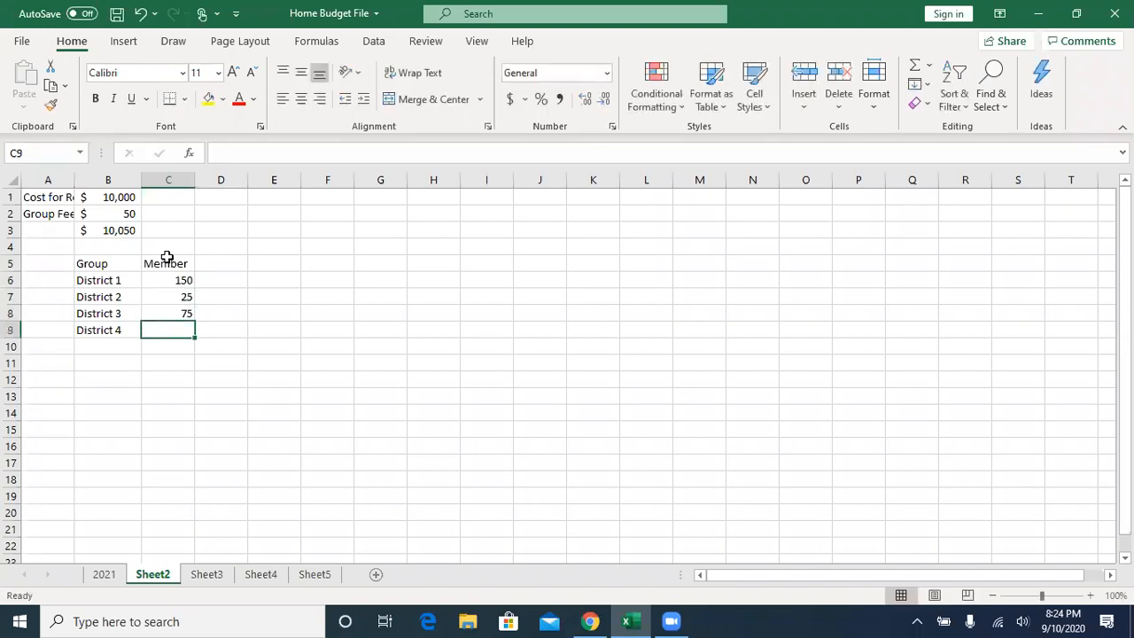
text(90)
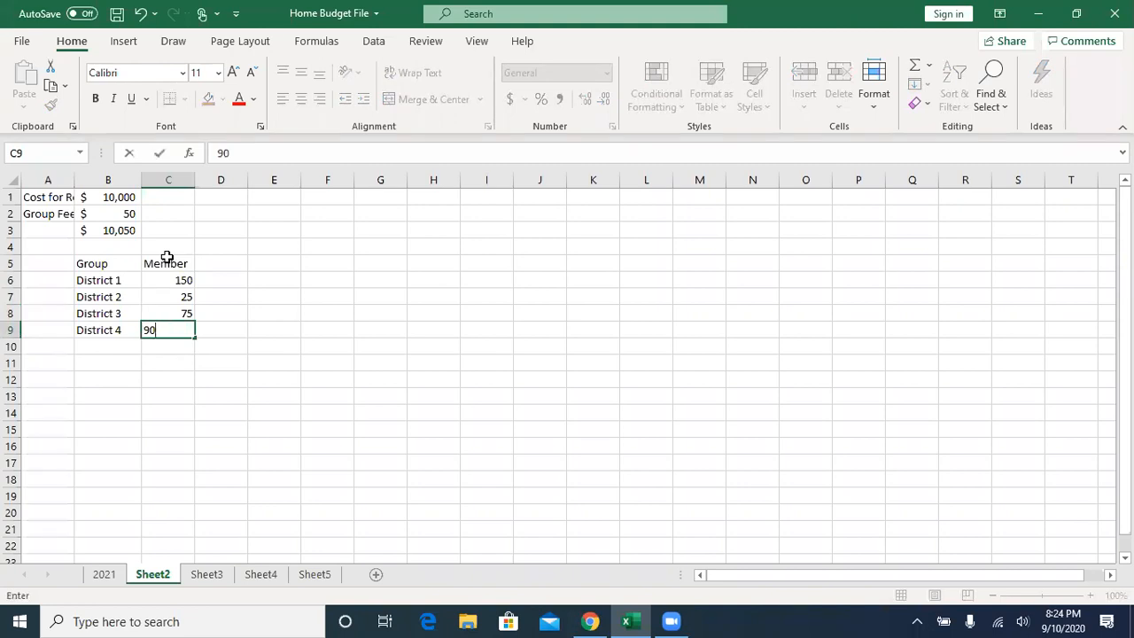
- Add the label "Total" in B10 and sum the member counts in C10 with =SUM(C6:C9)
key(Left)
key(Down)
text(Total)
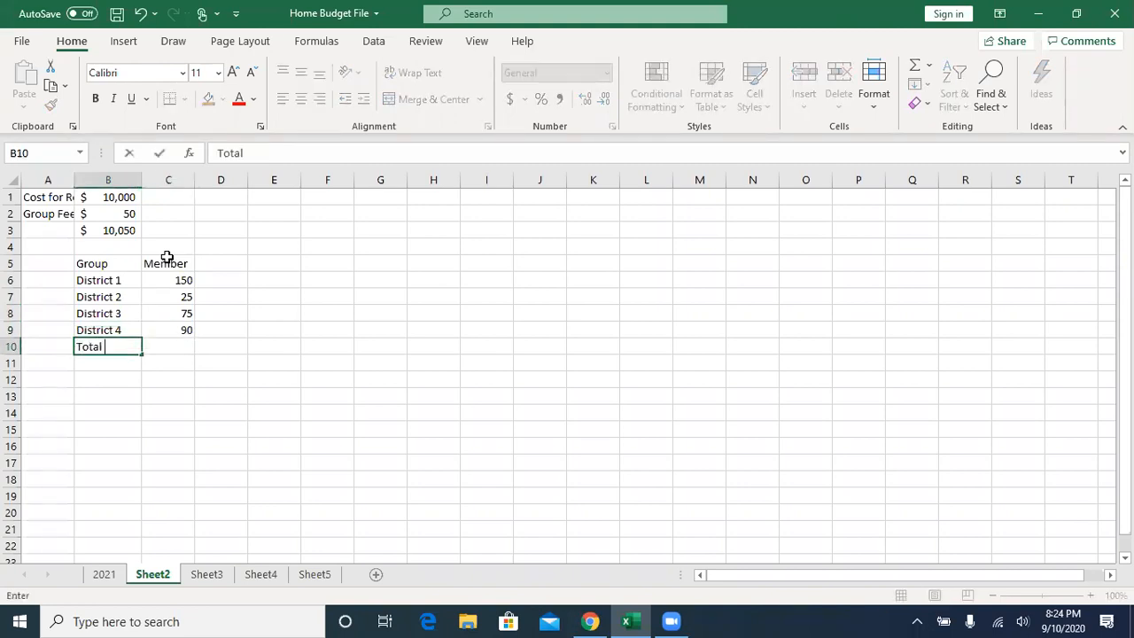
key(Tab)
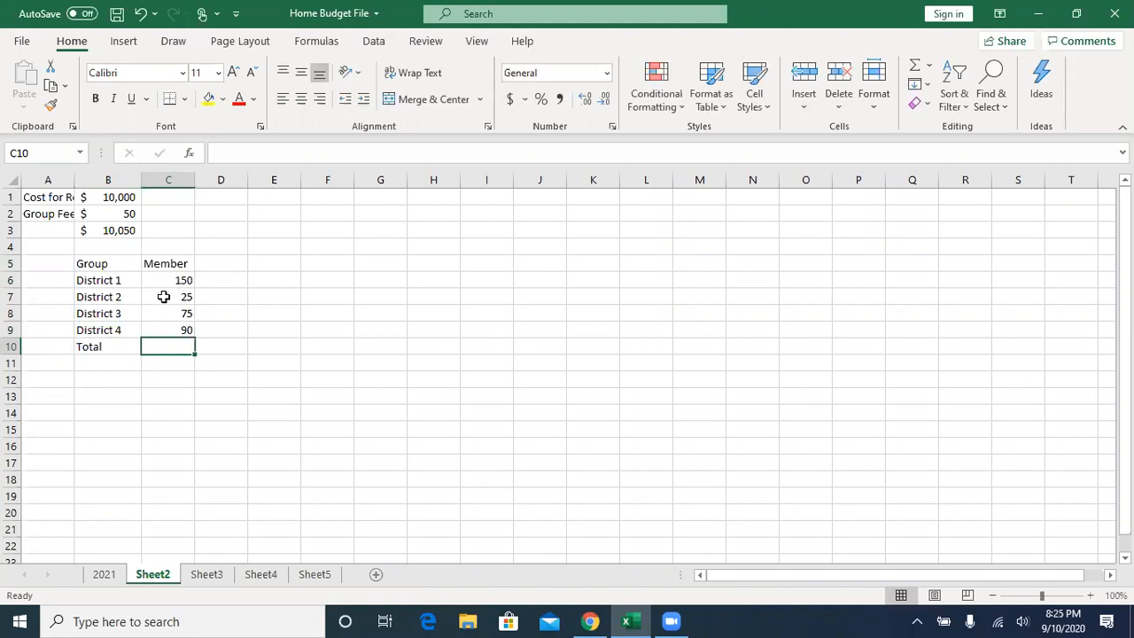
click(915, 67)
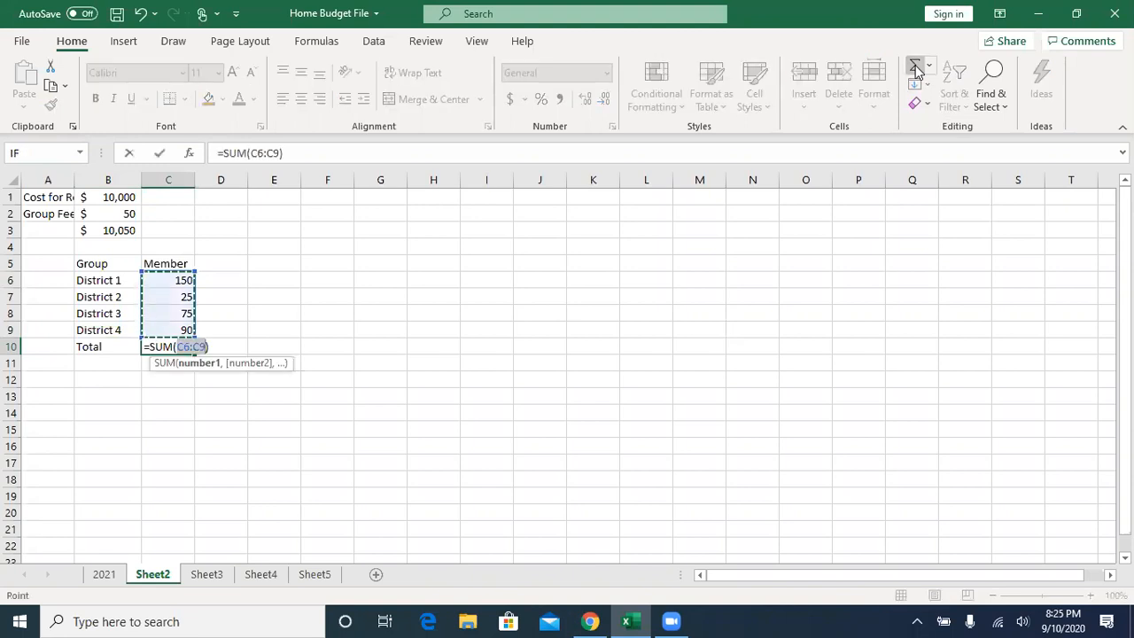
click(915, 64)
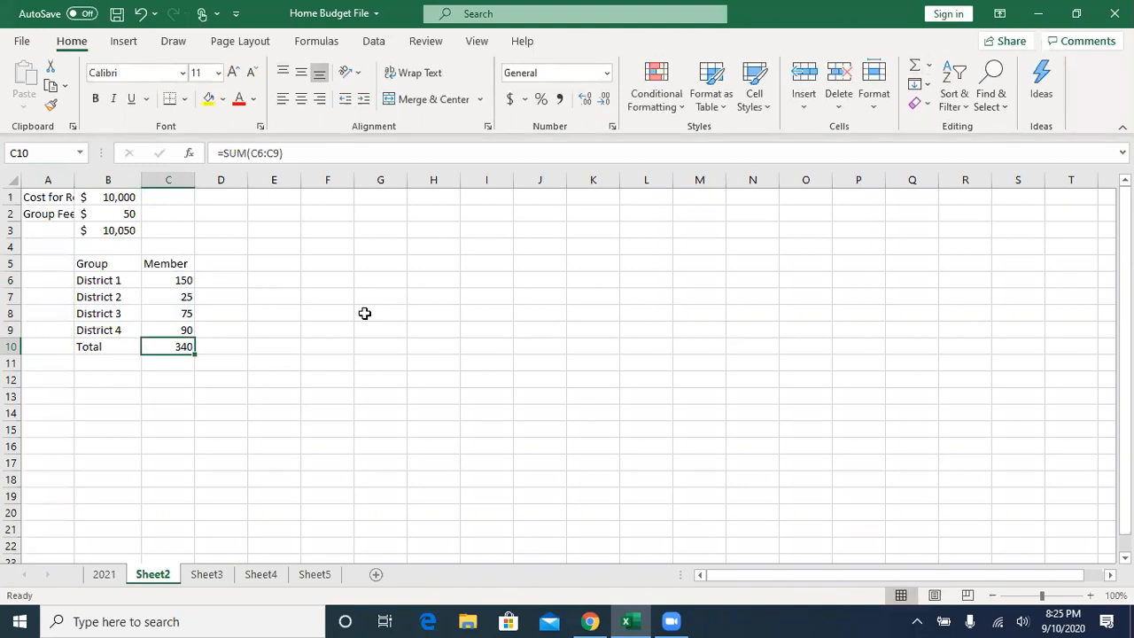
- Enter the column heading "% per" in D5 beside the Member heading
click(226, 263)
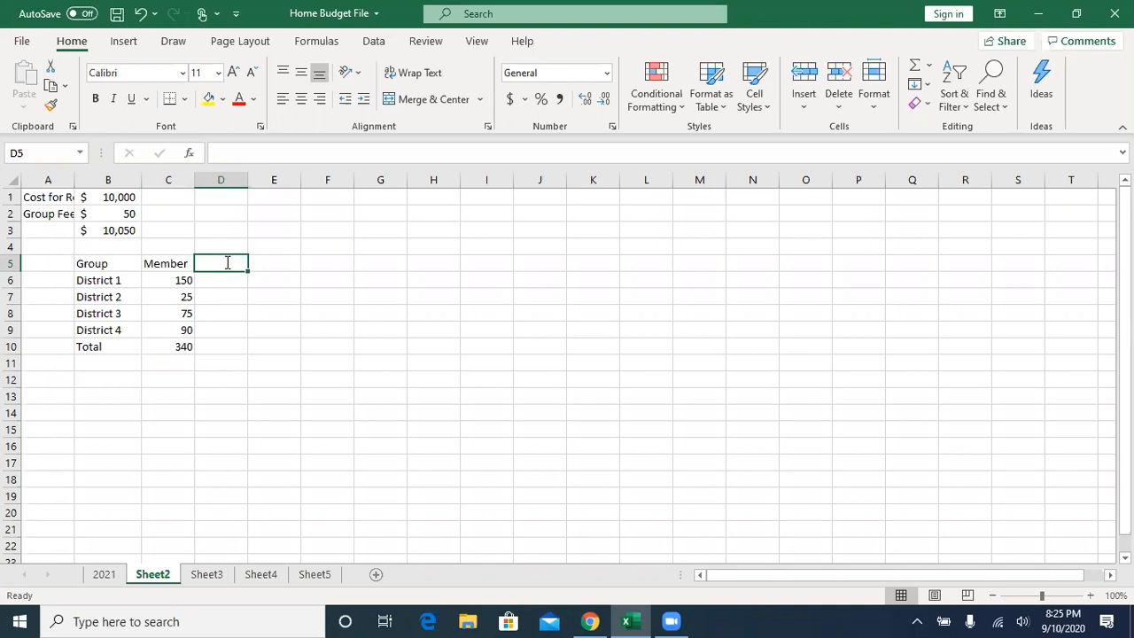
text(% per)
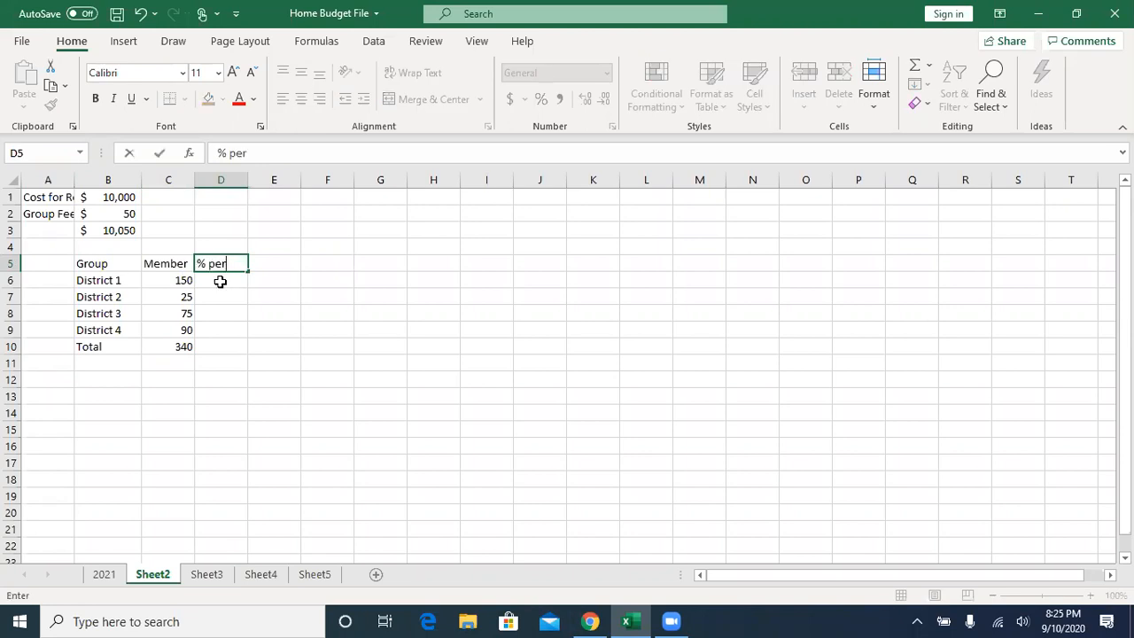
- Try calculating District 1's share in D6 with =C6/$B$1, using an absolute reference to the region cost
click(221, 281)
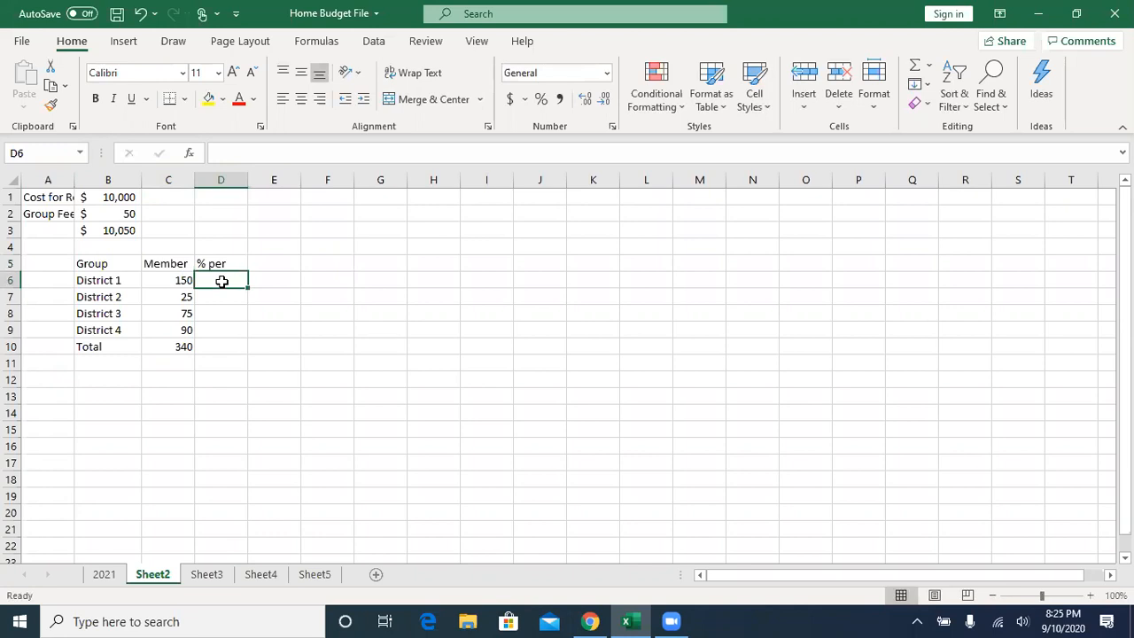
text(=)
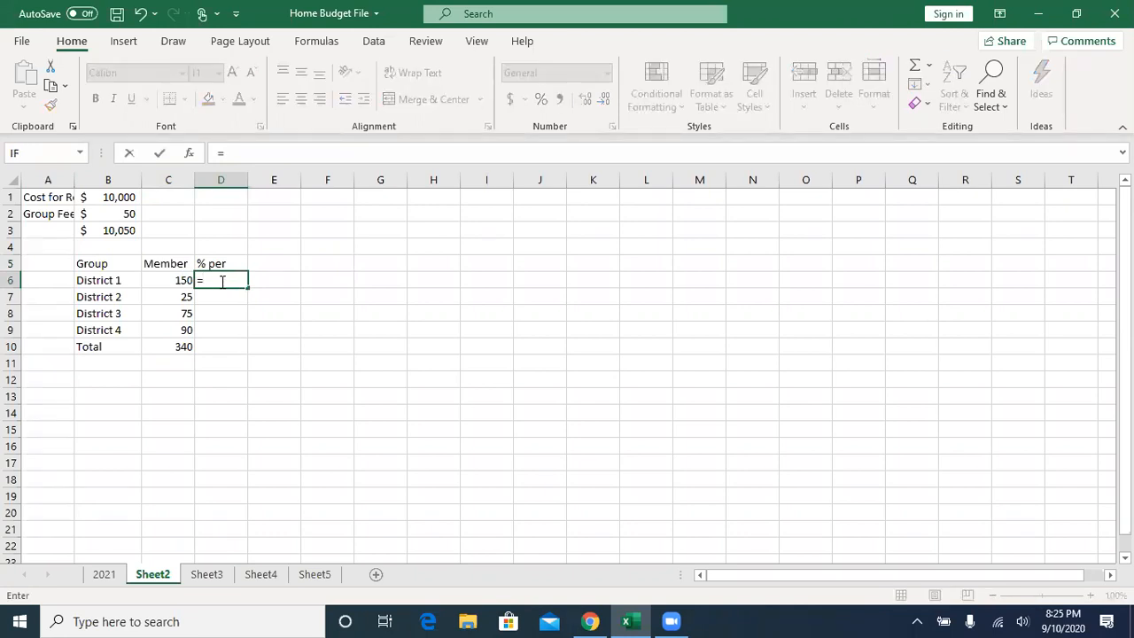
click(160, 280)
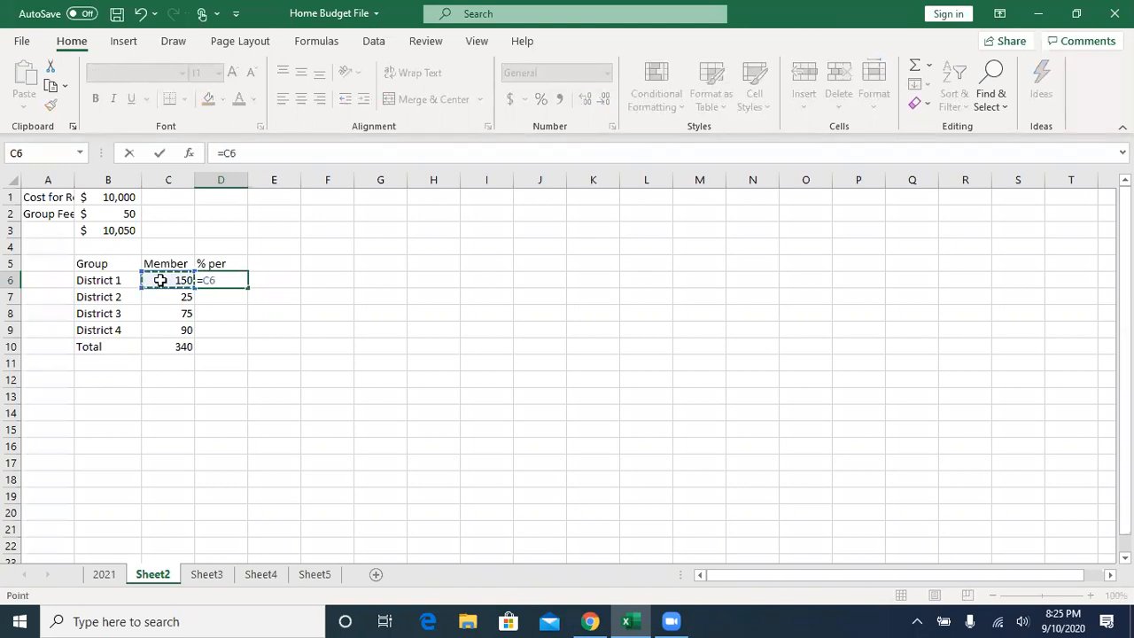
text(=)
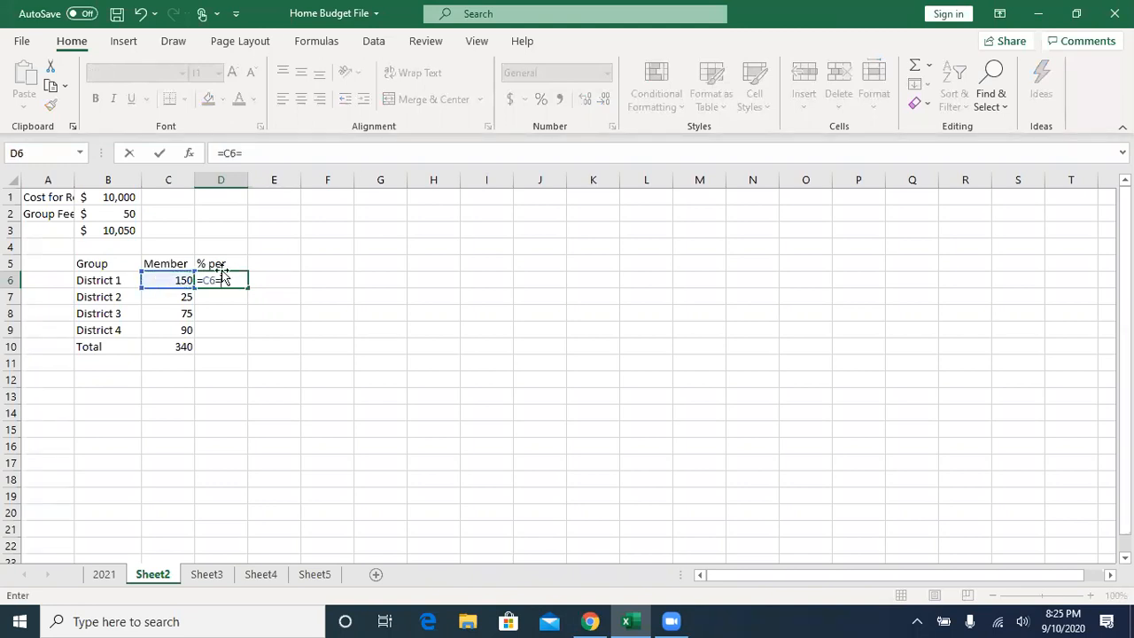
key(BackSpace)
text(/)
click(105, 199)
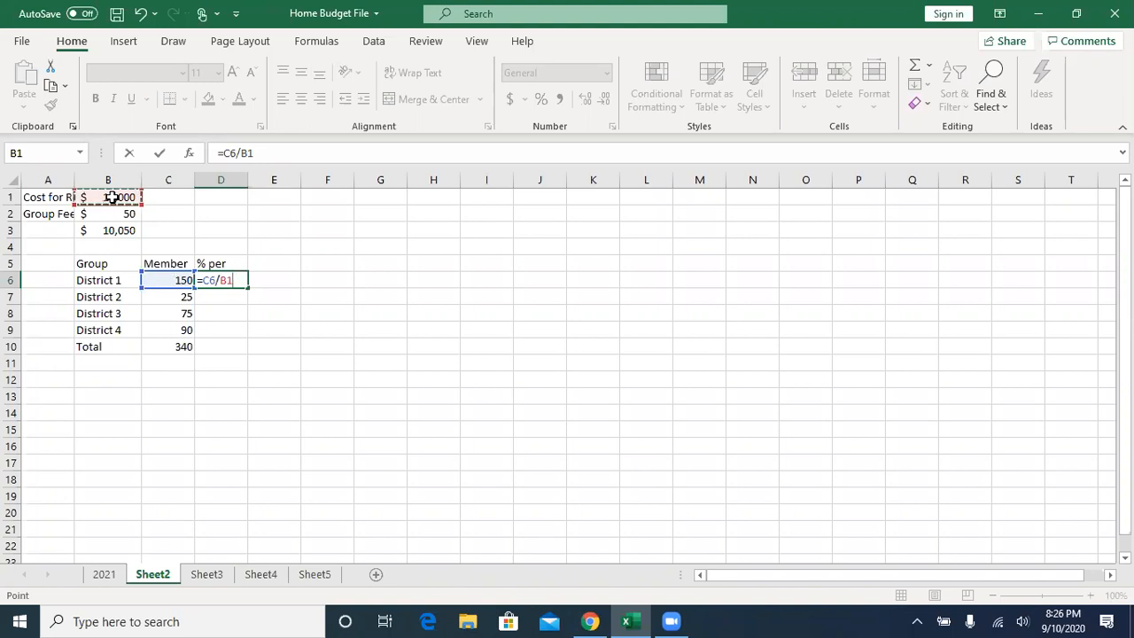
key(F4)
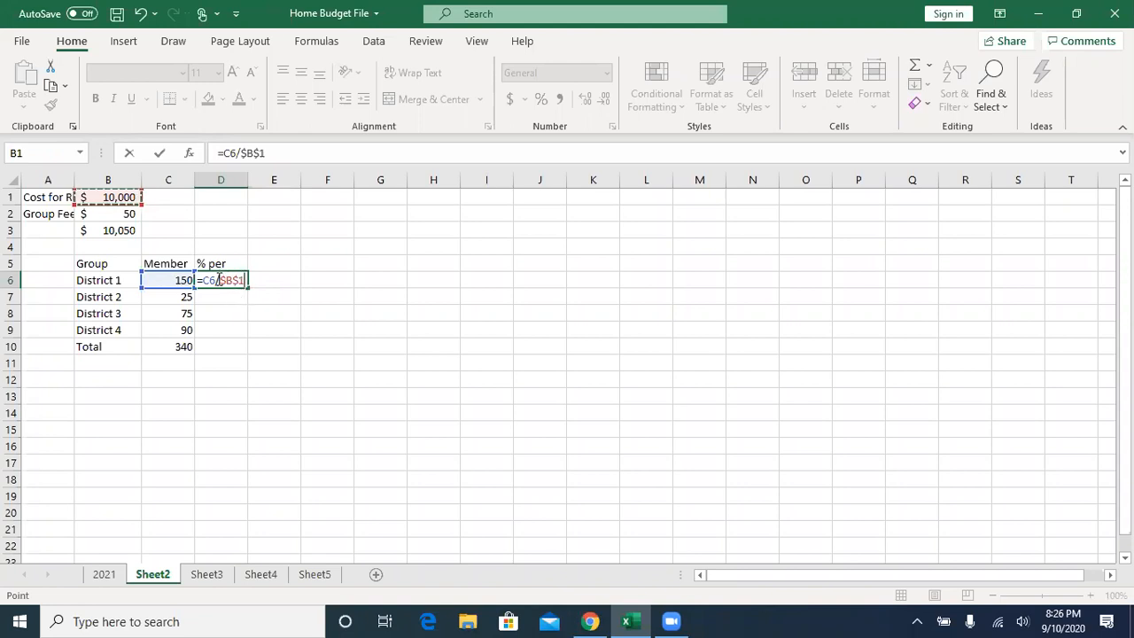
click(159, 155)
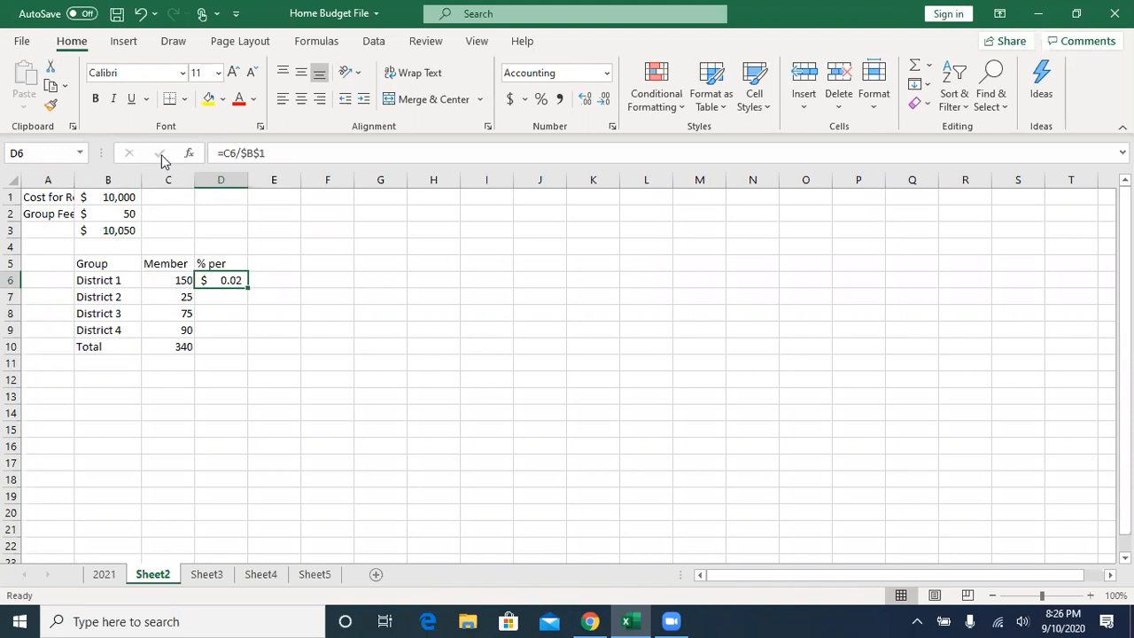
- Inspect the cell references in the D6 formula without changing it
click(225, 153)
mouse_move(224, 153)
mouse_down()
mouse_move(257, 155)
mouse_move(236, 158)
mouse_up()
click(237, 154)
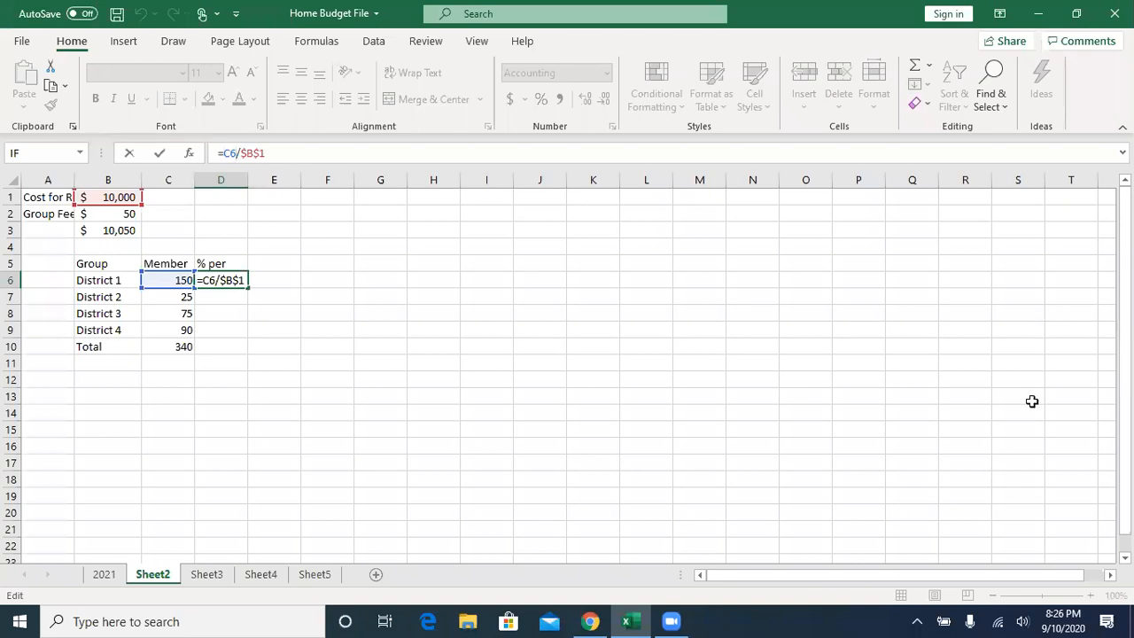
click(227, 280)
key(ctrl+Return)
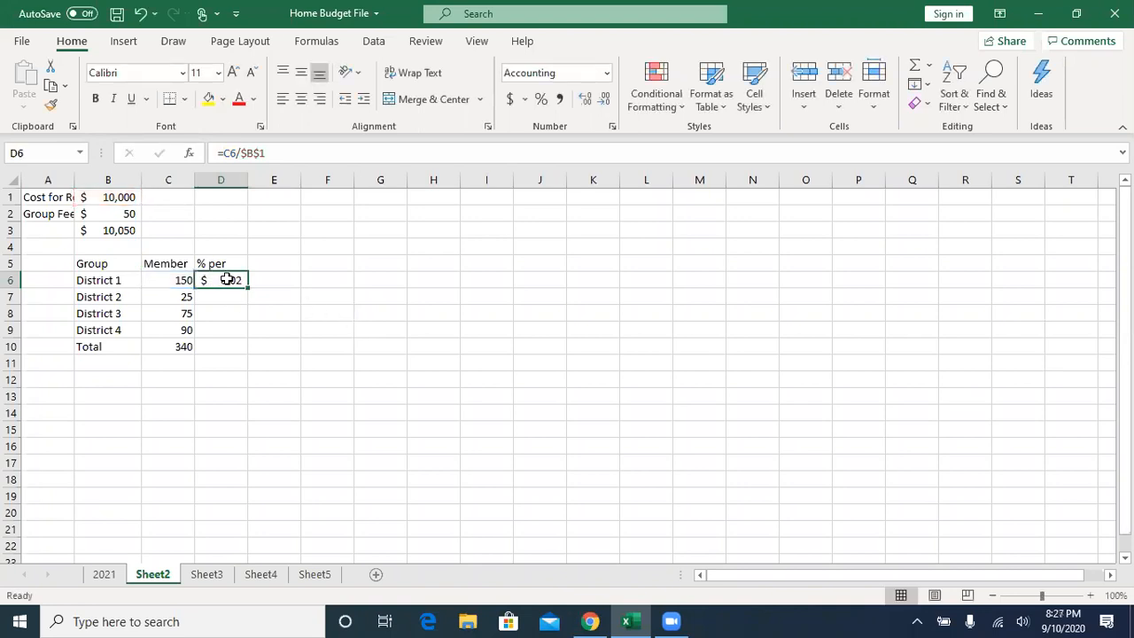
- Try replacing the D6 formula with =B1/C6, dividing the region cost by District 1's members
key(Delete)
text(=)
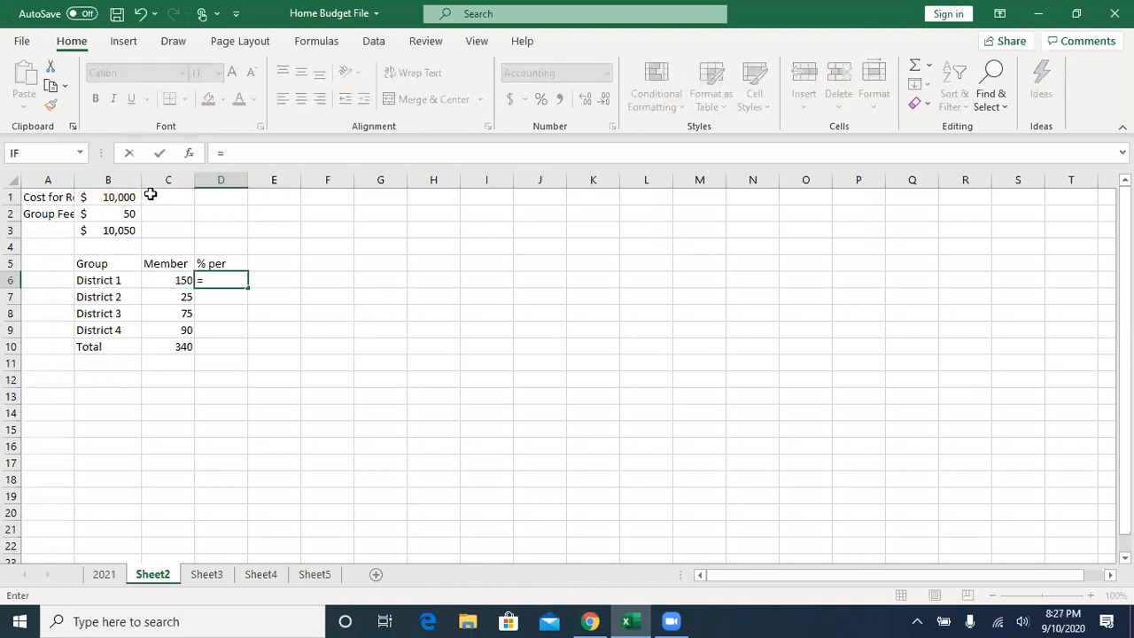
click(114, 199)
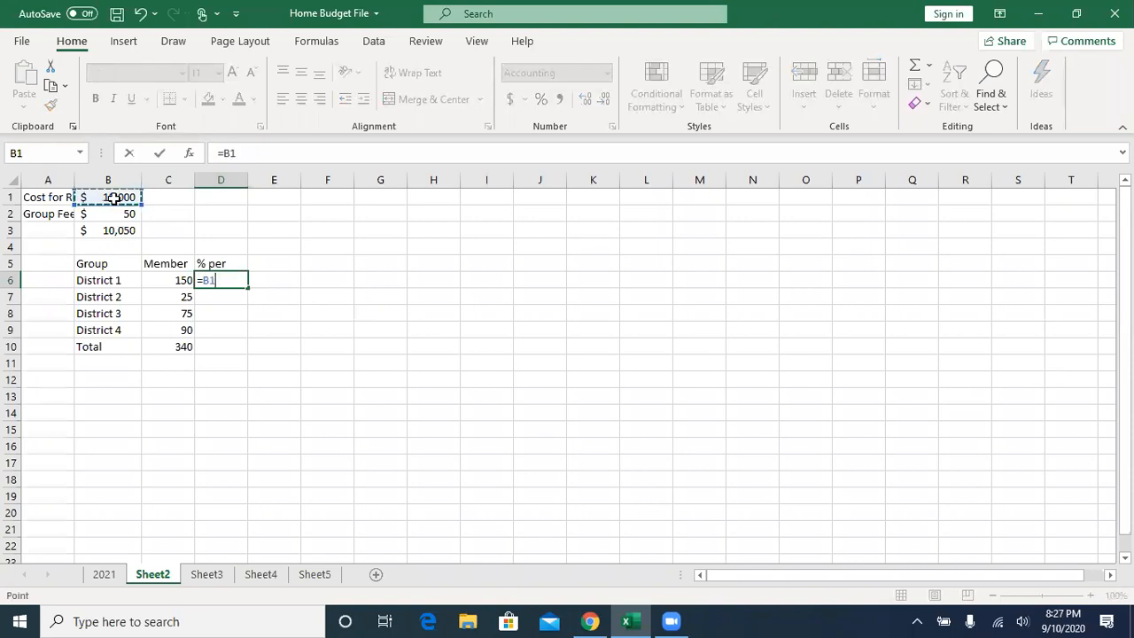
text(/)
click(173, 278)
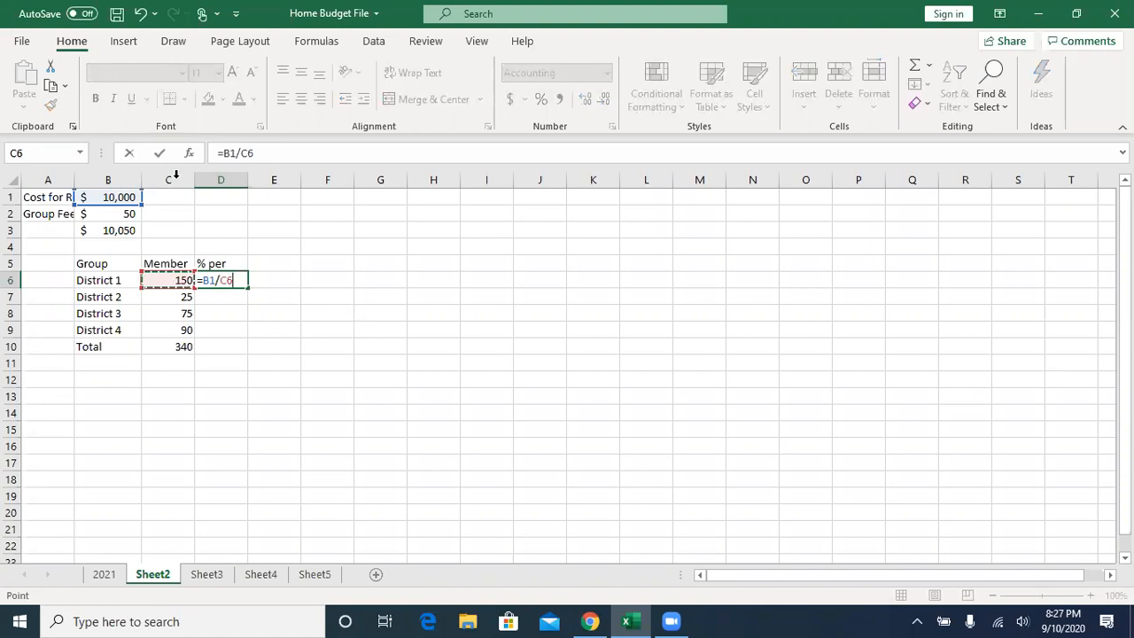
click(159, 154)
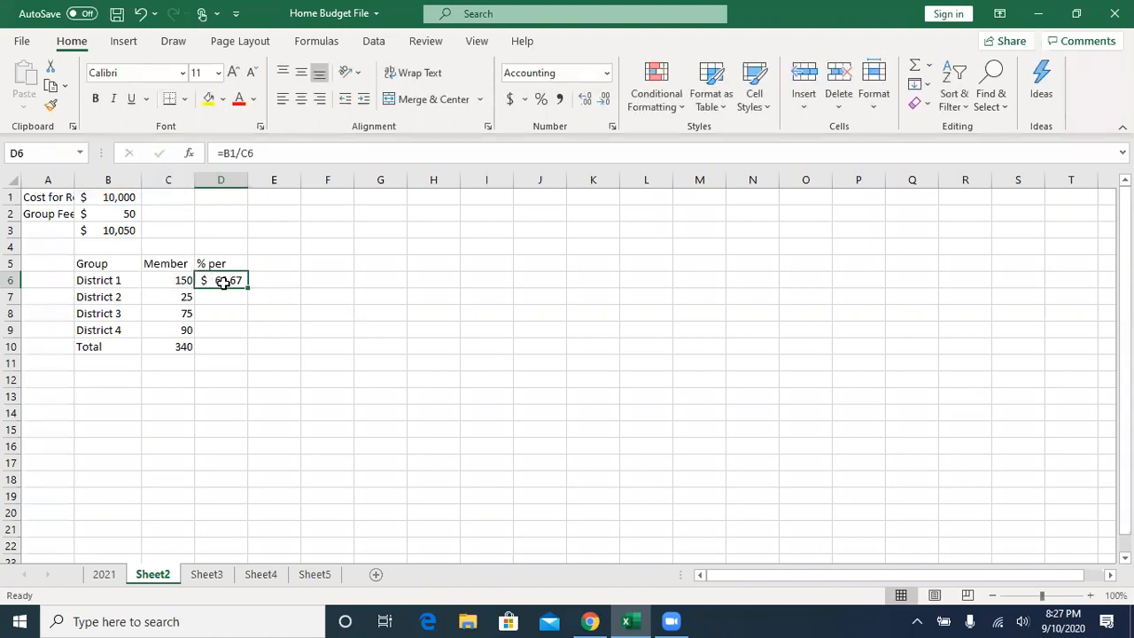
- Clear D6 and try the formula =C6/B1, dividing District 1's members by the region cost
key(Delete)
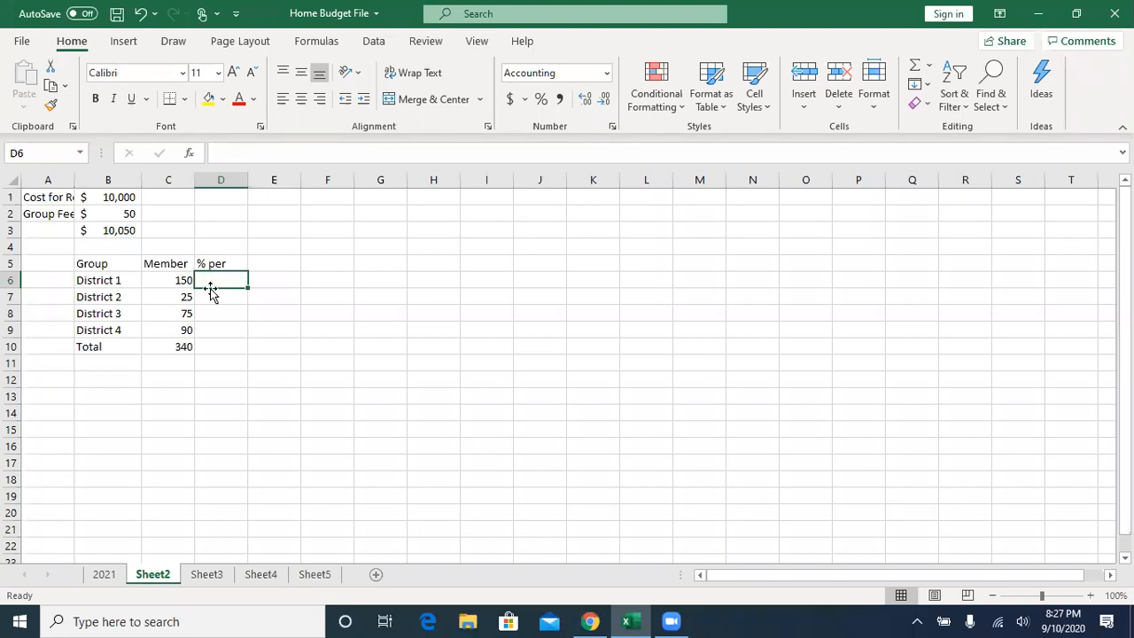
text(=)
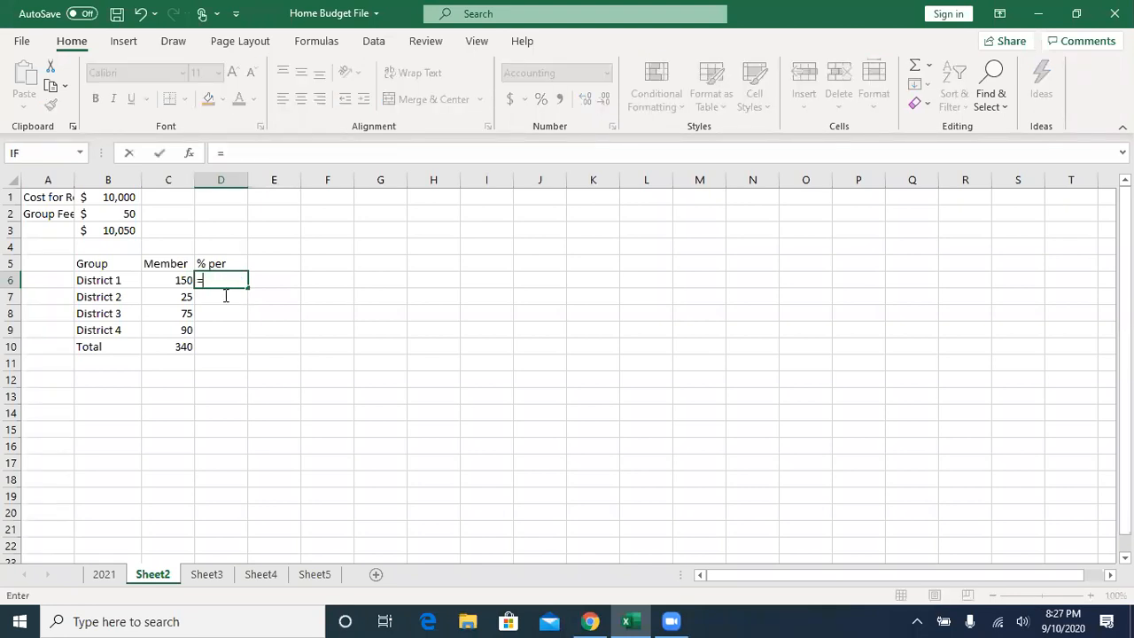
click(168, 279)
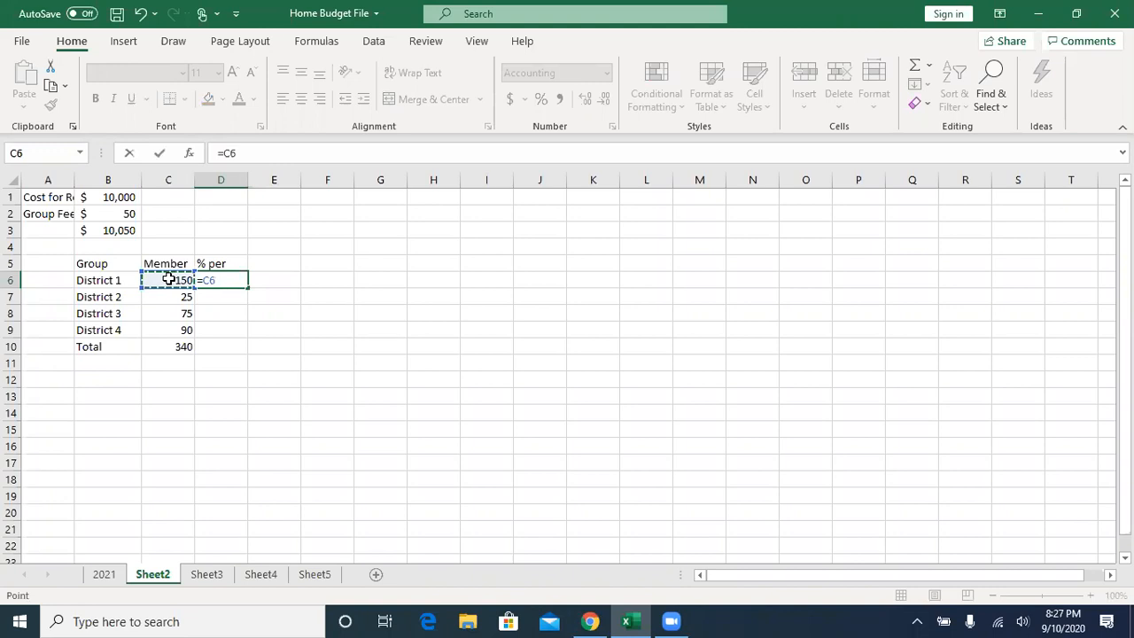
text(/)
click(110, 196)
key(Return)
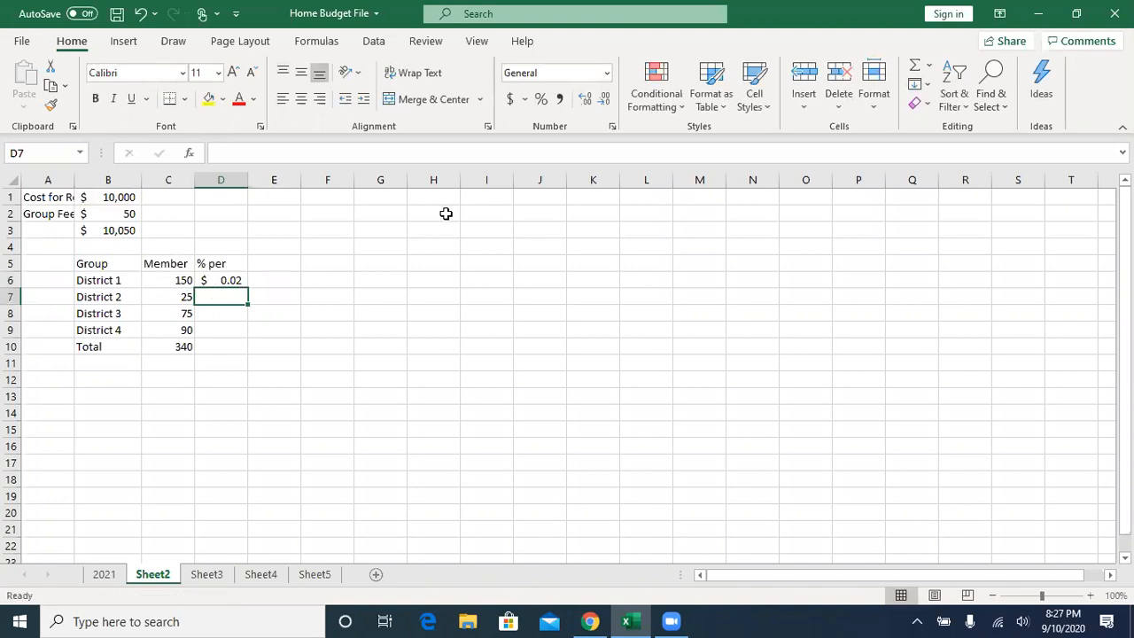
- Apply the General number format to the region cost in B1 and the District 1 share in D6
click(227, 280)
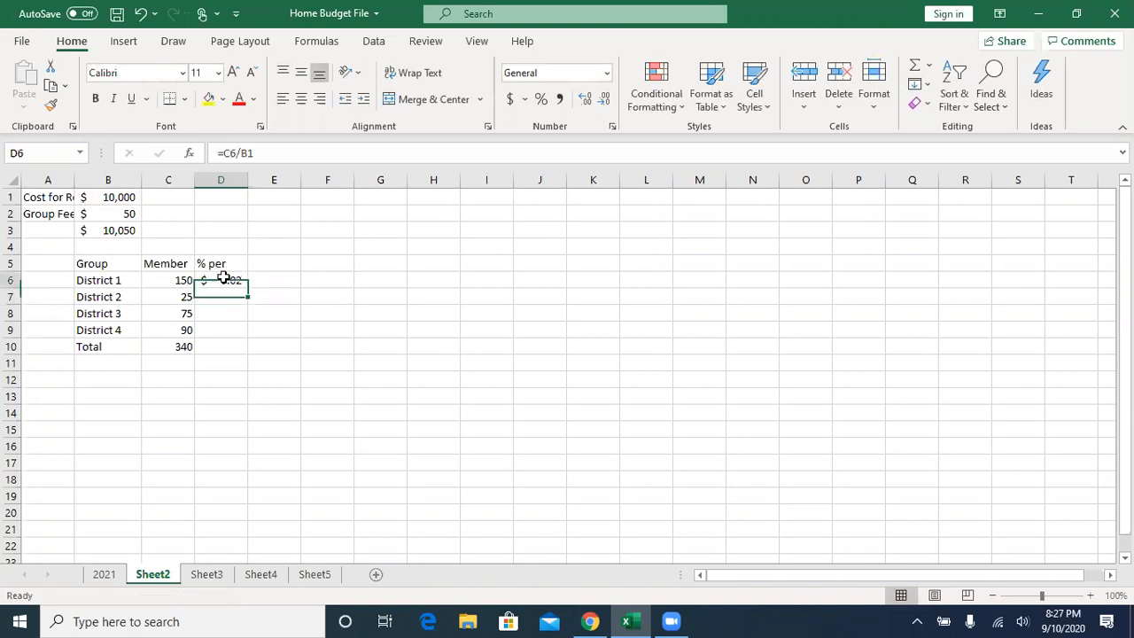
click(116, 198)
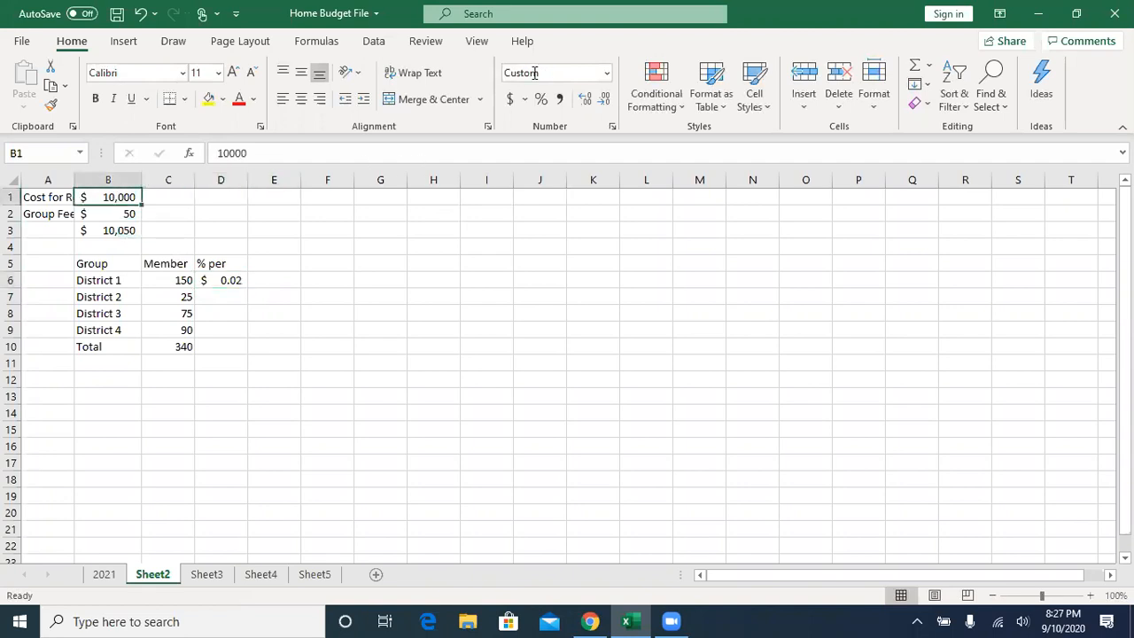
click(567, 73)
click(562, 101)
click(221, 279)
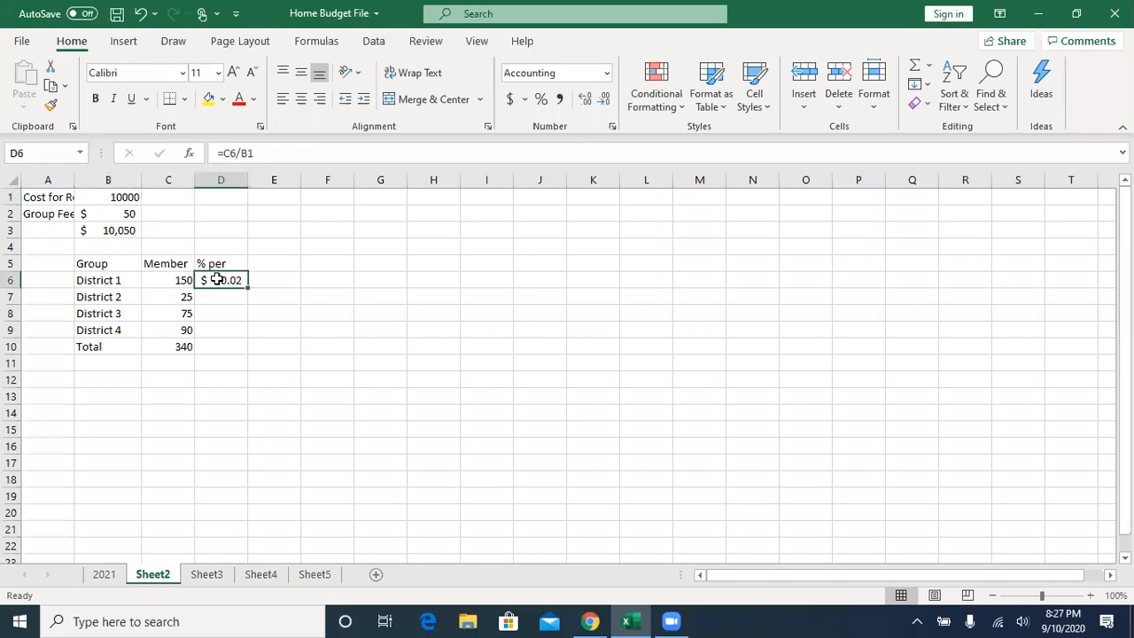
click(606, 73)
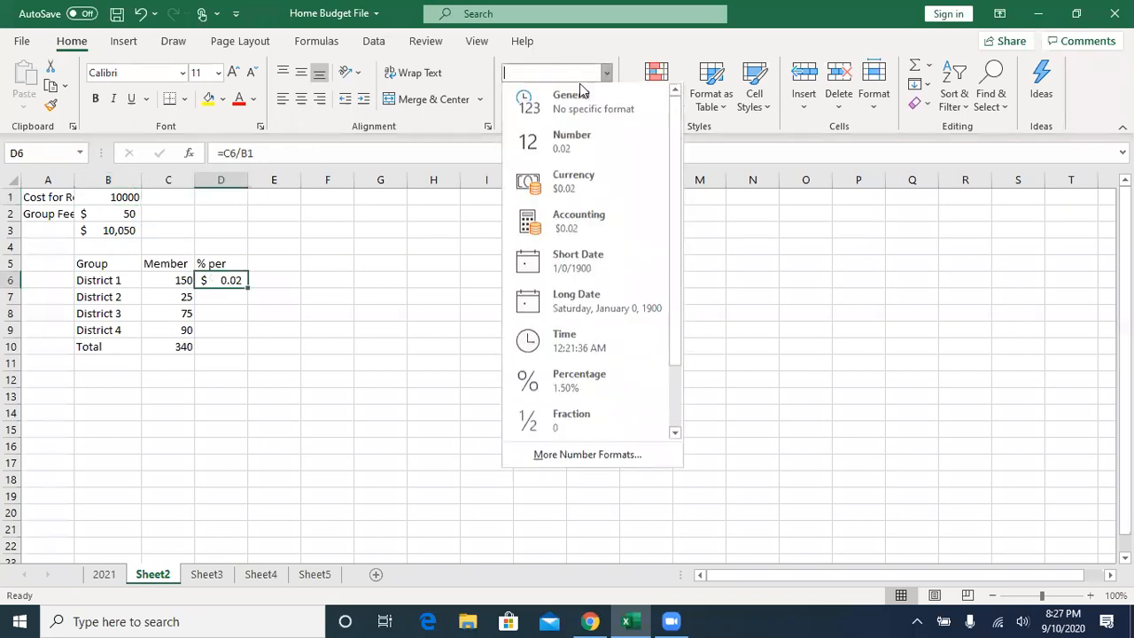
click(572, 101)
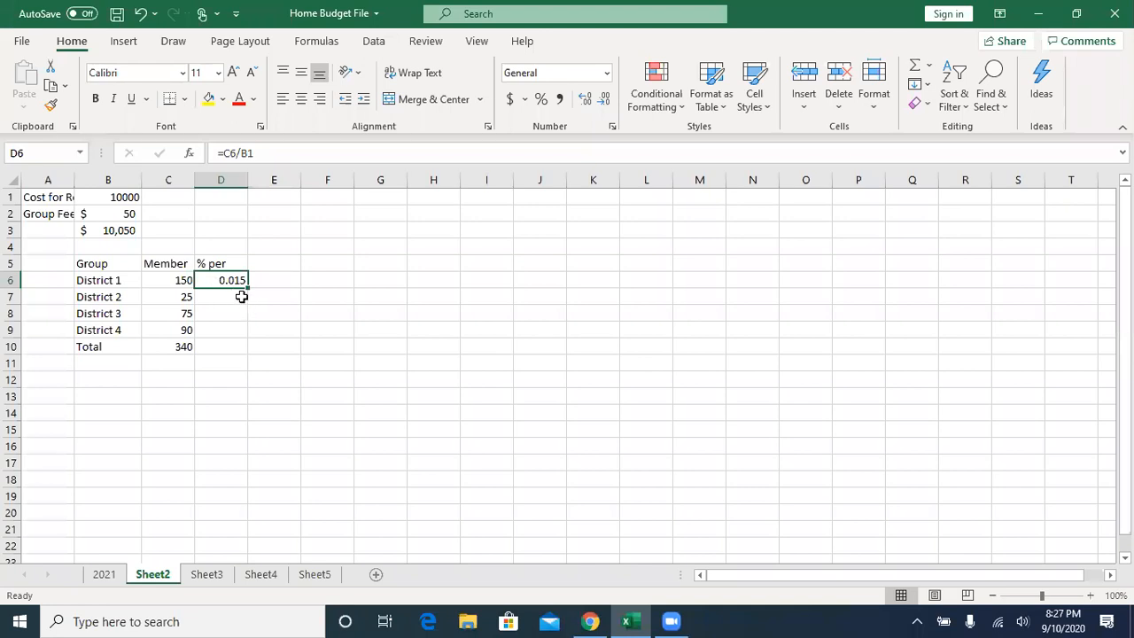
- Replace the formula in D6 with =C6/C10 to divide District 1's members by the member total
text(=)
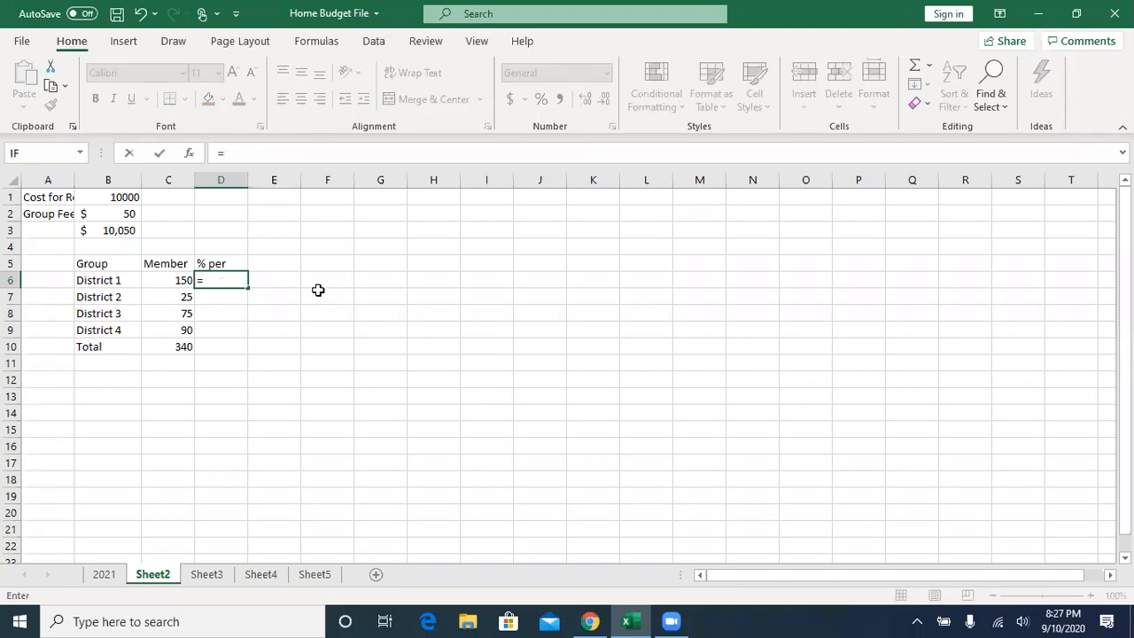
click(168, 279)
text(/)
click(182, 343)
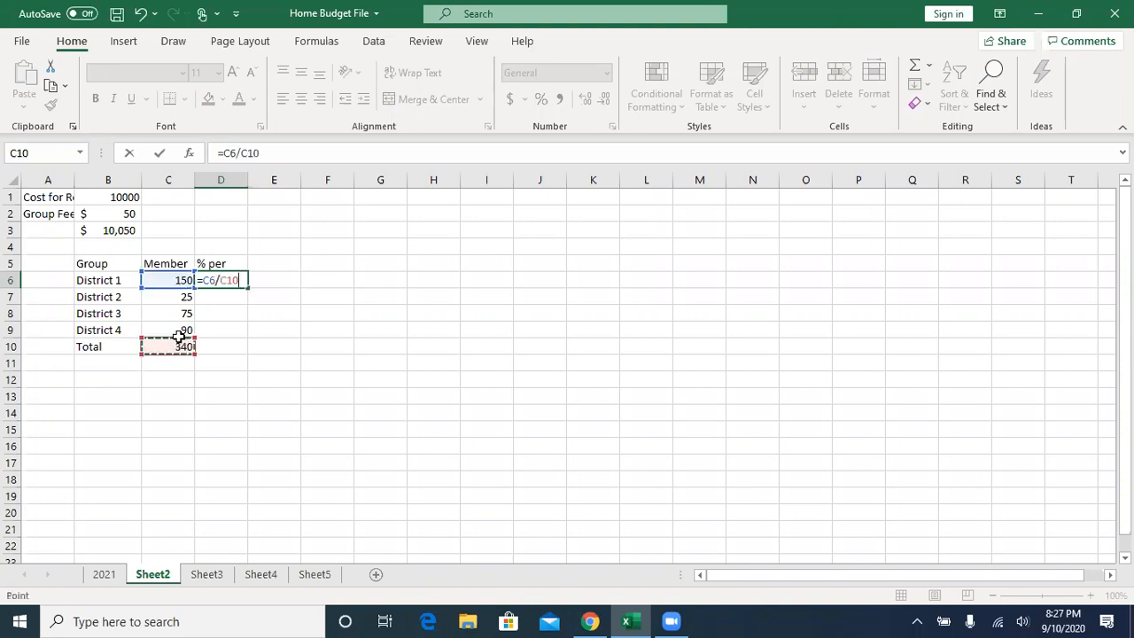
click(159, 153)
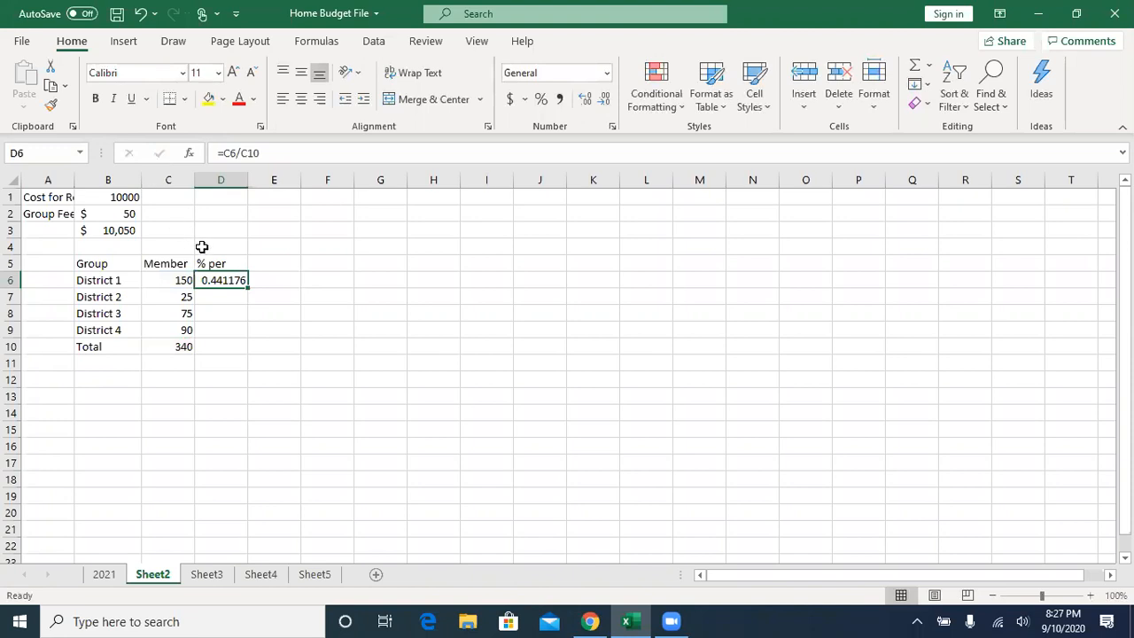
scroll(186, 292, down, 1)
click(185, 293)
click(183, 249)
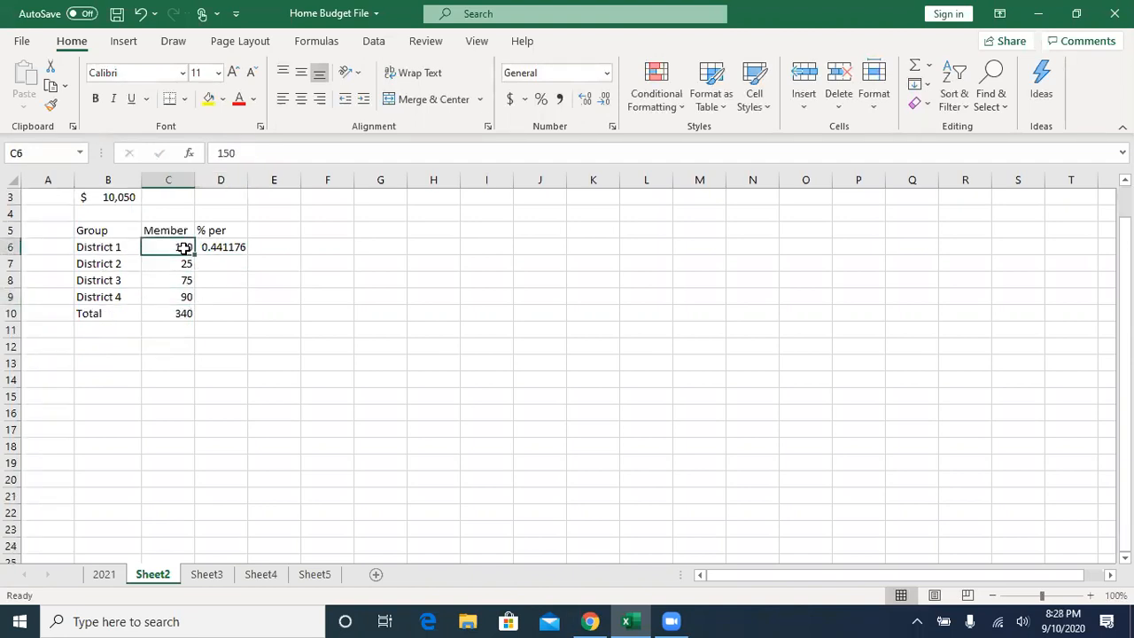
scroll(213, 266, up, 1)
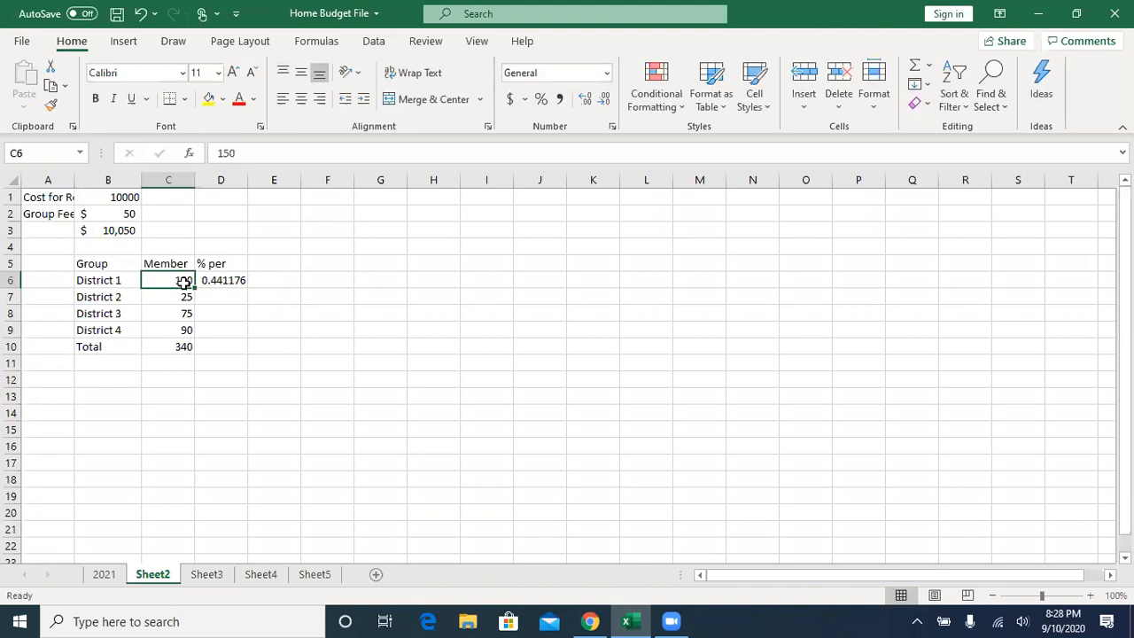
- Reduce the decimals of the District 1 share in D6 and format it as a whole percentage
click(226, 280)
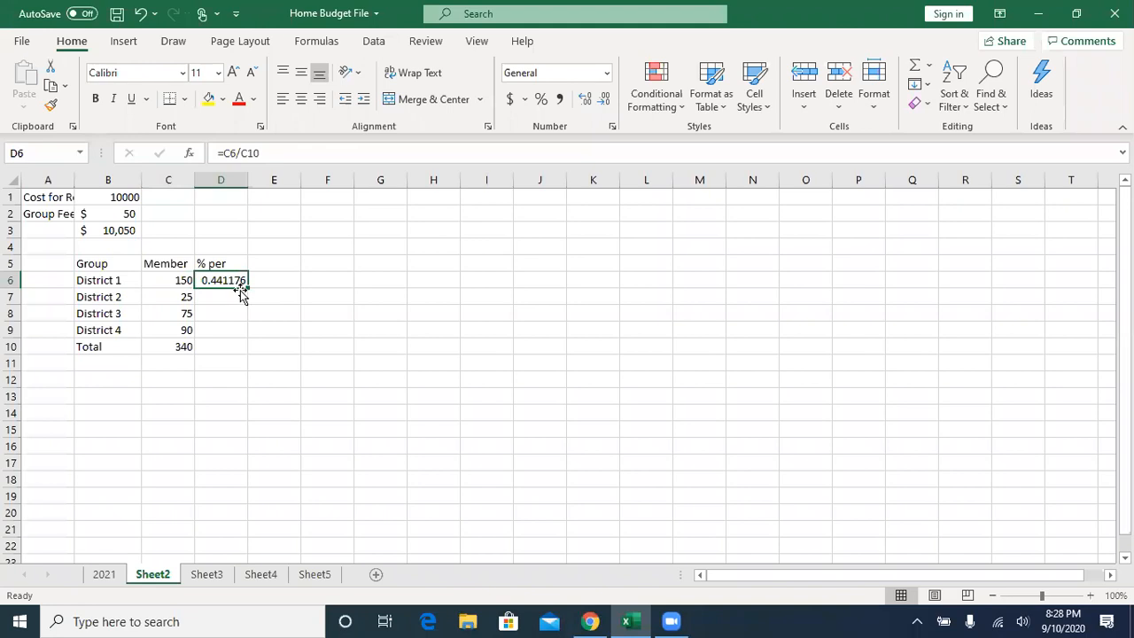
click(605, 99)
click(606, 99)
click(605, 99)
click(606, 99)
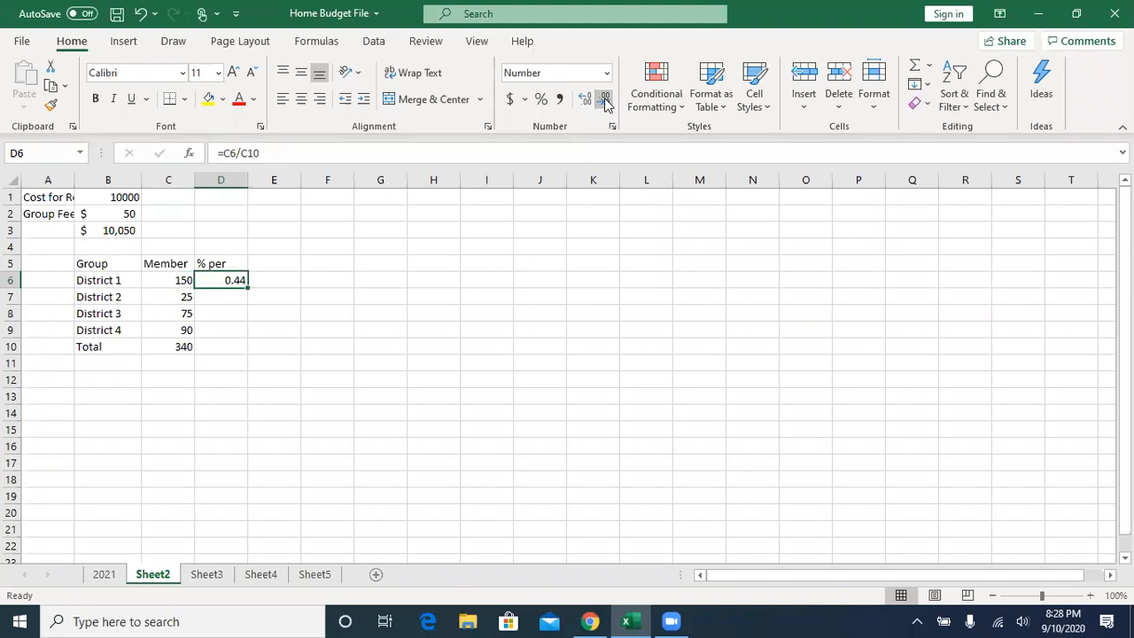
click(541, 99)
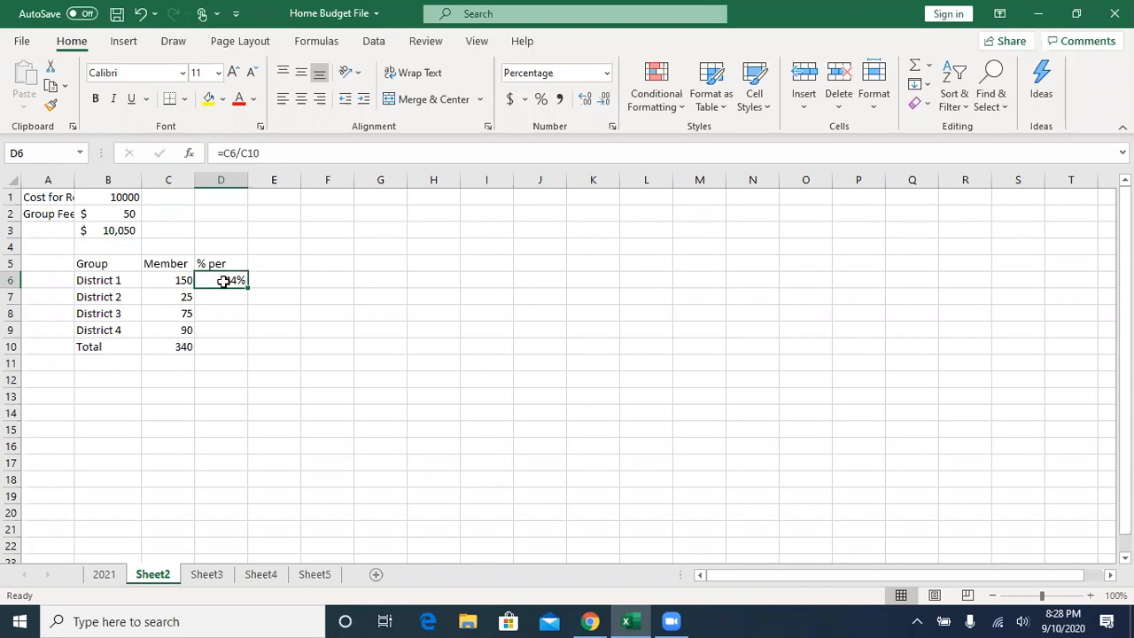
- Make the member total an absolute reference in the D6 formula so it reads =C6/$C$10
click(170, 347)
click(235, 279)
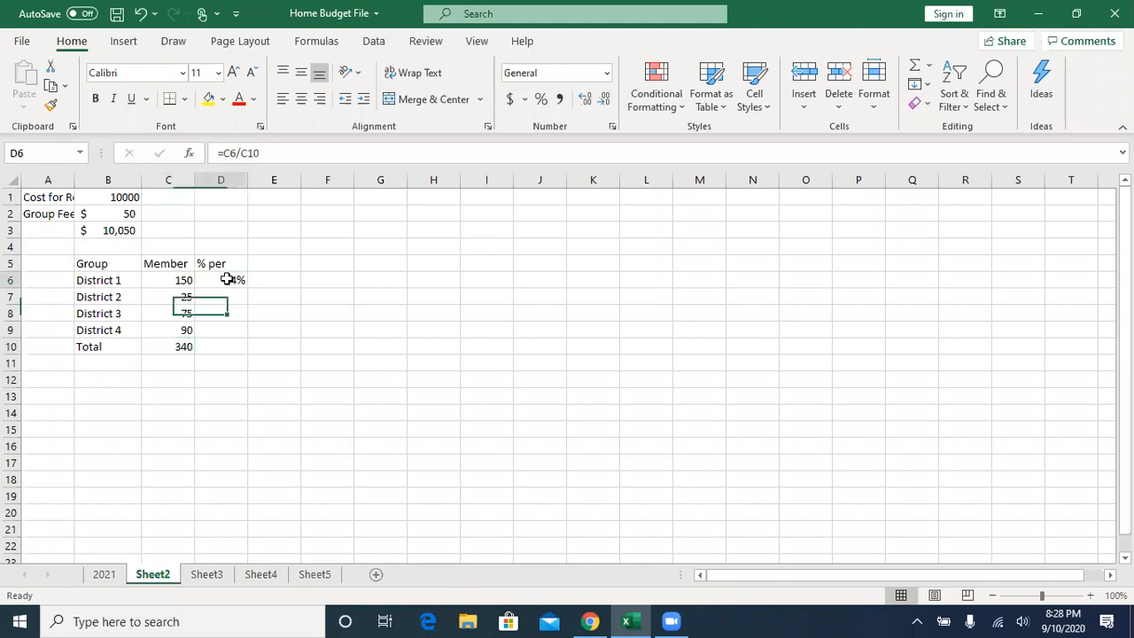
click(250, 154)
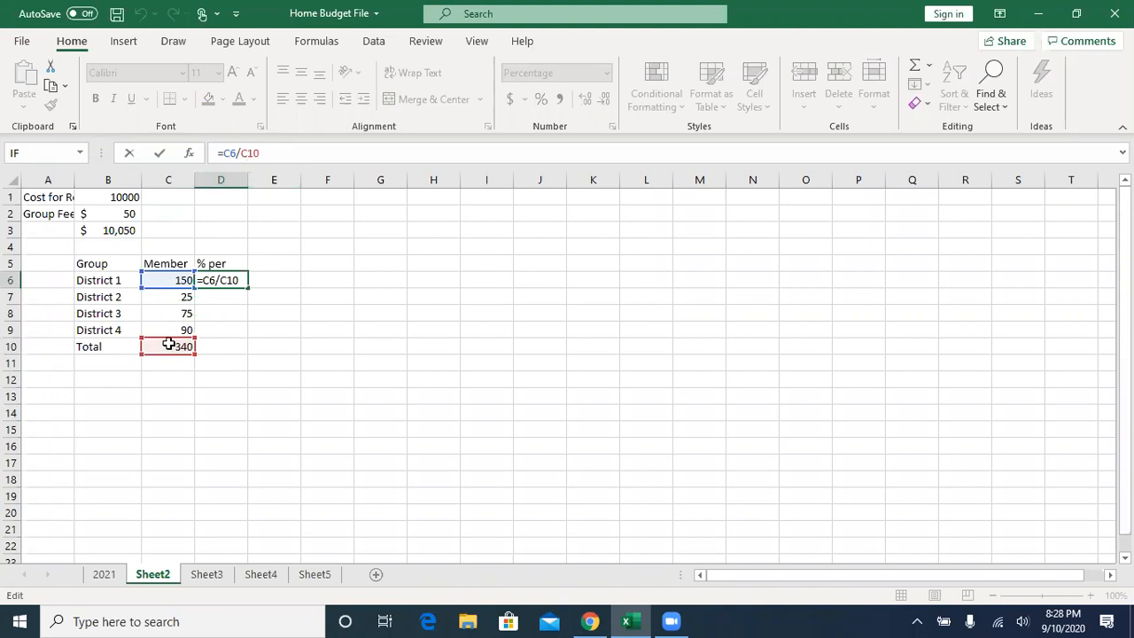
key(F4)
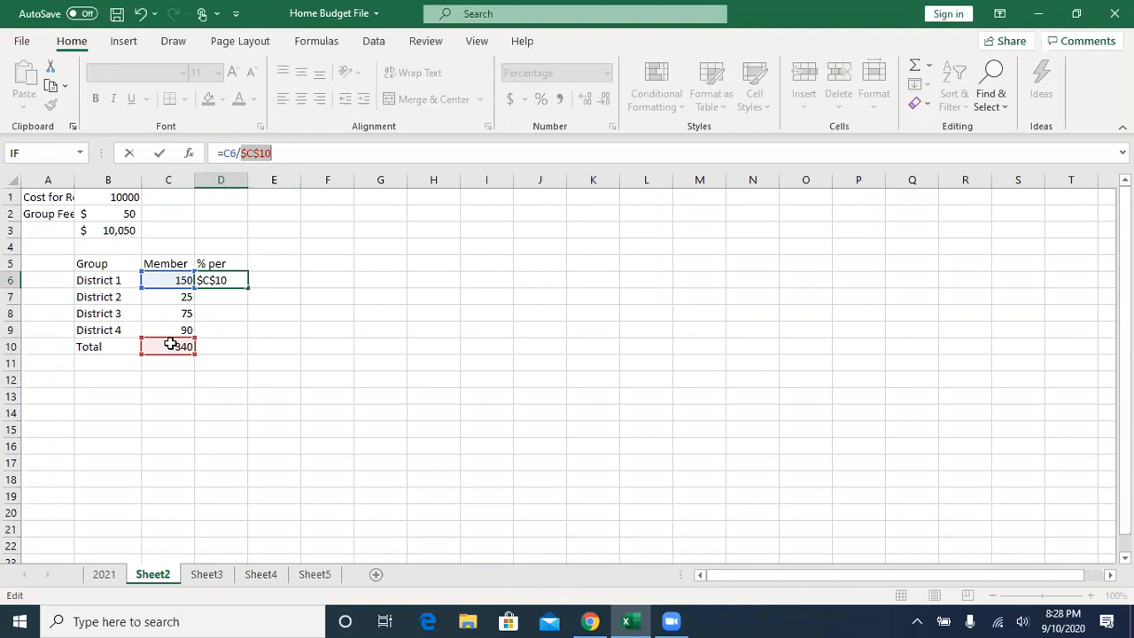
click(159, 152)
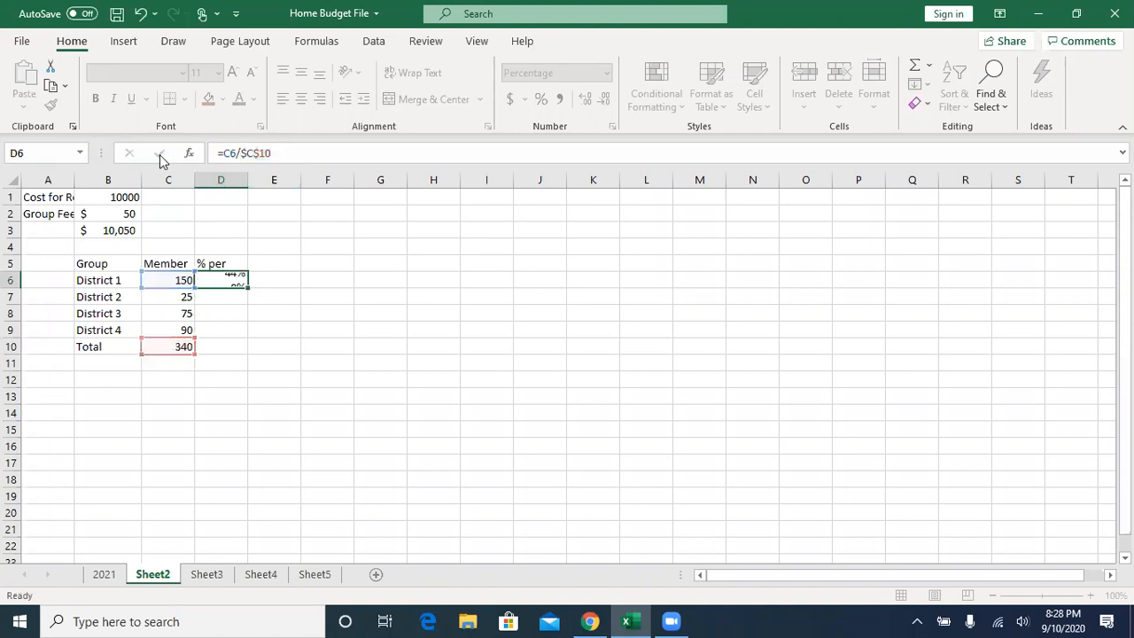
- Fill the D6 percentage formula down to District 4 in D9 and total the percentages in D10 with AutoSum
drag(245, 286, 245, 336)
click(228, 298)
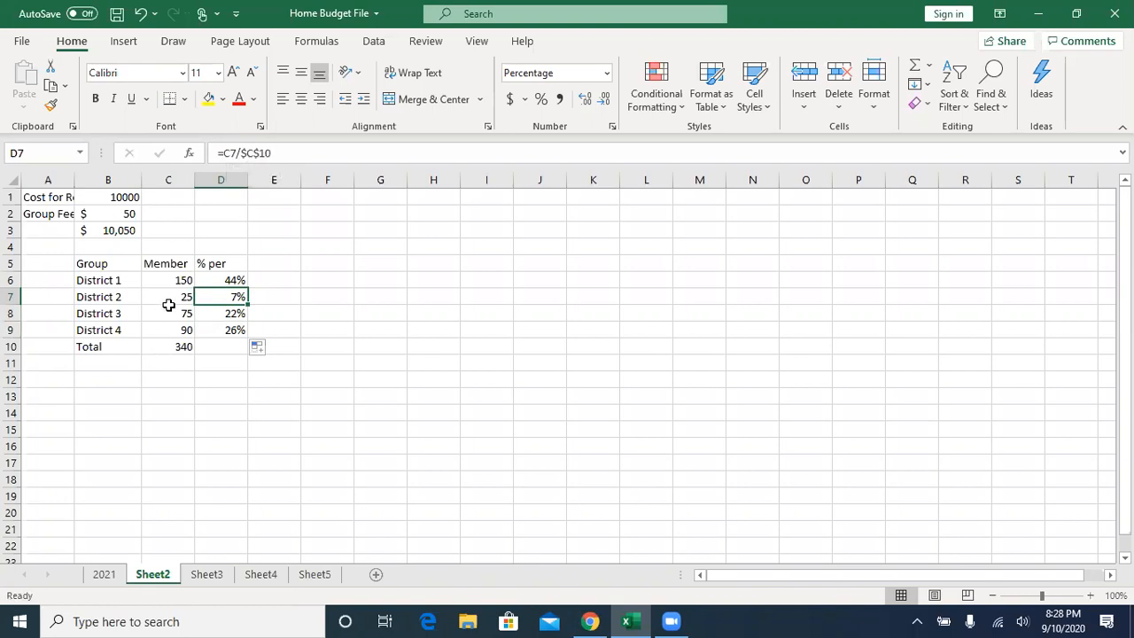
click(216, 343)
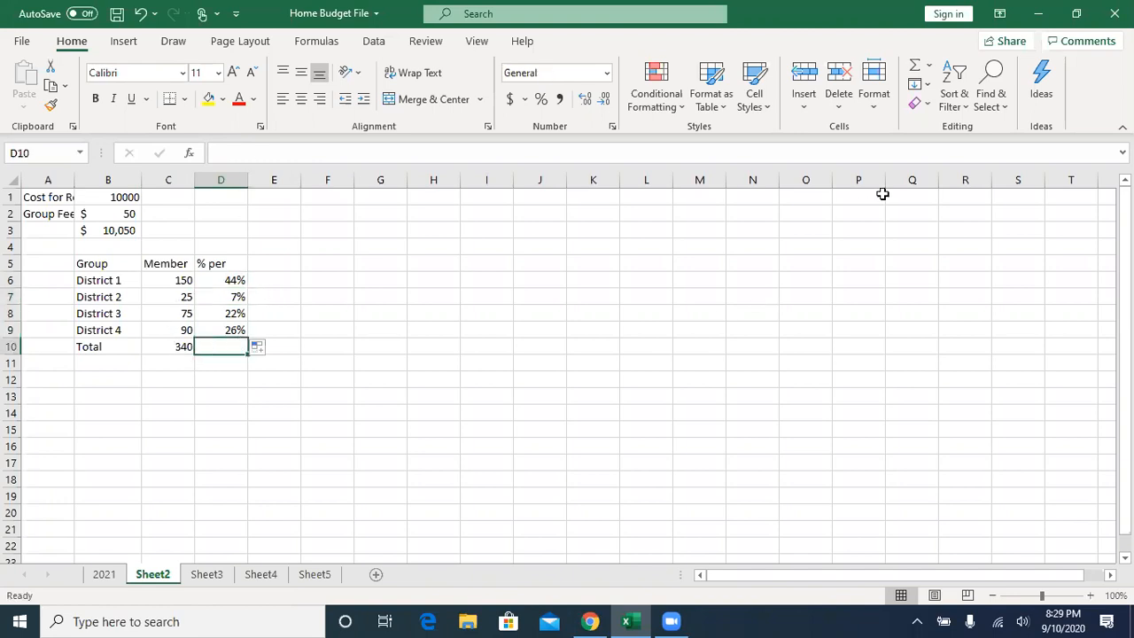
click(915, 70)
click(916, 69)
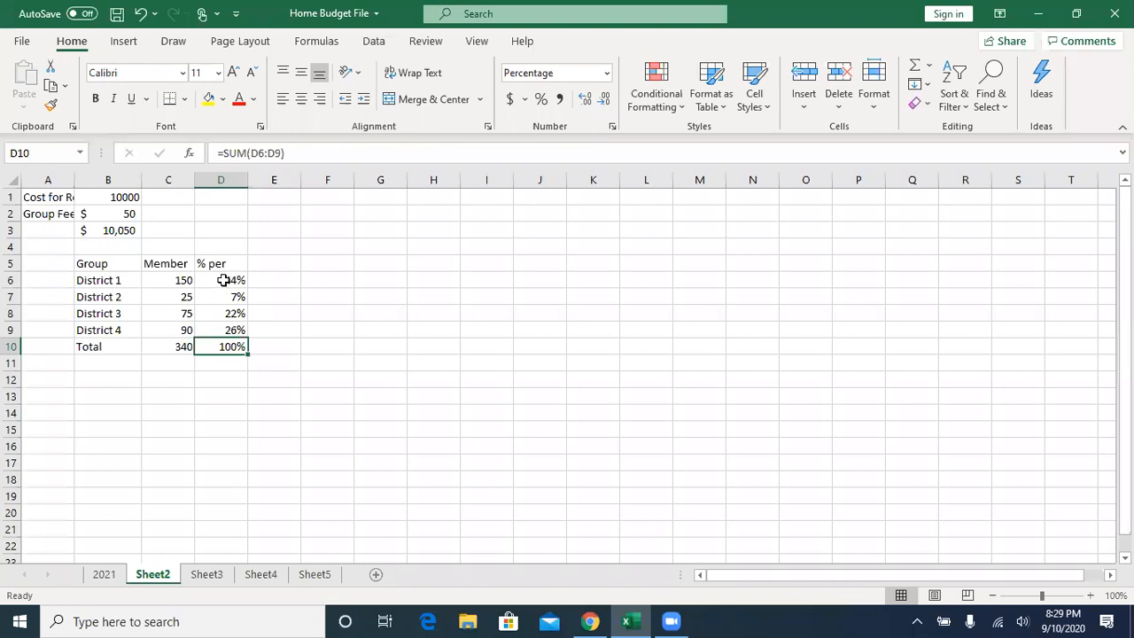
- Enter =$B$1*D6 in E6 to multiply the region cost by District 1's percentage, keeping the cost reference absolute
click(278, 279)
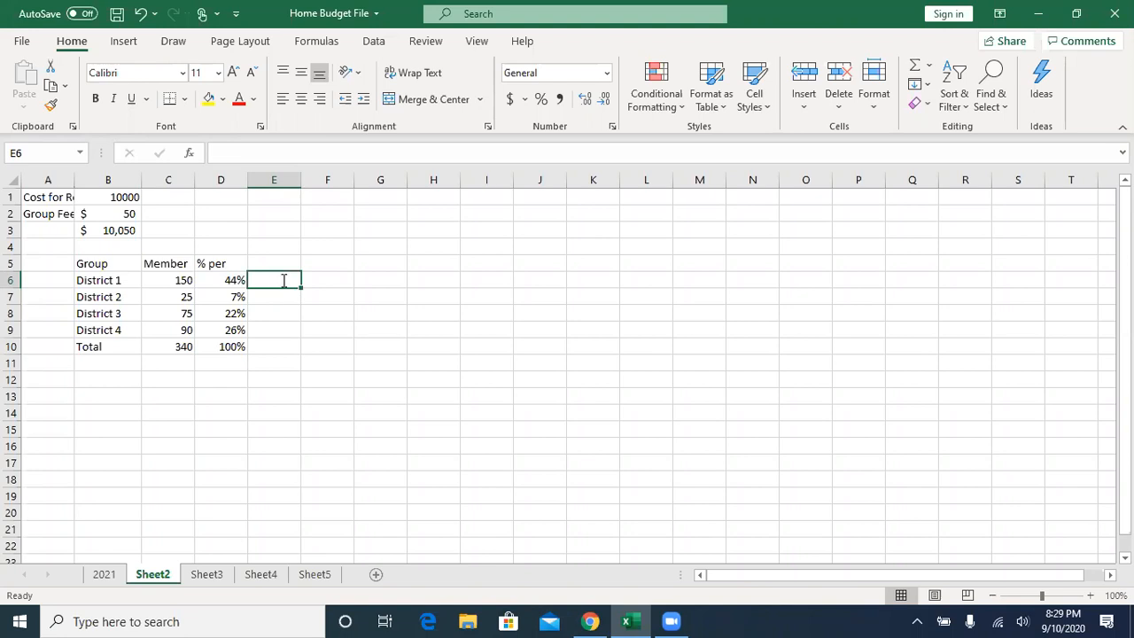
text(=)
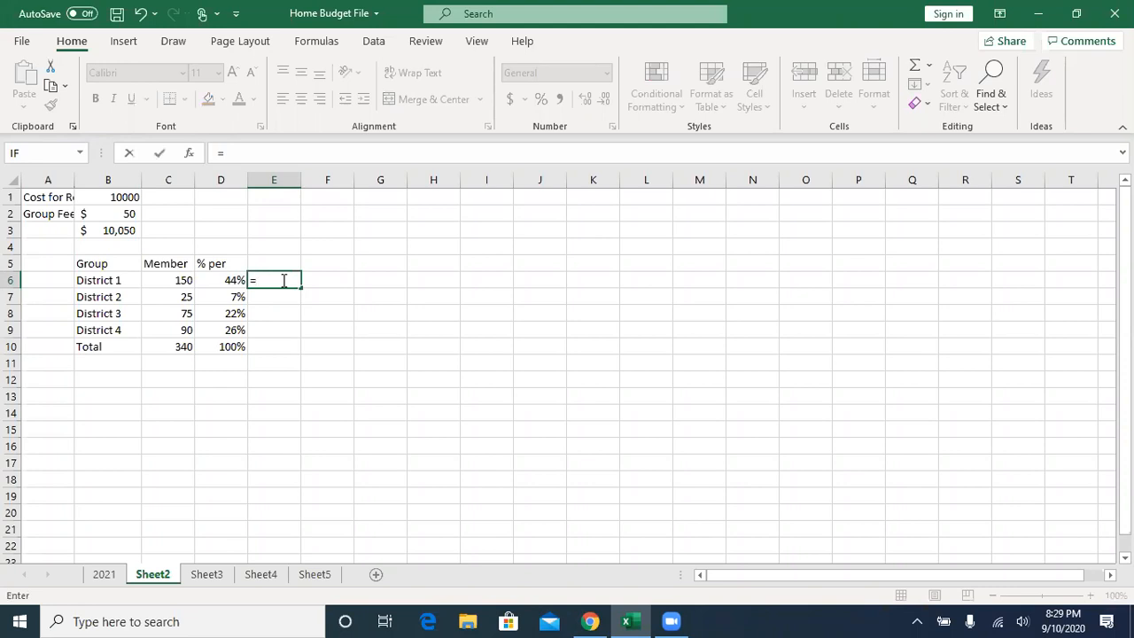
click(117, 196)
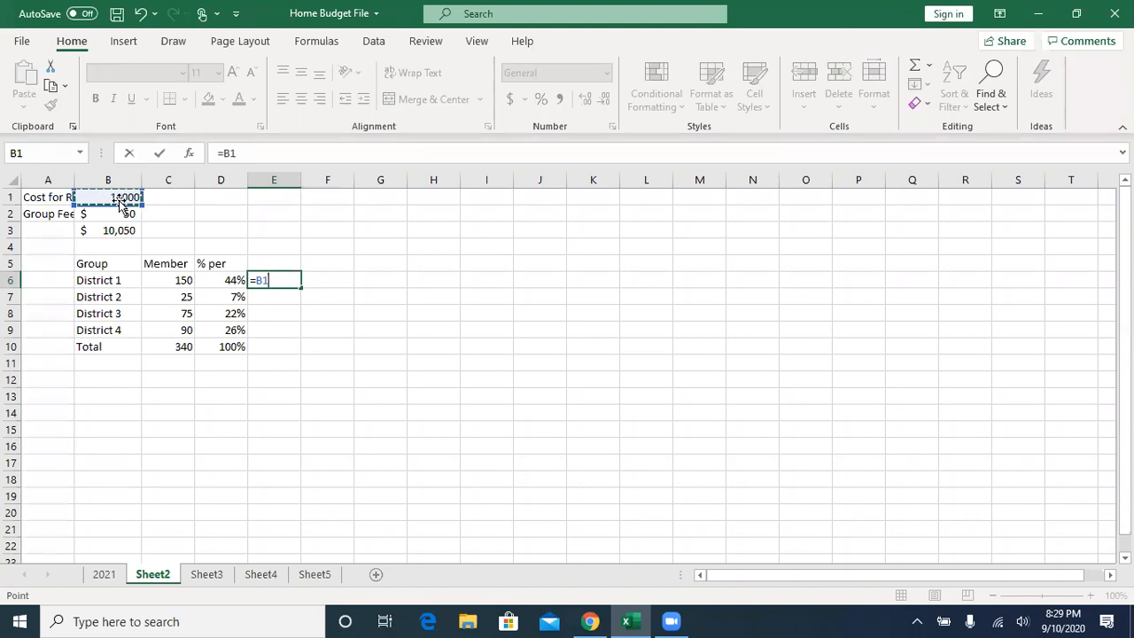
key(F4)
text(*)
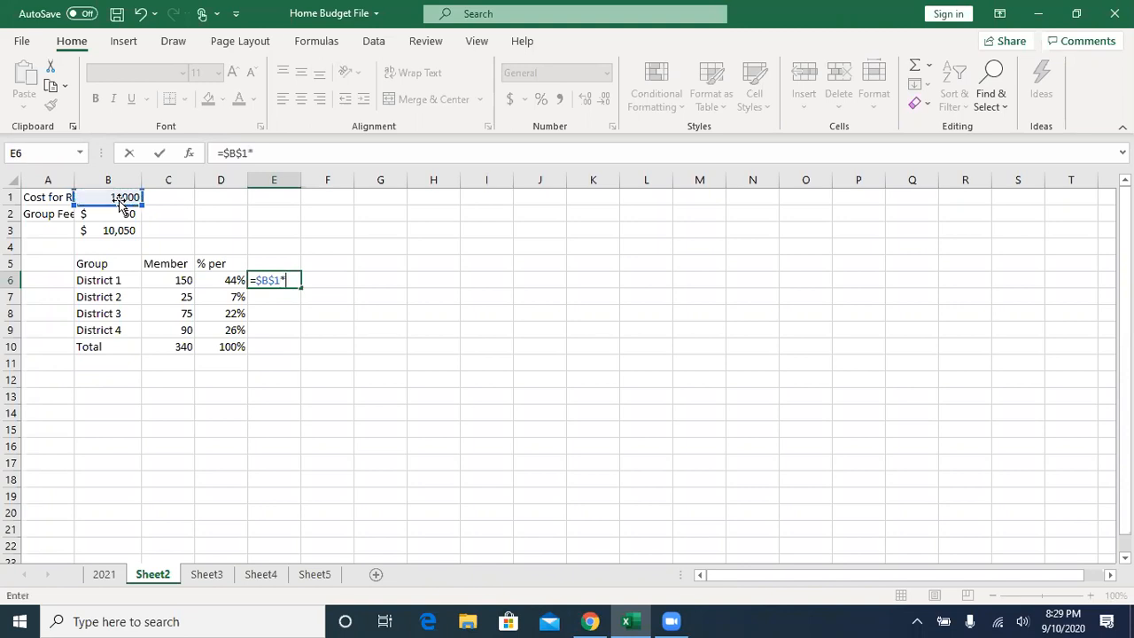
click(214, 280)
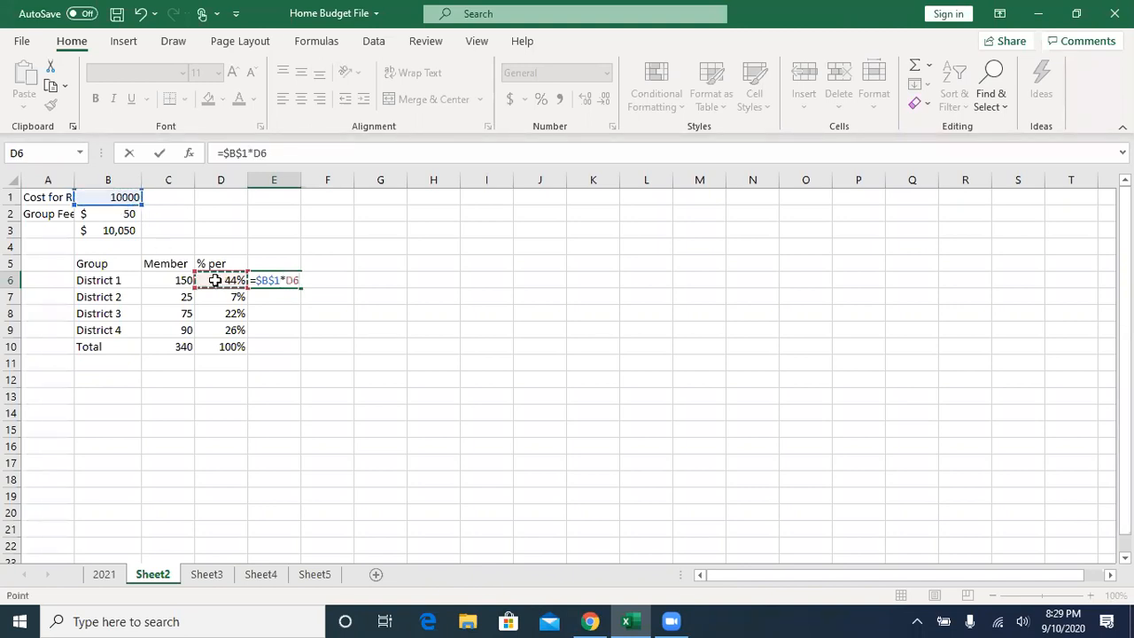
click(163, 155)
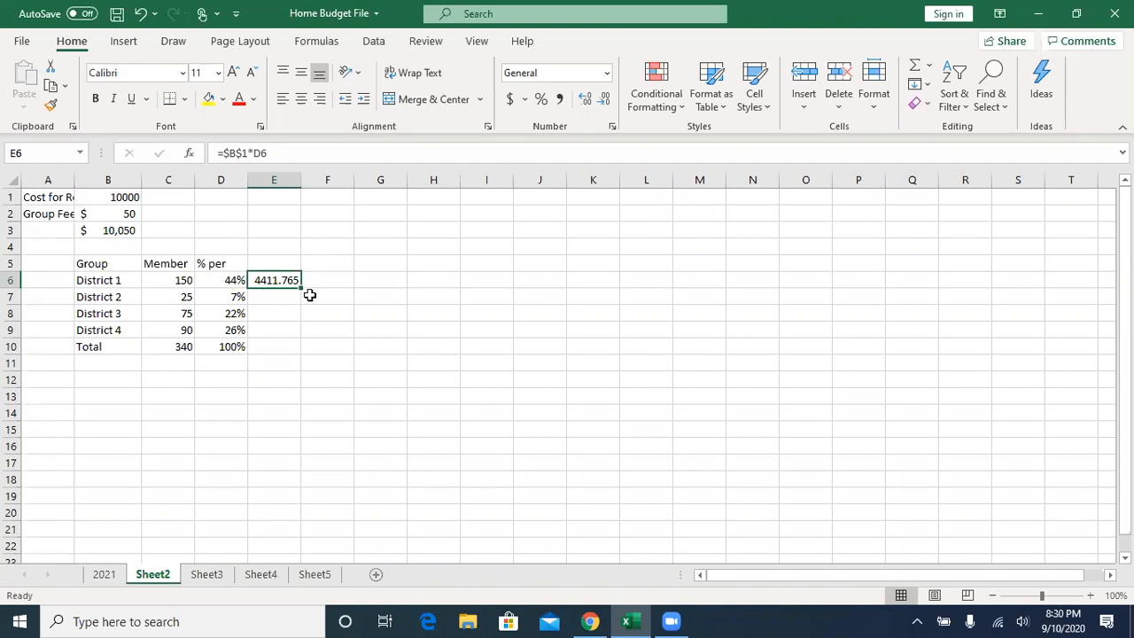
- Fill the E6 cost formula down to District 4 in E9 and total the district costs in E10 with AutoSum
drag(301, 285, 290, 329)
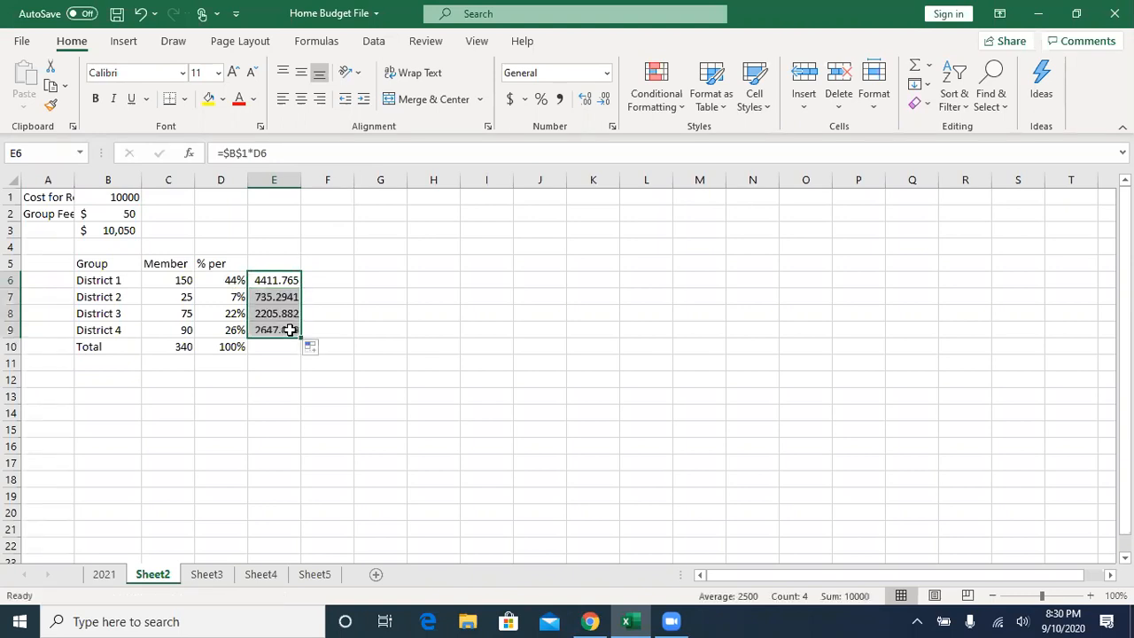
click(276, 349)
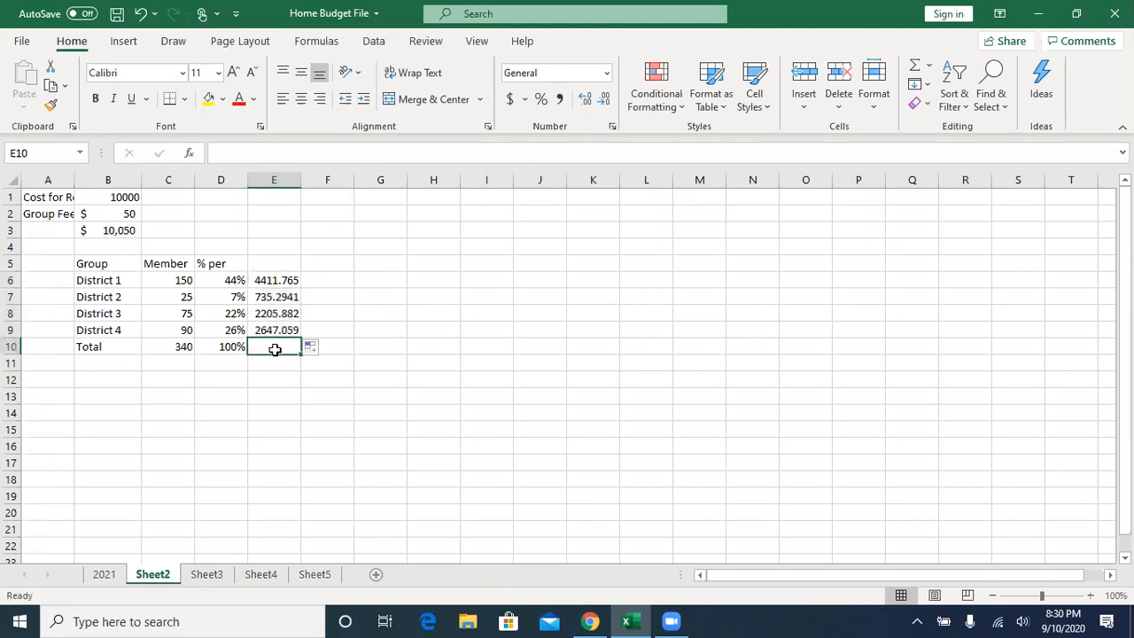
click(916, 69)
click(916, 70)
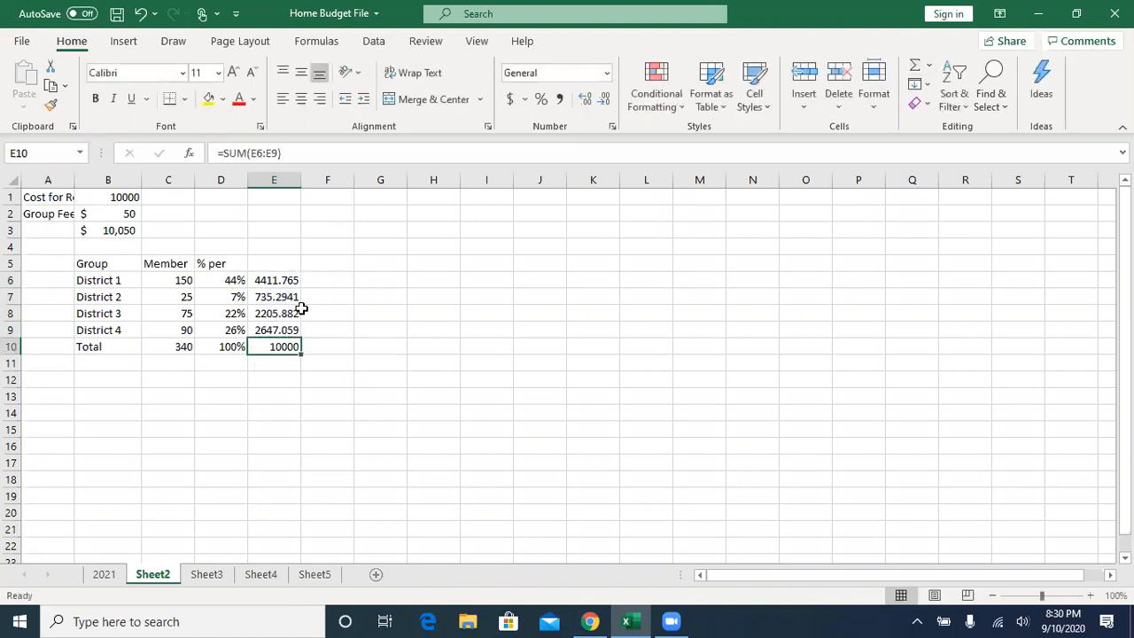
- Apply the dollar Accounting format to the district costs in E6:E9 and to their total in E10
drag(273, 280, 284, 326)
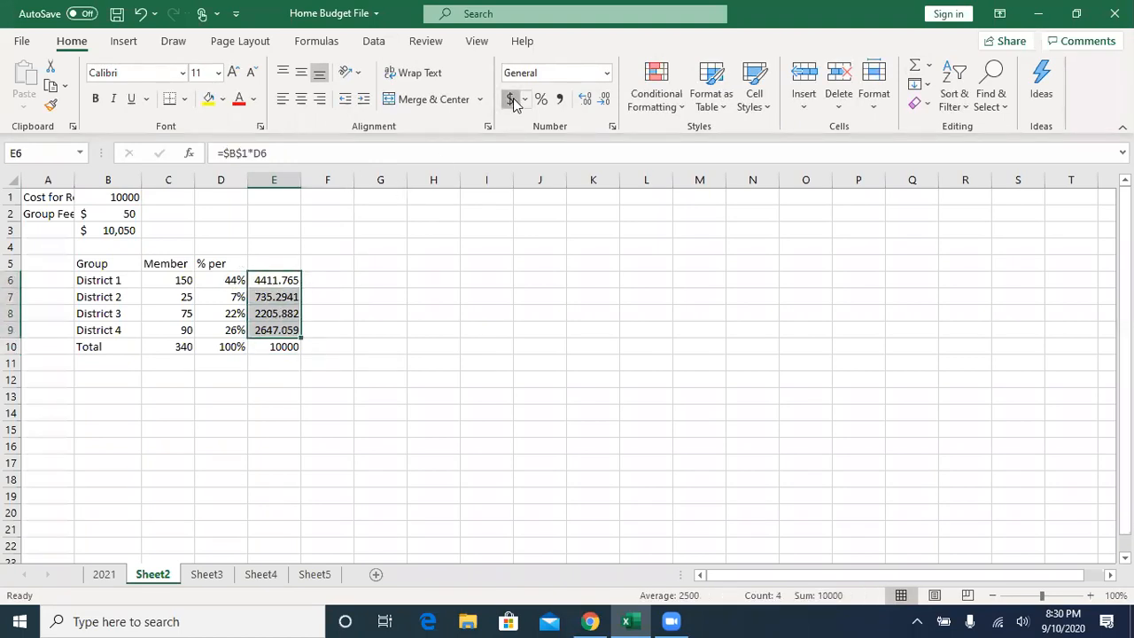
click(511, 99)
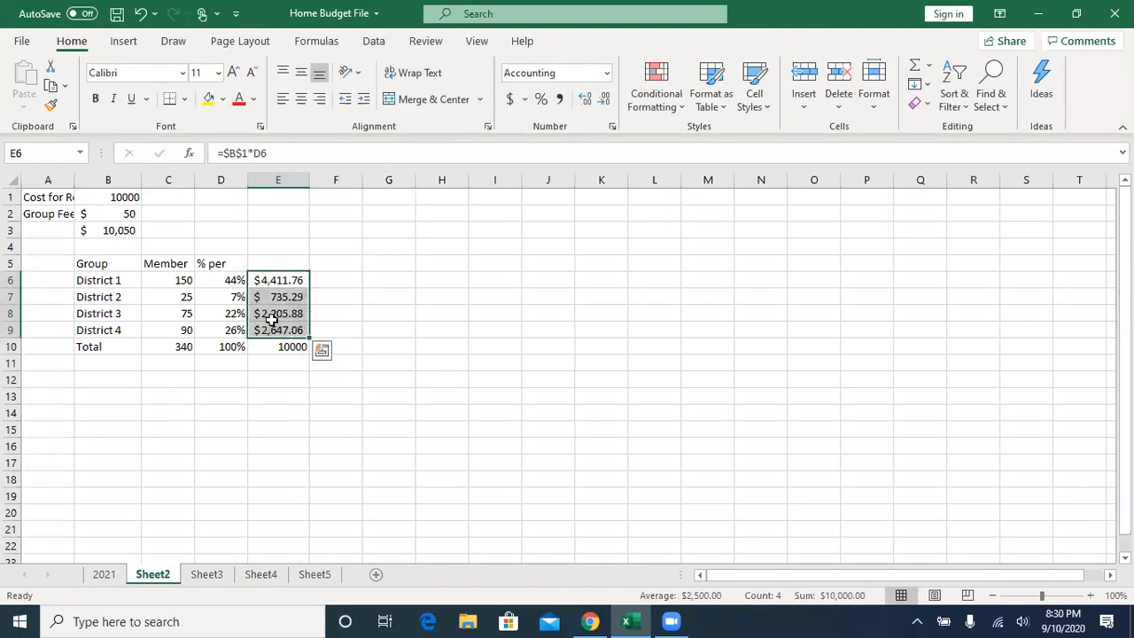
click(274, 347)
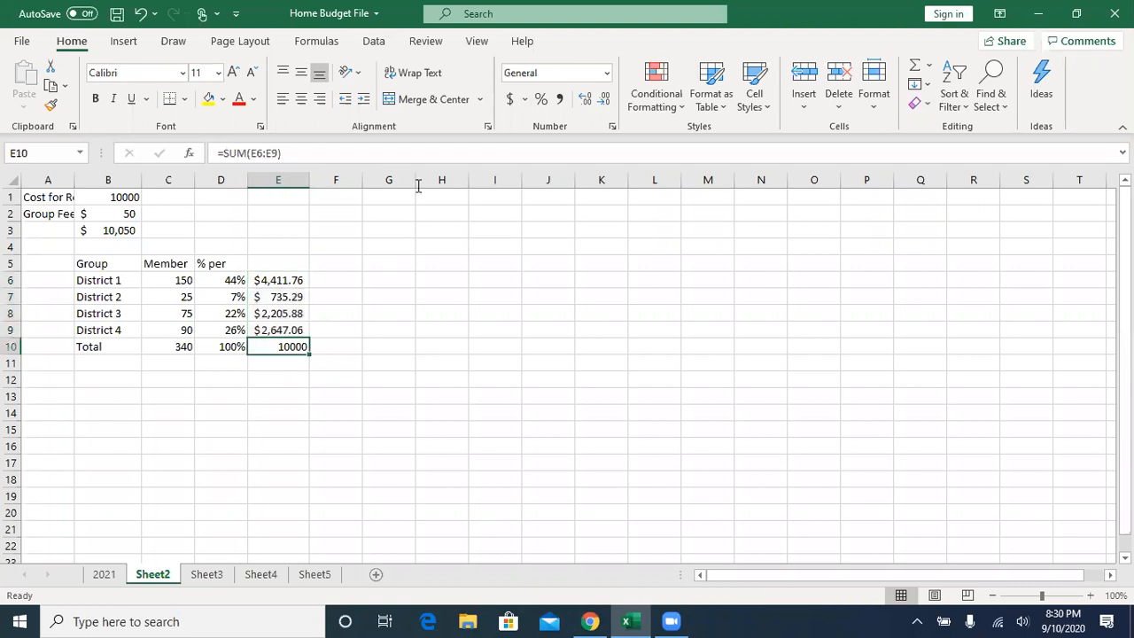
click(511, 99)
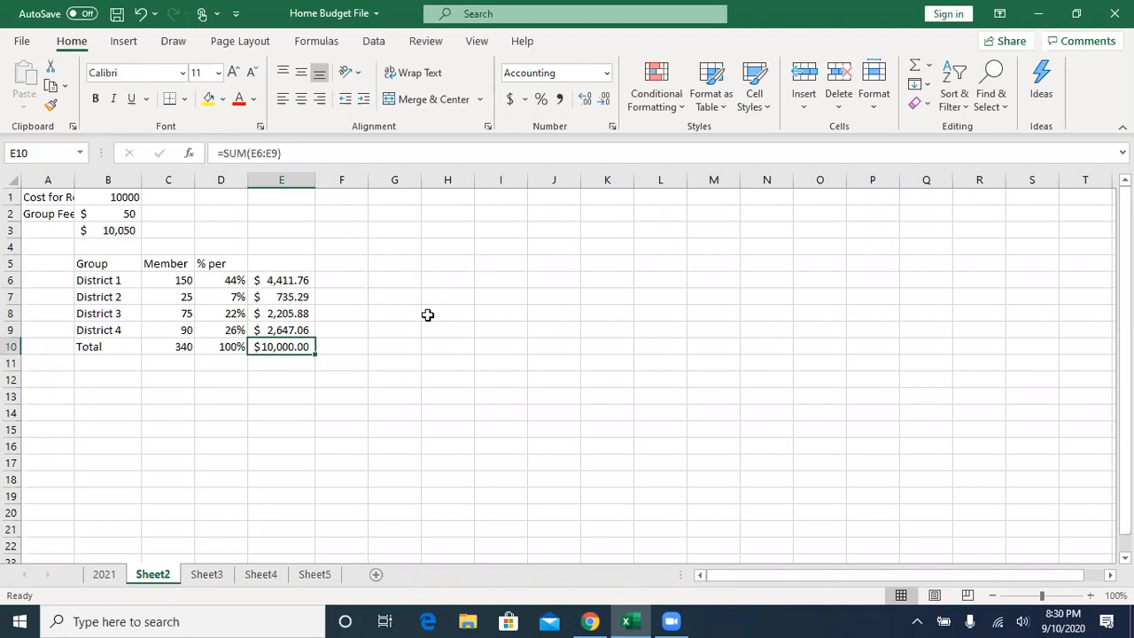
- Compare the 2021 budget sheet with the district table on Sheet2, and save the workbook
click(103, 574)
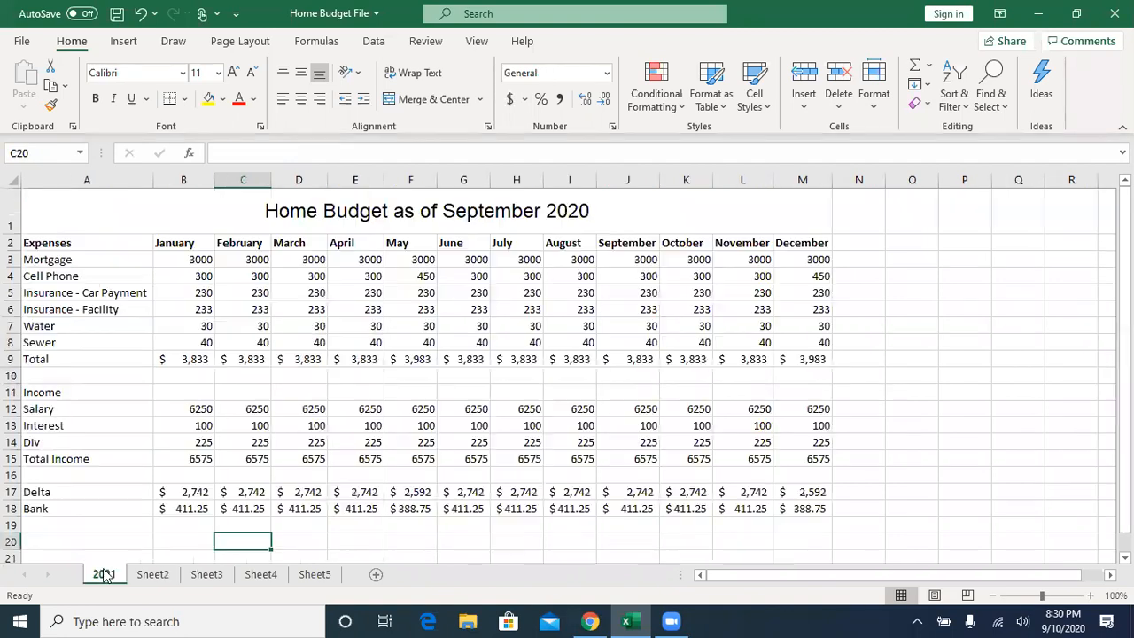
click(140, 575)
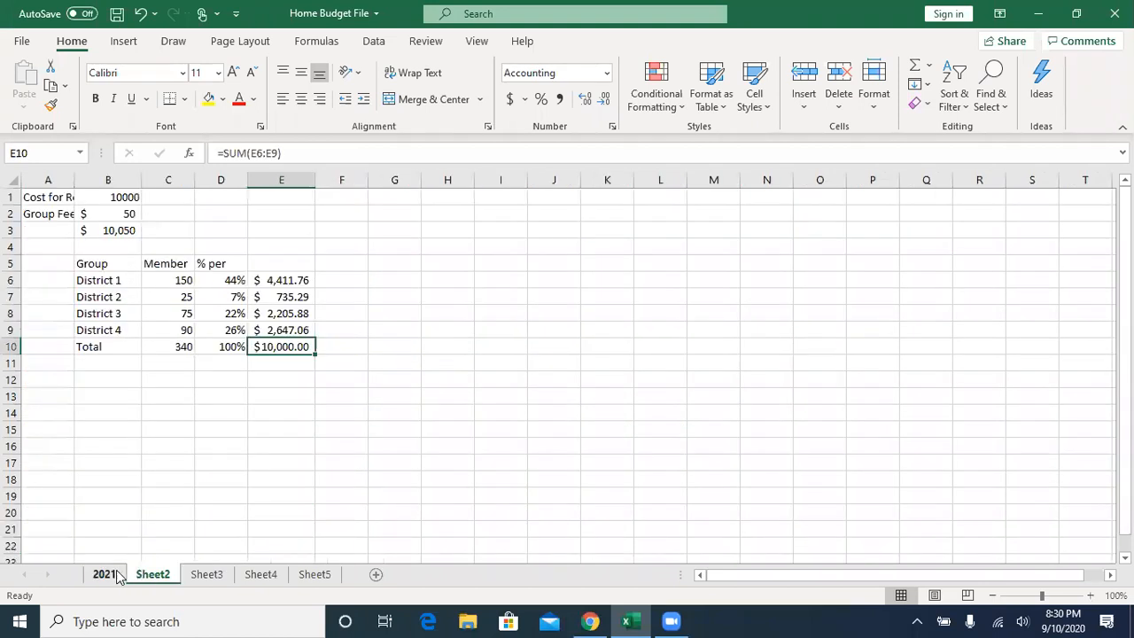
click(111, 575)
click(163, 578)
click(104, 575)
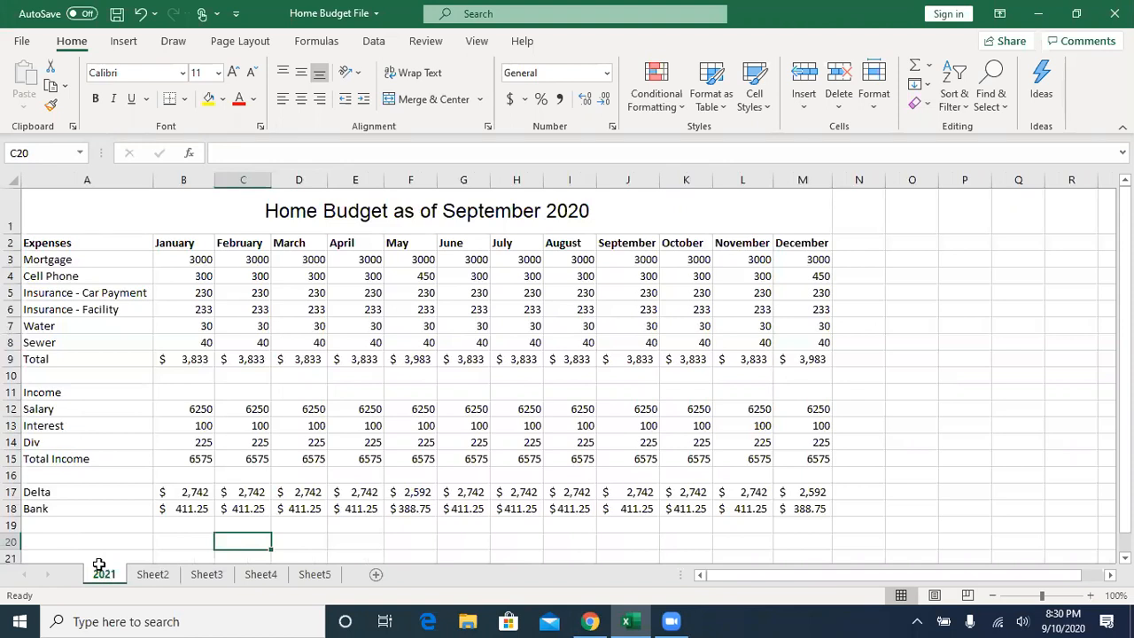
click(116, 14)
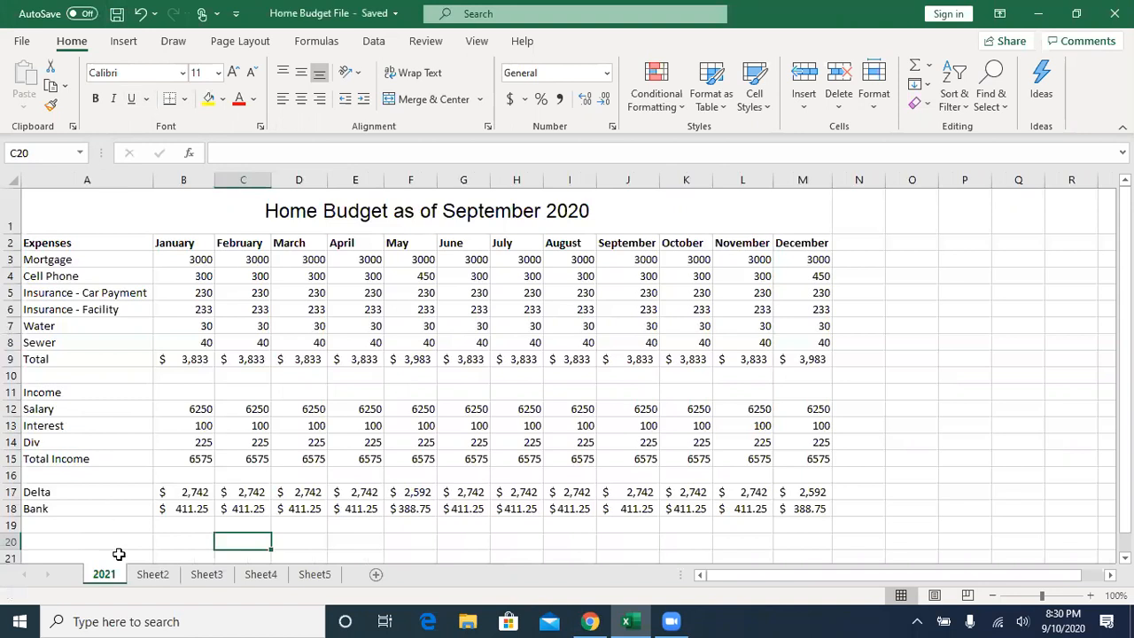
- Revisit the 2021 sheet, then inspect Sheet2's group fee in B2 and the district cost formulas in E6:E8
click(154, 575)
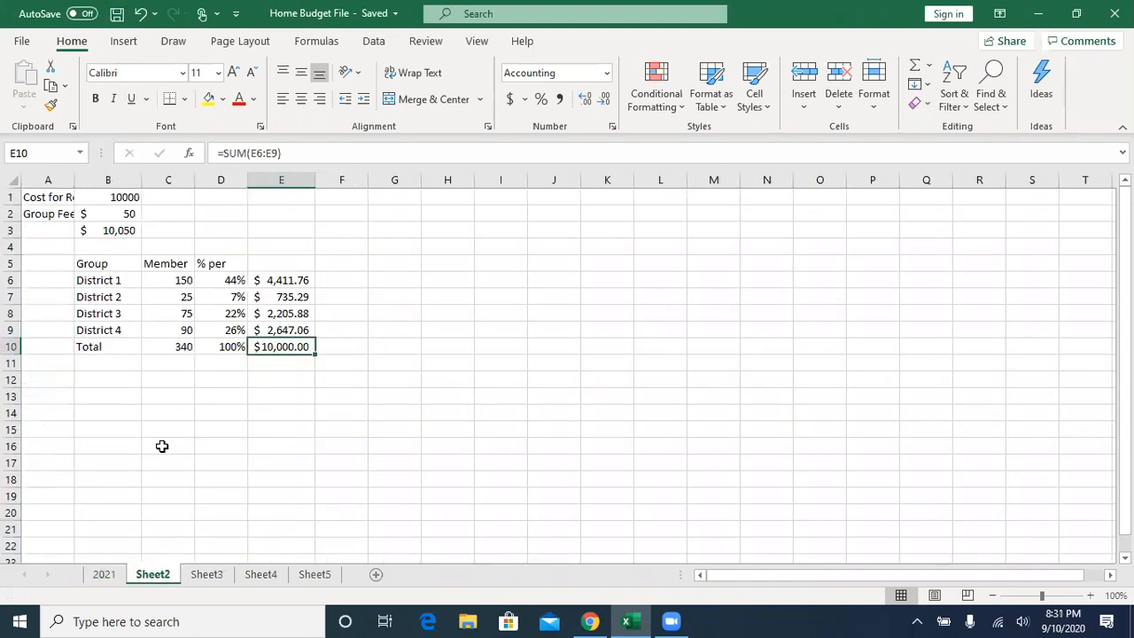
click(104, 575)
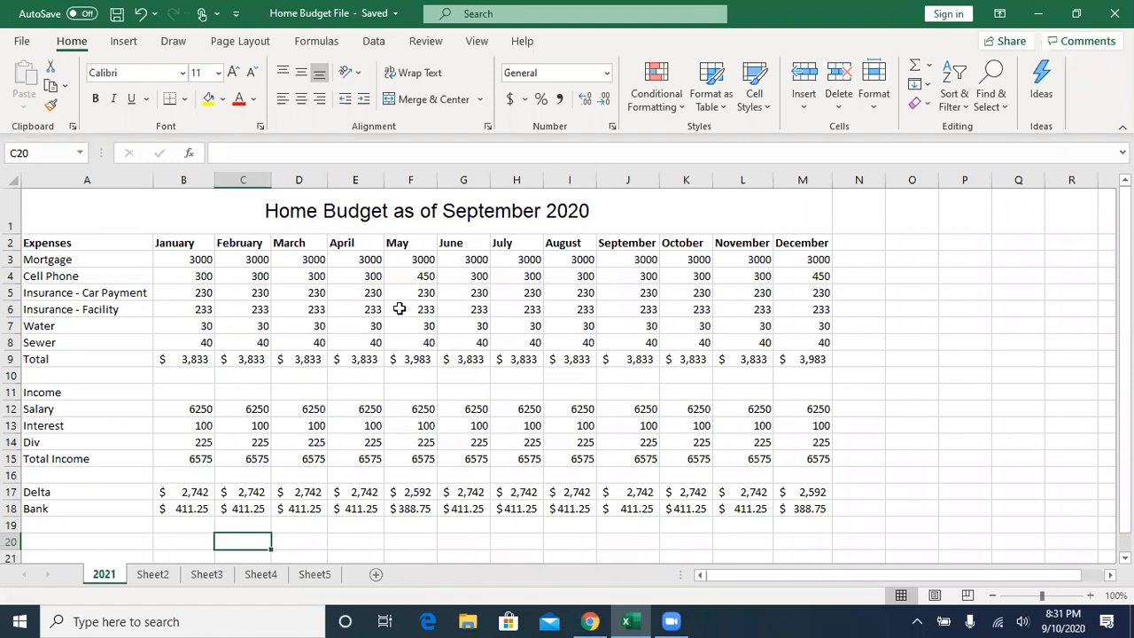
click(154, 574)
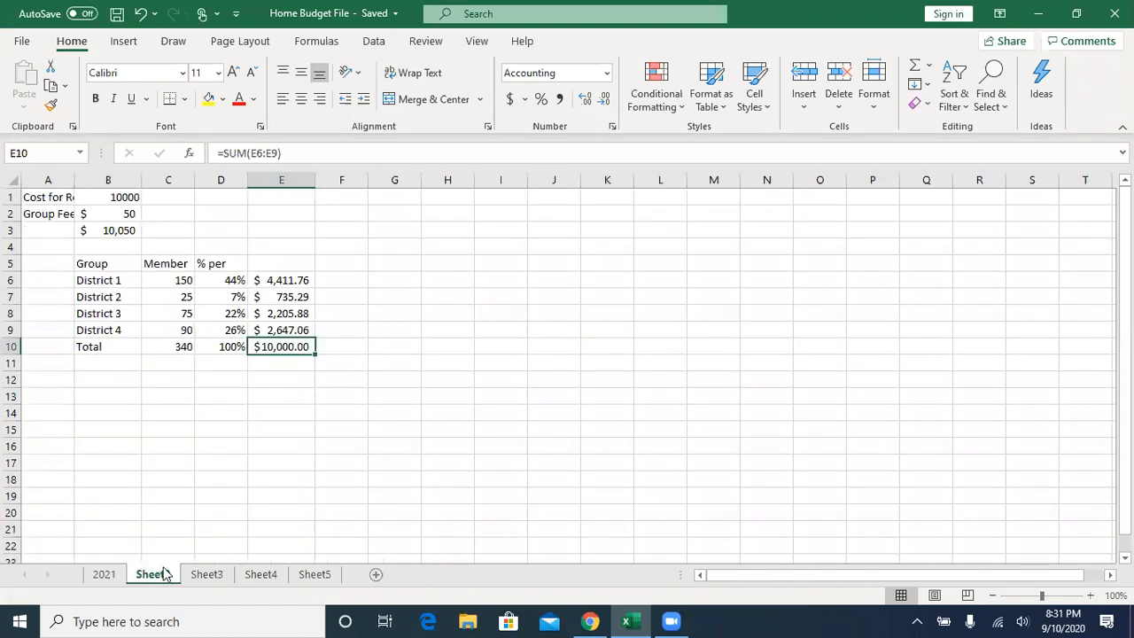
click(115, 213)
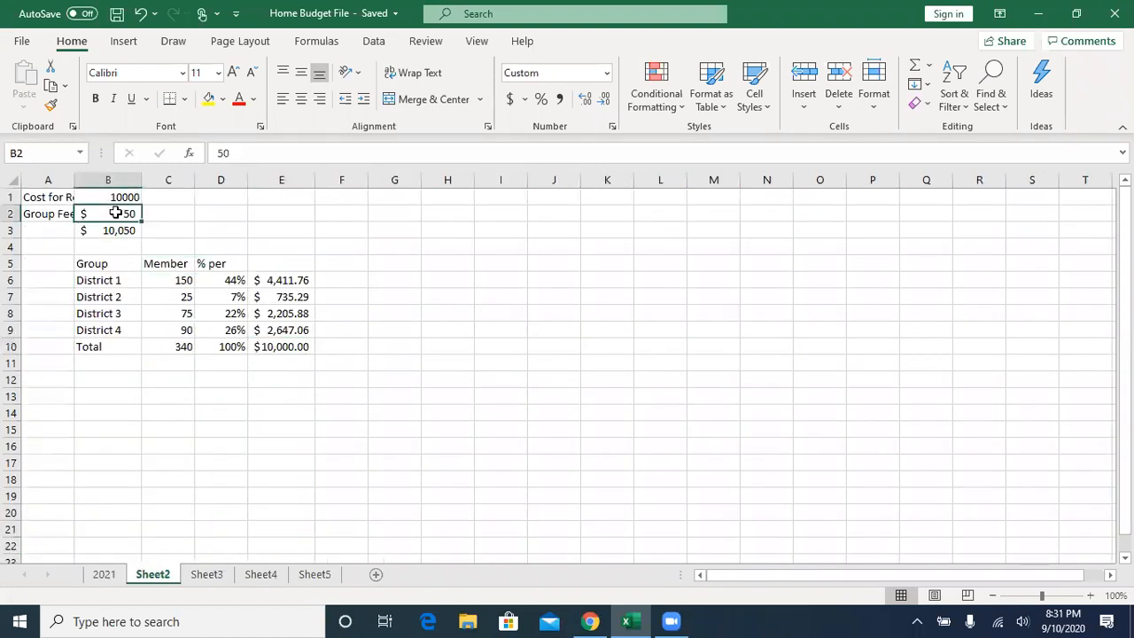
click(289, 282)
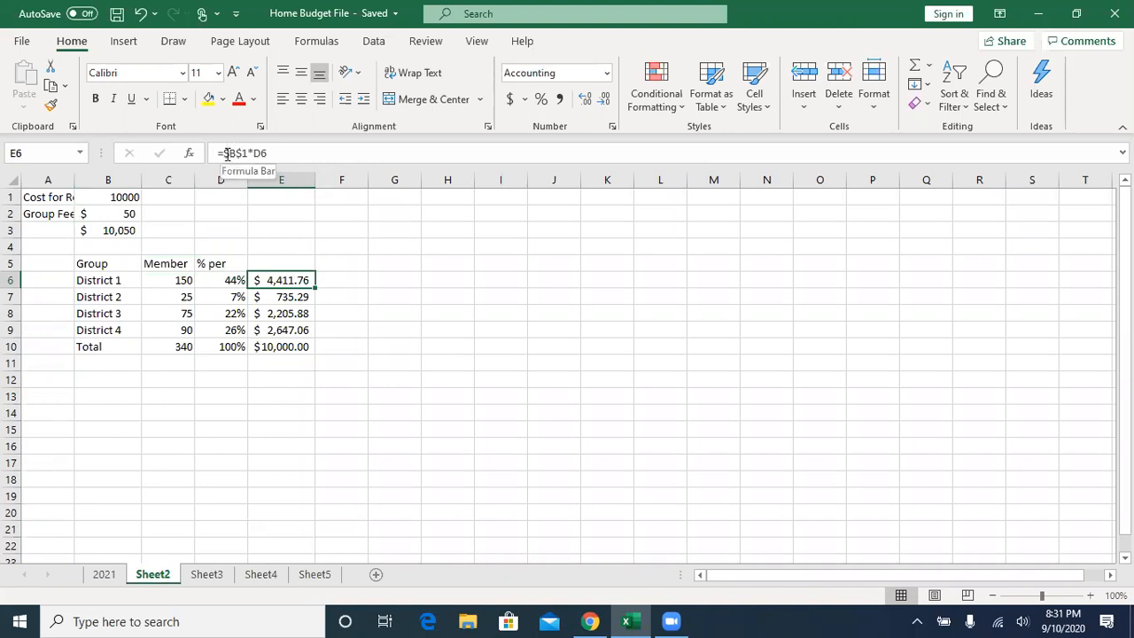
click(295, 297)
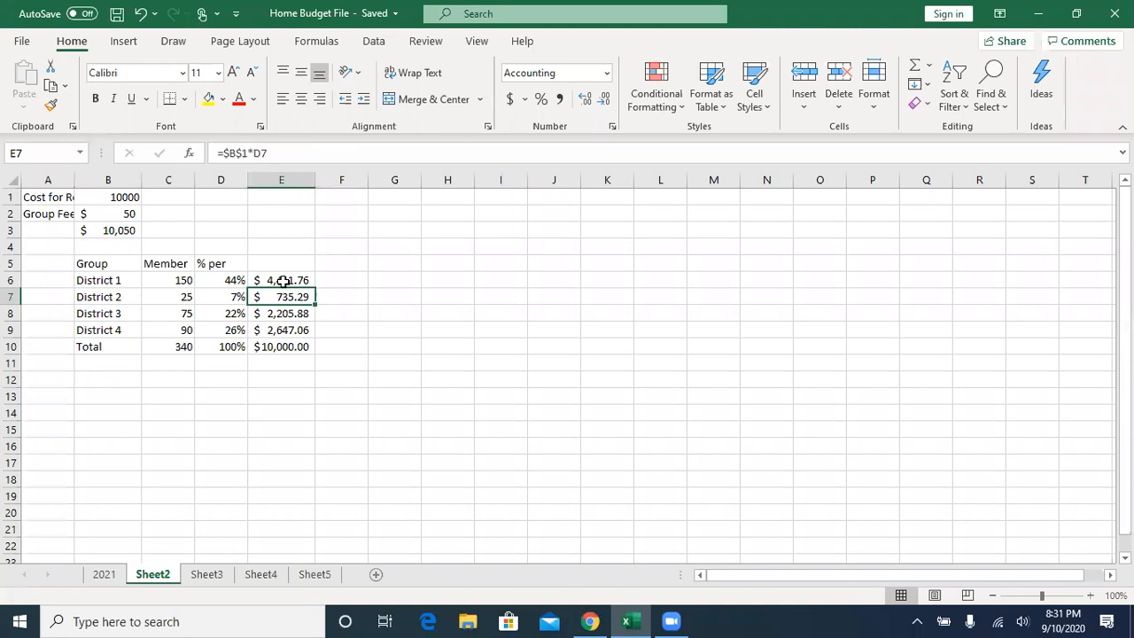
click(266, 315)
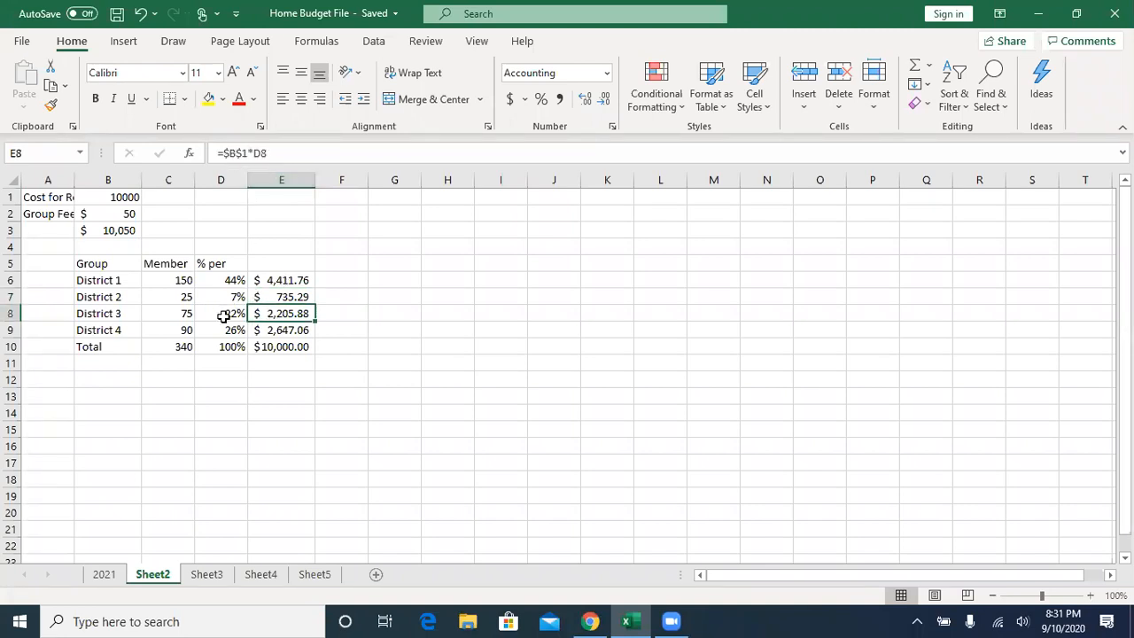
- Autofit column A to its labels and set the Cost for Region in B1 to 15000
click(125, 196)
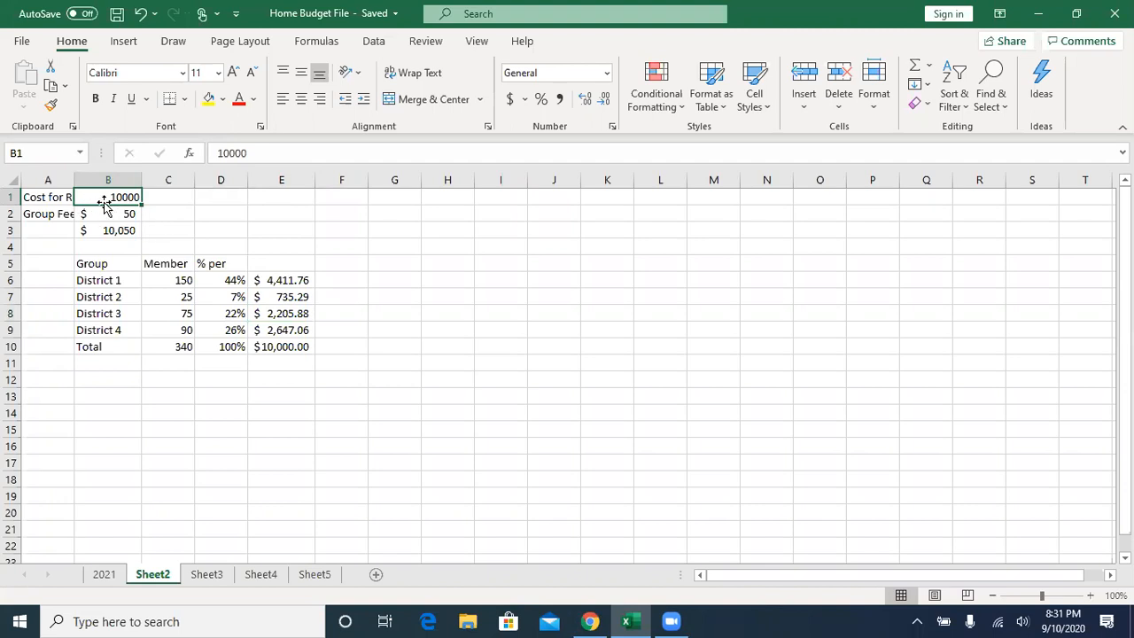
double_click(74, 181)
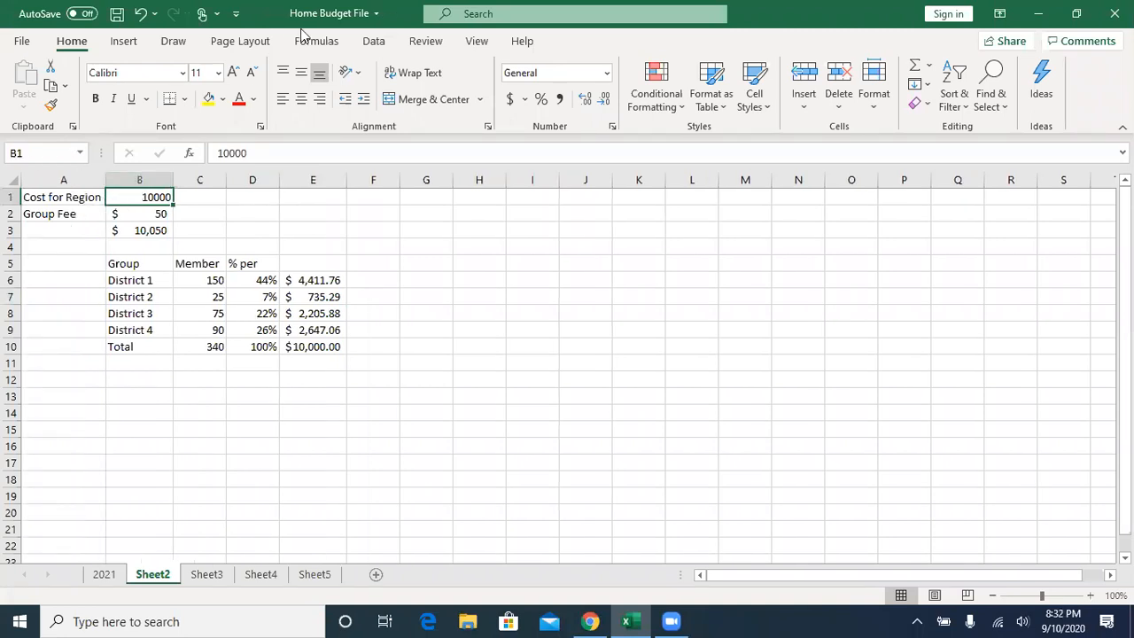
text(15000)
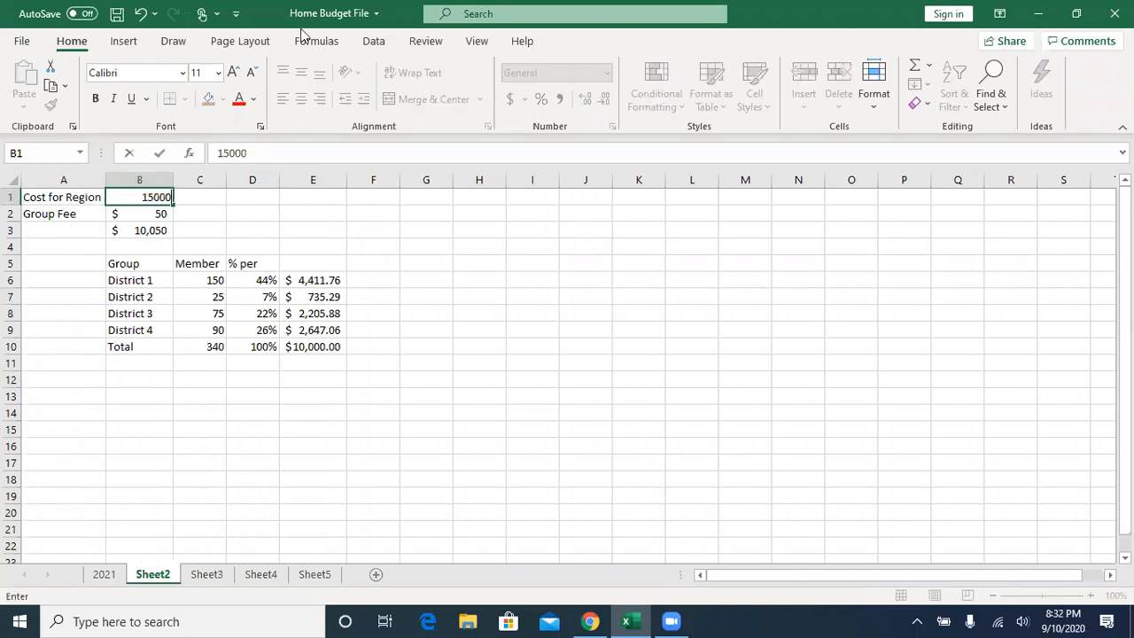
key(Return)
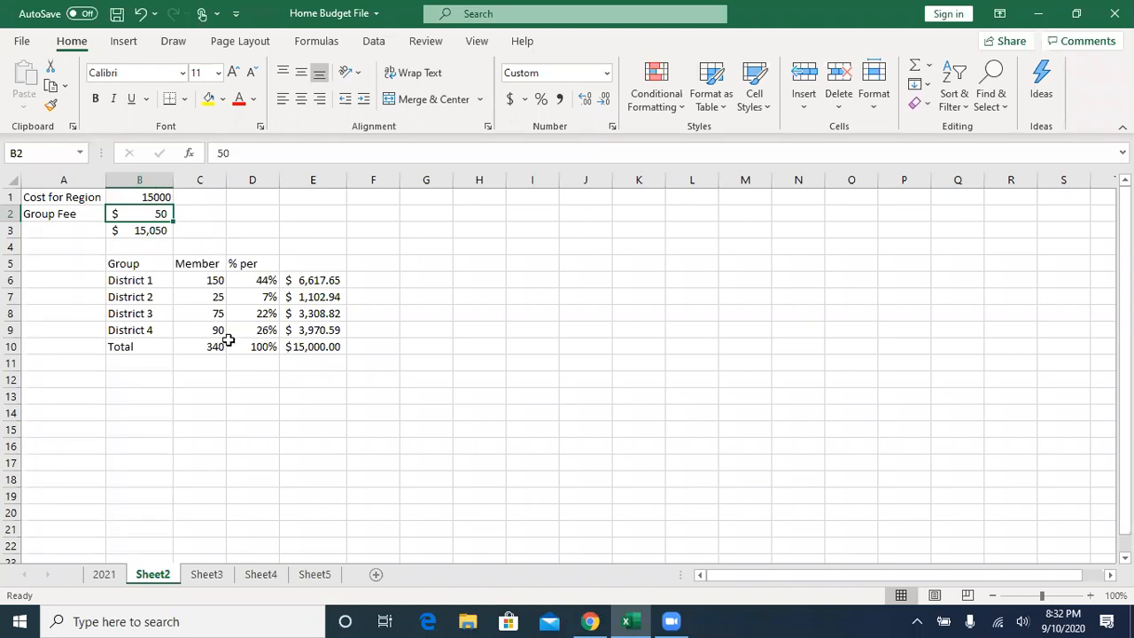
- Add the absolute group fee reference to District 1's cost in E6 as =$B$1*D6+$B$2, and fill the formula down to E9
click(317, 282)
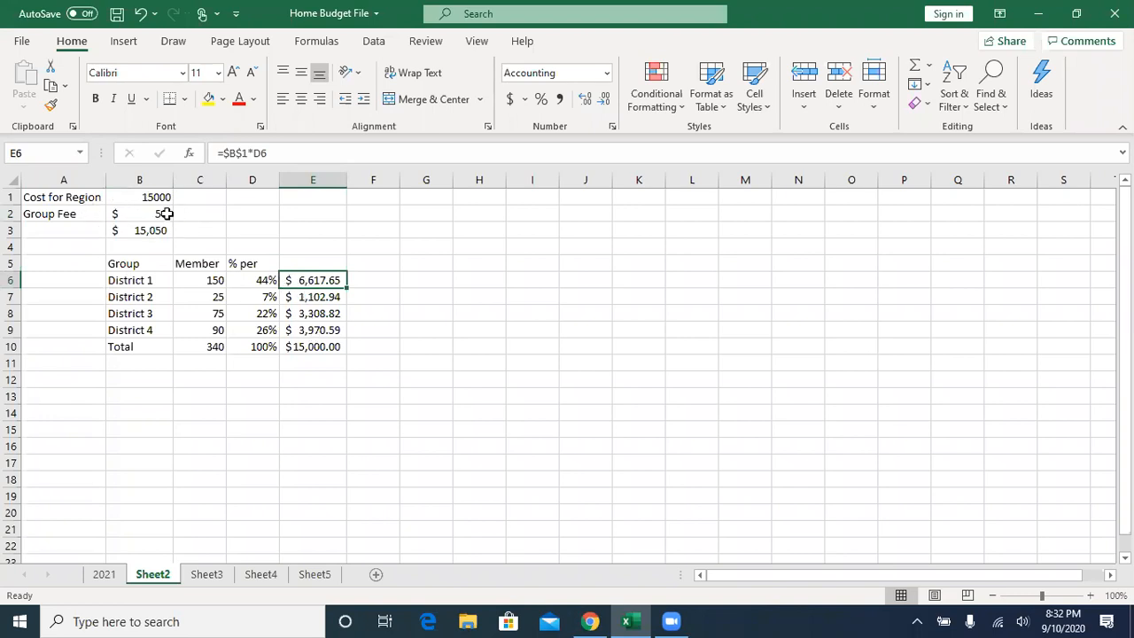
click(280, 154)
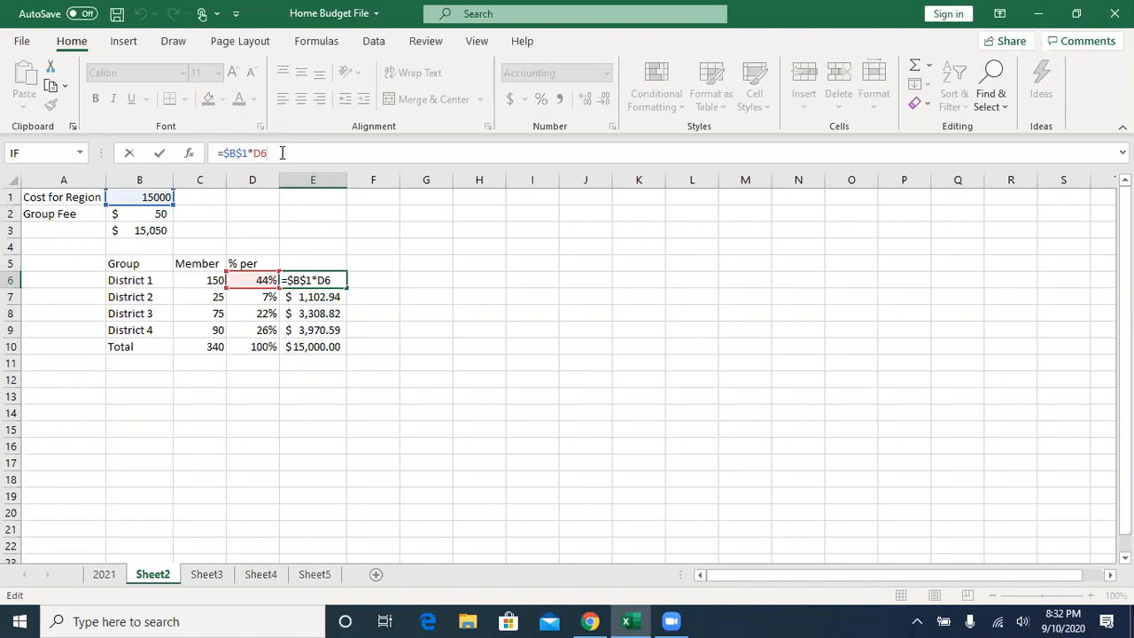
text(+)
click(143, 214)
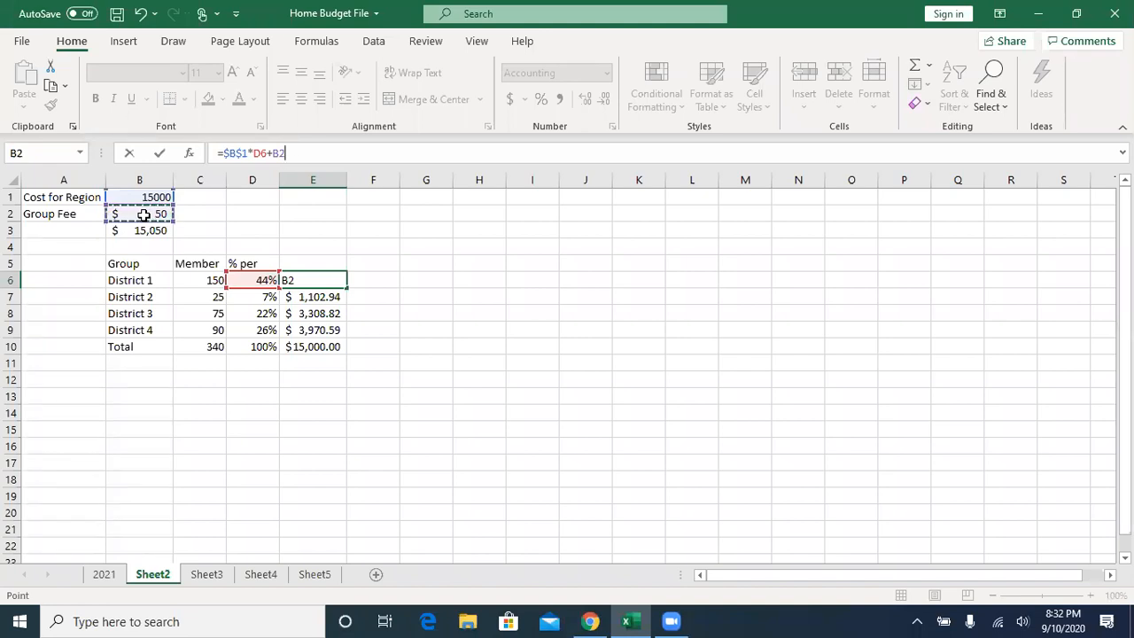
key(F4)
click(159, 153)
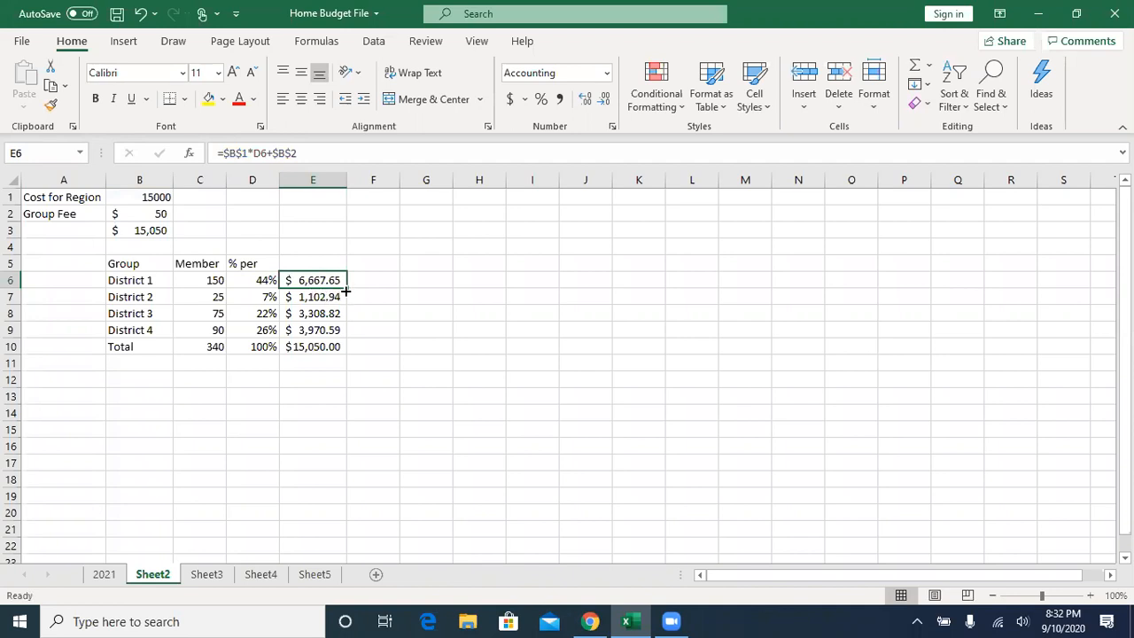
drag(349, 289, 350, 334)
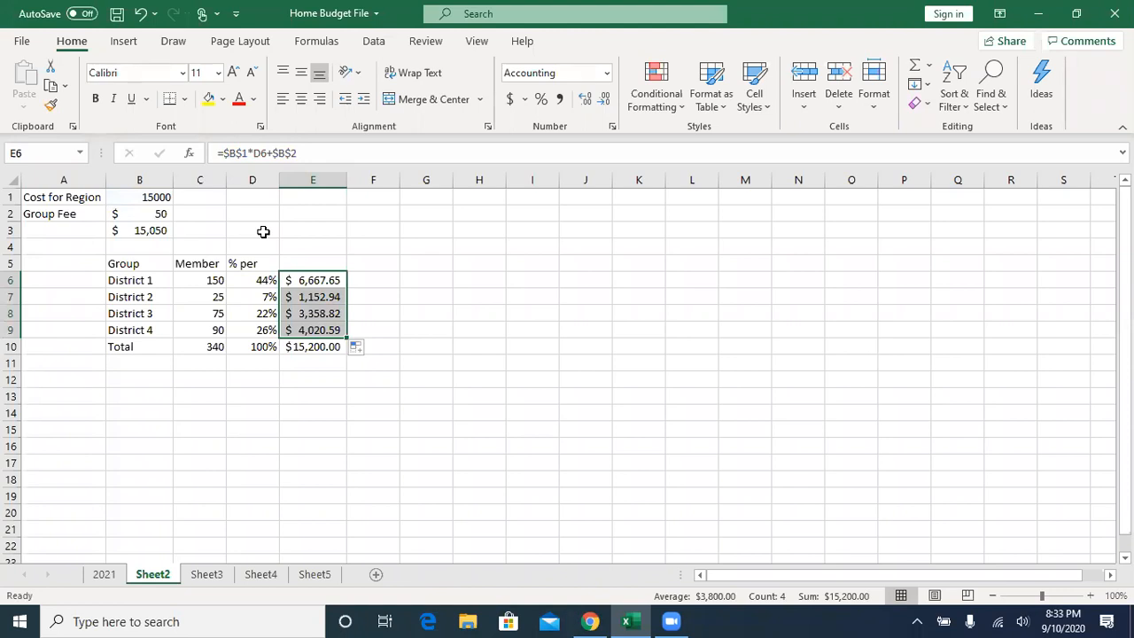
- Replace the group fee in B2 with the formula =50*4 and check the district cost formulas in E6:E9
click(146, 220)
click(251, 153)
key(BackSpace)
key(BackSpace)
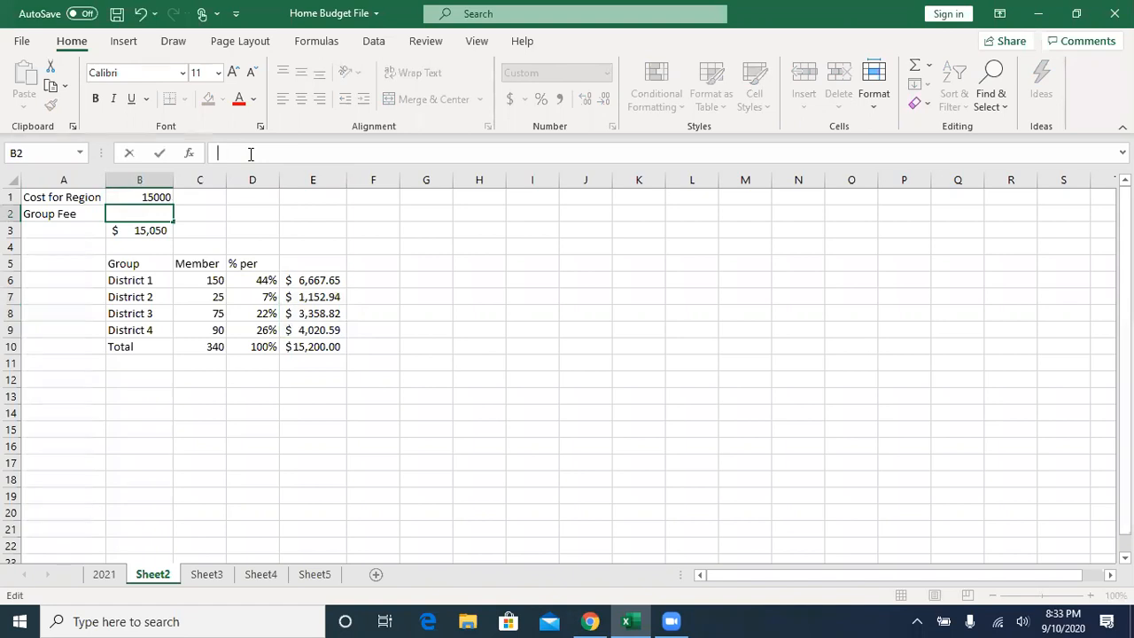
text(=50*4)
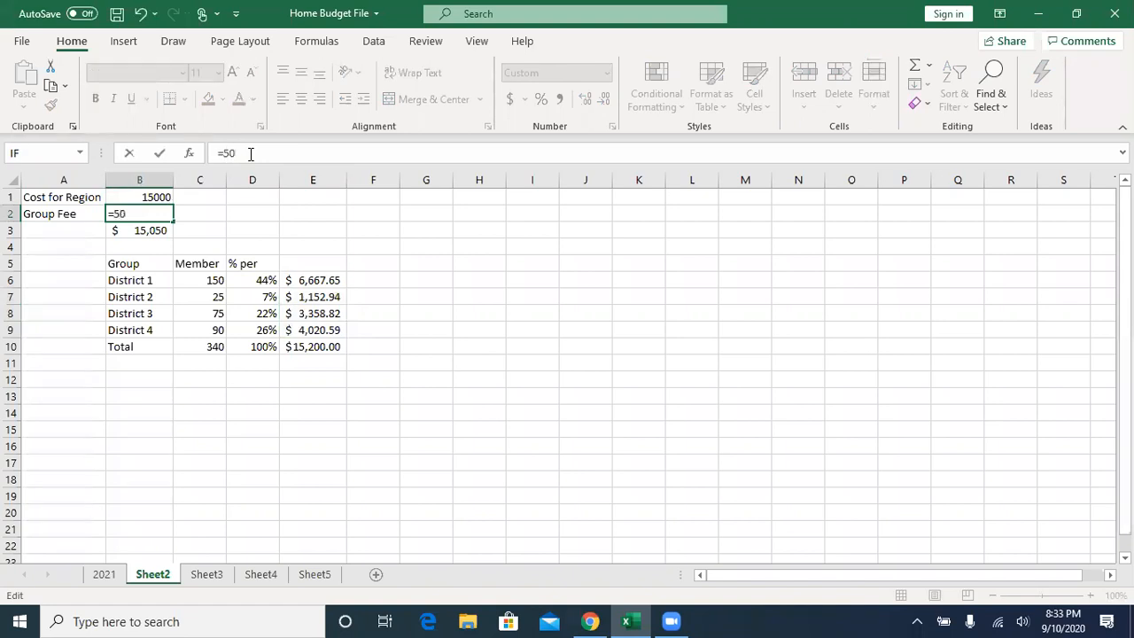
key(Return)
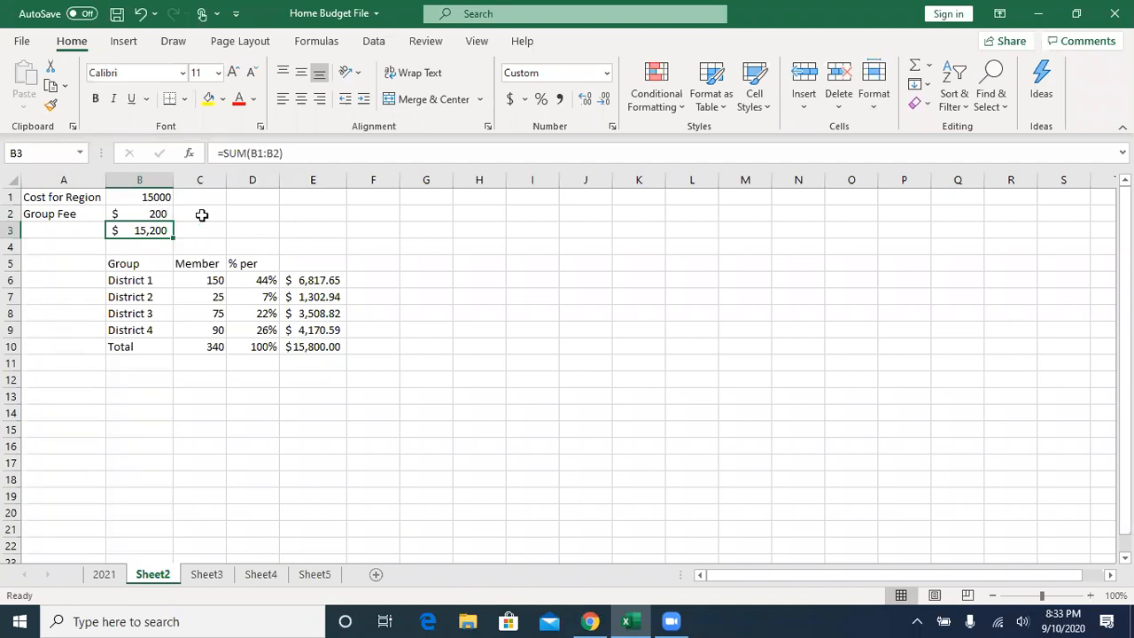
click(314, 280)
click(315, 301)
click(304, 280)
click(314, 316)
click(310, 332)
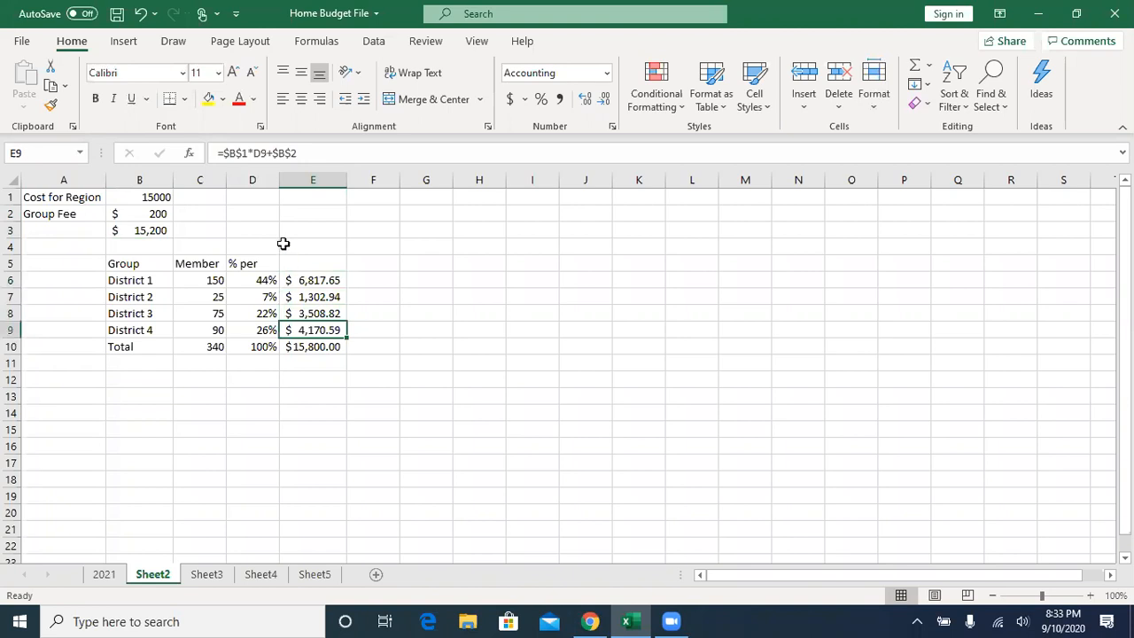
- Save the workbook and return to the 2021 budget sheet
click(117, 13)
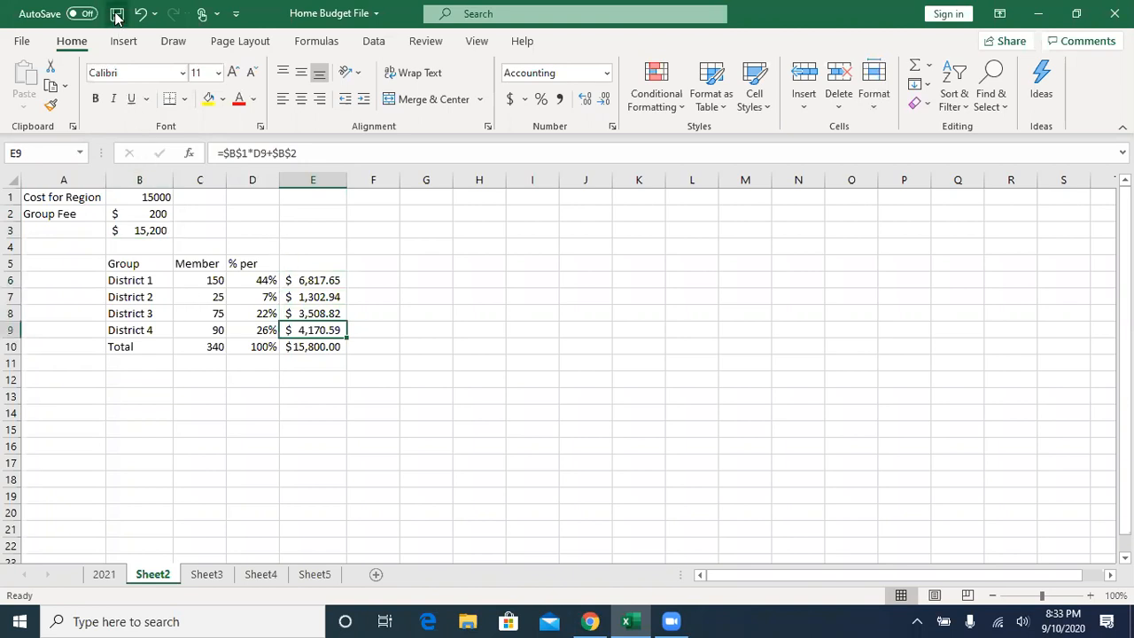
click(104, 574)
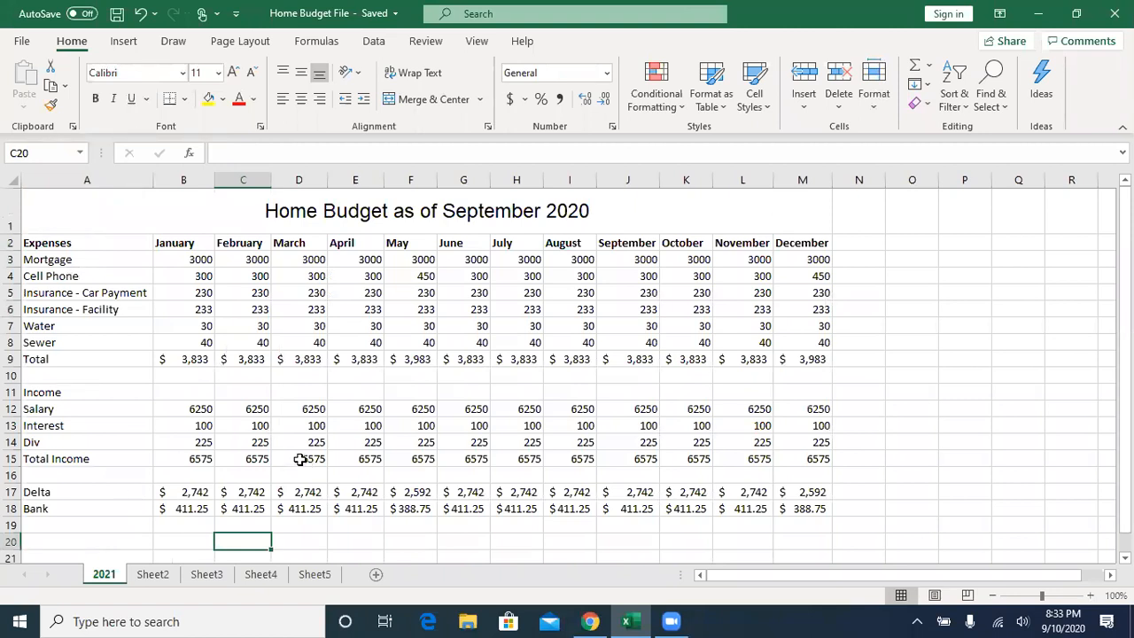
click(273, 2)
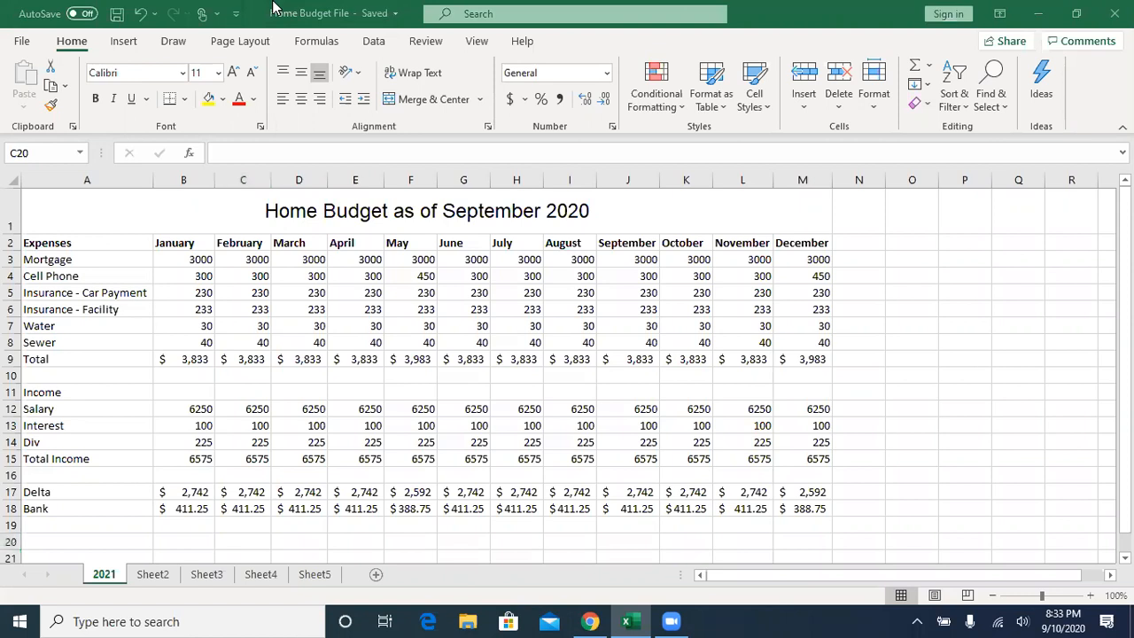